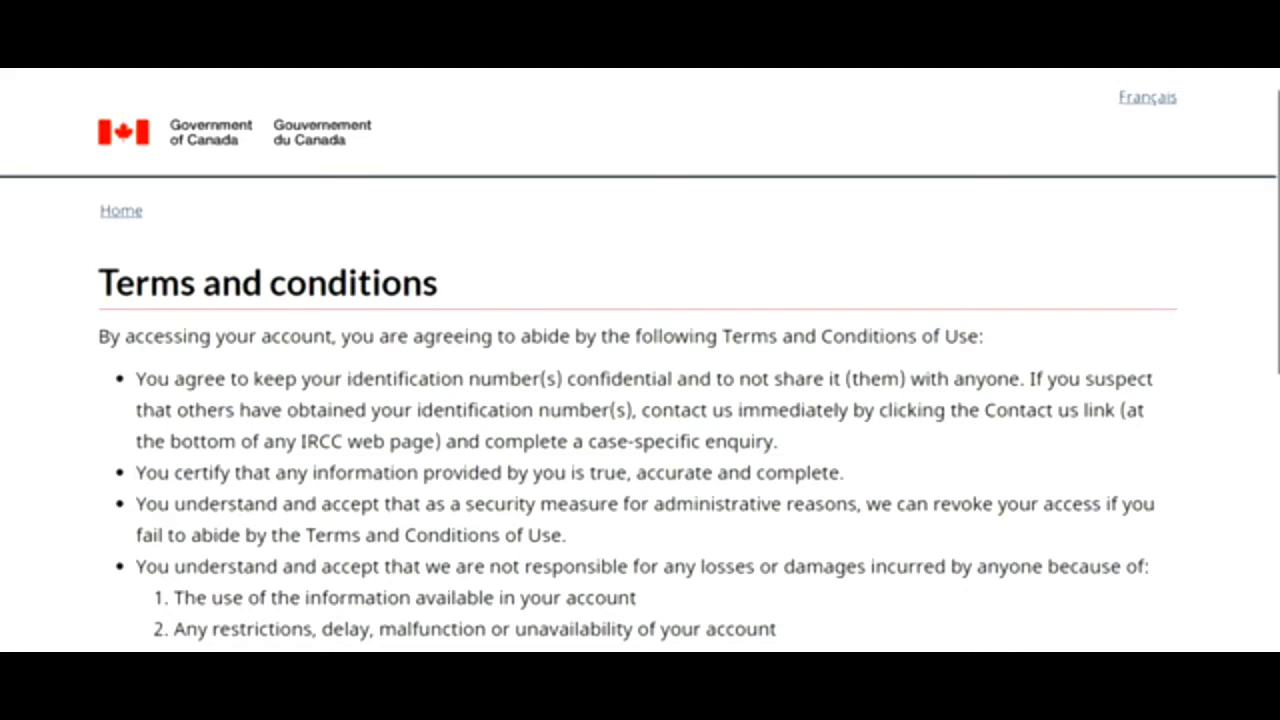
- Read through the terms and conditions of the account and accept them
scroll(640, 360, down, 5)
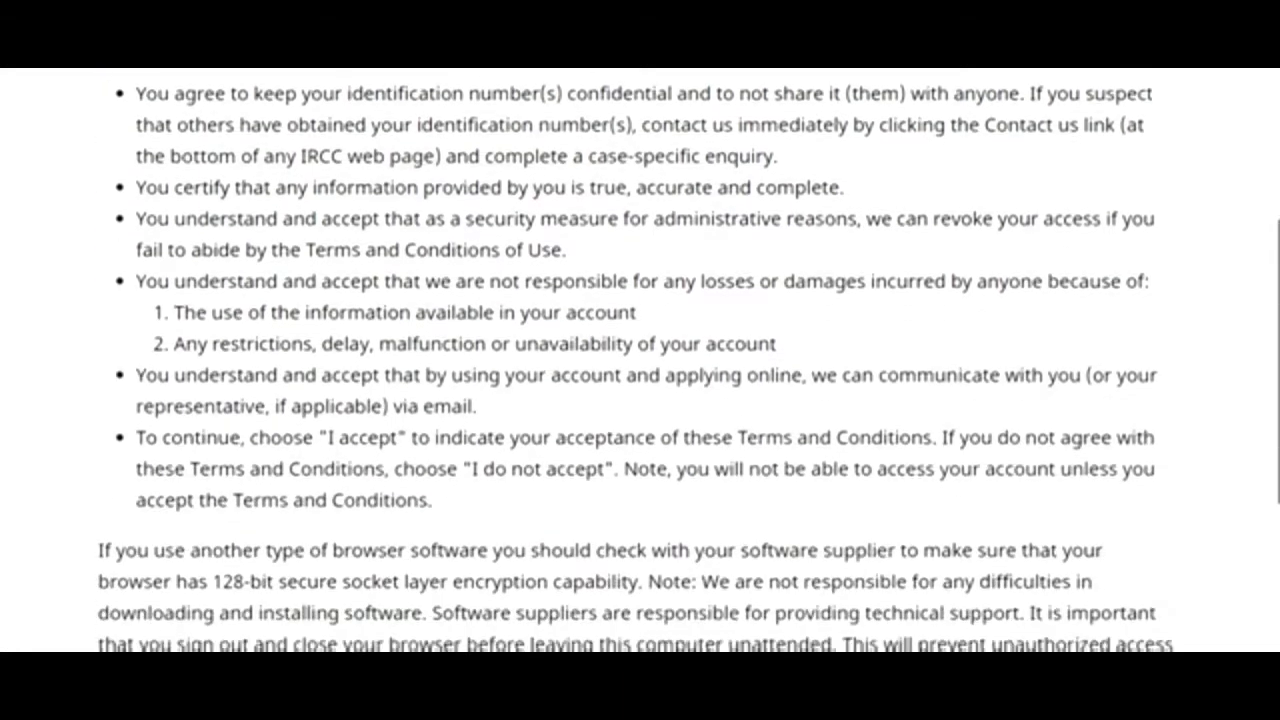
scroll(640, 360, down, 5)
scroll(640, 360, down, 2)
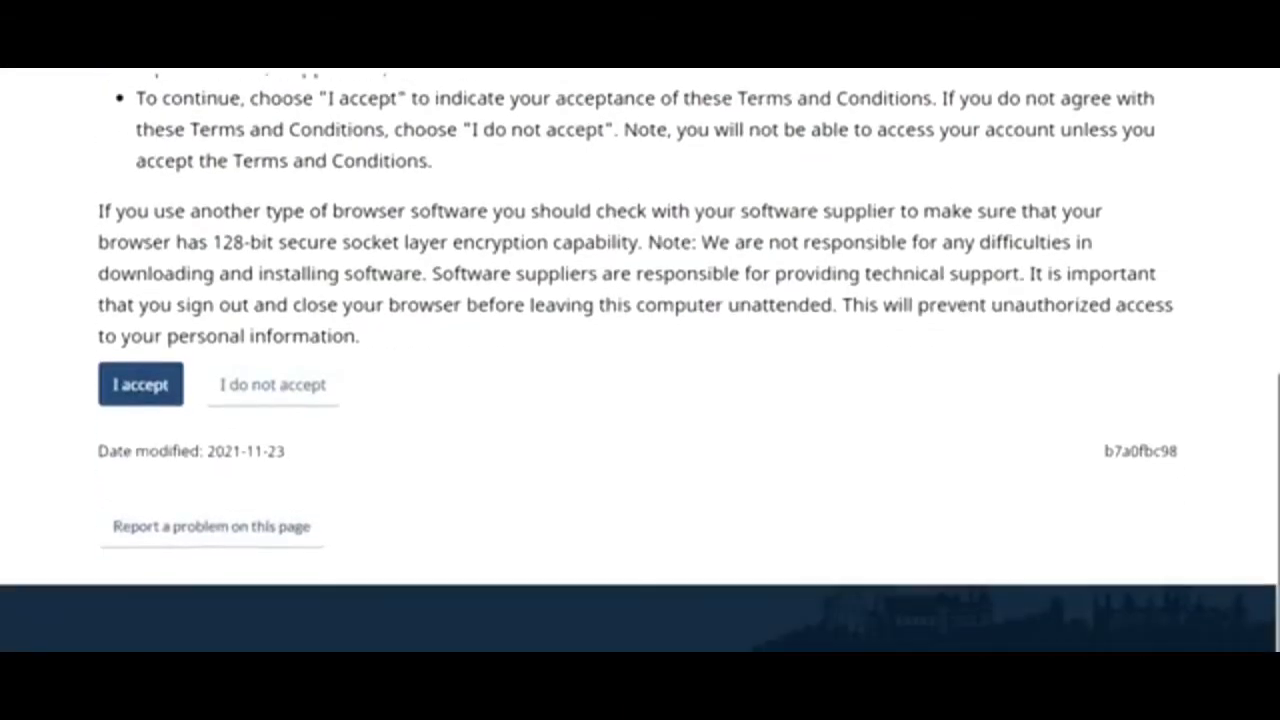
scroll(1234, 414, up, 10)
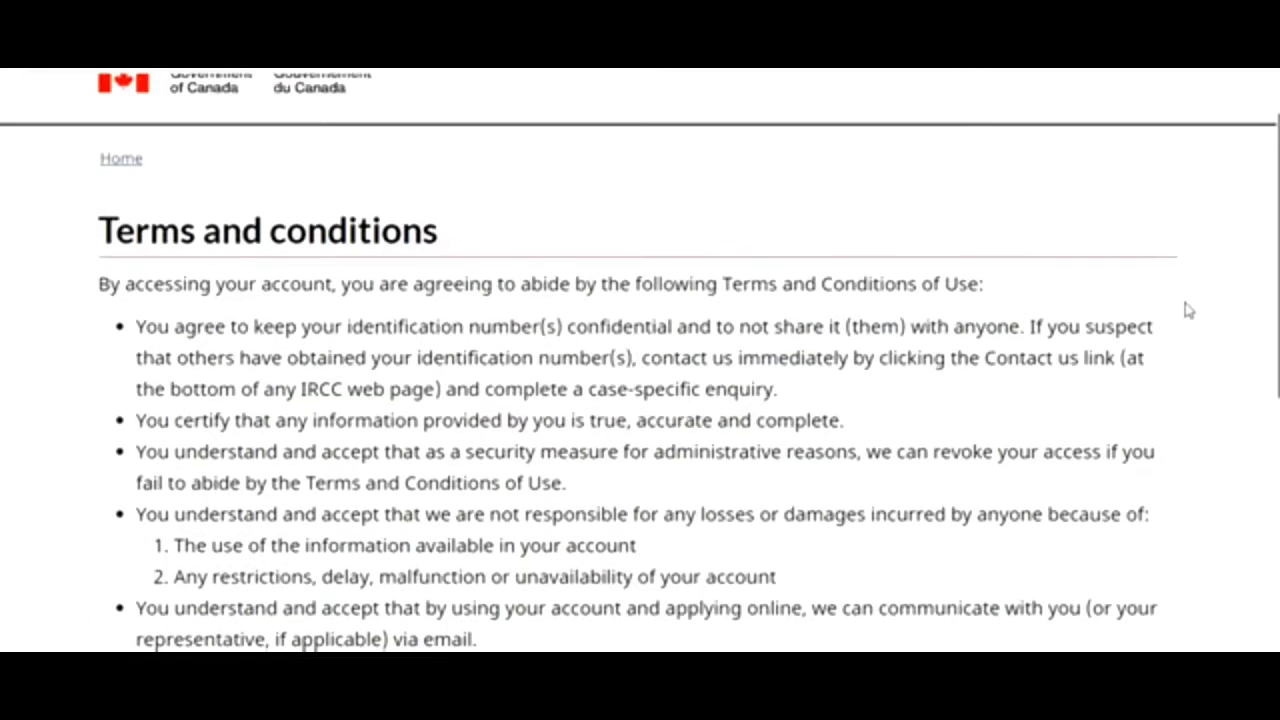
scroll(1184, 297, up, 1)
scroll(1177, 278, down, 8)
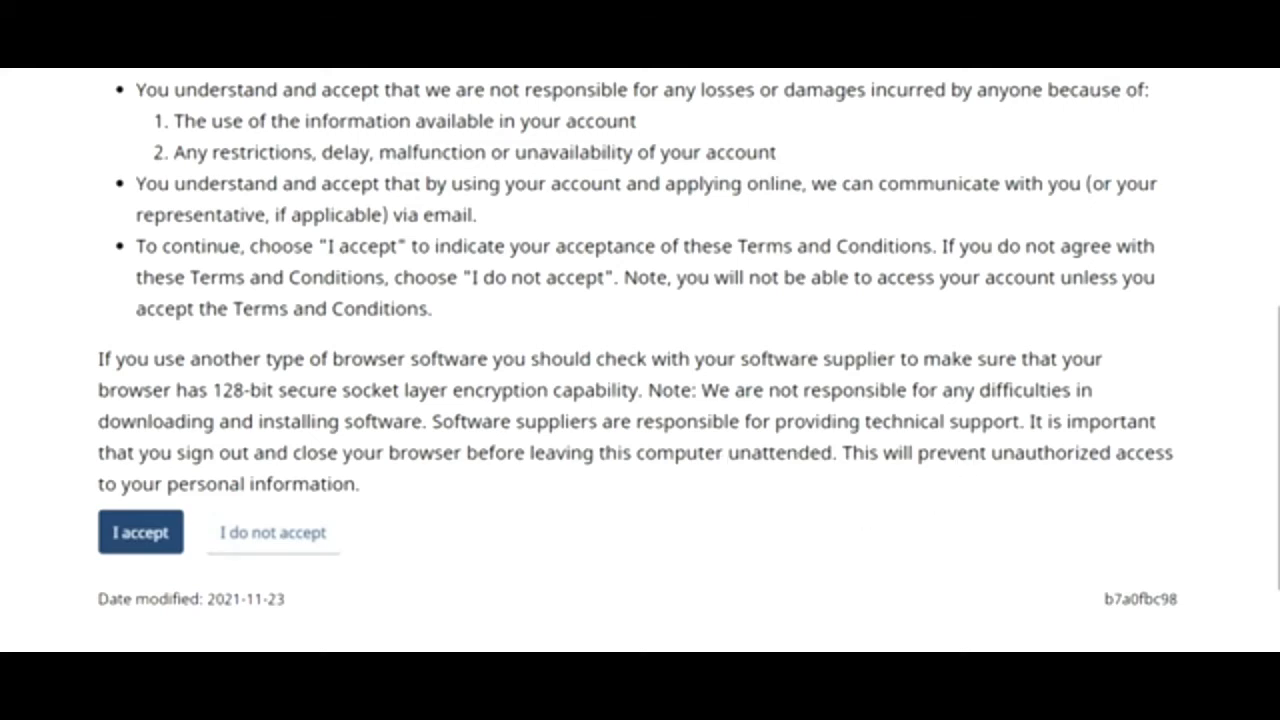
scroll(1234, 320, up, 5)
scroll(1257, 363, down, 2)
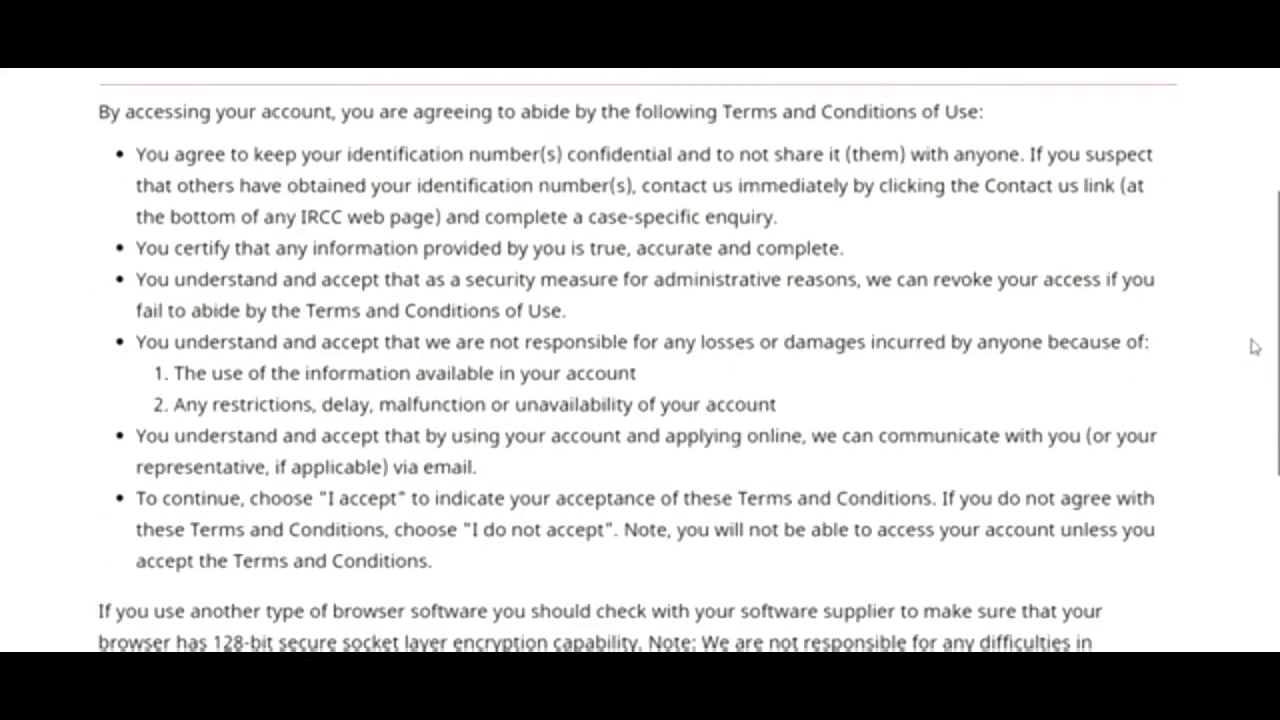
scroll(1230, 300, up, 2)
scroll(1216, 260, down, 5)
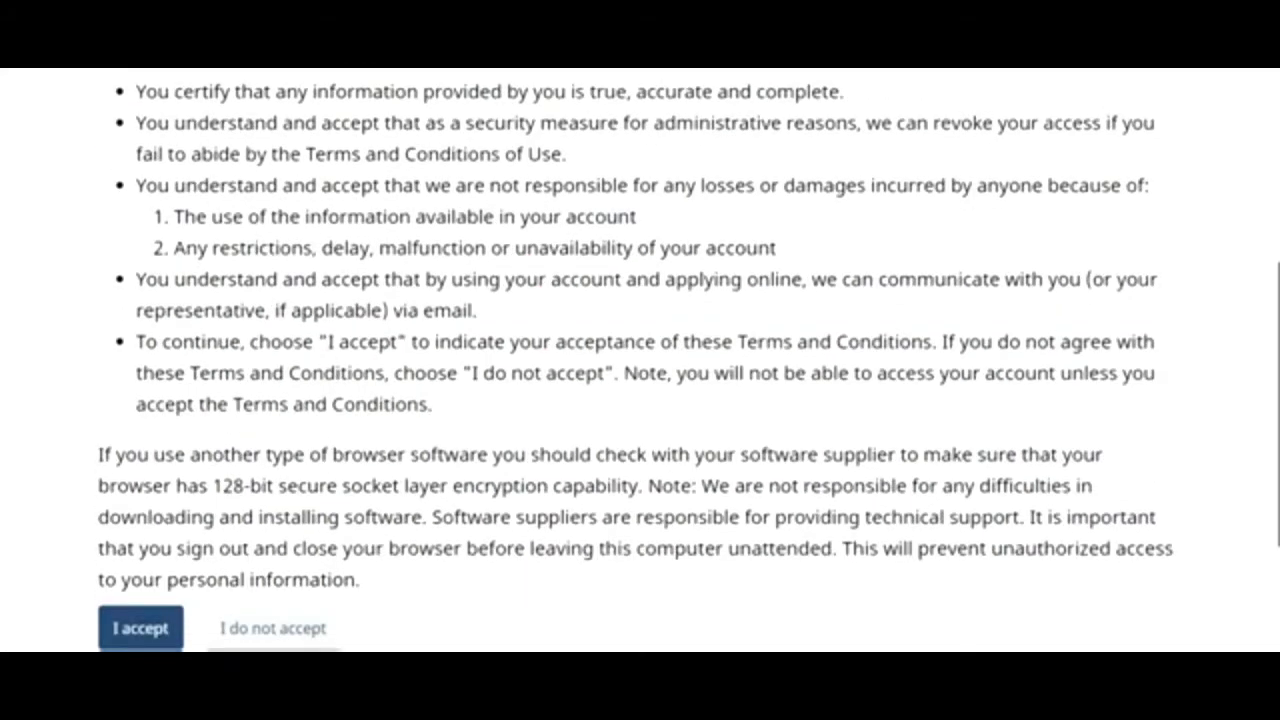
click(139, 560)
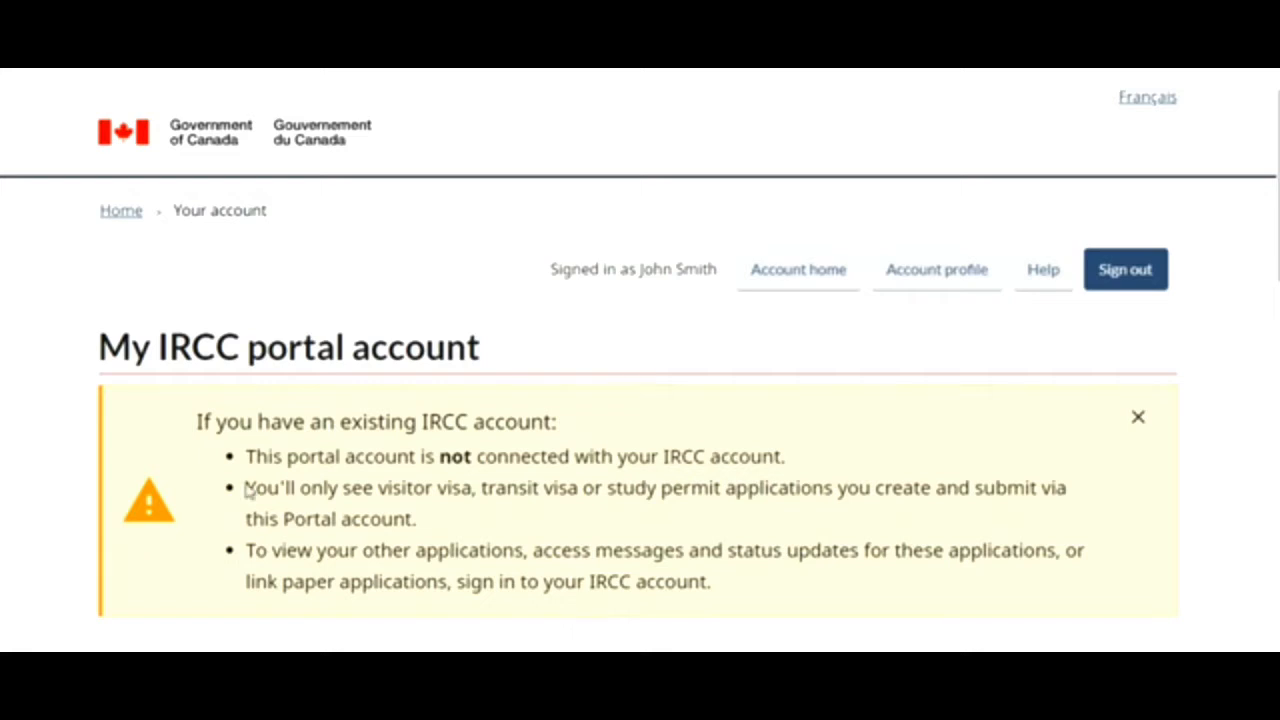
- Delete the unsubmitted visitor visa application from the portal account and confirm the deletion
scroll(640, 360, down, 5)
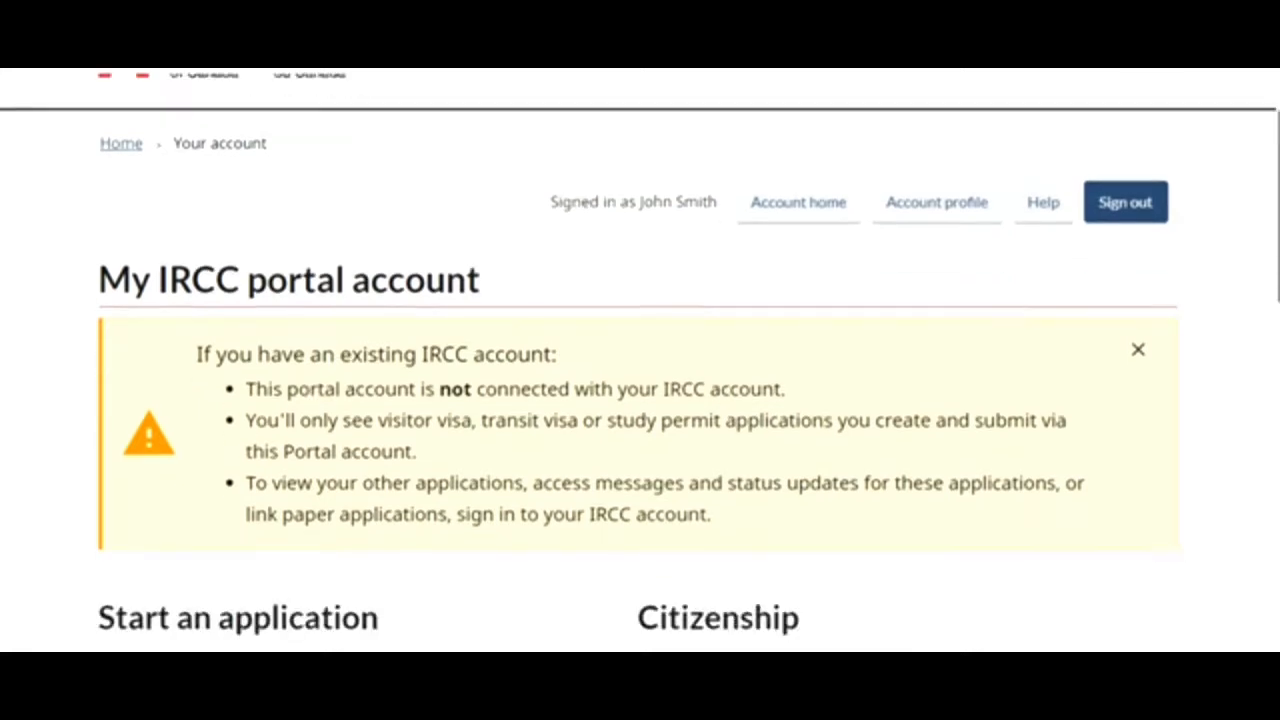
scroll(640, 360, down, 4)
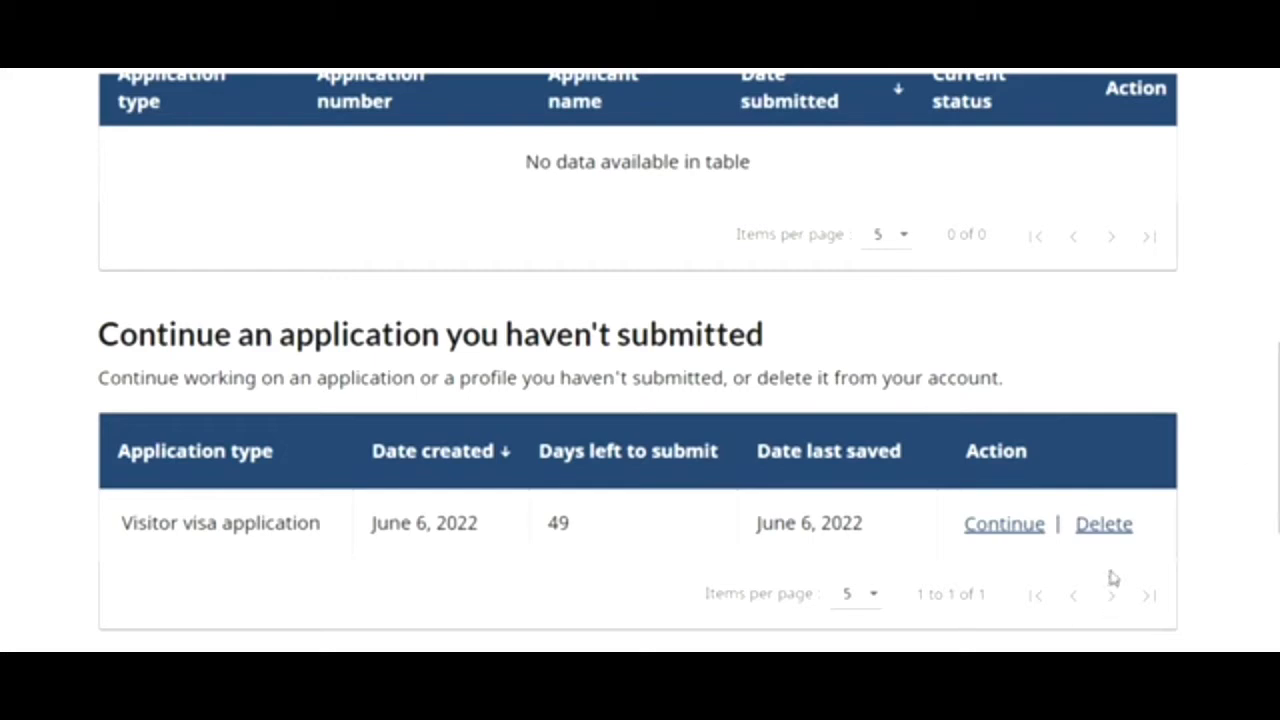
click(1096, 532)
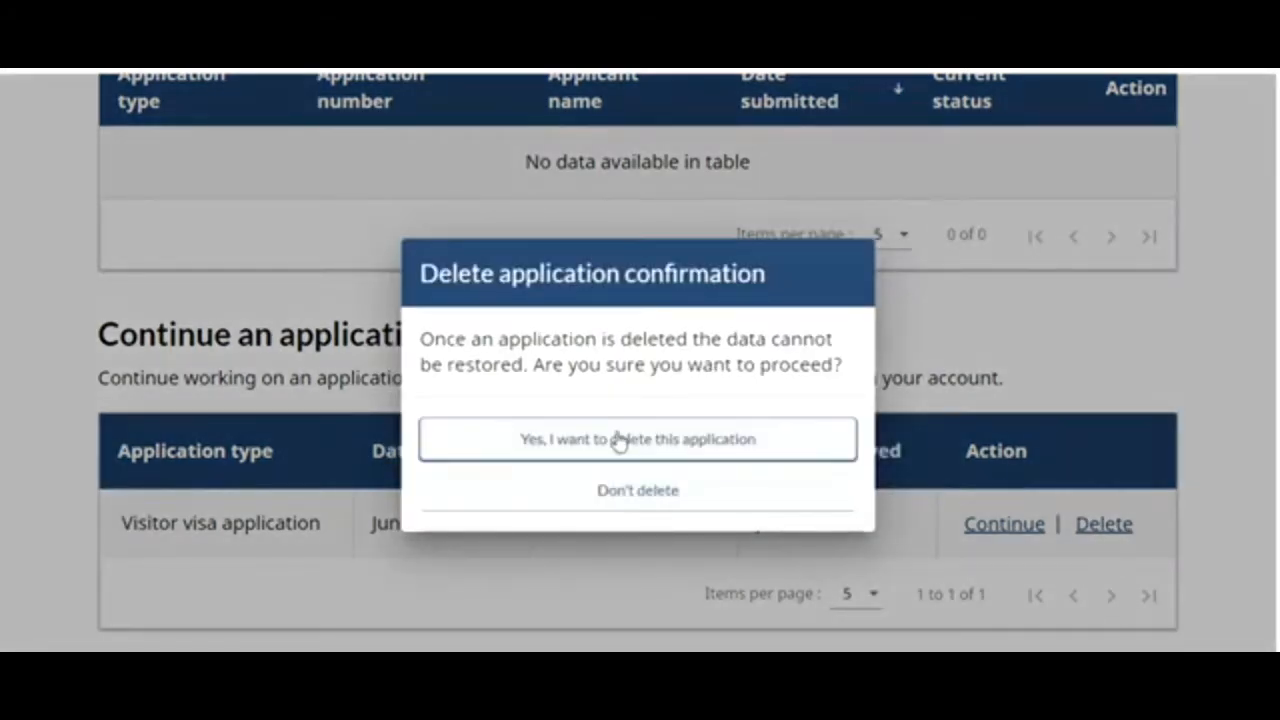
click(619, 452)
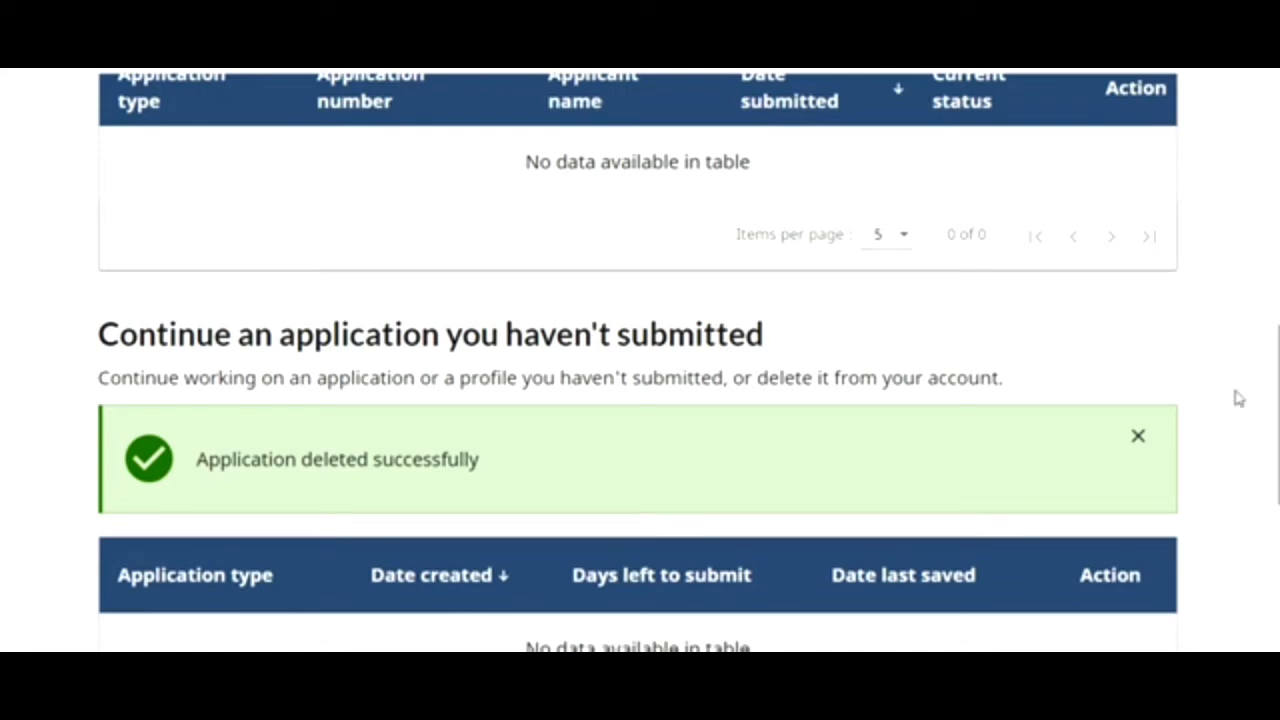
- Start a new visitor visa, transit visa or study permit application, acknowledging that the preparation information has been read
scroll(1234, 394, up, 5)
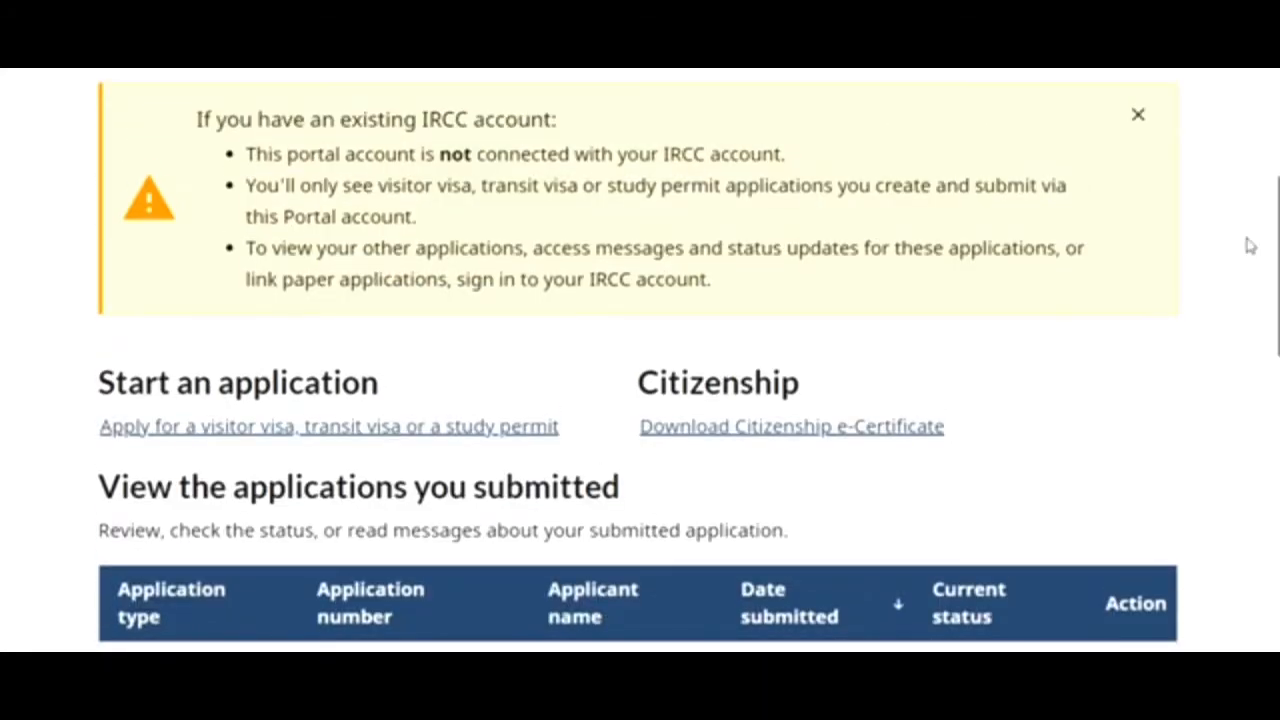
click(226, 428)
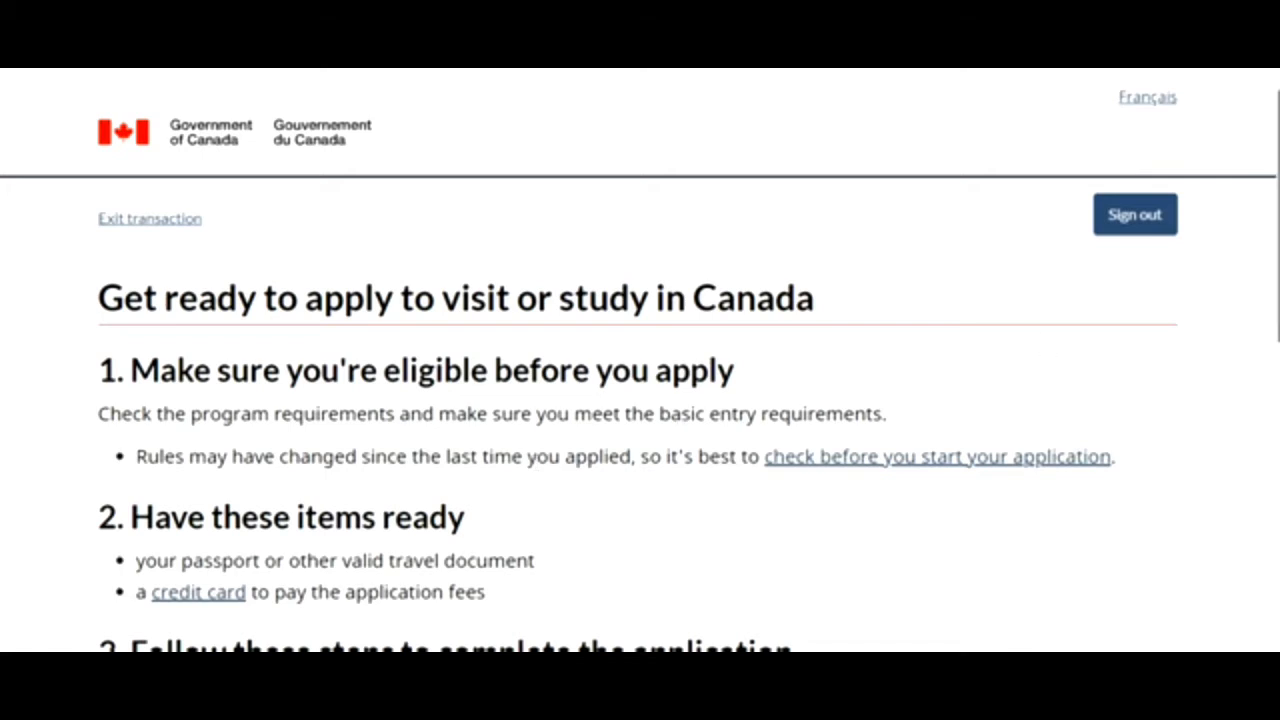
drag(1278, 194, 1278, 440)
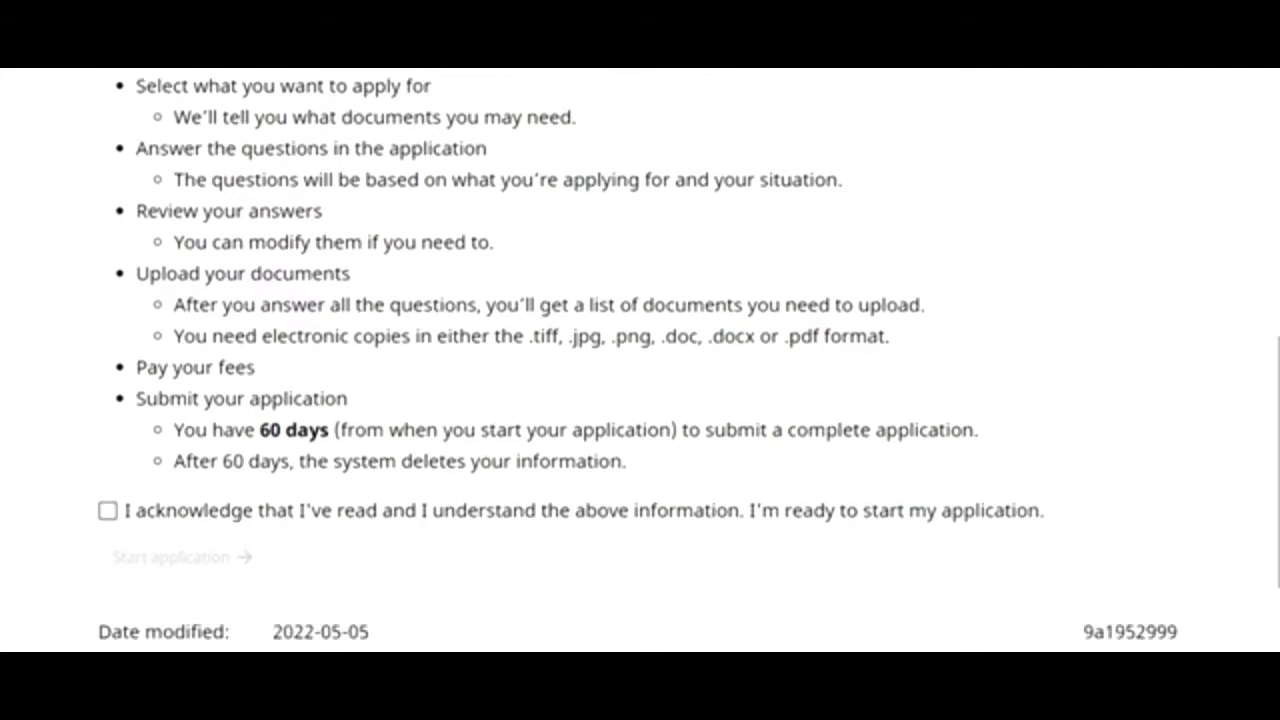
click(106, 512)
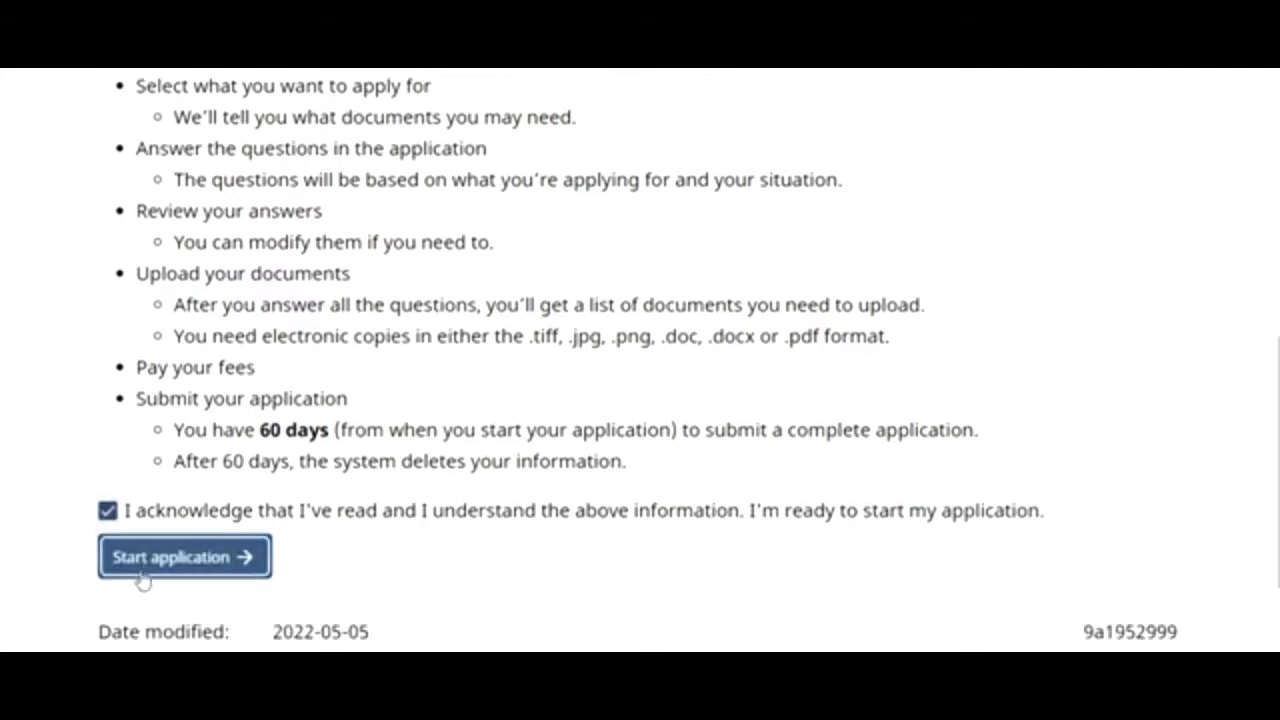
click(143, 580)
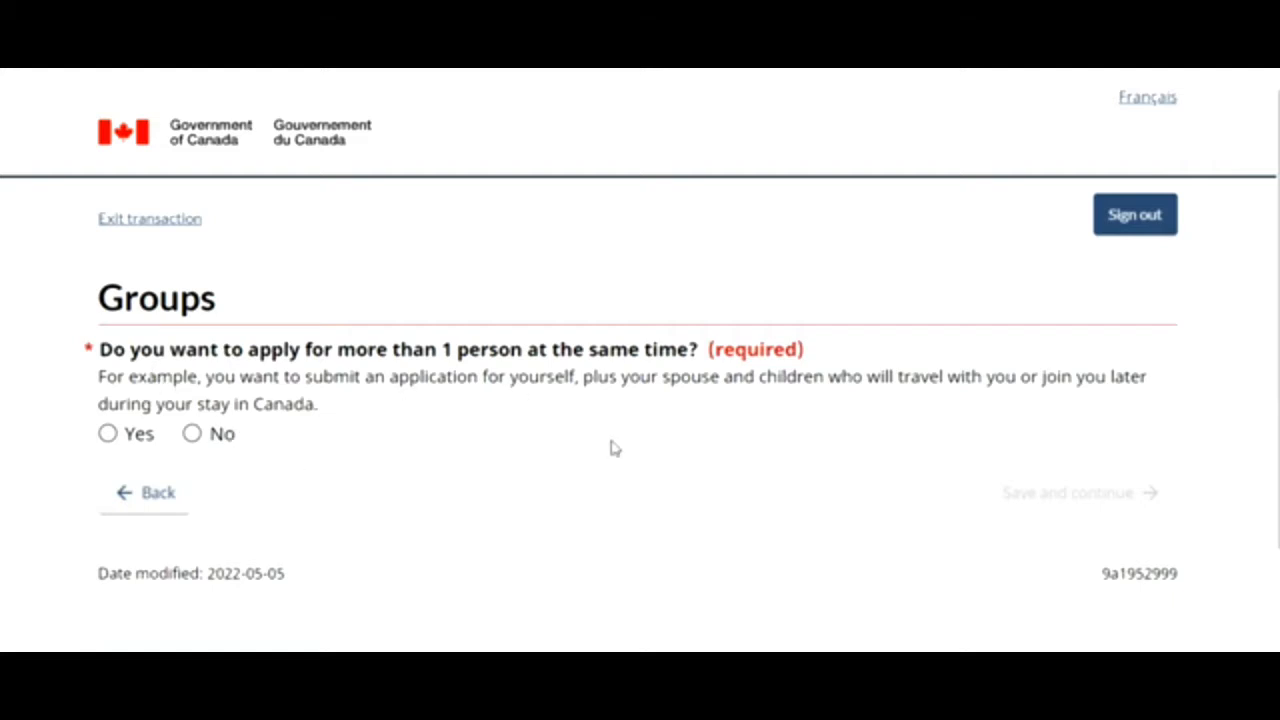
- Choose to apply for more than one person as a Family group, enter the group's name, and save and continue
click(111, 440)
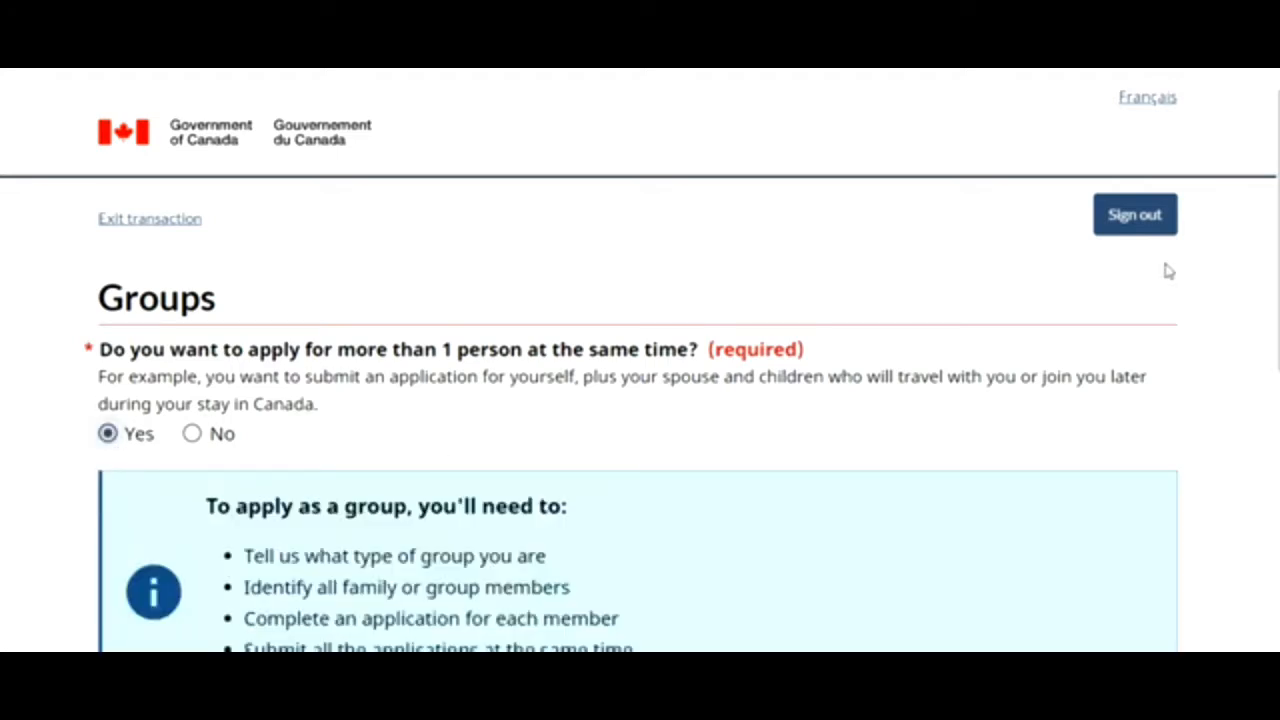
scroll(1260, 250, down, 1)
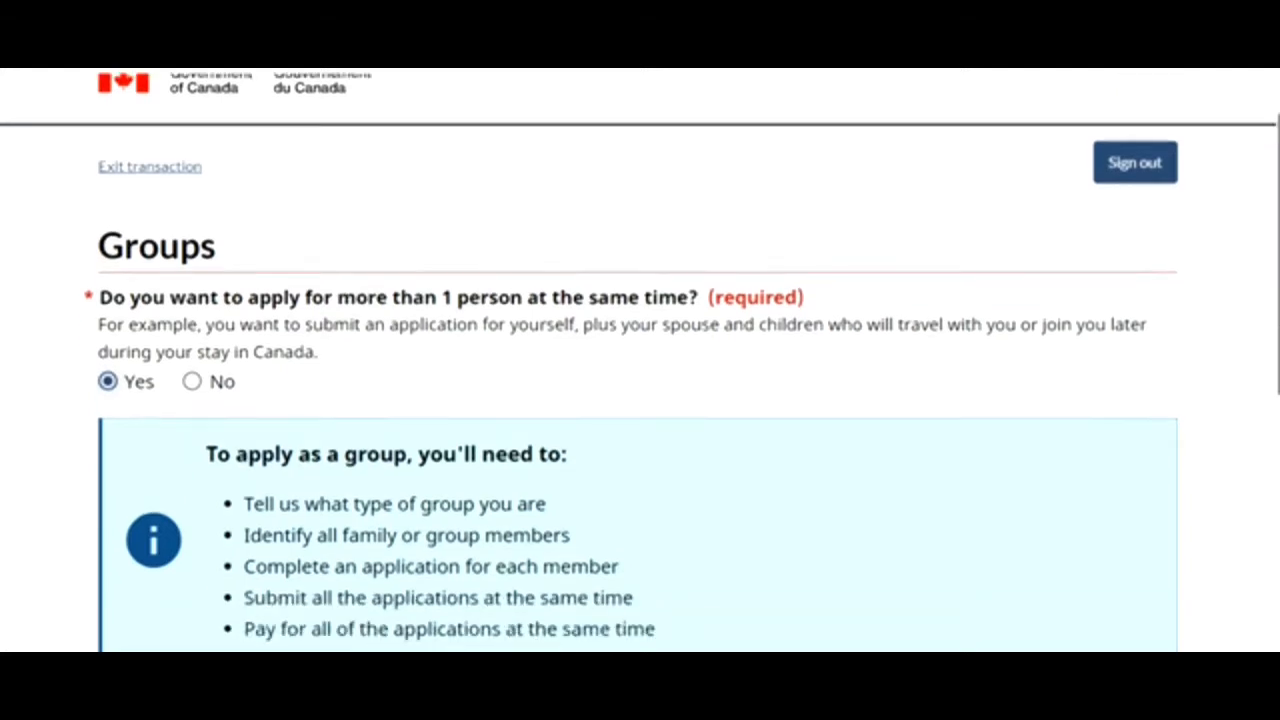
scroll(640, 360, down, 5)
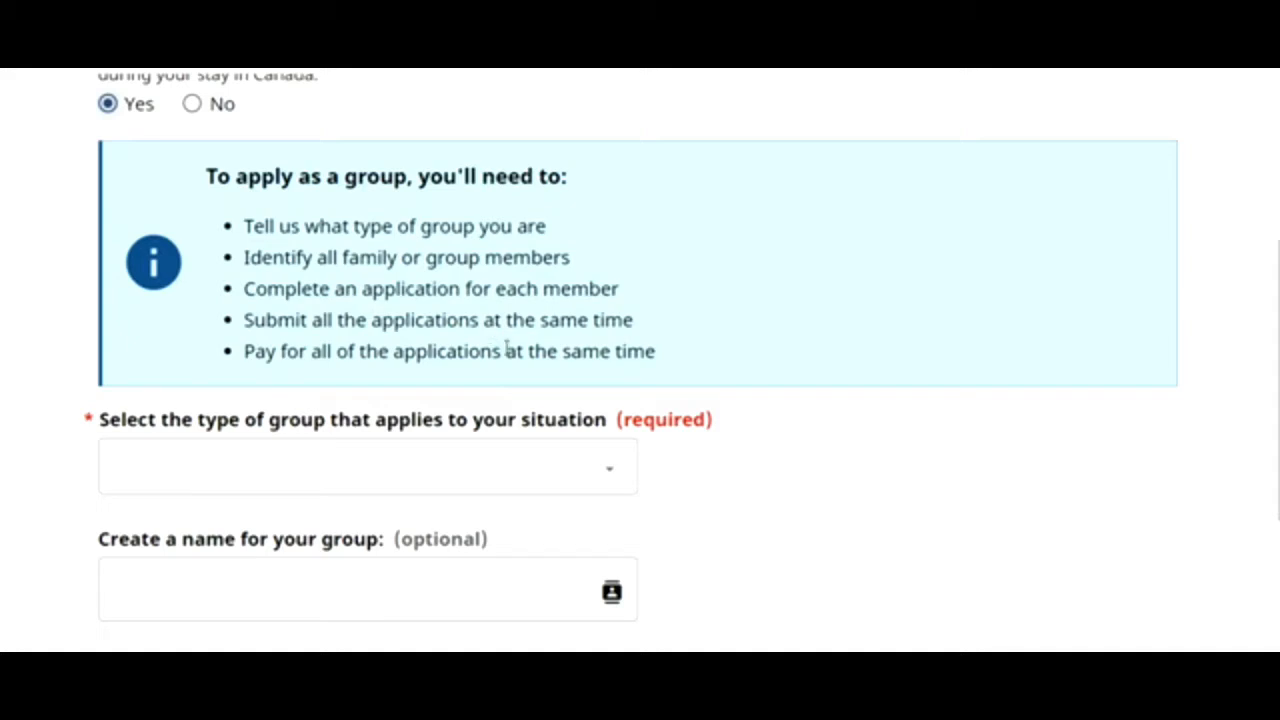
drag(666, 360, 352, 228)
click(558, 477)
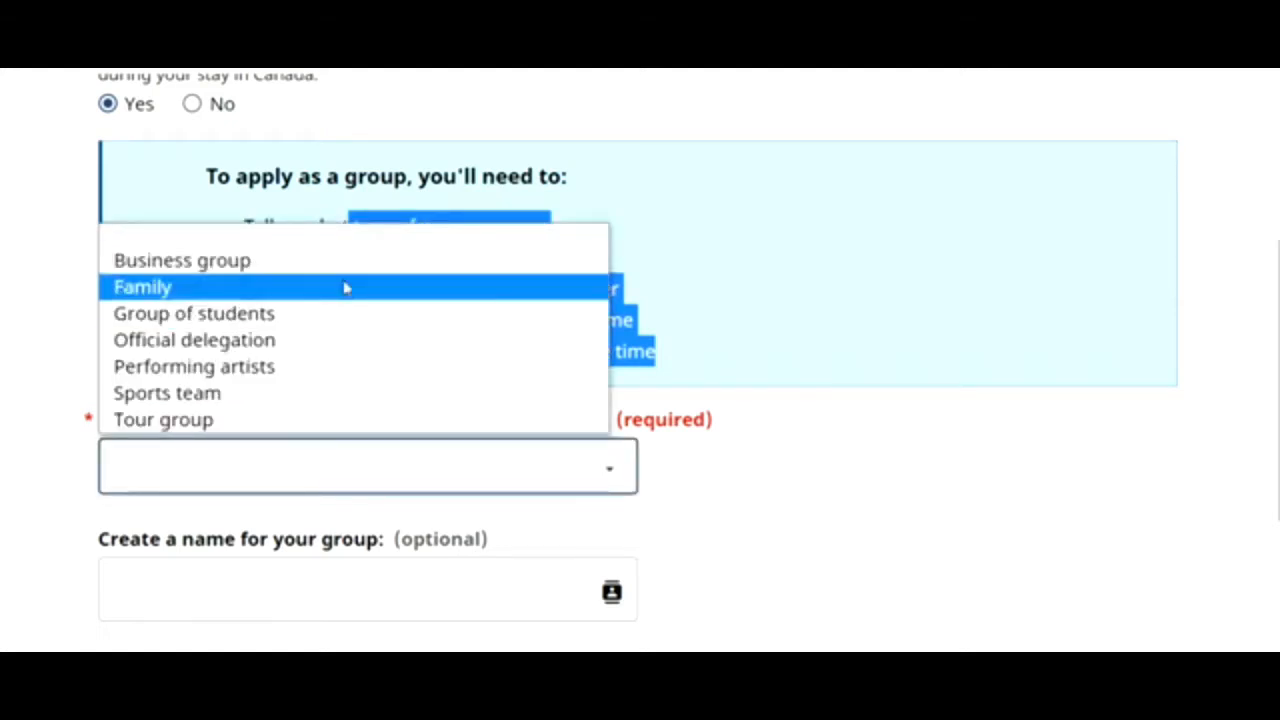
click(349, 290)
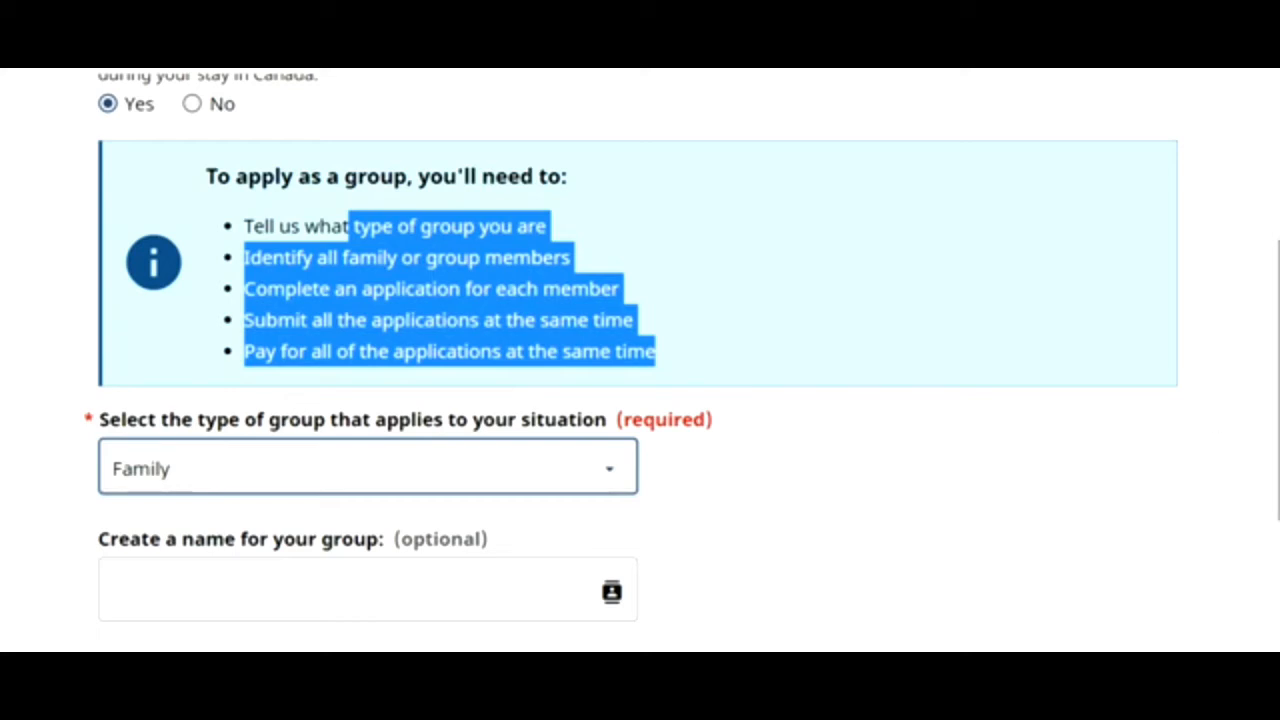
scroll(1216, 420, down, 3)
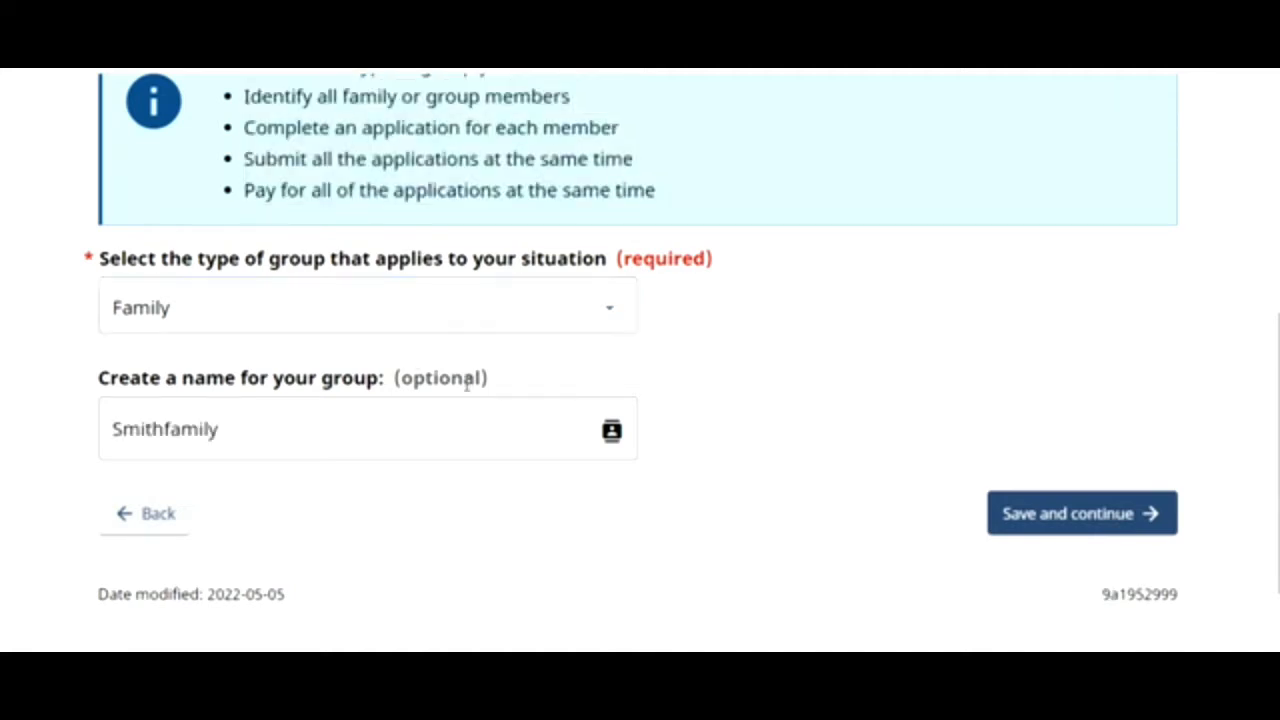
click(992, 526)
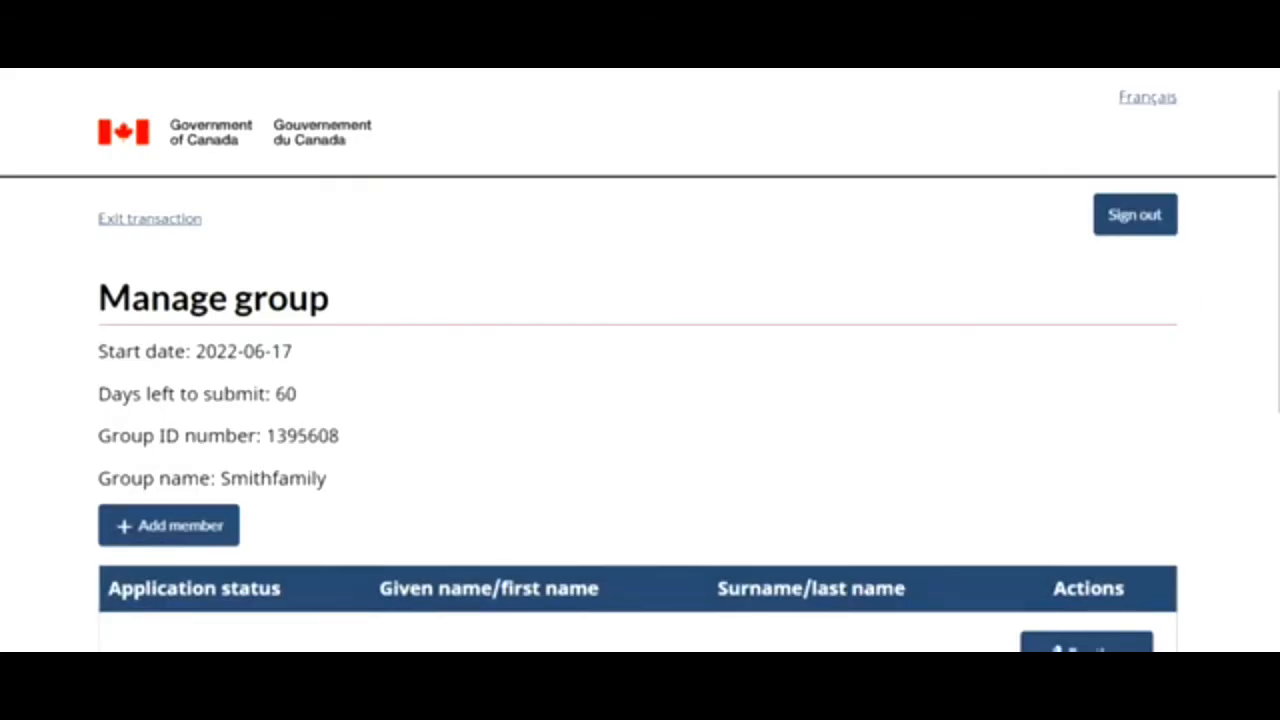
- Add a second member to the family group
scroll(640, 362, down, 2)
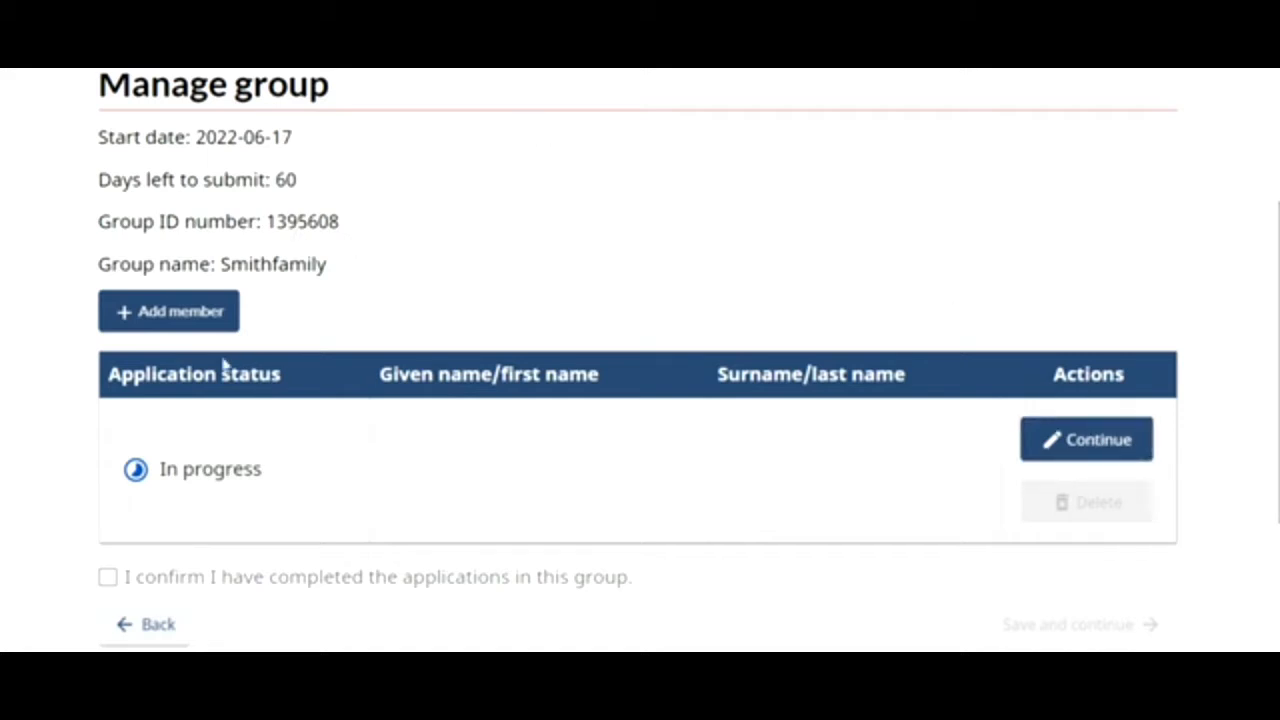
click(200, 325)
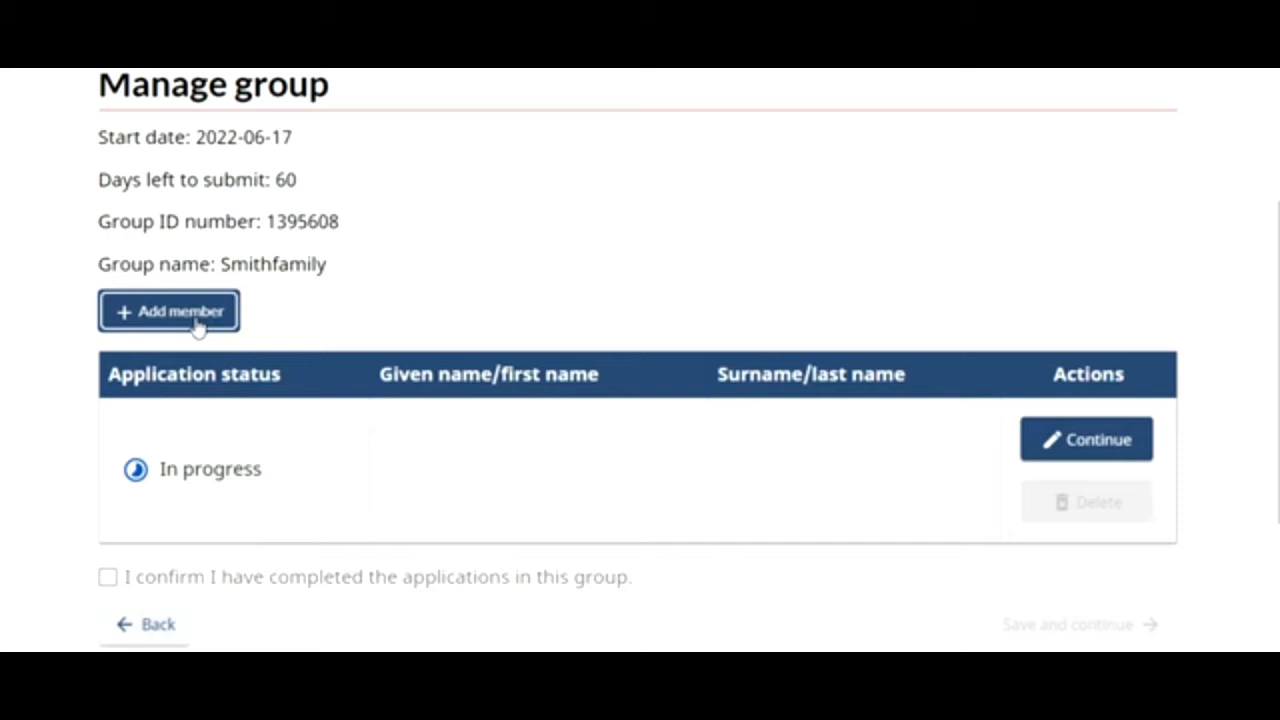
click(180, 311)
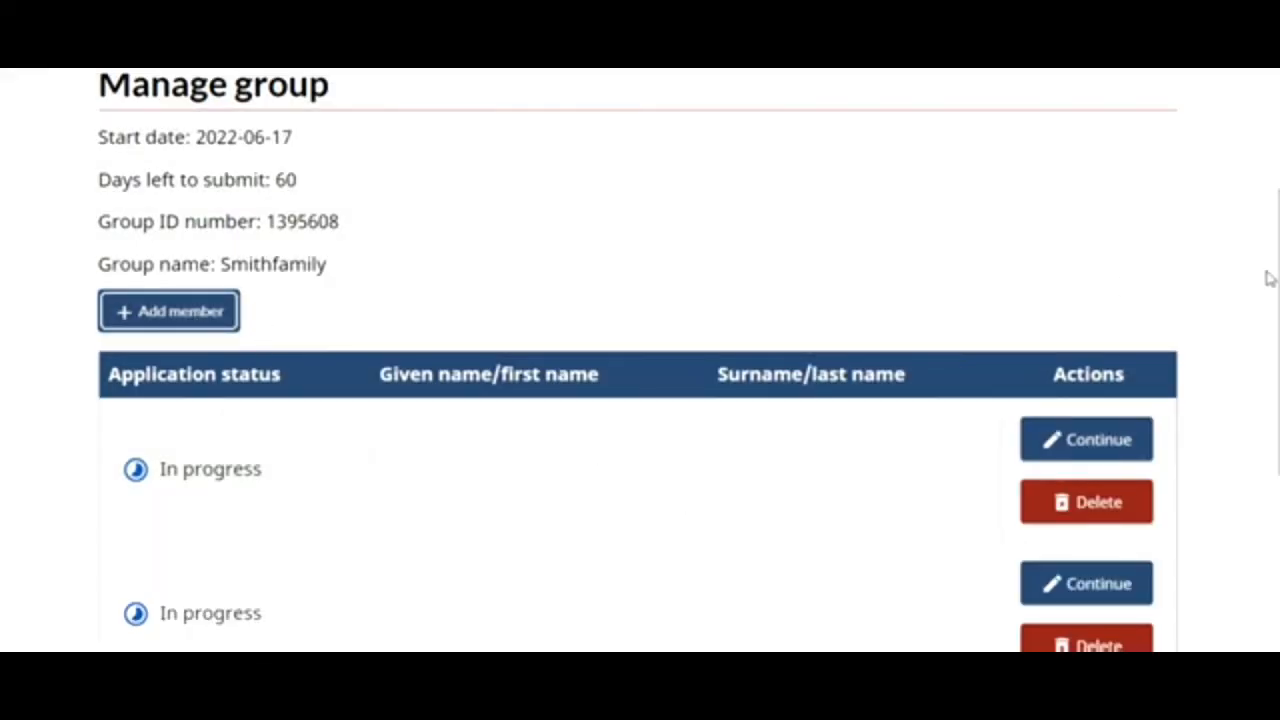
- Continue the first group member's application and choose to apply for a visitor visa or supervisa
drag(1278, 332, 1276, 398)
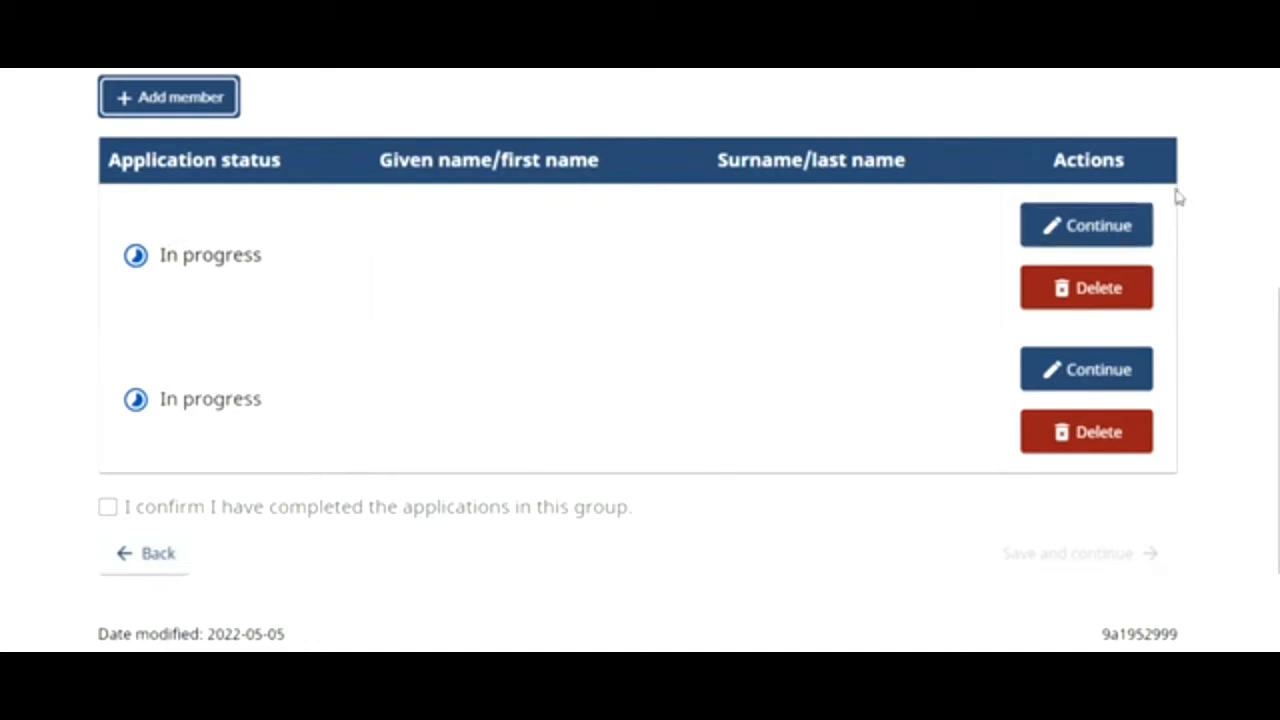
click(1116, 229)
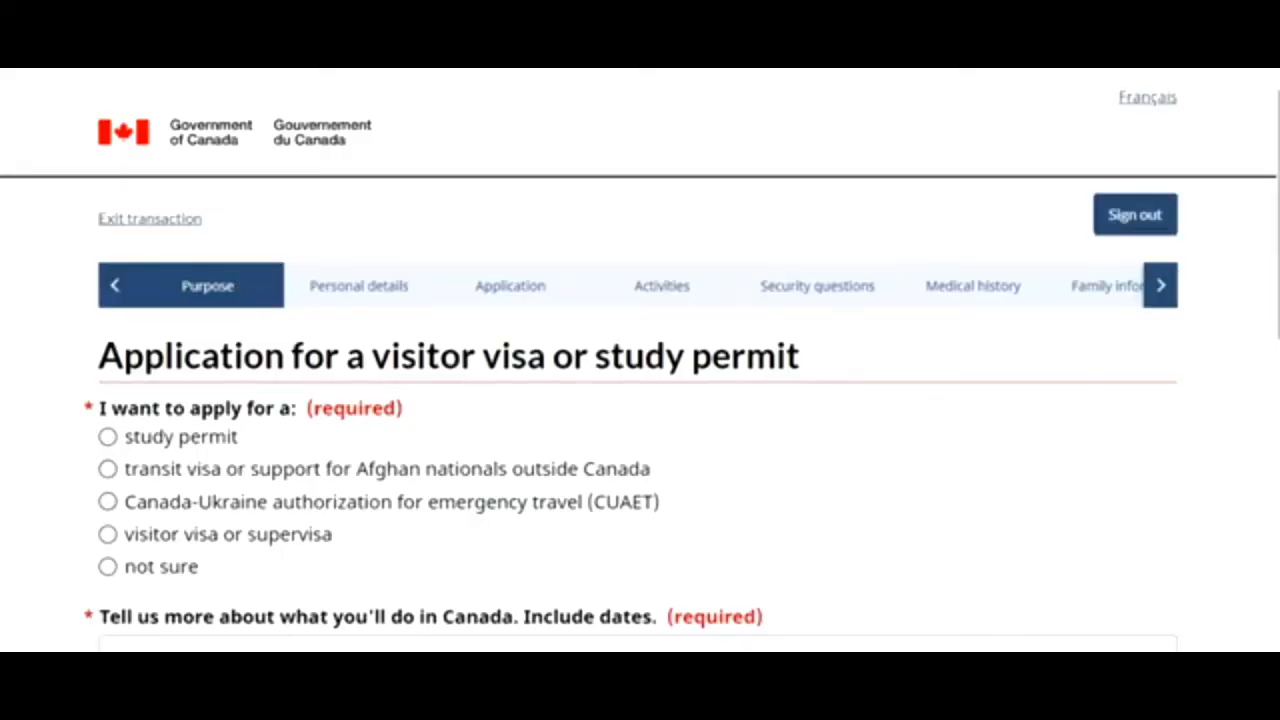
scroll(640, 400, down, 3)
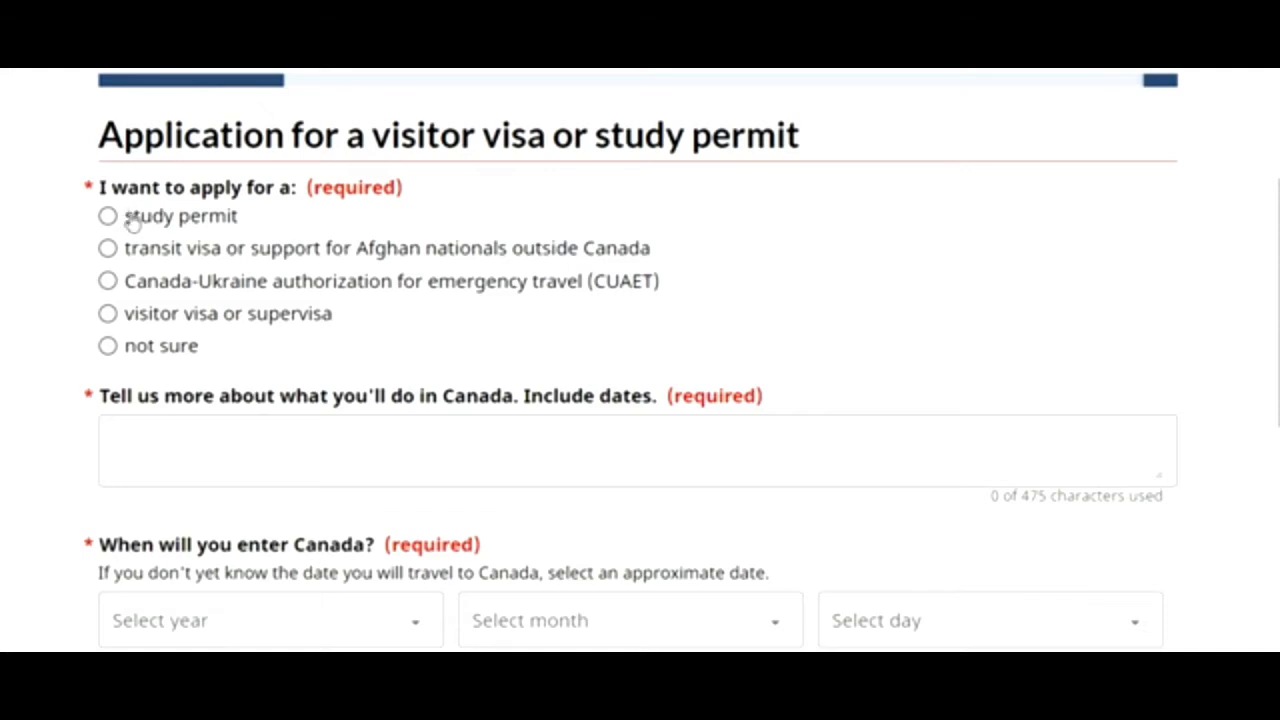
click(108, 314)
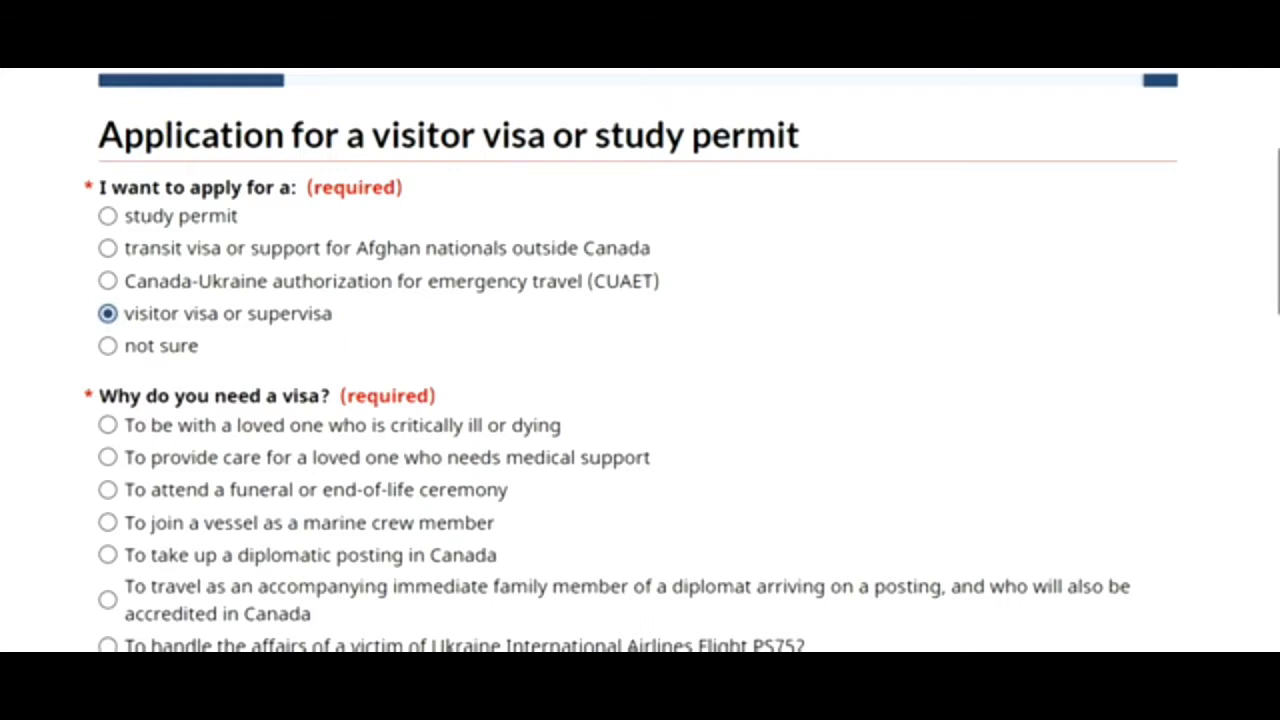
- Set the visa reason to visiting a grandparent, grandchild, sibling or non-dependent child who is a Canadian citizen, registered person or permanent resident
scroll(640, 360, down, 3)
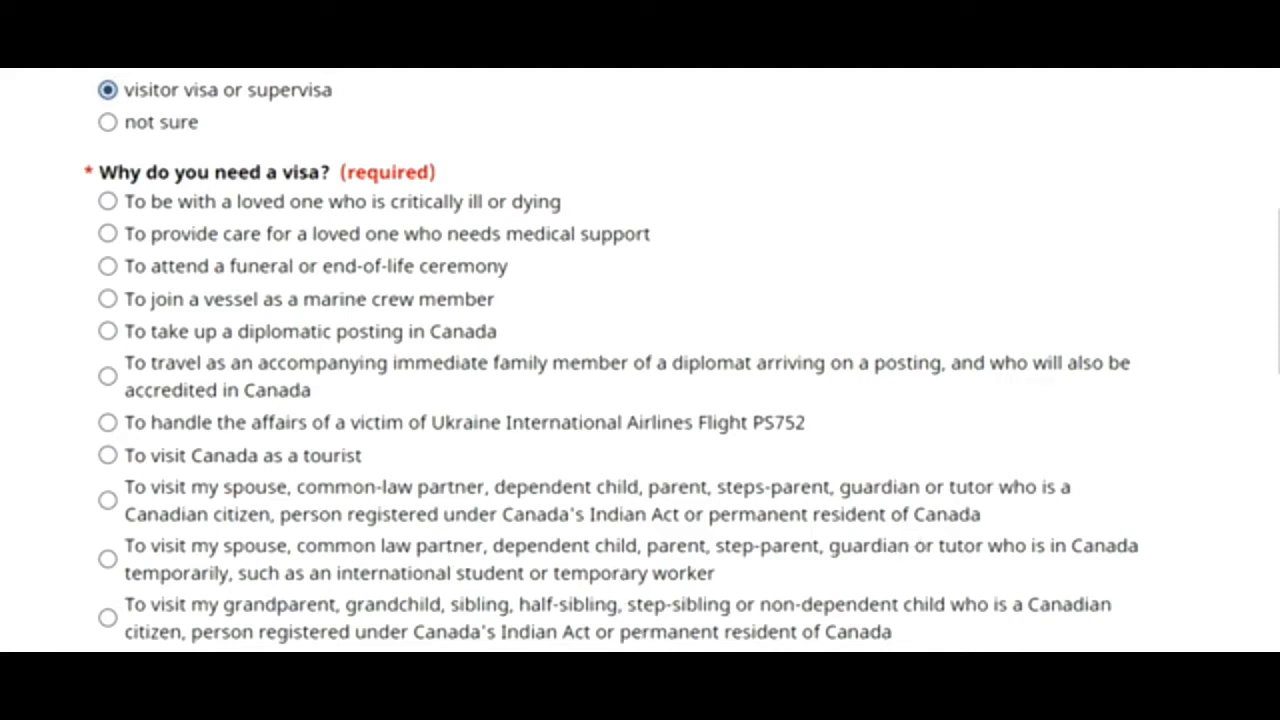
scroll(640, 360, down, 3)
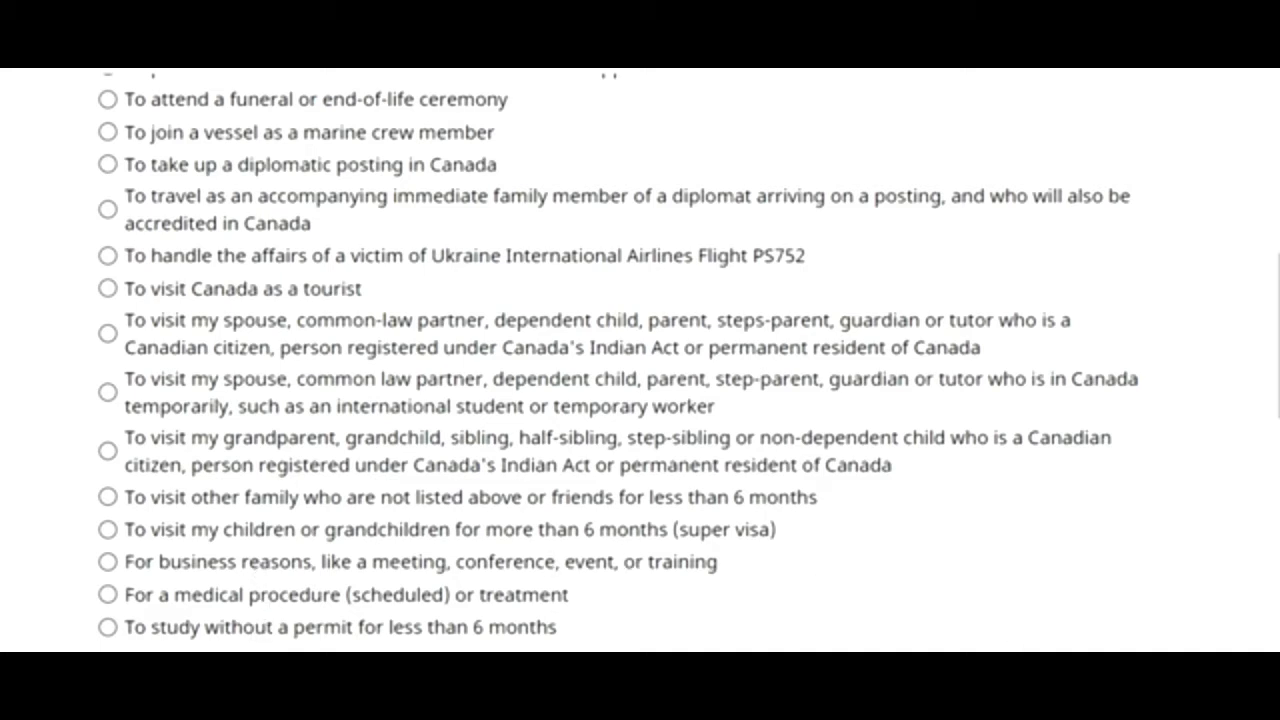
click(108, 628)
click(108, 452)
- Enter "jkulgu,u,,u,u,u,u,u,u," as the description of activities in Canada and set the date of entering Canada to August 14, 2022
drag(1278, 293, 1278, 428)
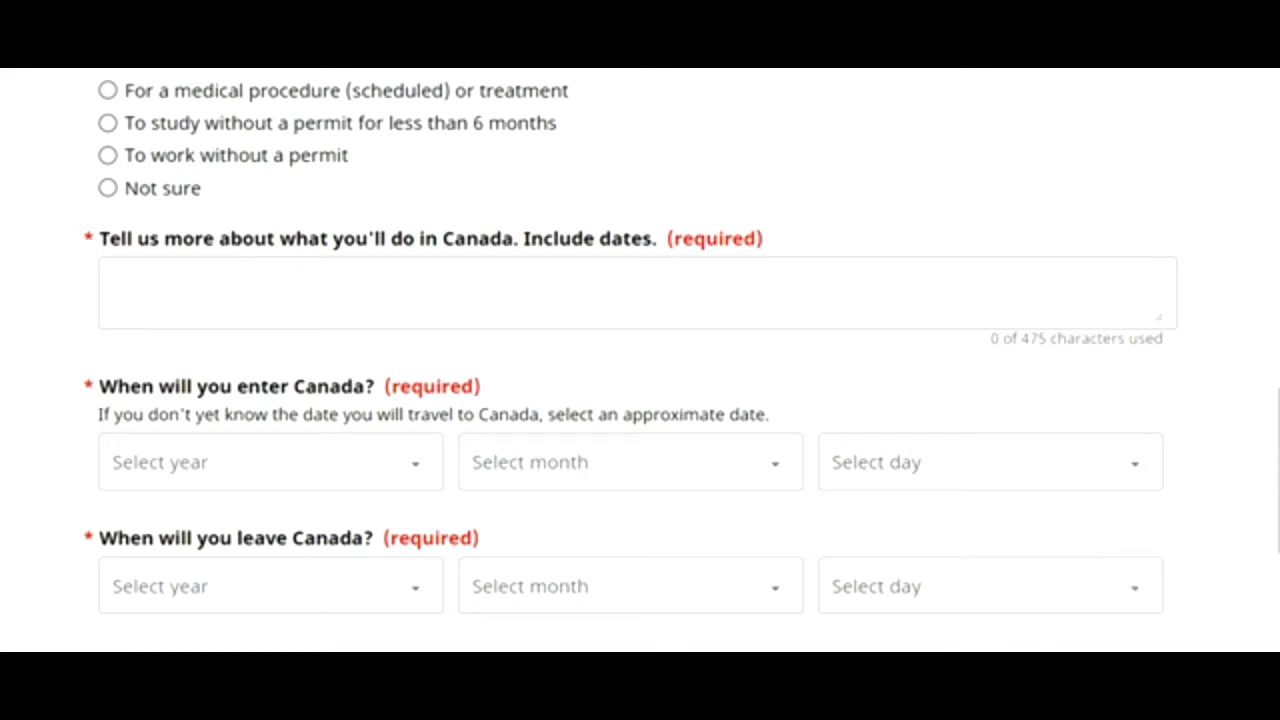
text(jkulgu,u,,u,u,u,u,u,u,)
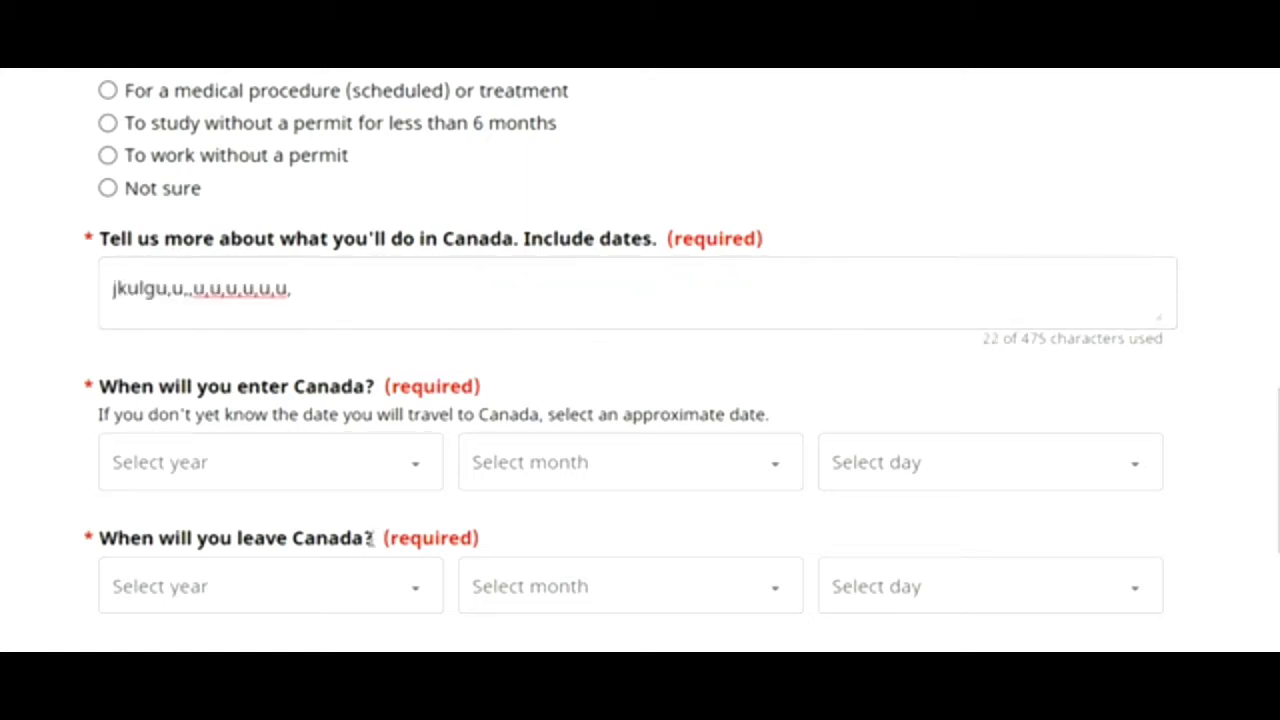
click(407, 482)
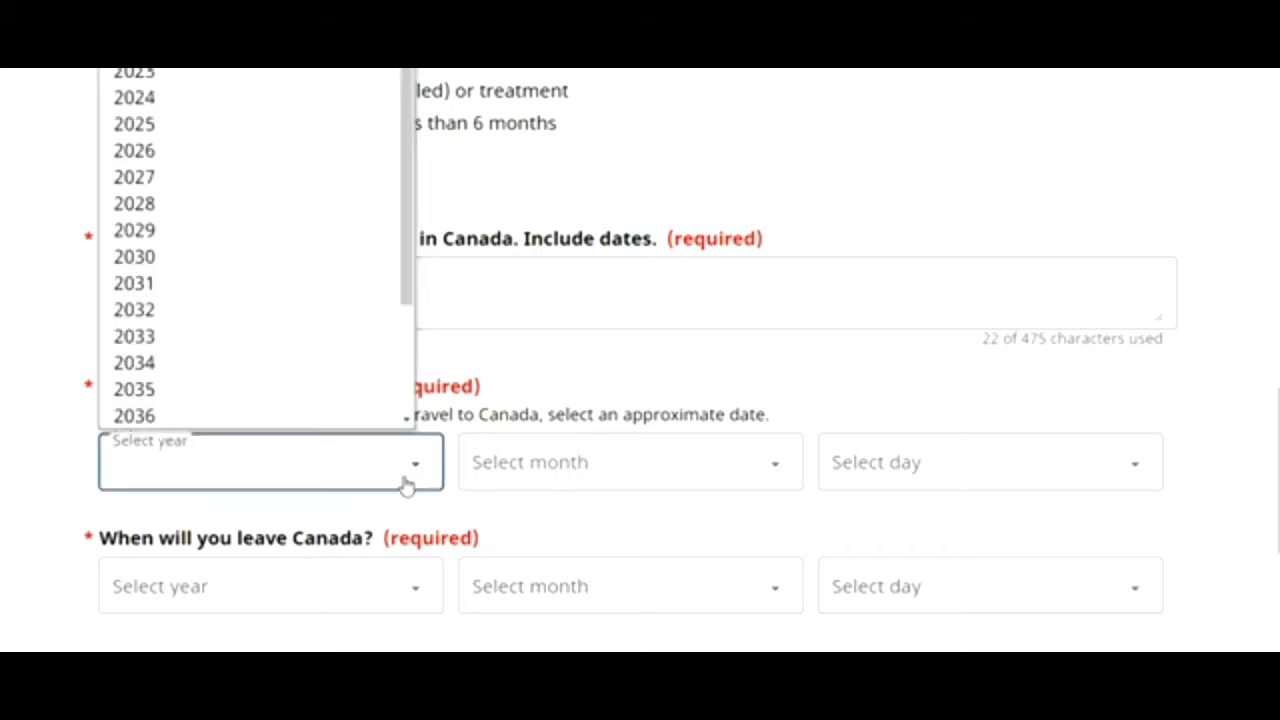
click(420, 208)
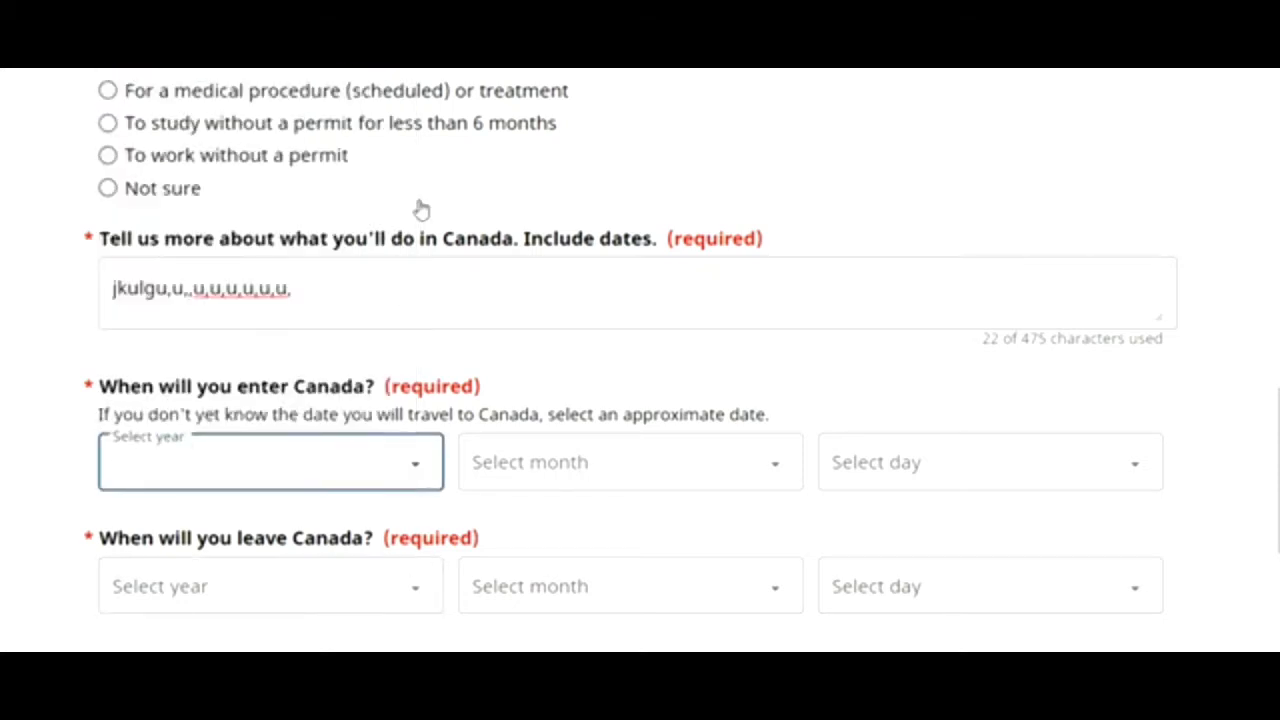
click(532, 464)
click(561, 508)
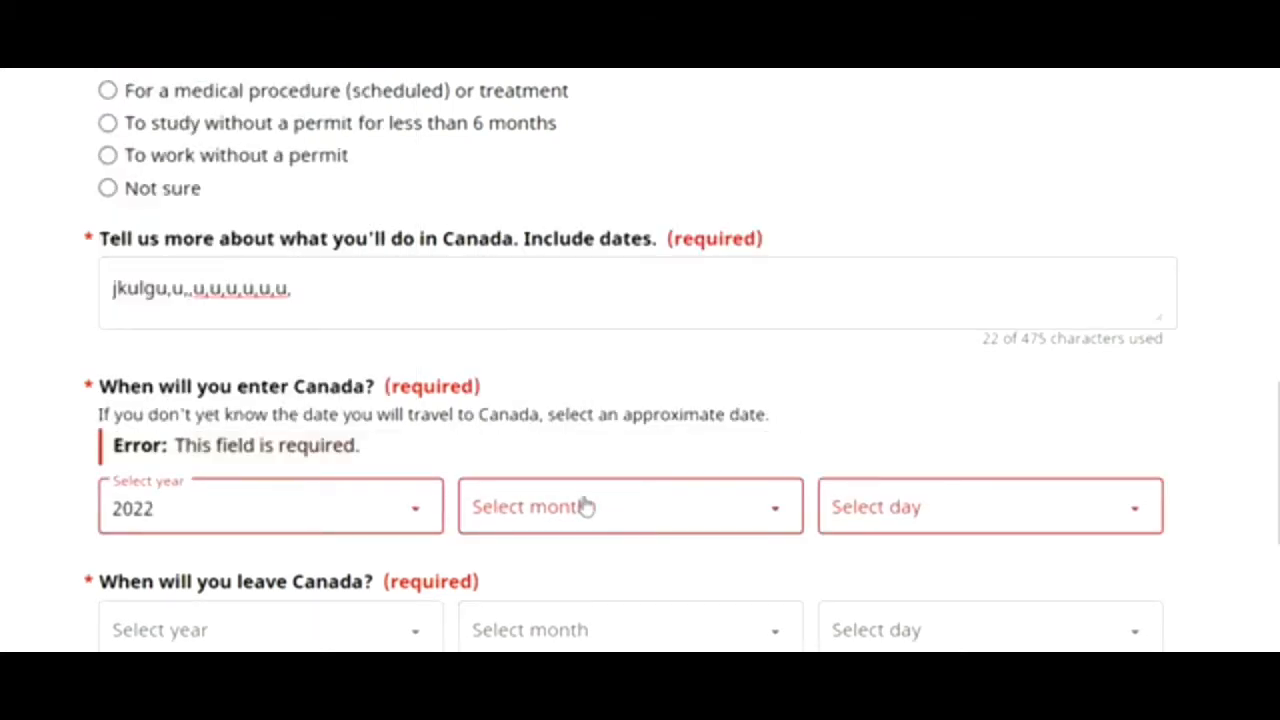
click(586, 507)
click(549, 356)
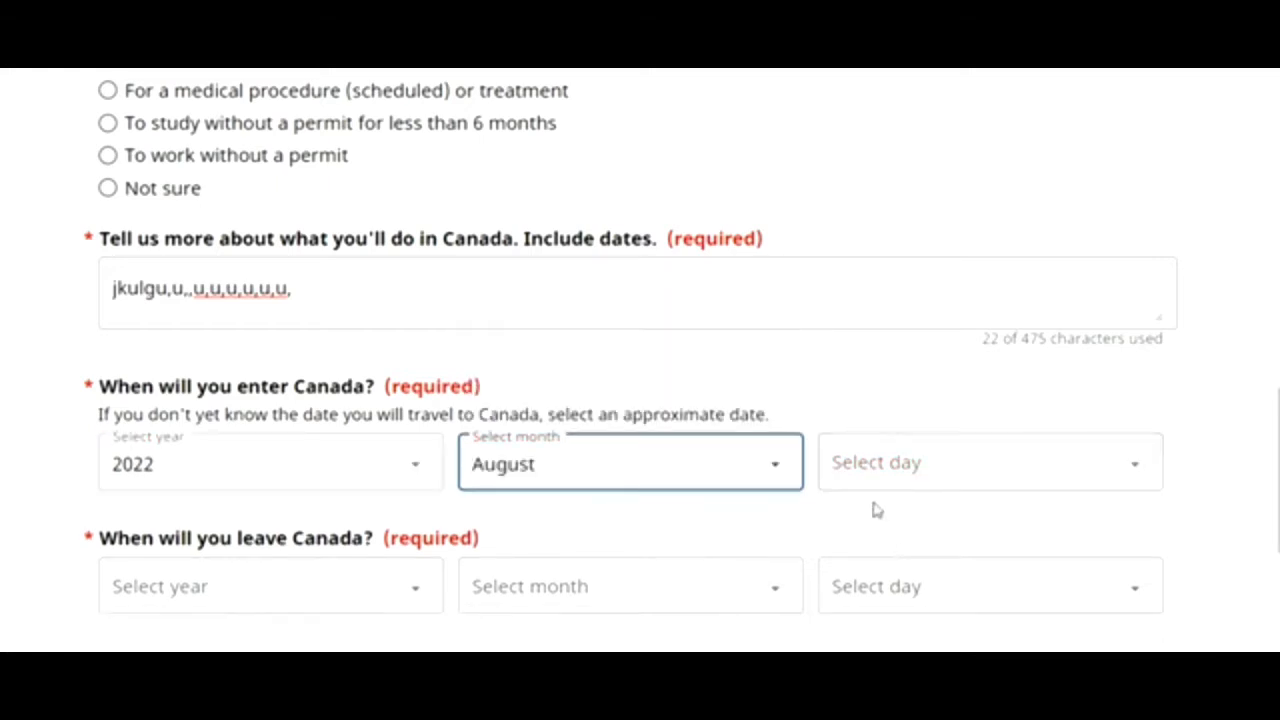
click(863, 470)
click(841, 392)
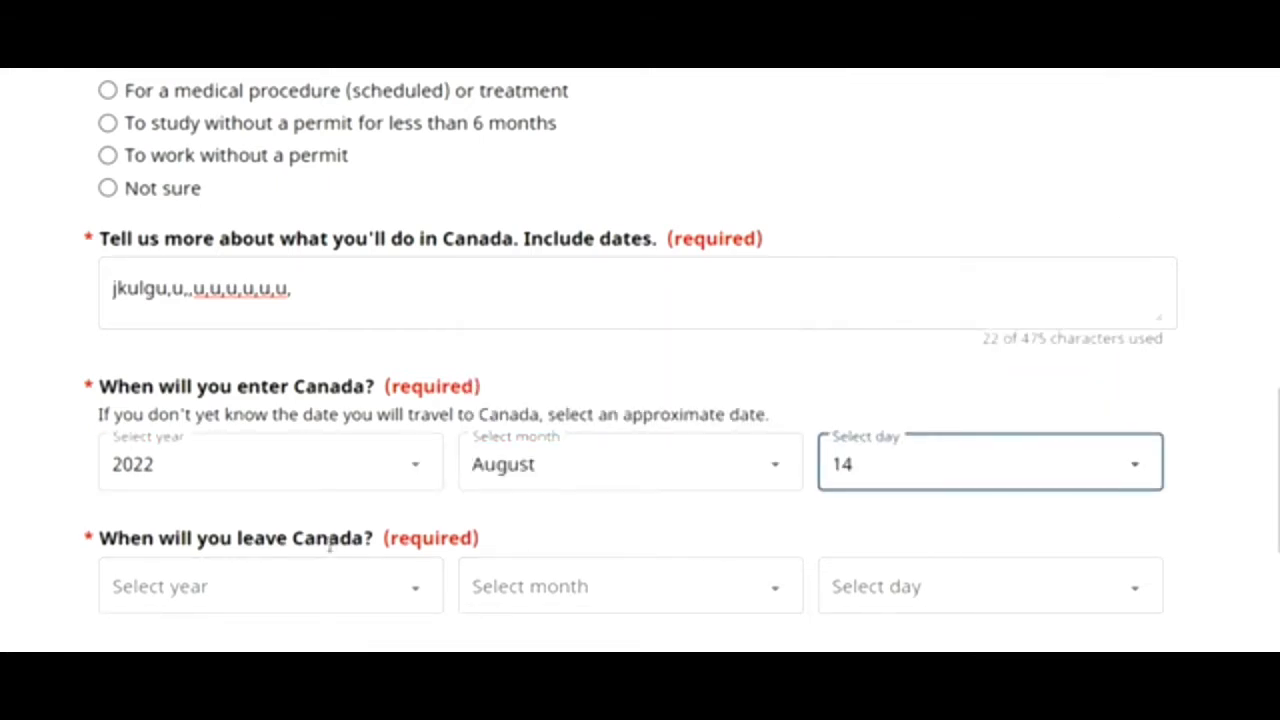
- Set the date of leaving Canada to September 30, 2022, leave the UCI blank, and save and continue
click(308, 598)
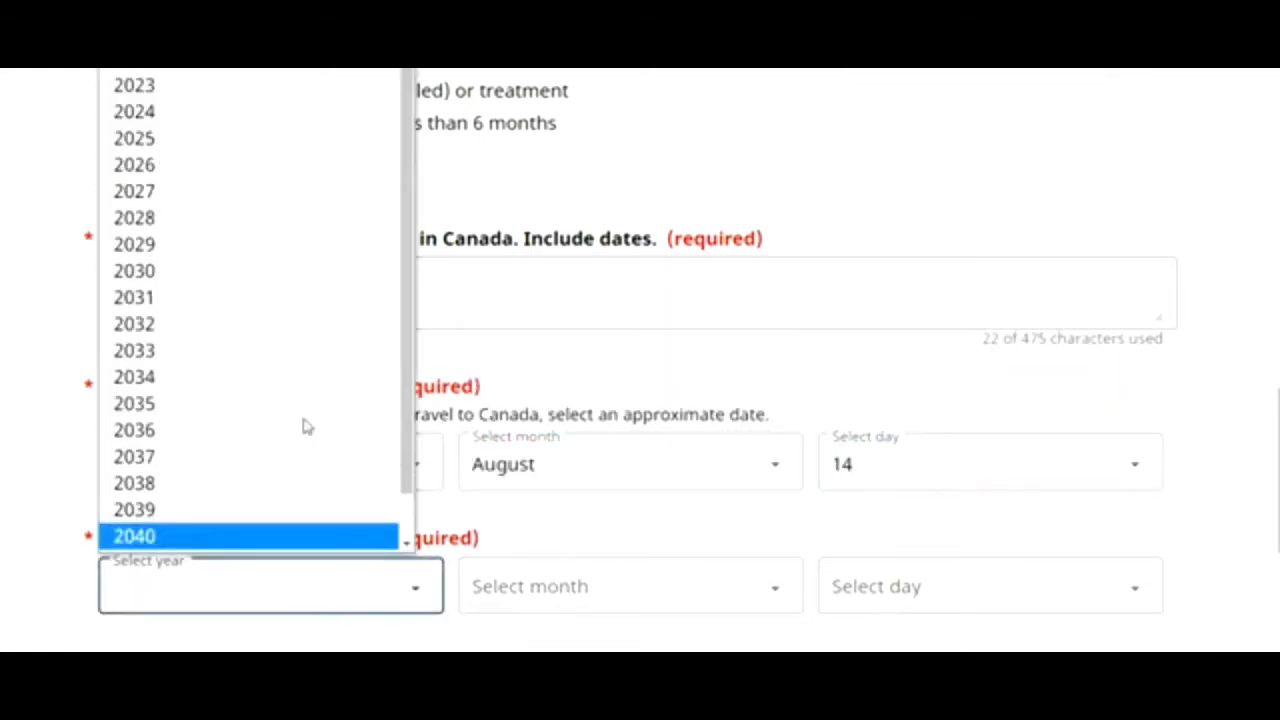
click(173, 70)
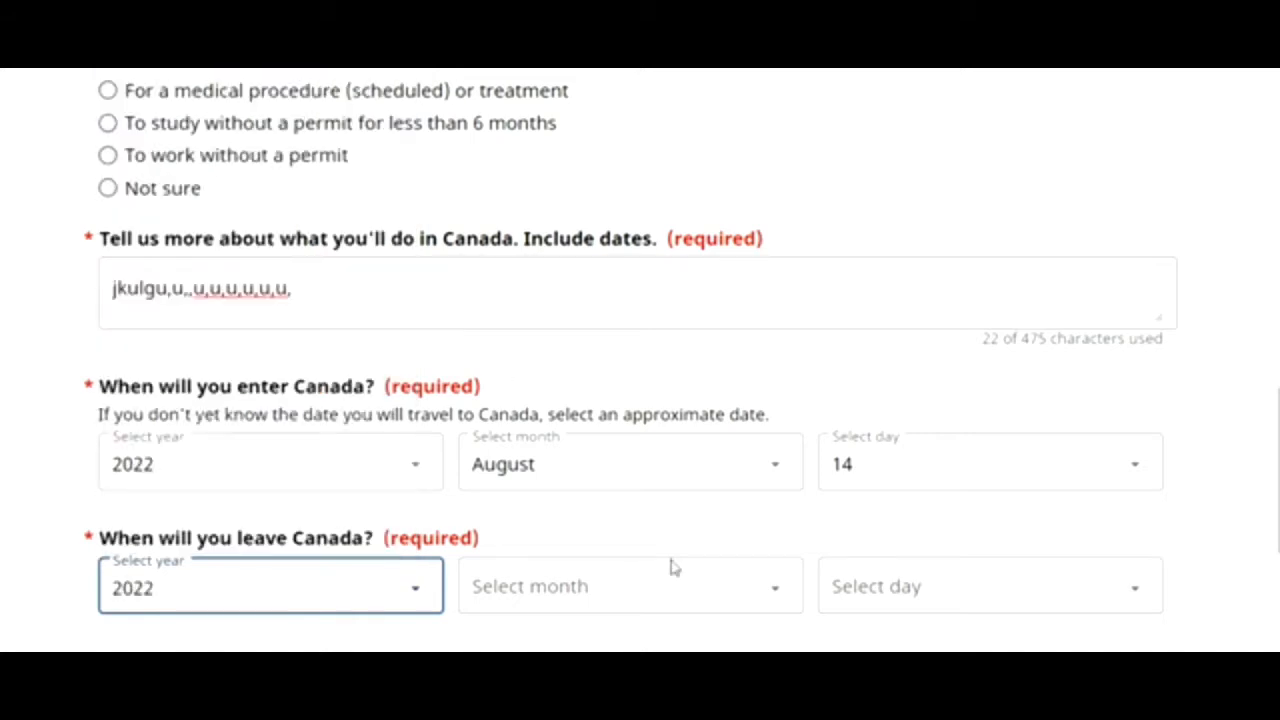
click(647, 607)
click(578, 460)
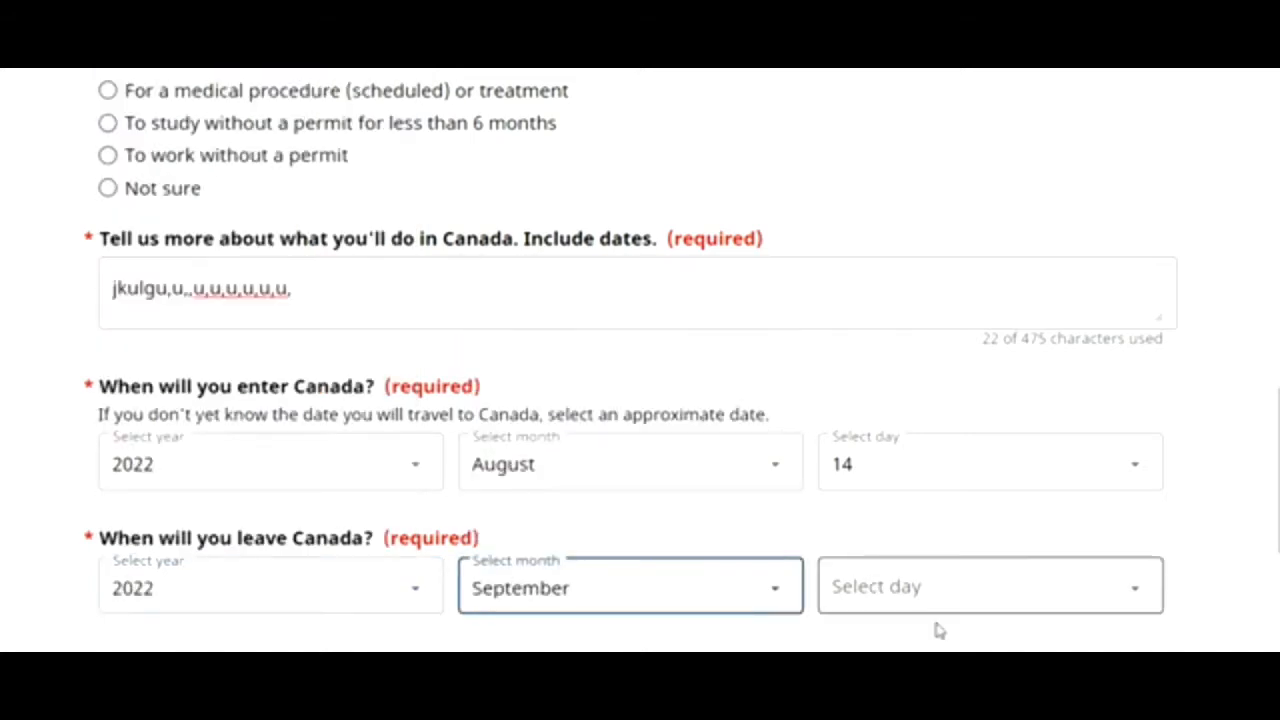
click(908, 605)
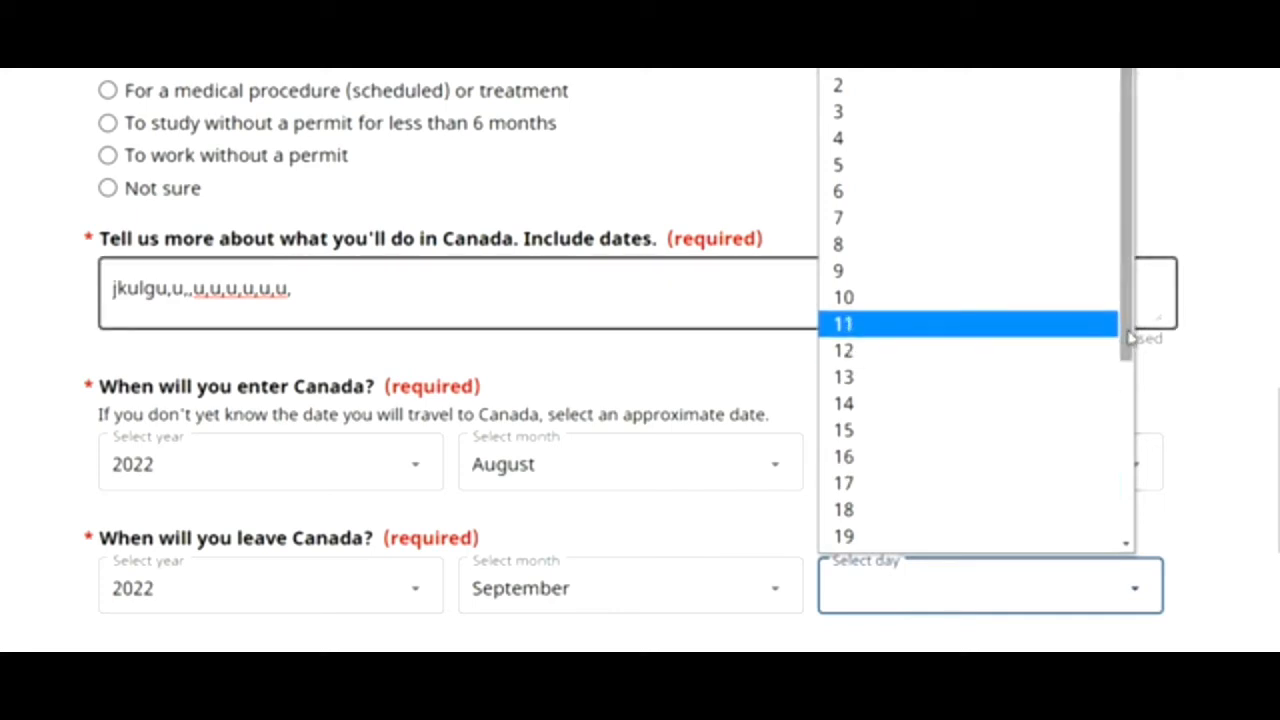
drag(1130, 340, 1190, 594)
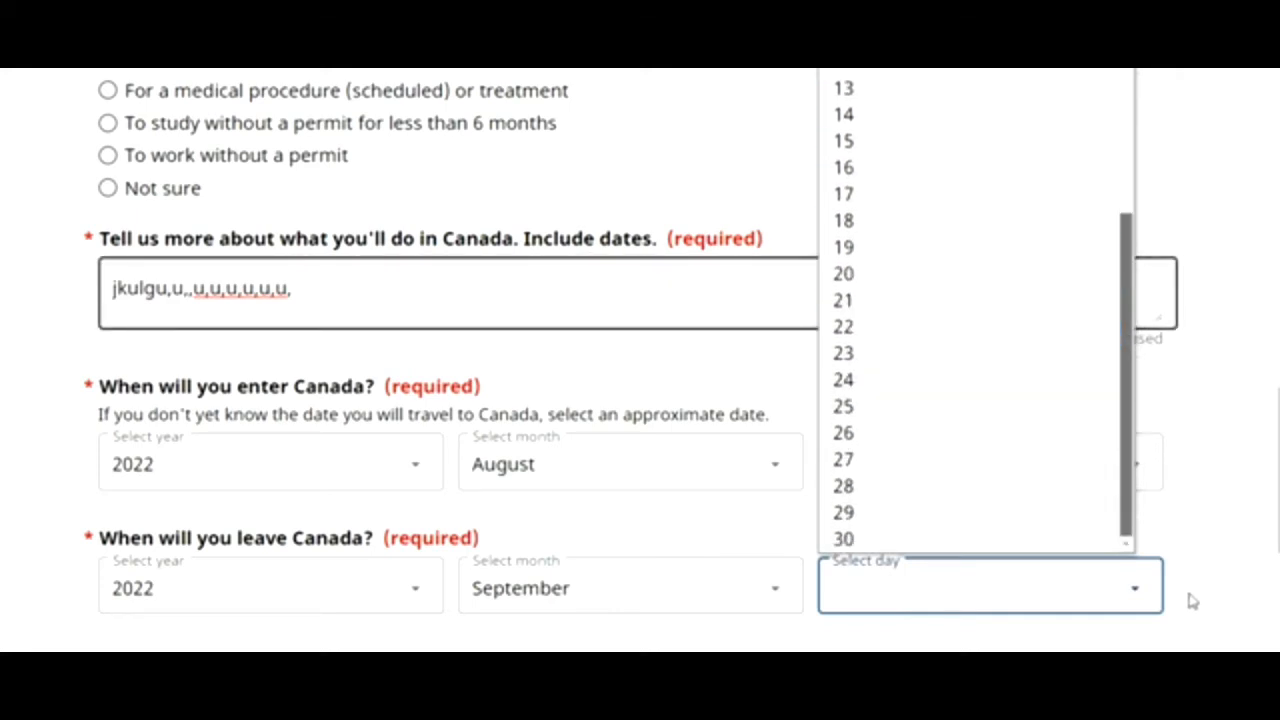
click(1003, 516)
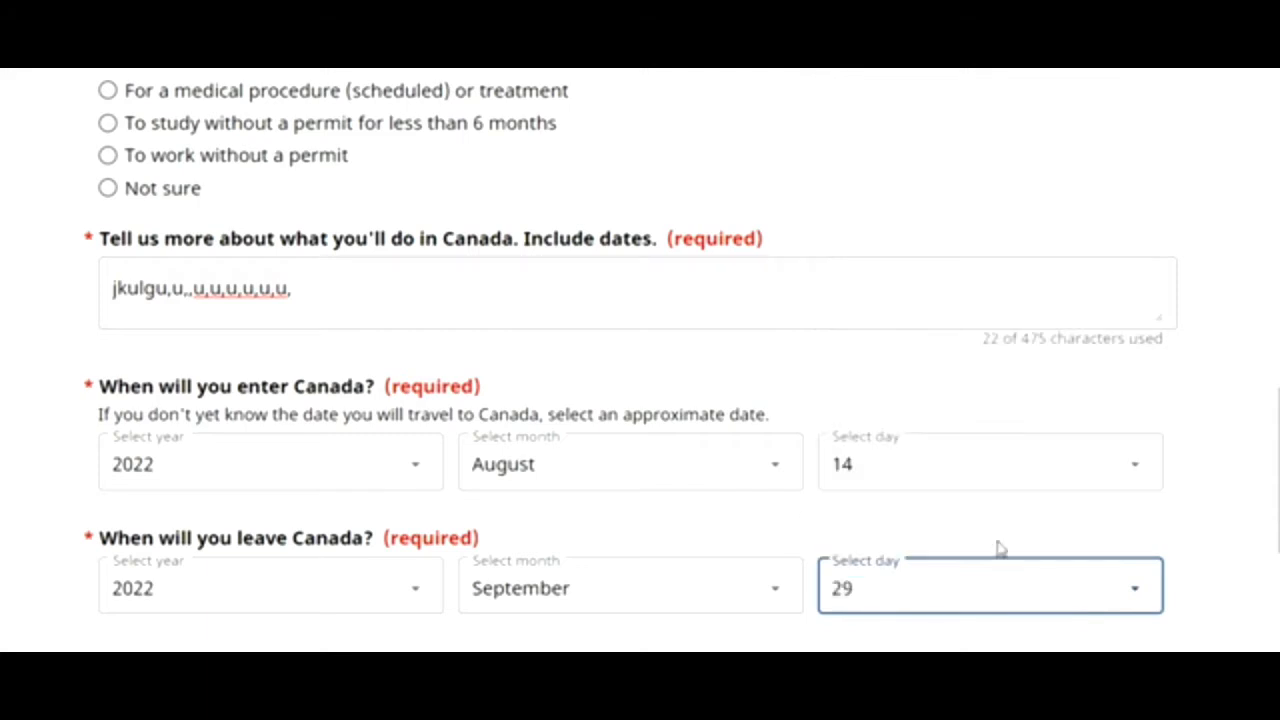
click(1037, 591)
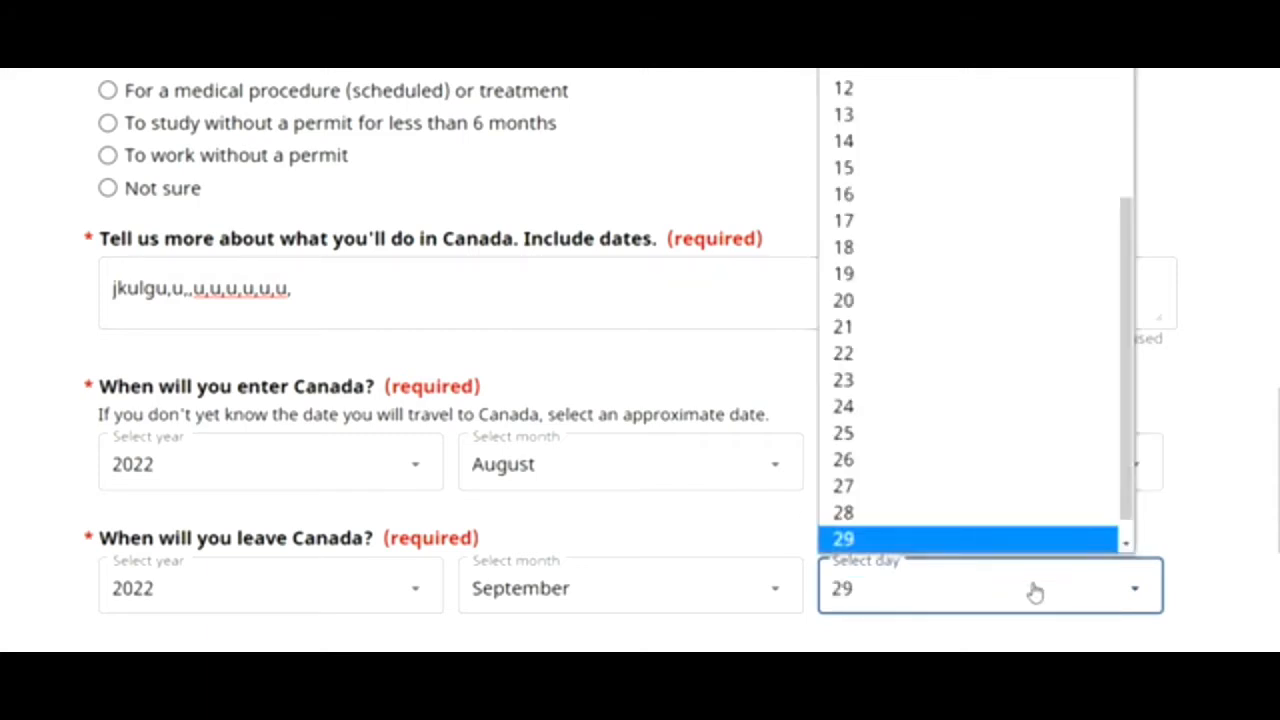
click(1126, 545)
click(1100, 537)
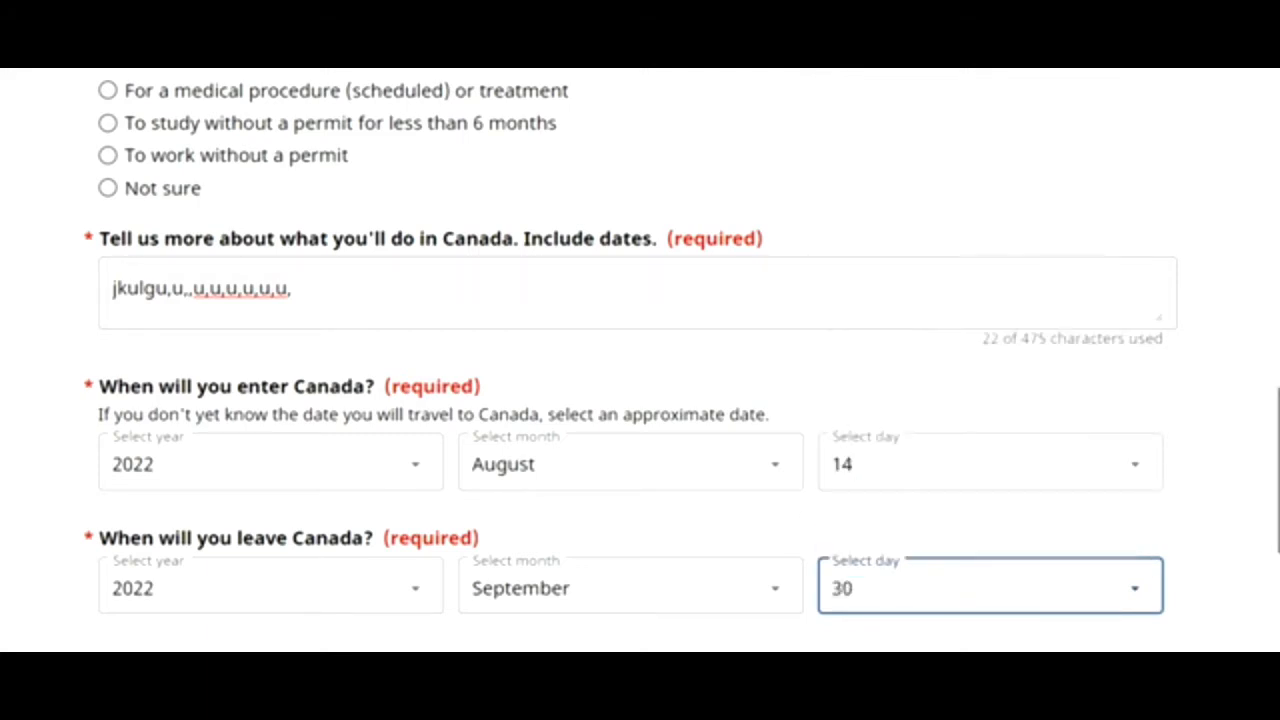
scroll(862, 537, down, 5)
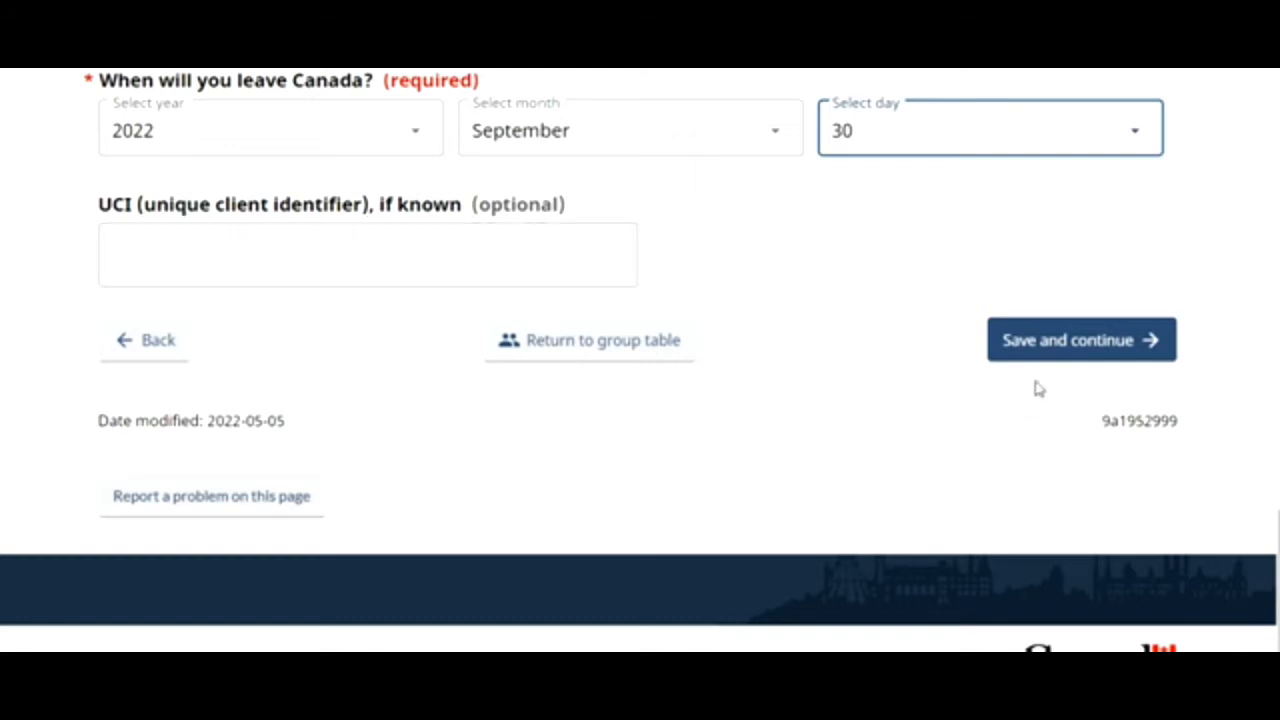
click(1043, 347)
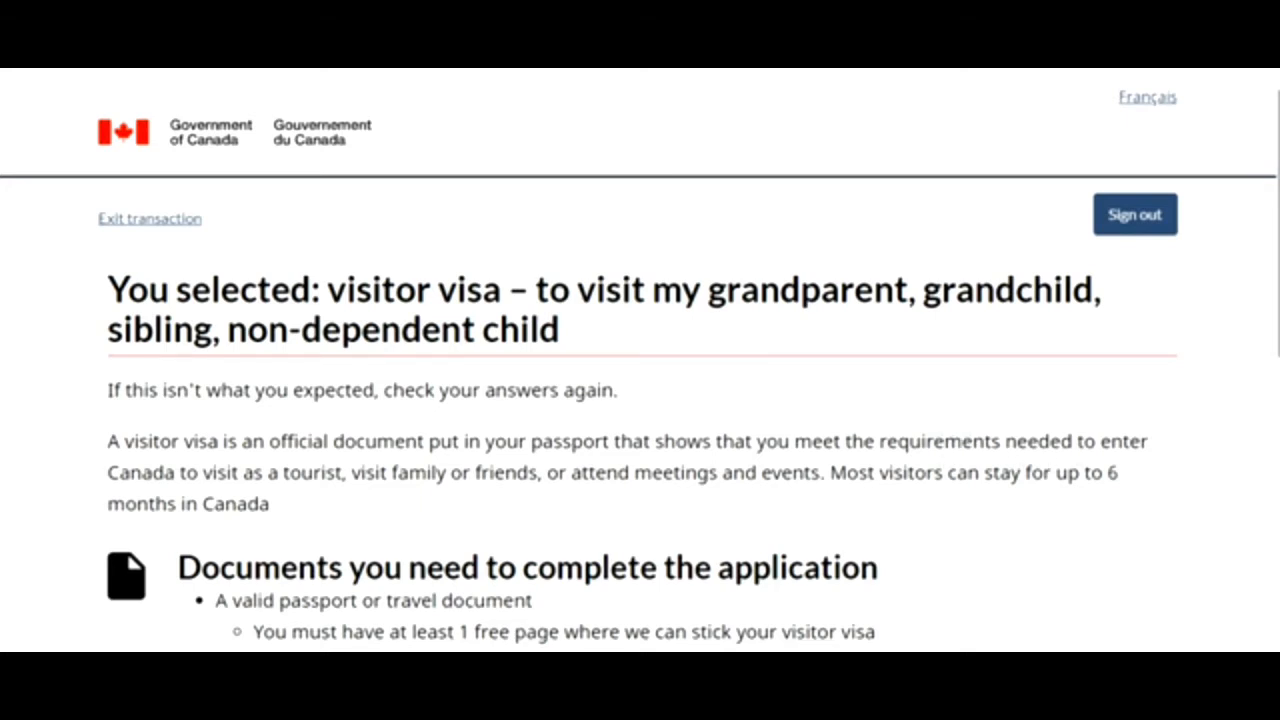
- Continue past the required documents overview to the application, answer No to applying on behalf of someone else, and save and continue
scroll(1050, 462, down, 3)
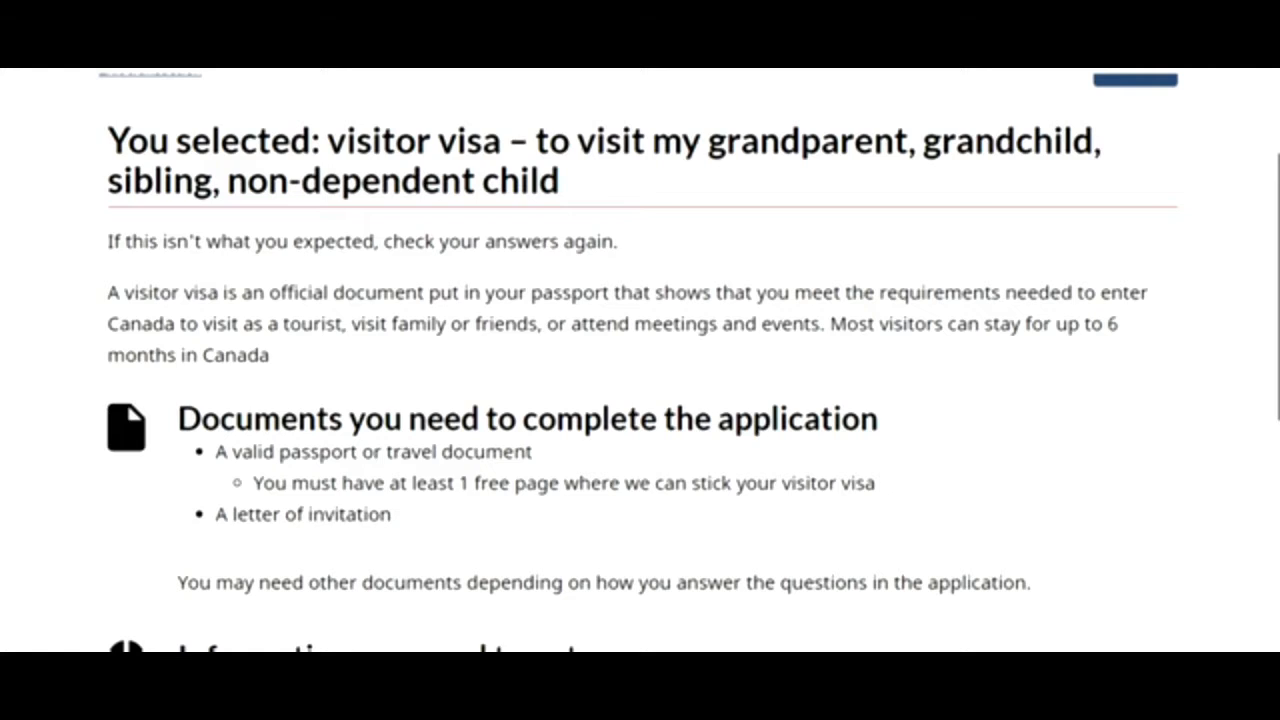
scroll(640, 360, down, 5)
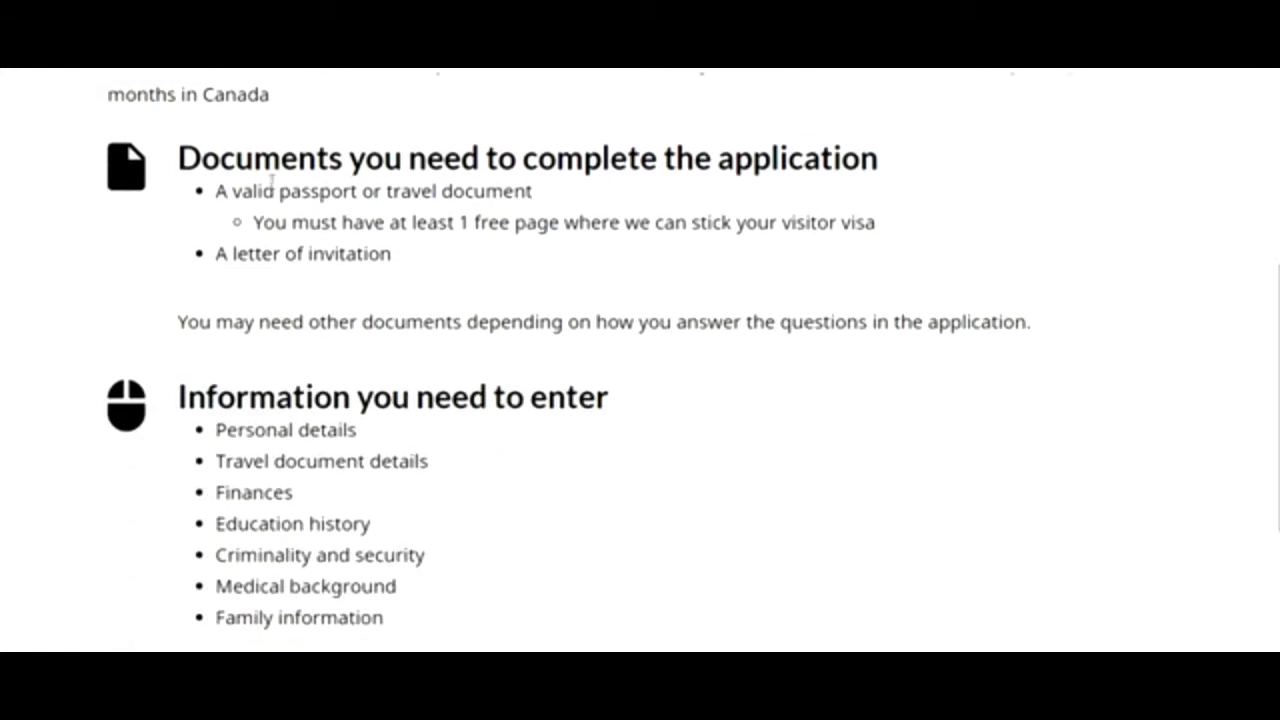
drag(297, 222, 367, 333)
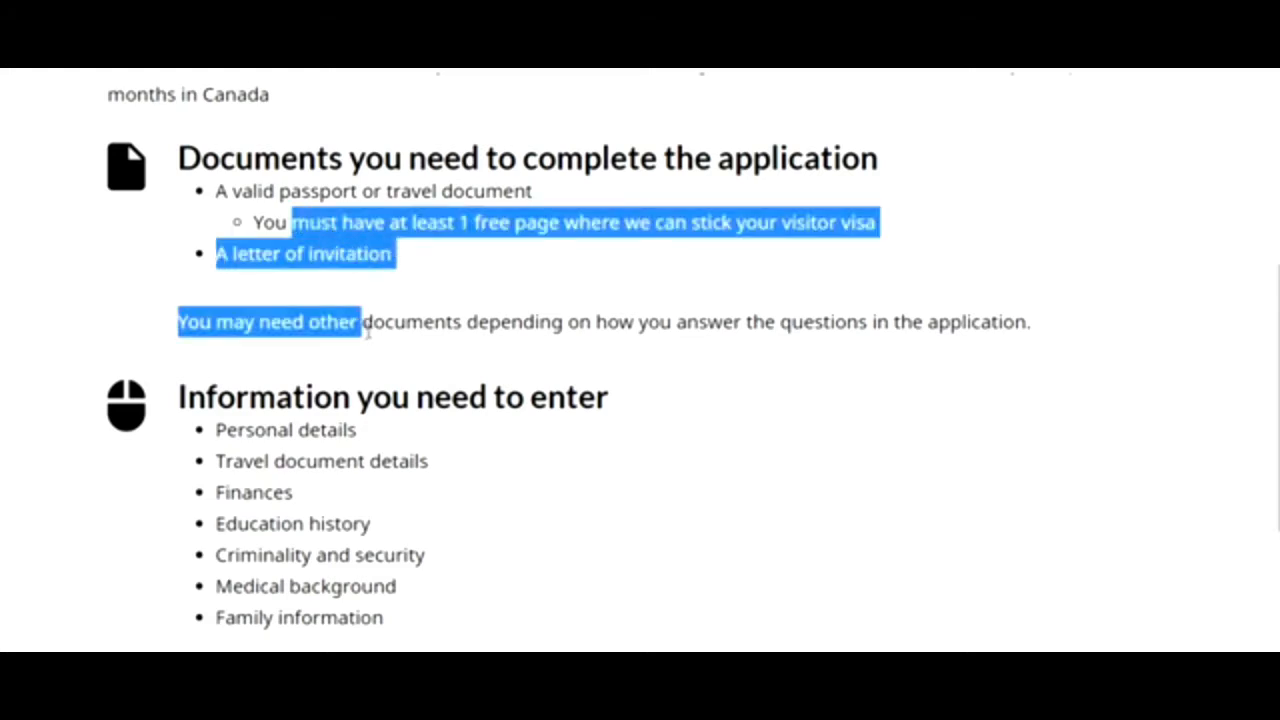
click(375, 425)
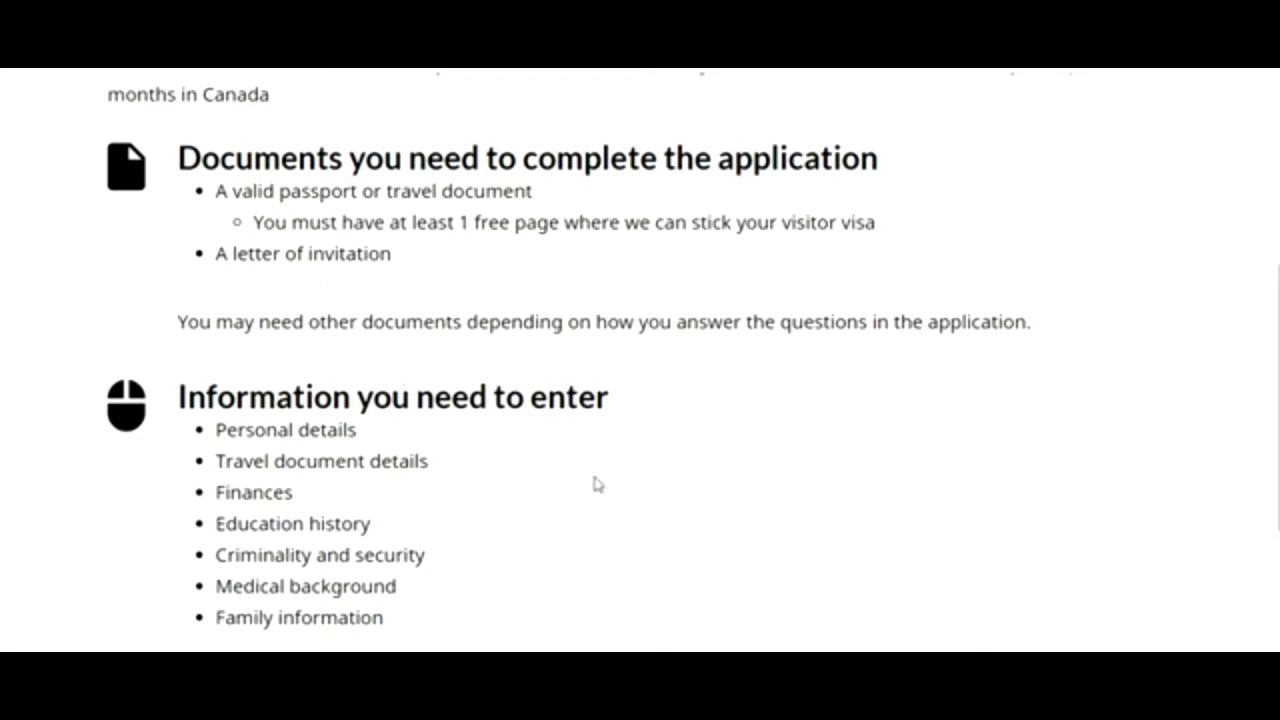
scroll(1123, 568, down, 2)
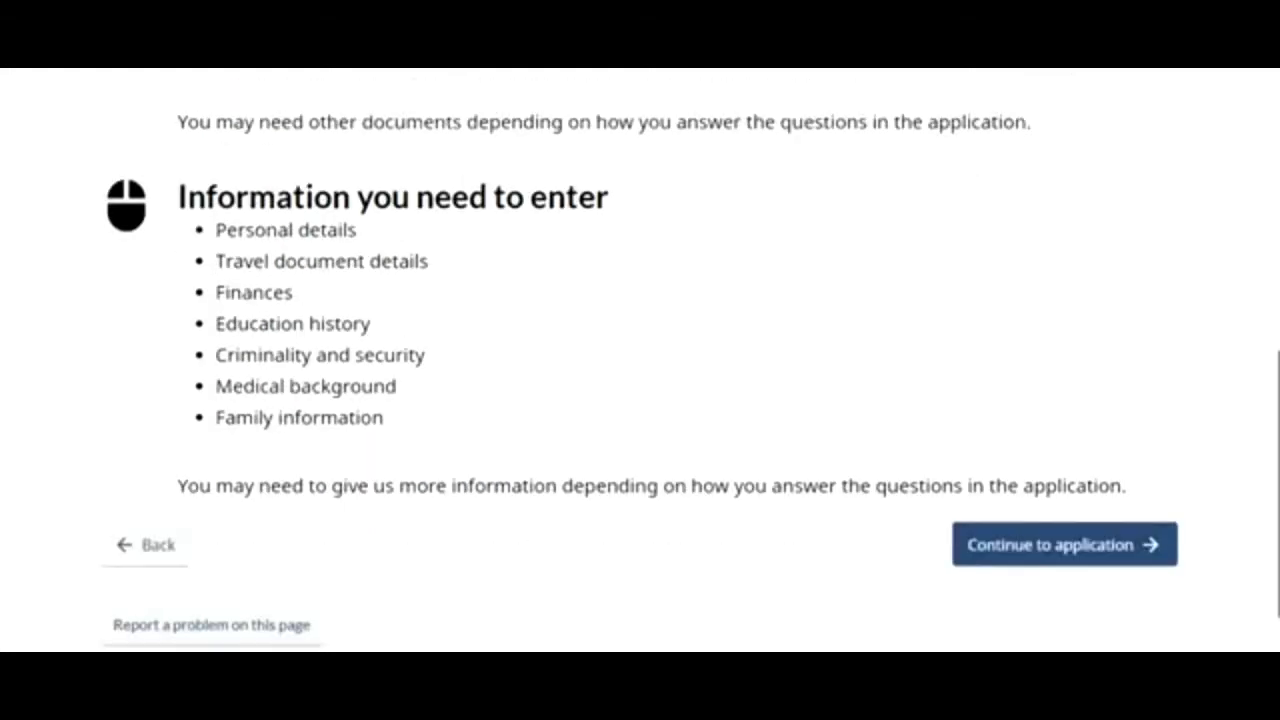
scroll(1040, 550, down, 1)
click(1078, 408)
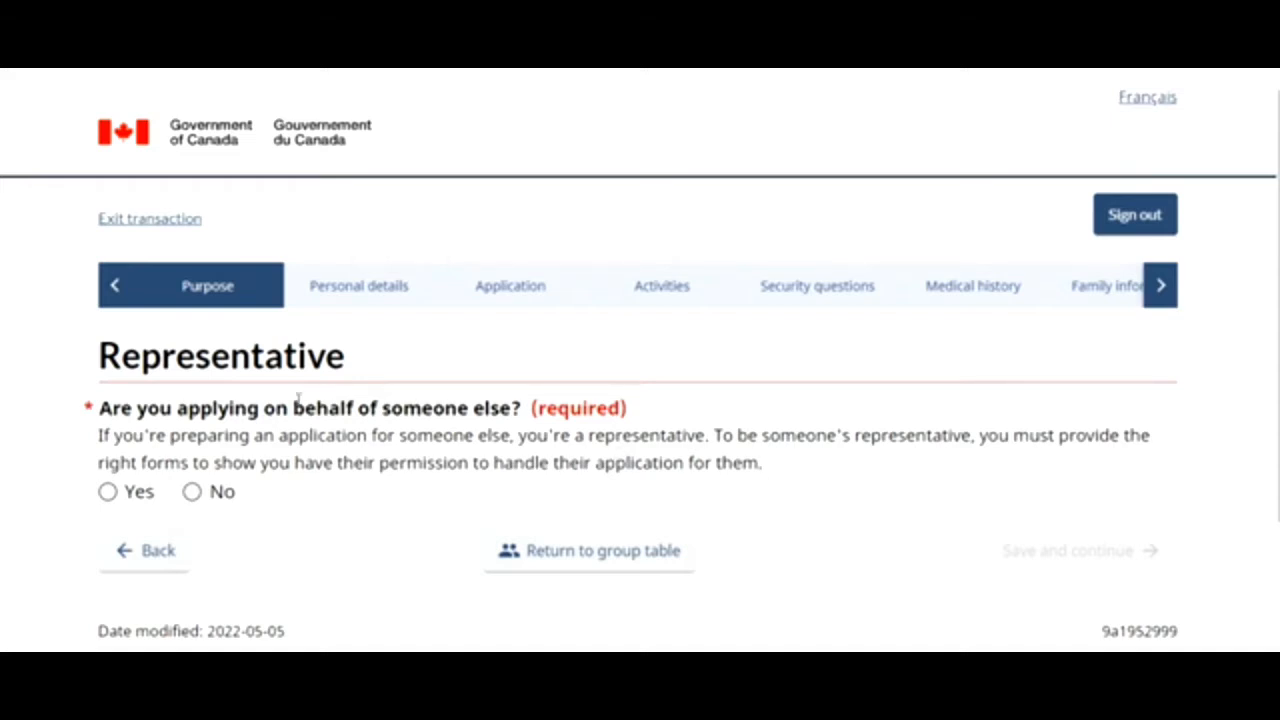
click(192, 494)
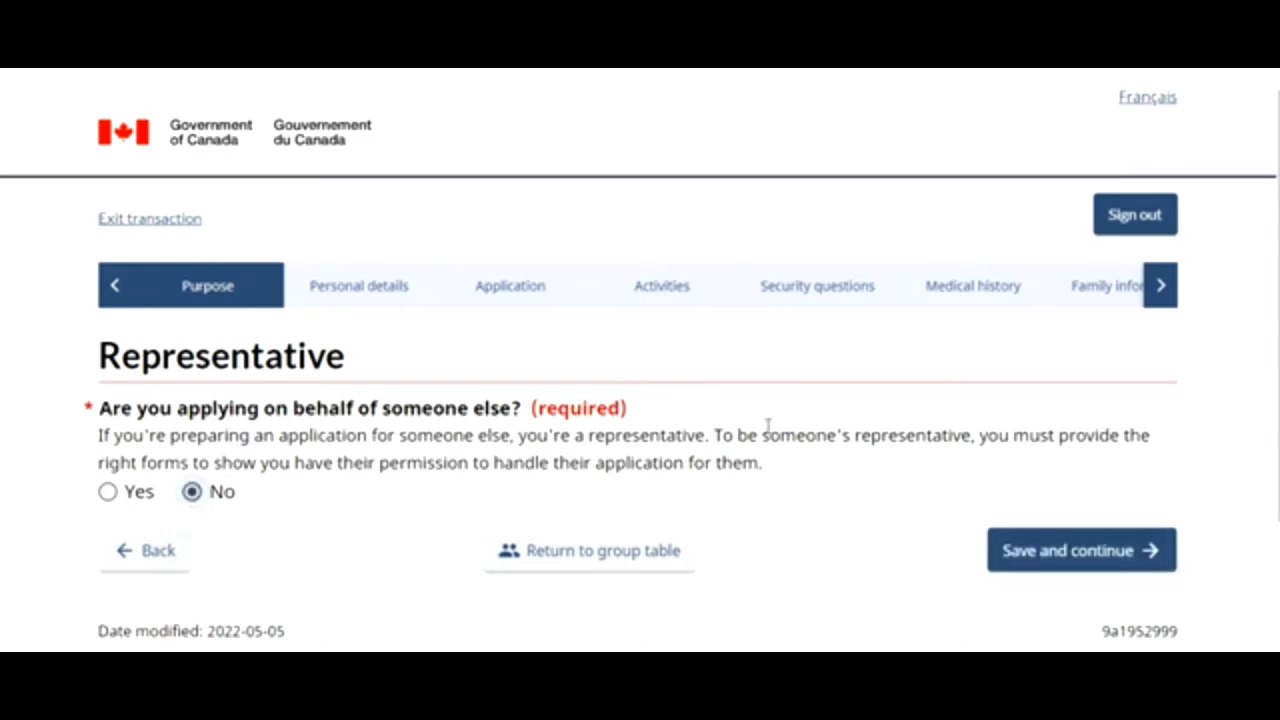
click(1083, 543)
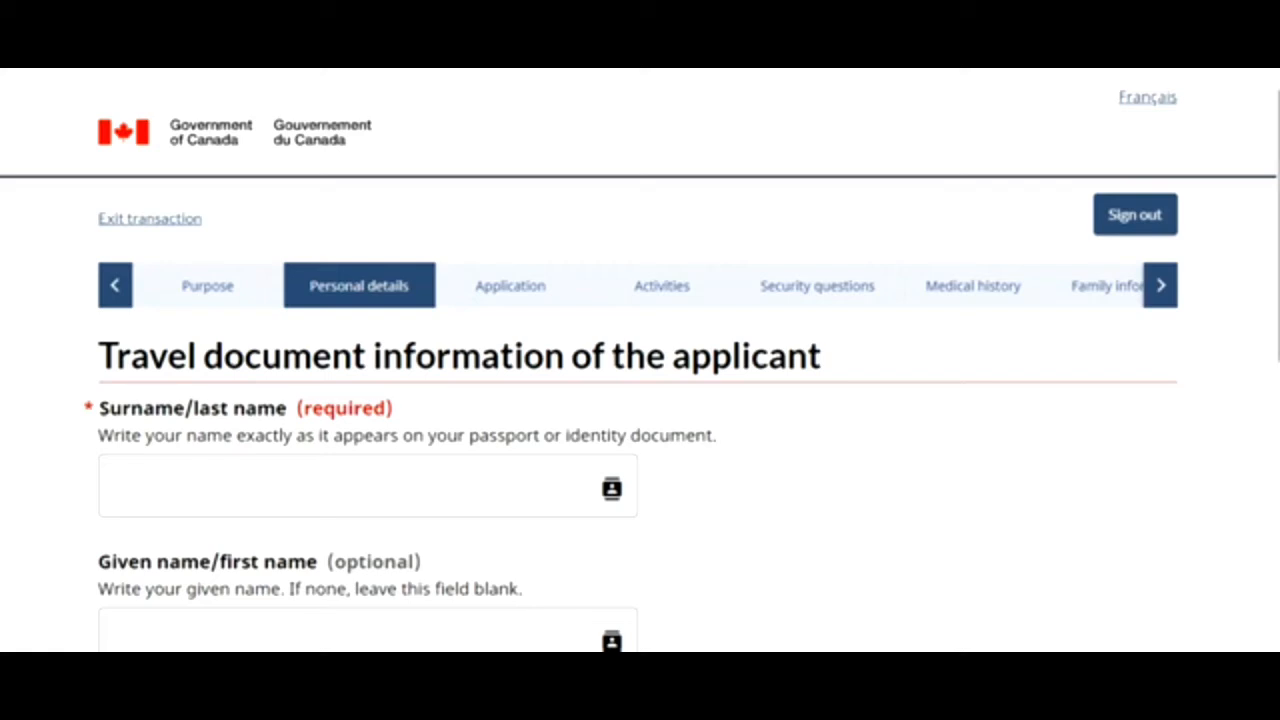
- Fill in the applicant's surname, given name and date of birth, set the gender to Male, and save and continue
scroll(1135, 568, down, 3)
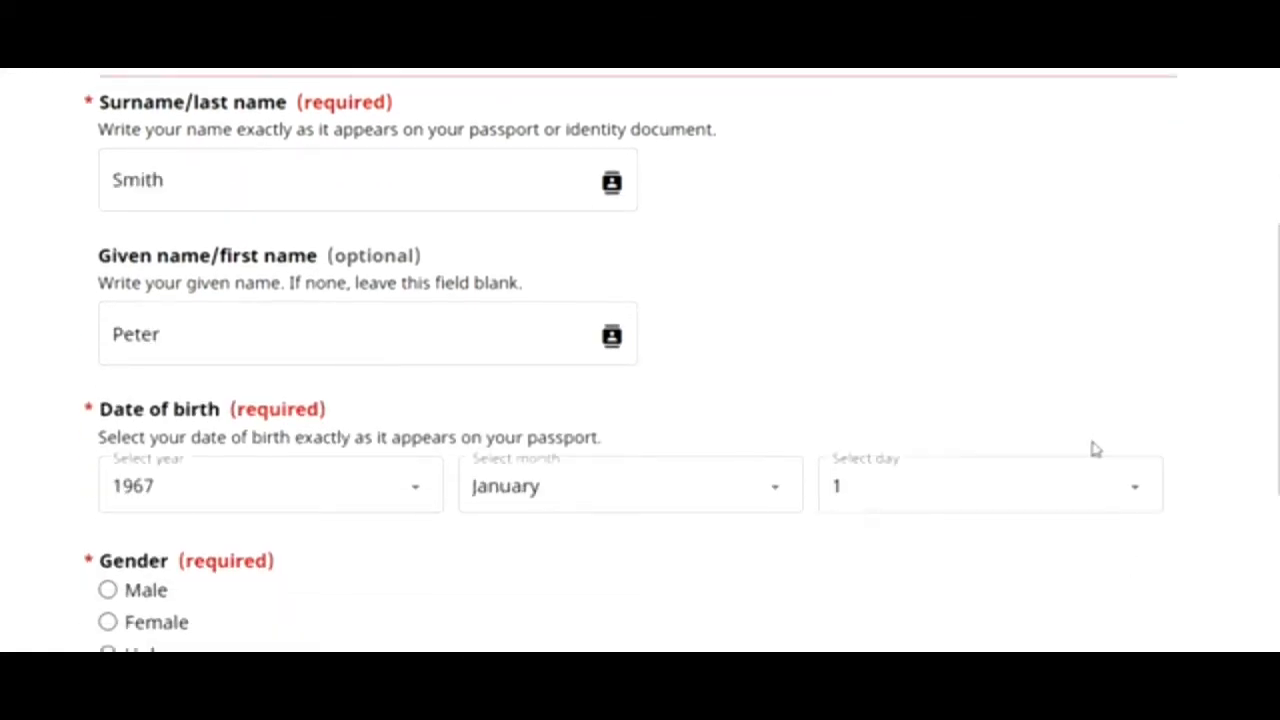
drag(1277, 460, 1277, 562)
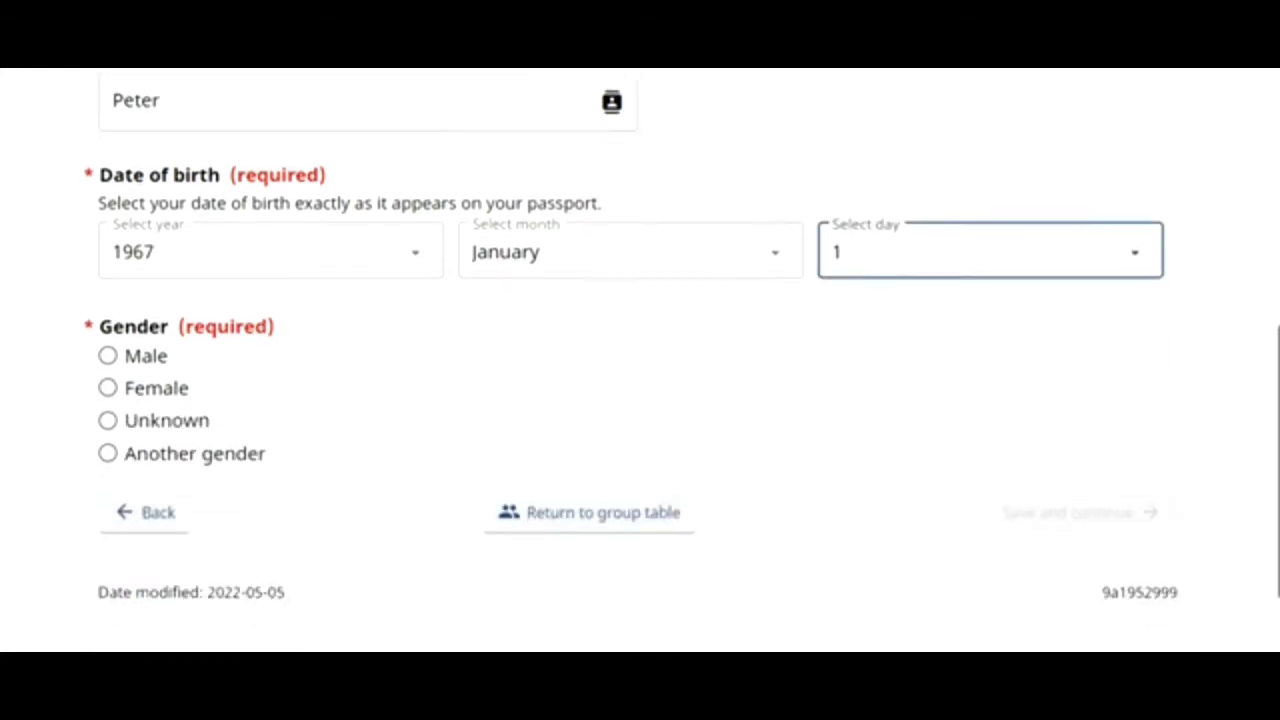
click(125, 366)
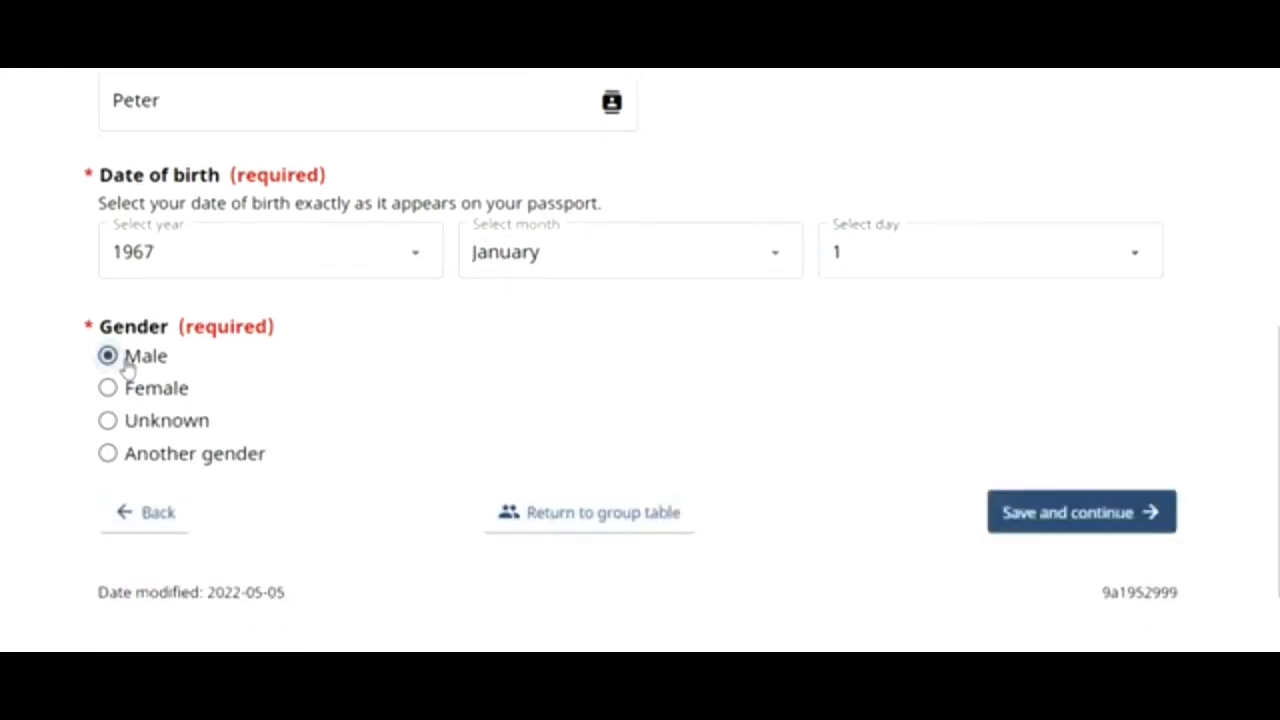
click(1054, 518)
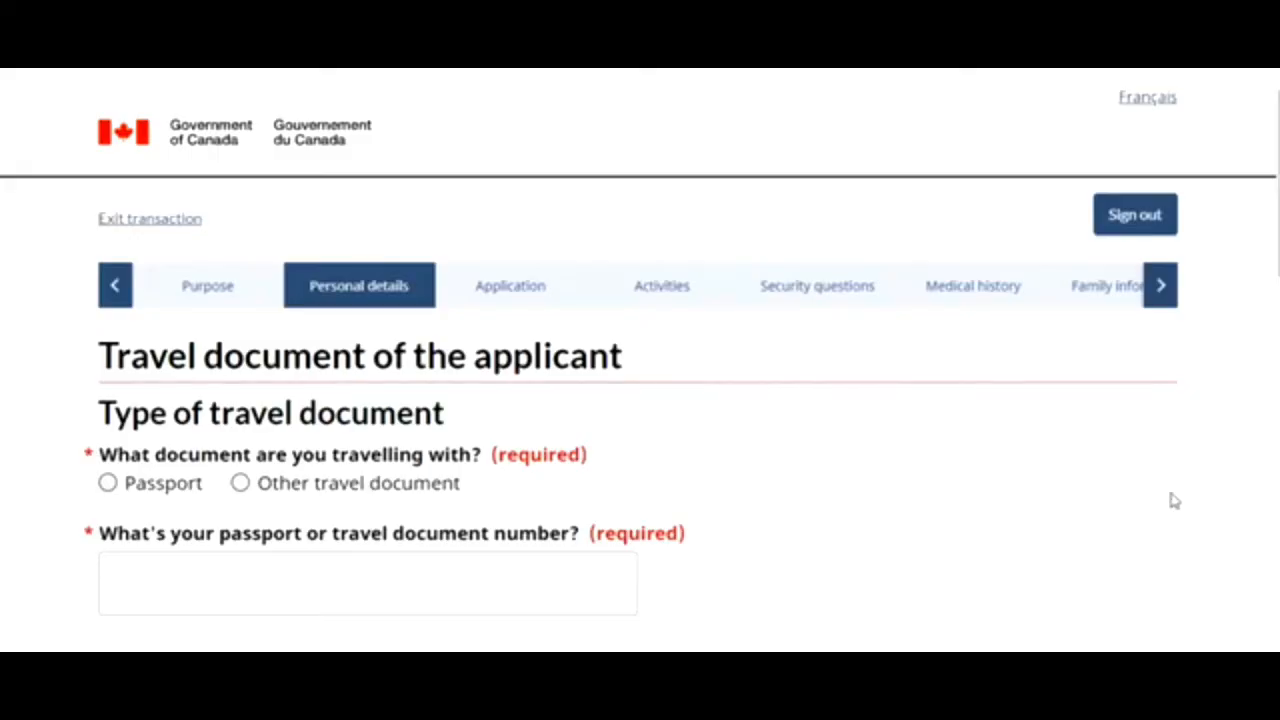
- Choose Passport as the travel document and Regular as the kind of passport
scroll(1270, 283, down, 3)
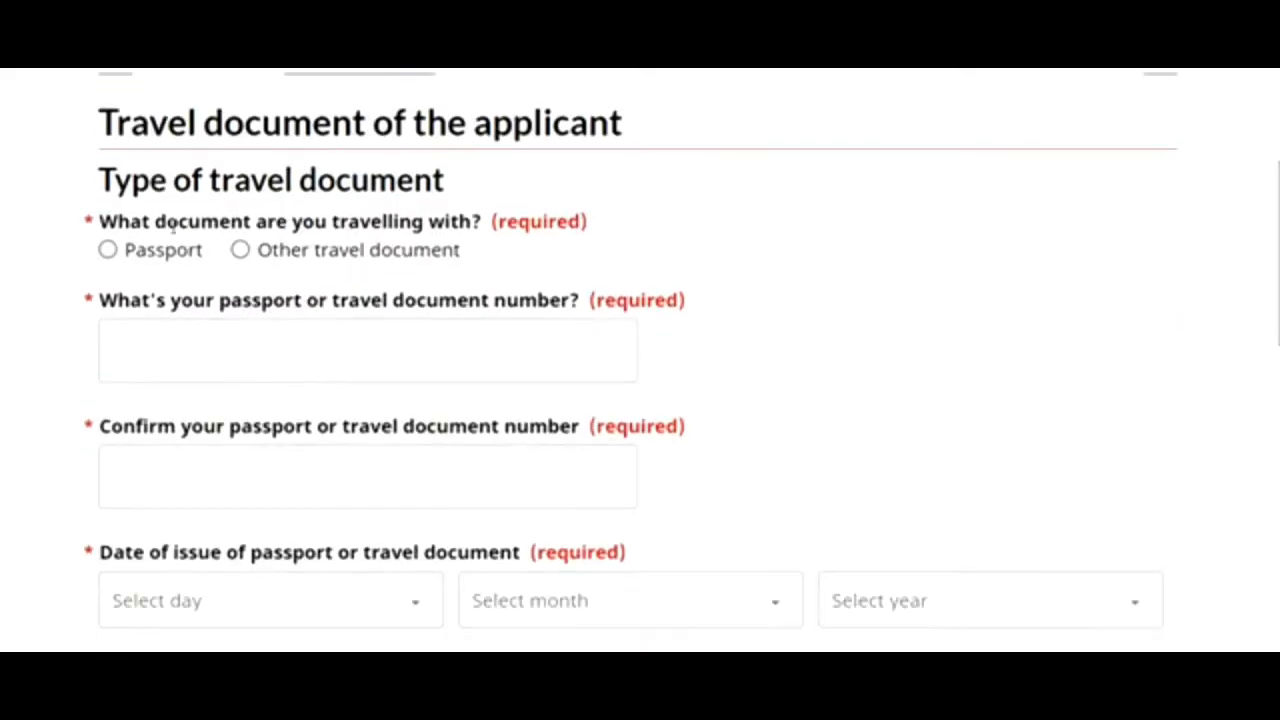
click(108, 250)
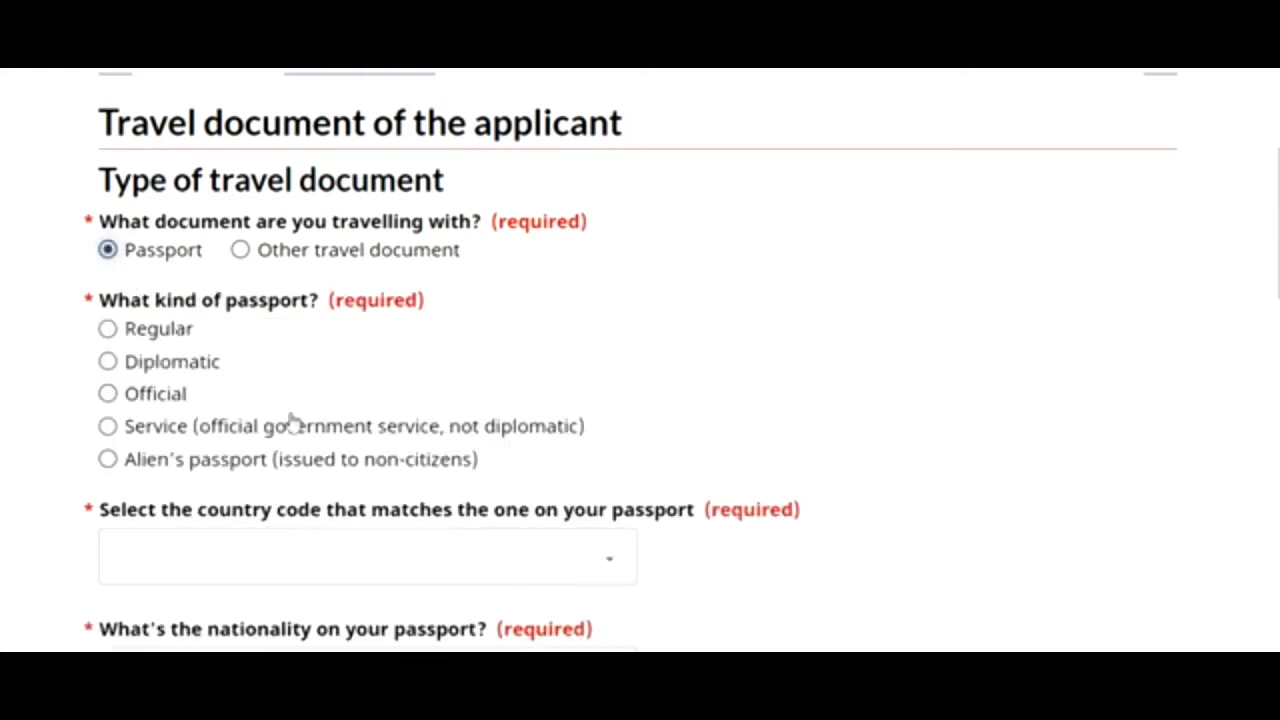
click(108, 329)
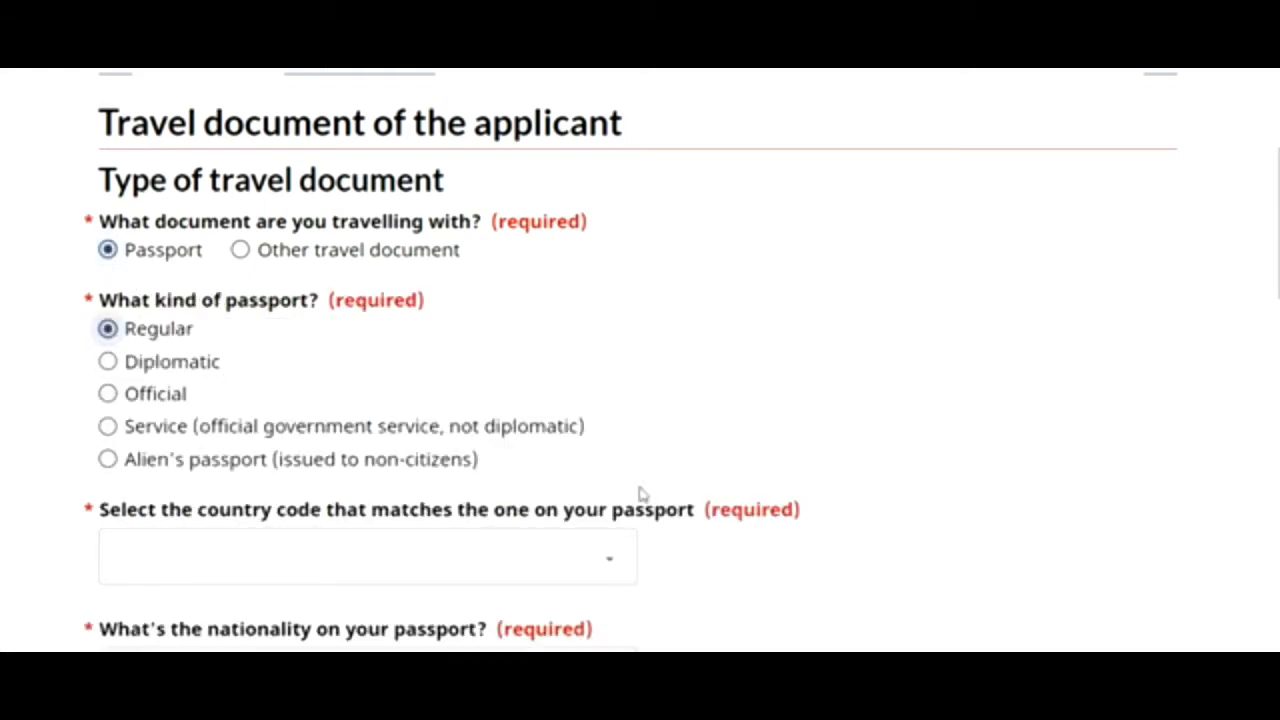
- Select IND (India) as the passport's country code and India as the nationality on the passport
scroll(1232, 290, down, 3)
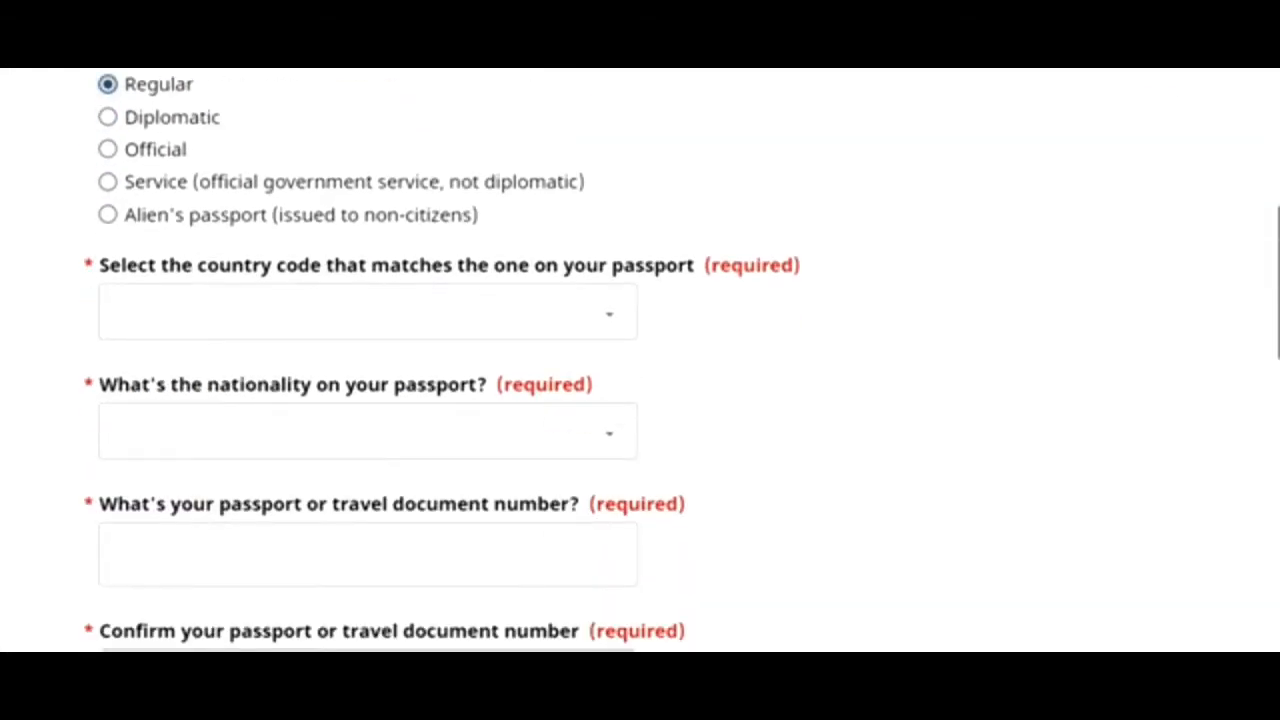
click(503, 313)
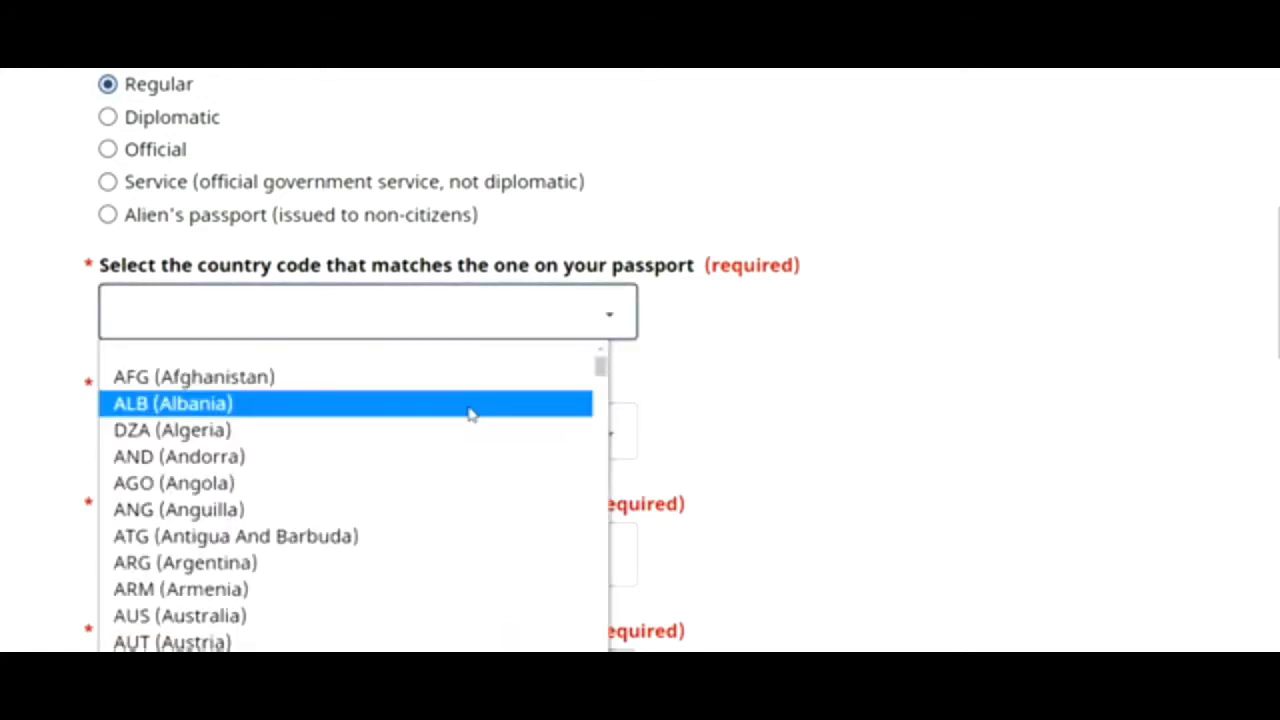
key(i)
key(i)
key(i)
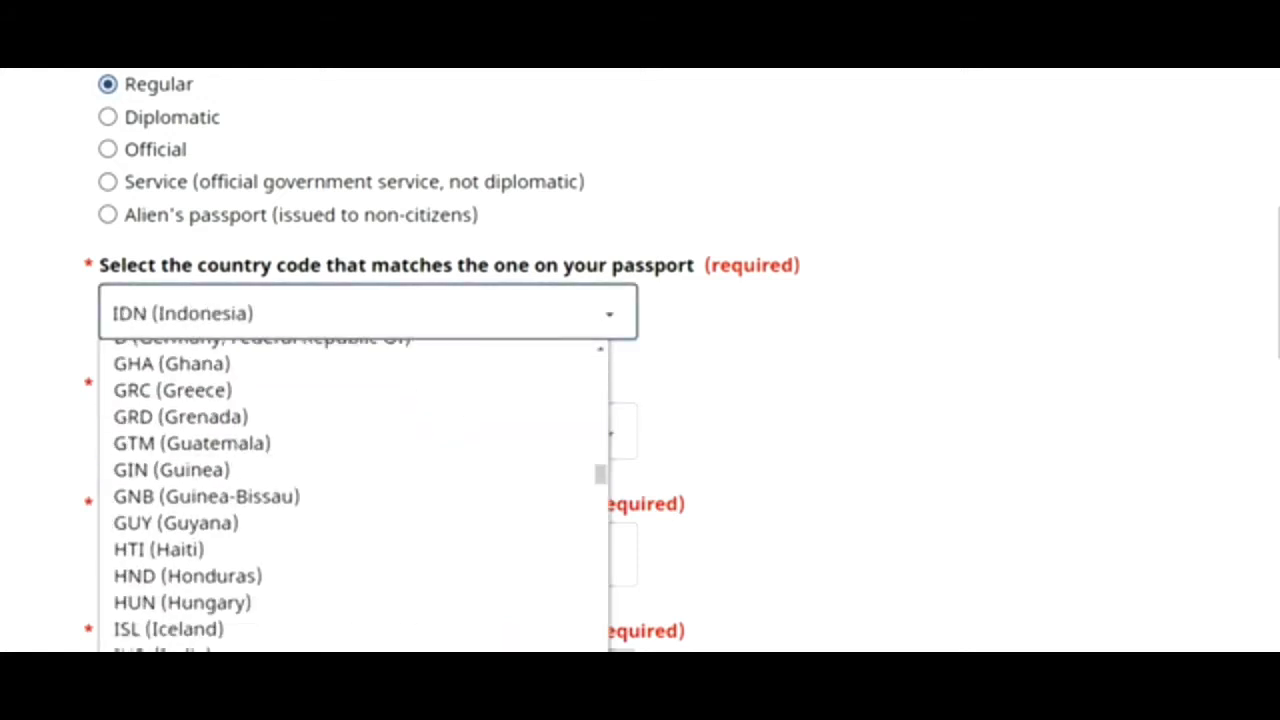
key(Up)
key(Return)
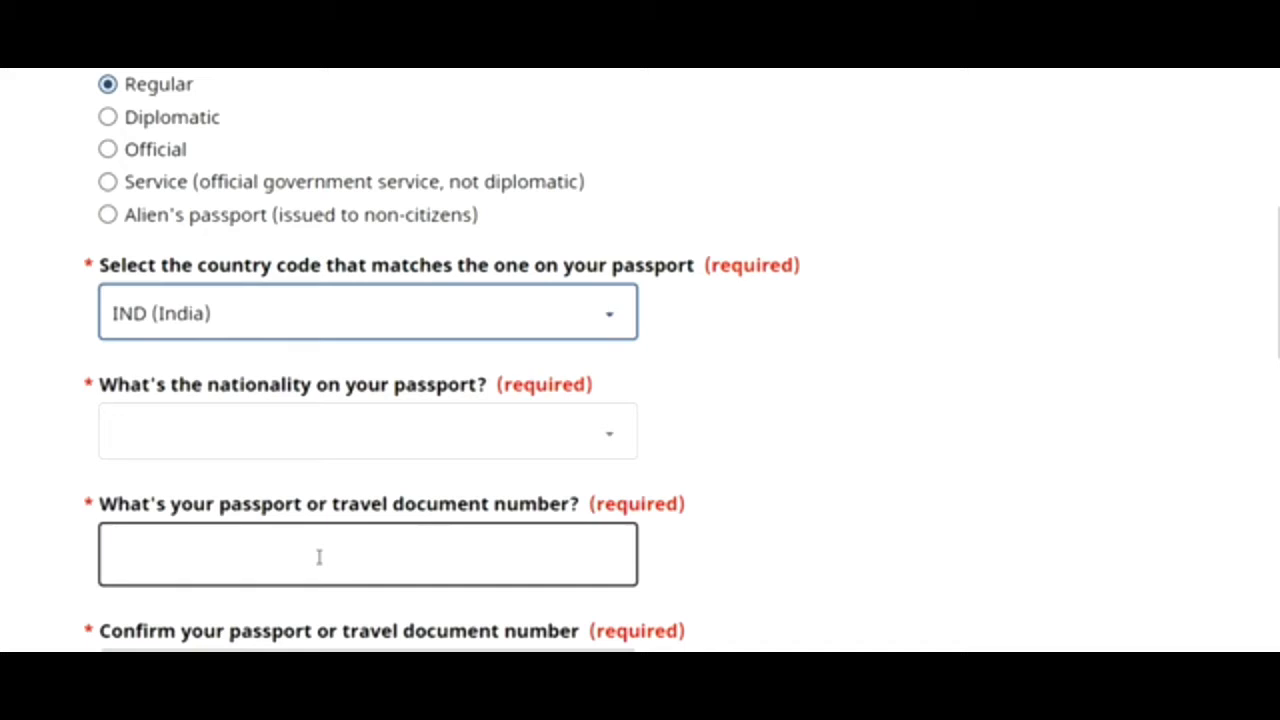
click(451, 457)
key(i)
key(n)
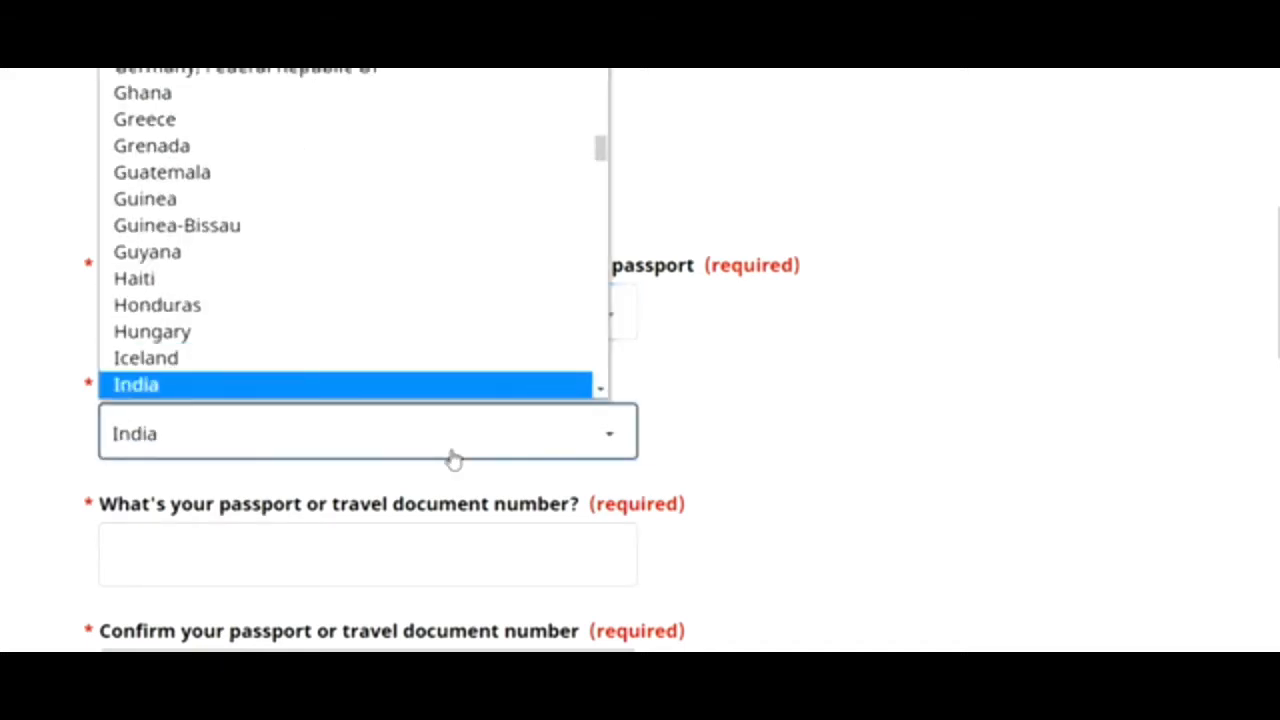
key(Return)
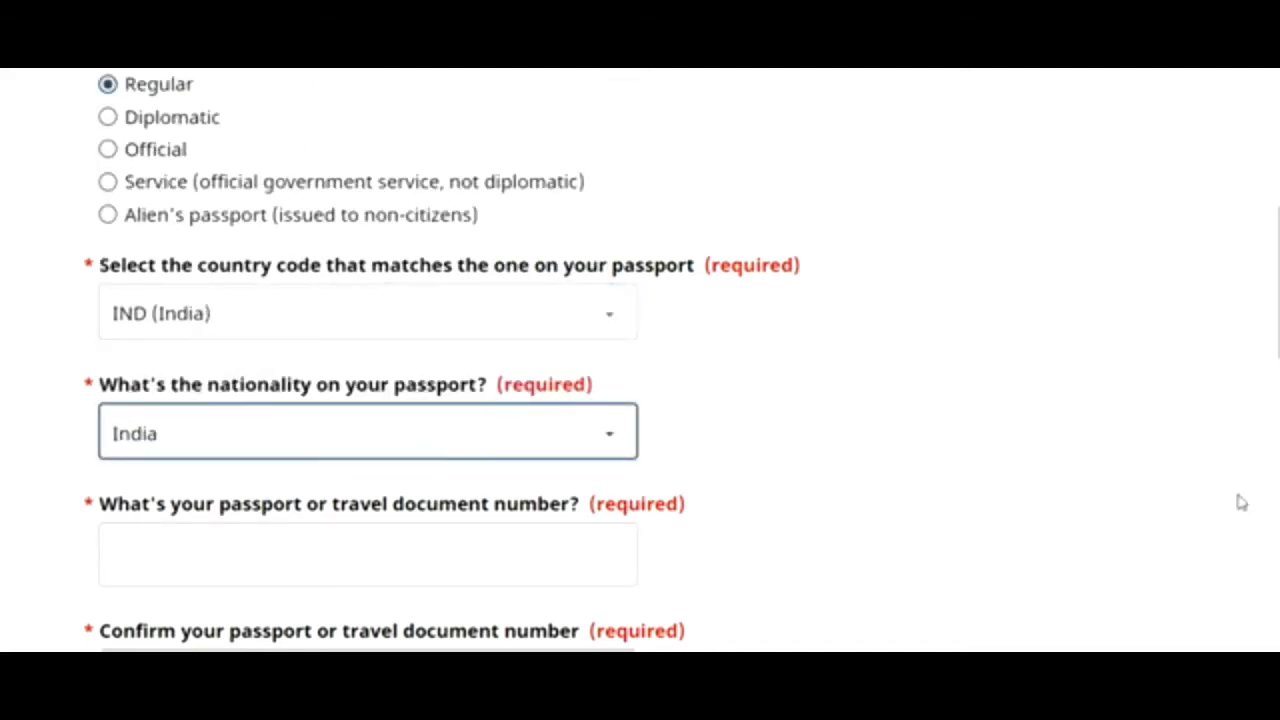
- Enter and confirm the passport number, and set the passport's date of issue to 10 August 2020
scroll(1129, 592, down, 4)
scroll(1129, 592, up, 1)
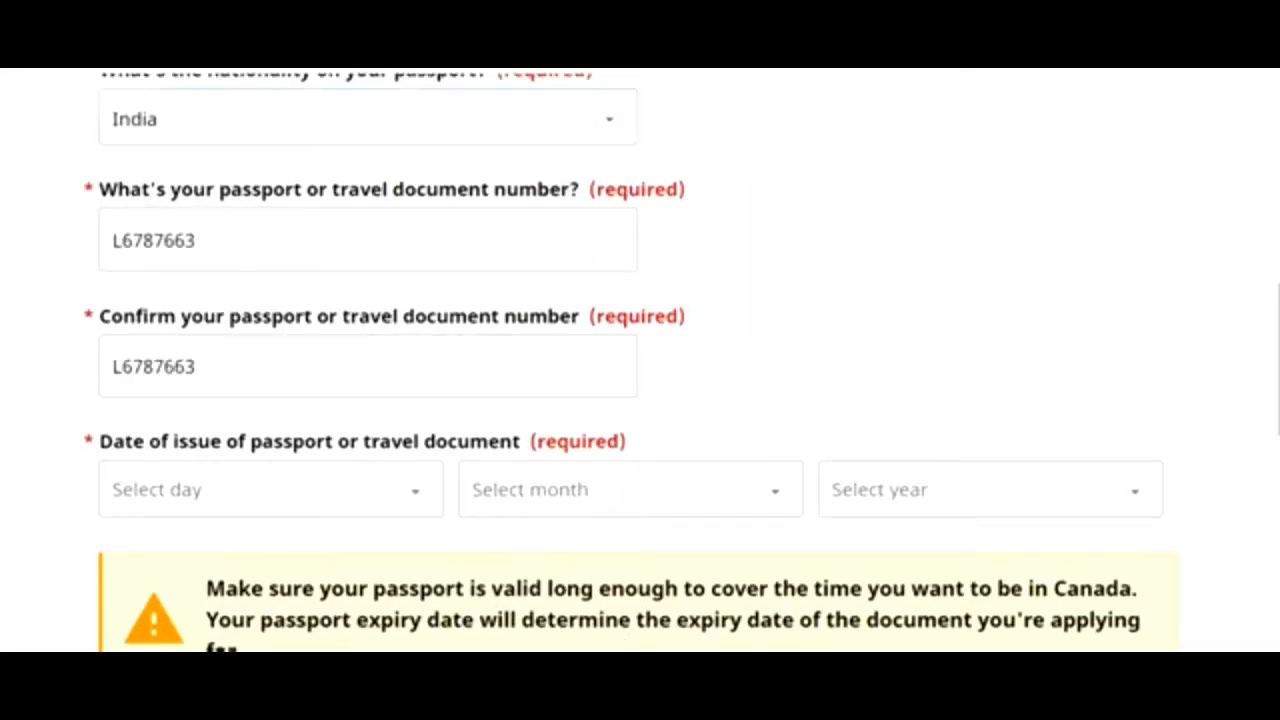
click(380, 512)
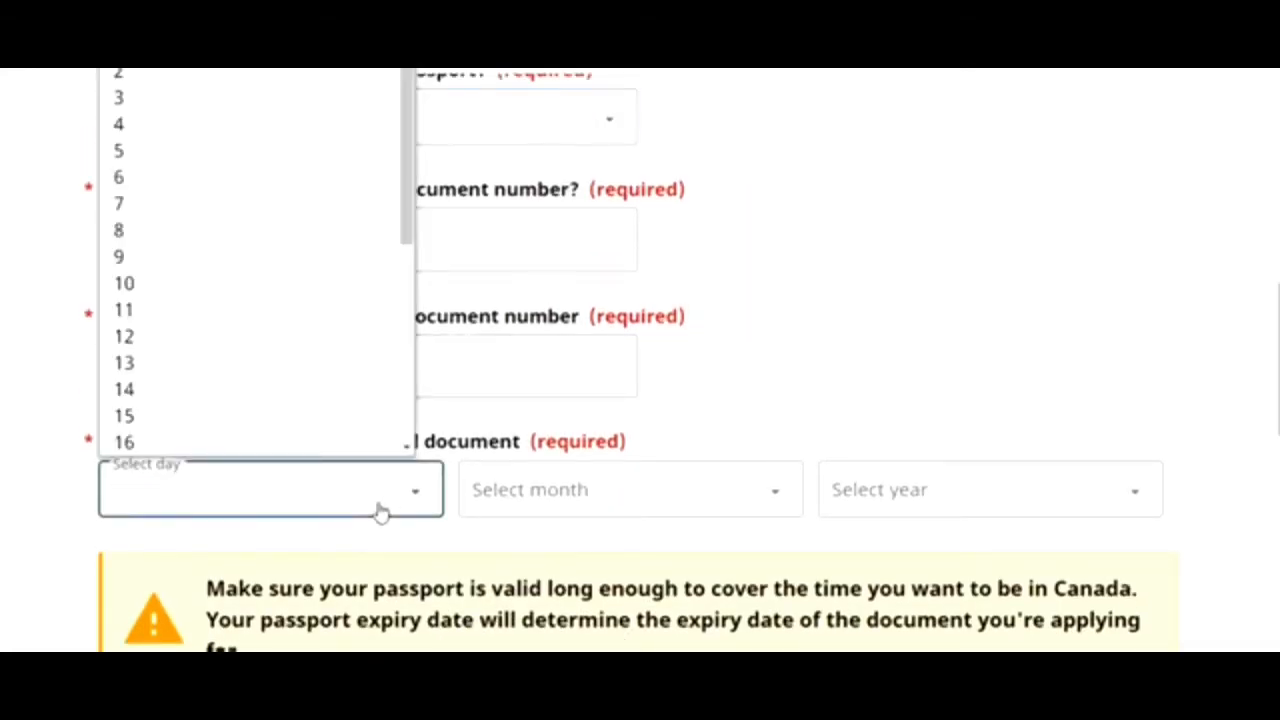
click(283, 285)
click(557, 488)
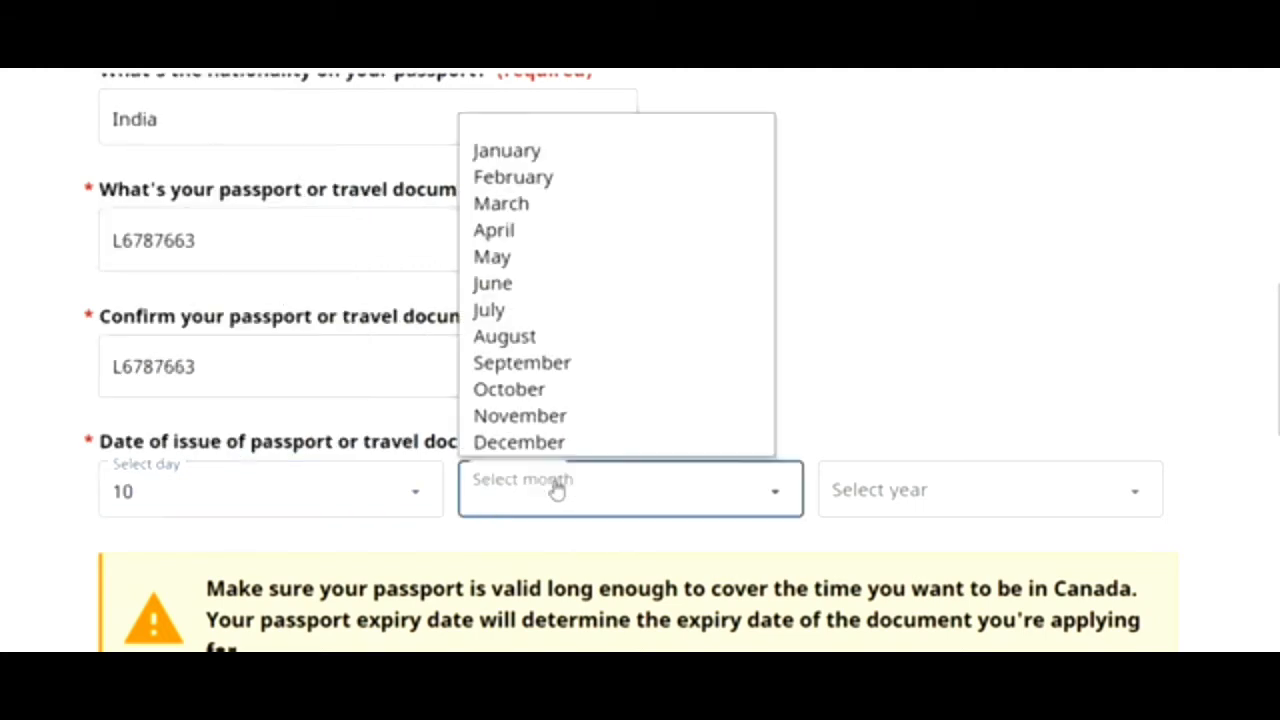
click(512, 335)
click(845, 505)
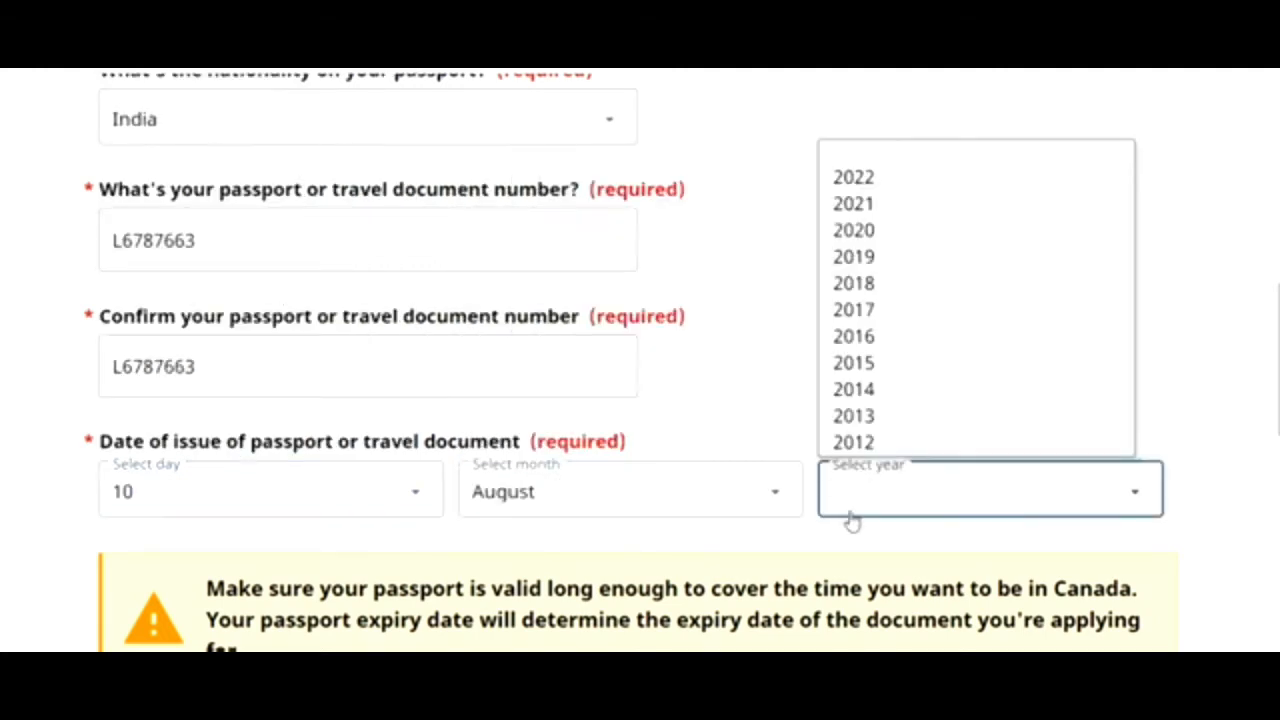
click(848, 232)
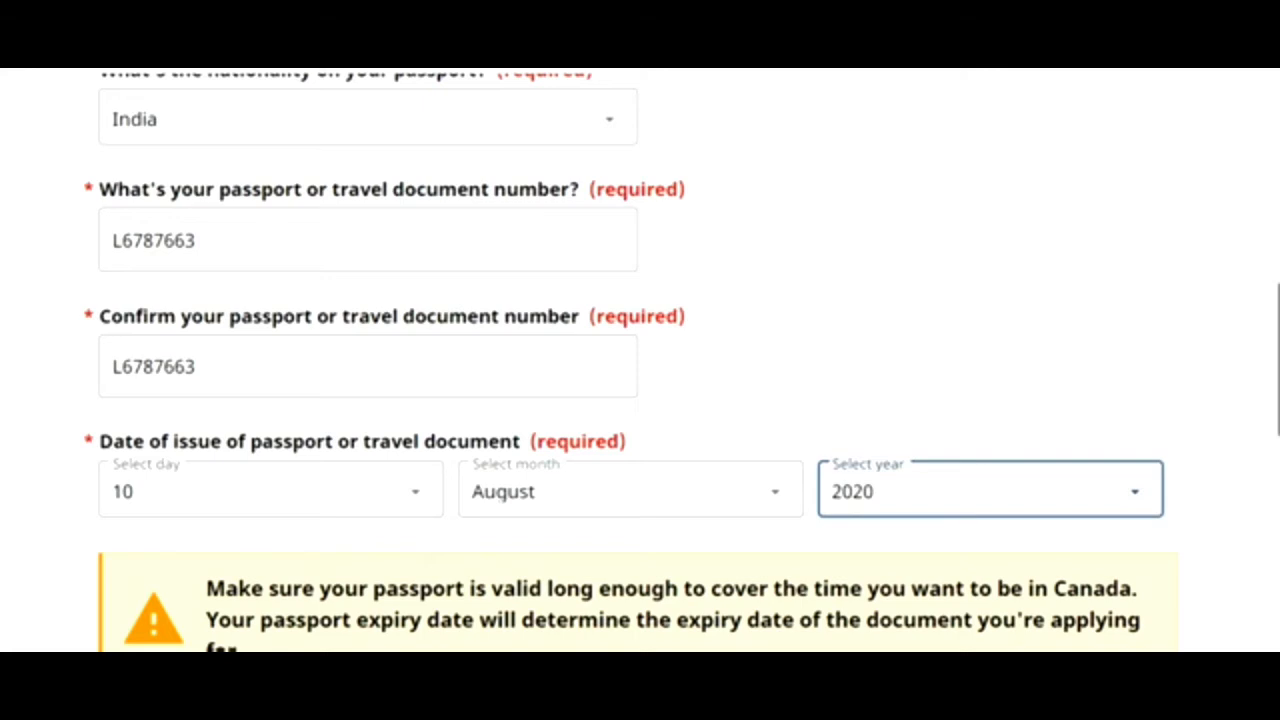
- Set the passport's date of expiry to 9 August 2030
scroll(1057, 331, down, 1)
scroll(731, 357, down, 3)
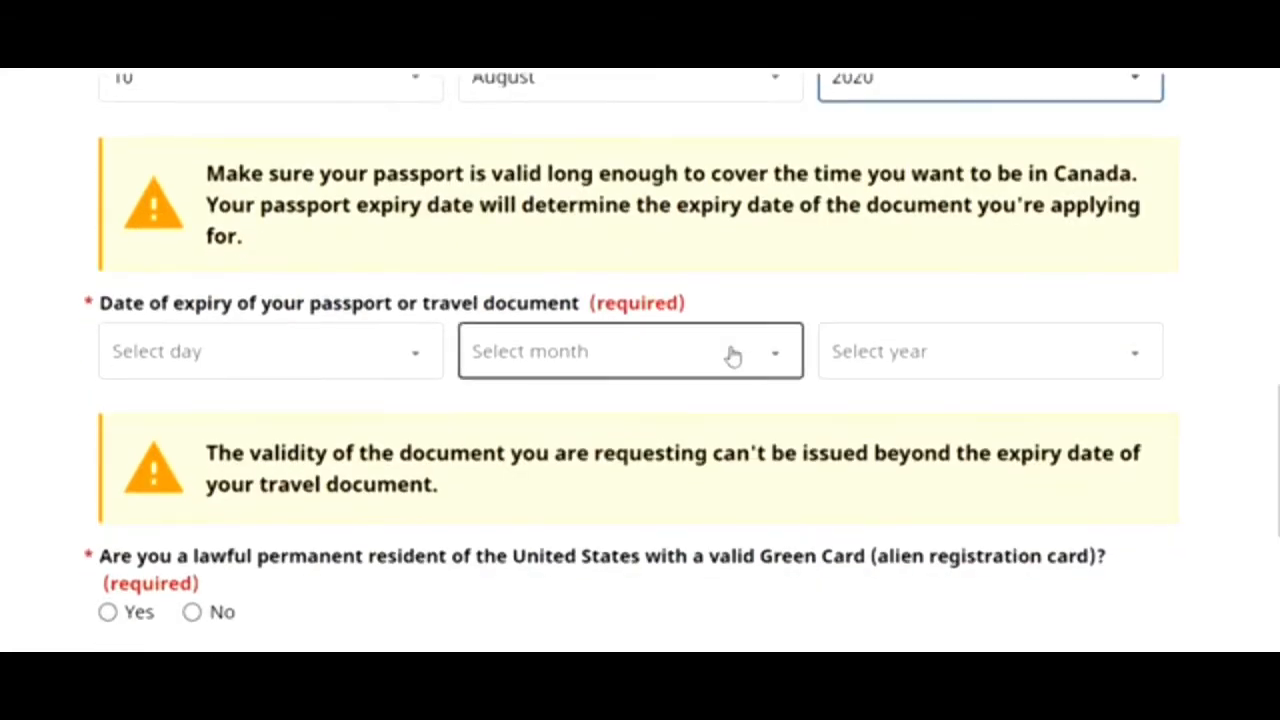
click(375, 363)
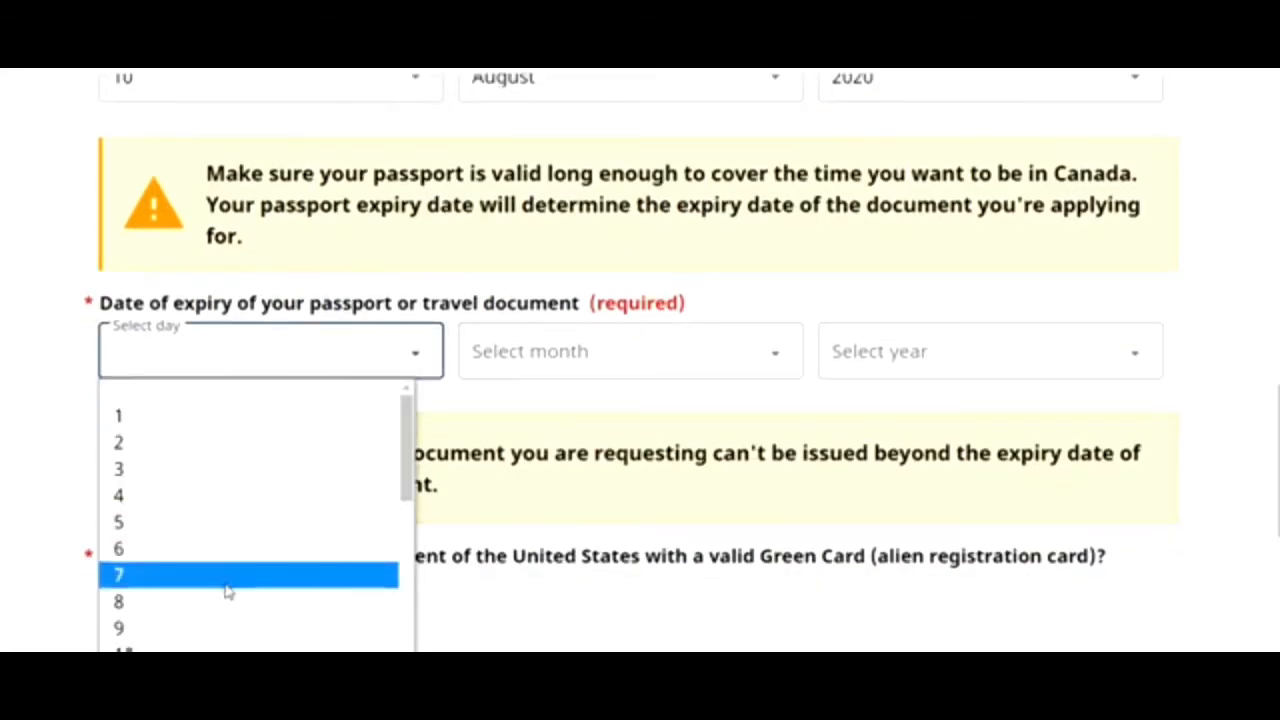
click(199, 626)
click(540, 357)
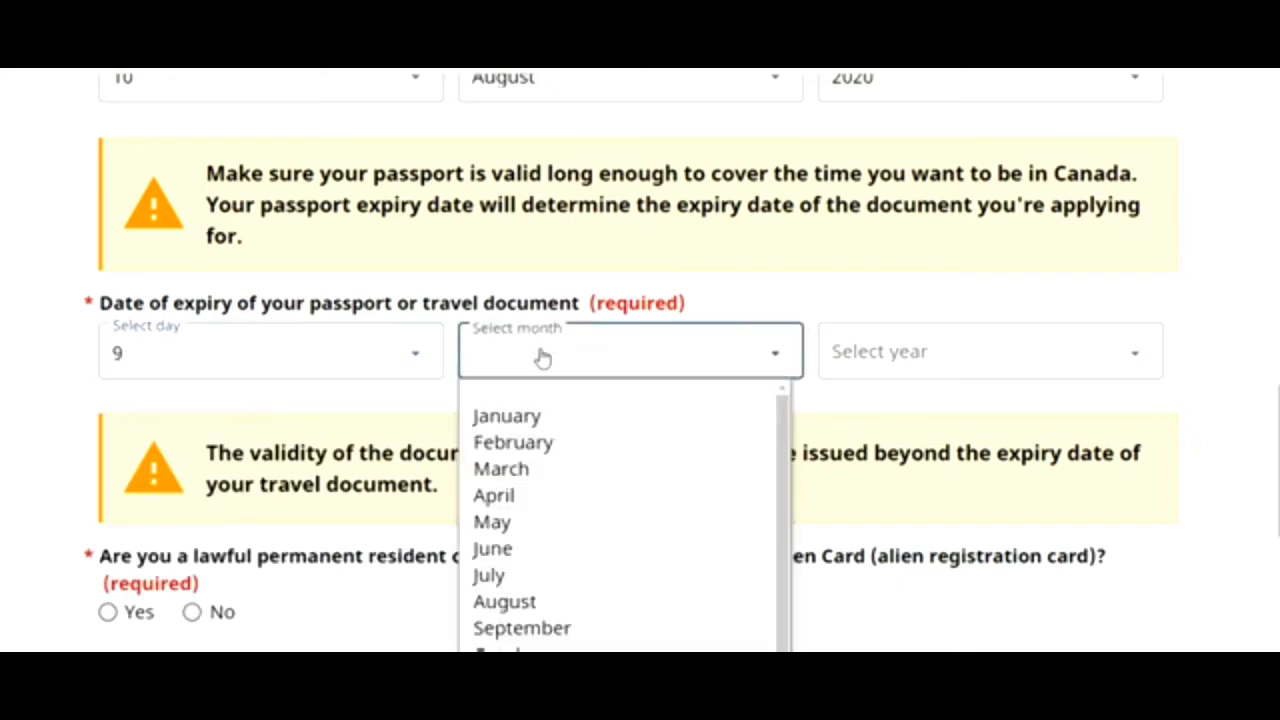
click(560, 601)
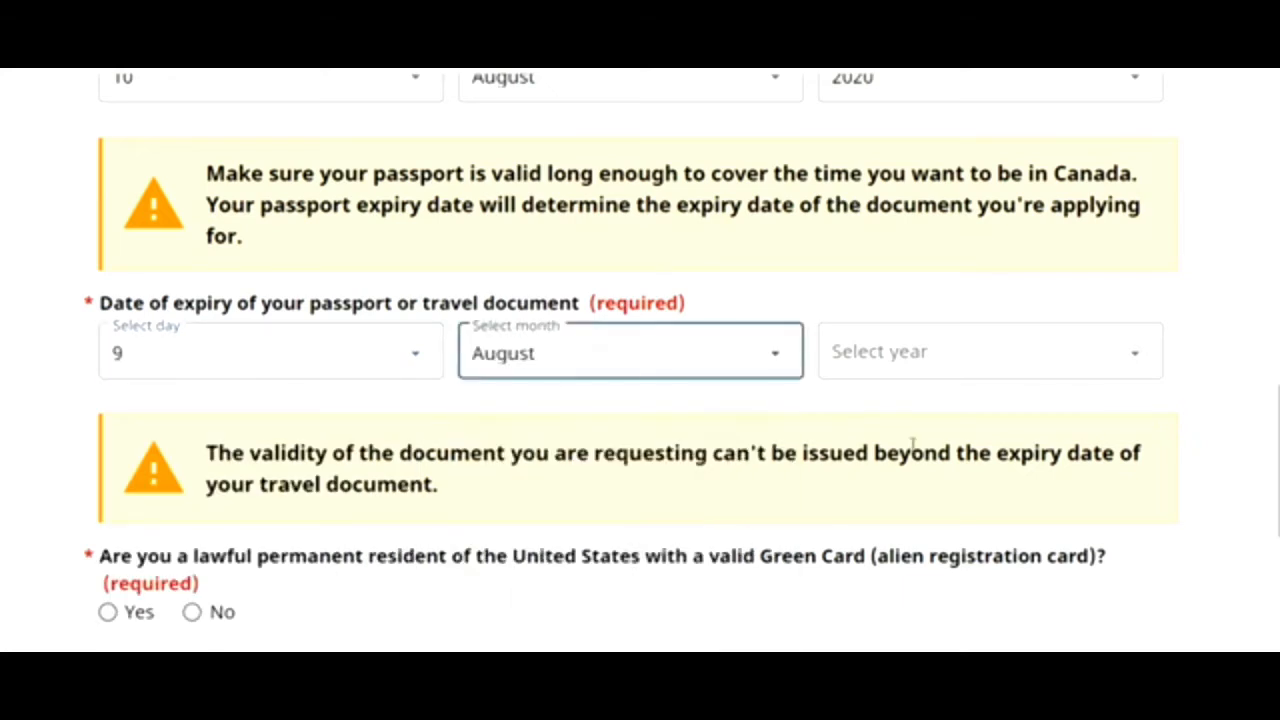
click(985, 378)
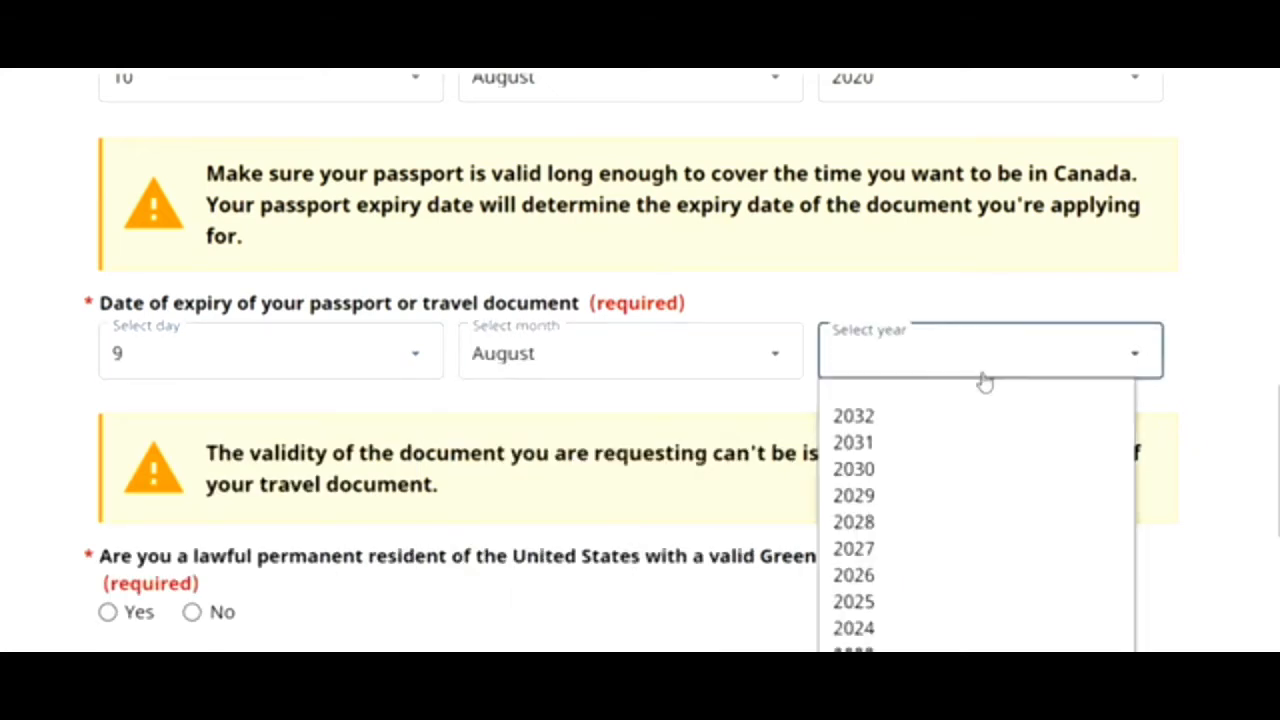
click(906, 471)
- Answer No to the Green Card, past Canadian visitor visa and U.S. nonimmigrant visa questions, Yes to travelling by air, and save and continue
scroll(623, 363, down, 3)
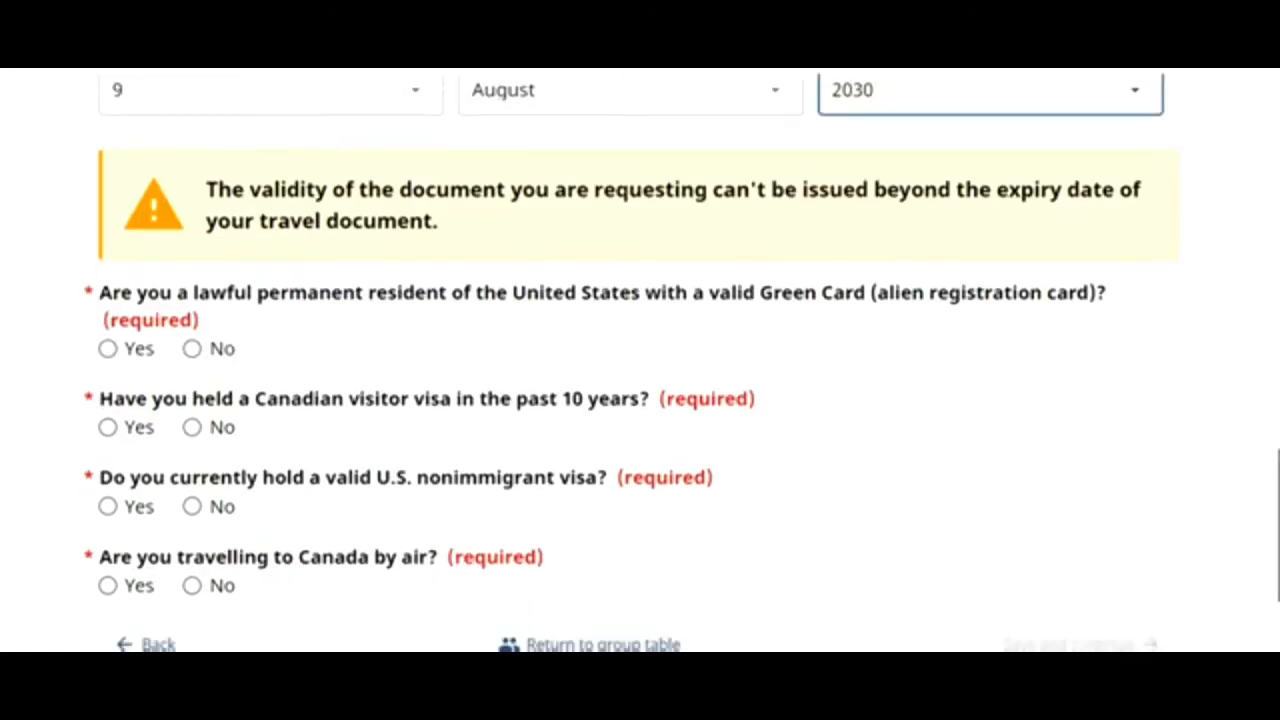
click(191, 349)
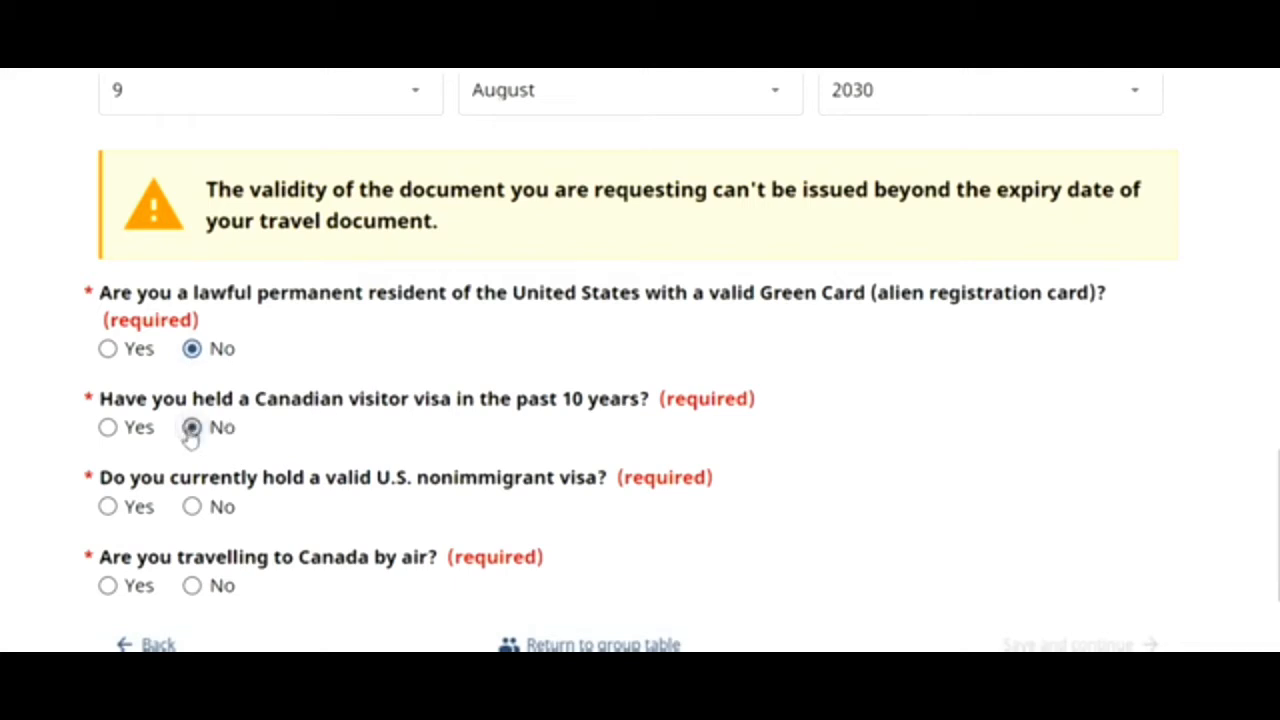
click(191, 428)
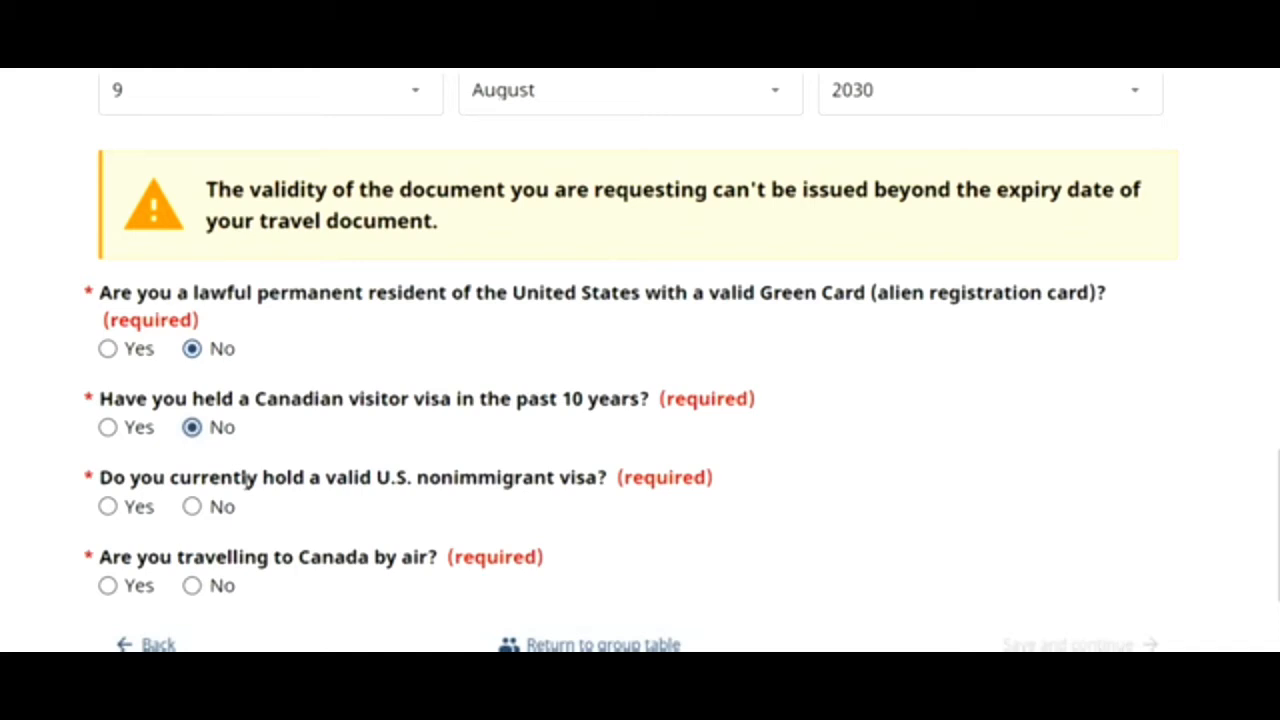
click(195, 507)
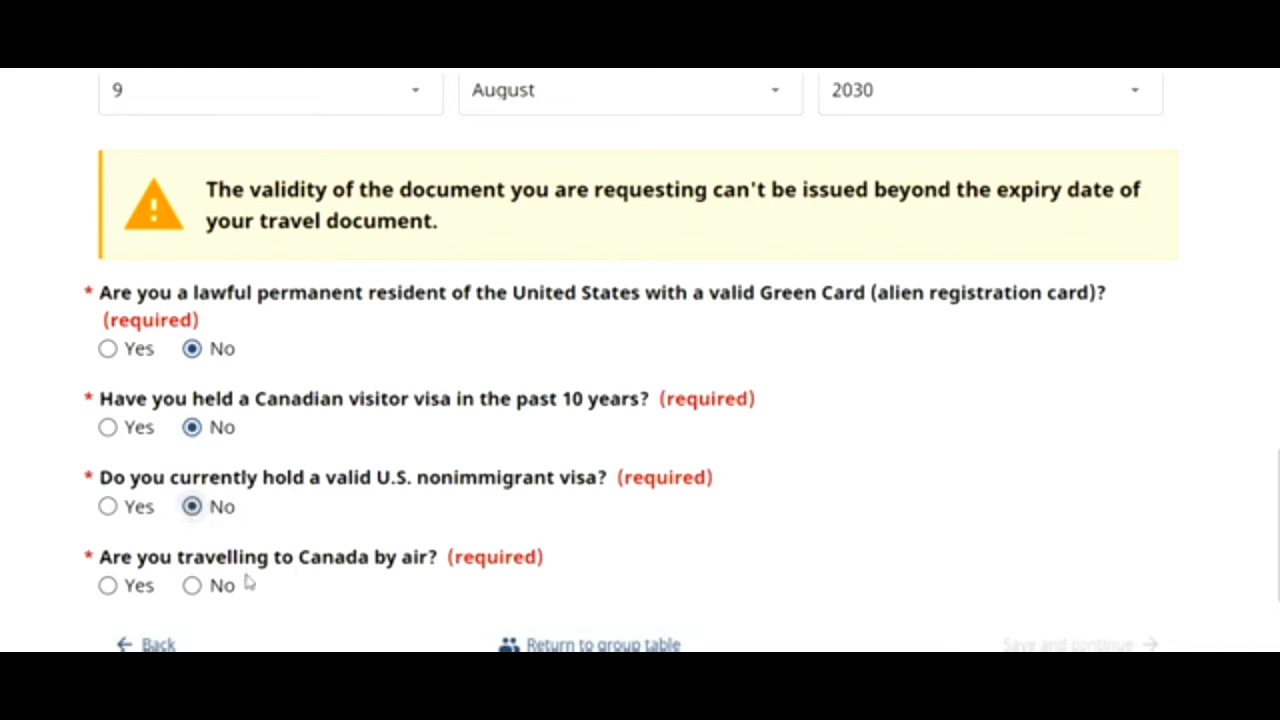
click(108, 586)
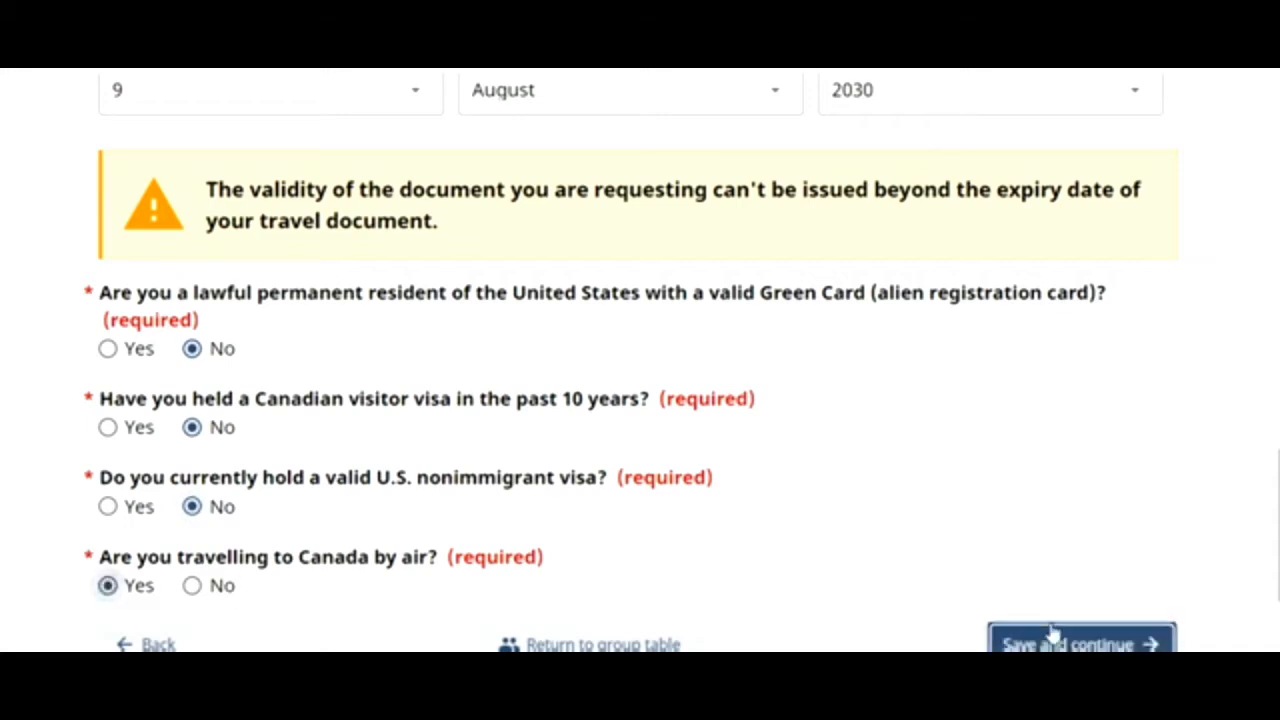
click(1026, 637)
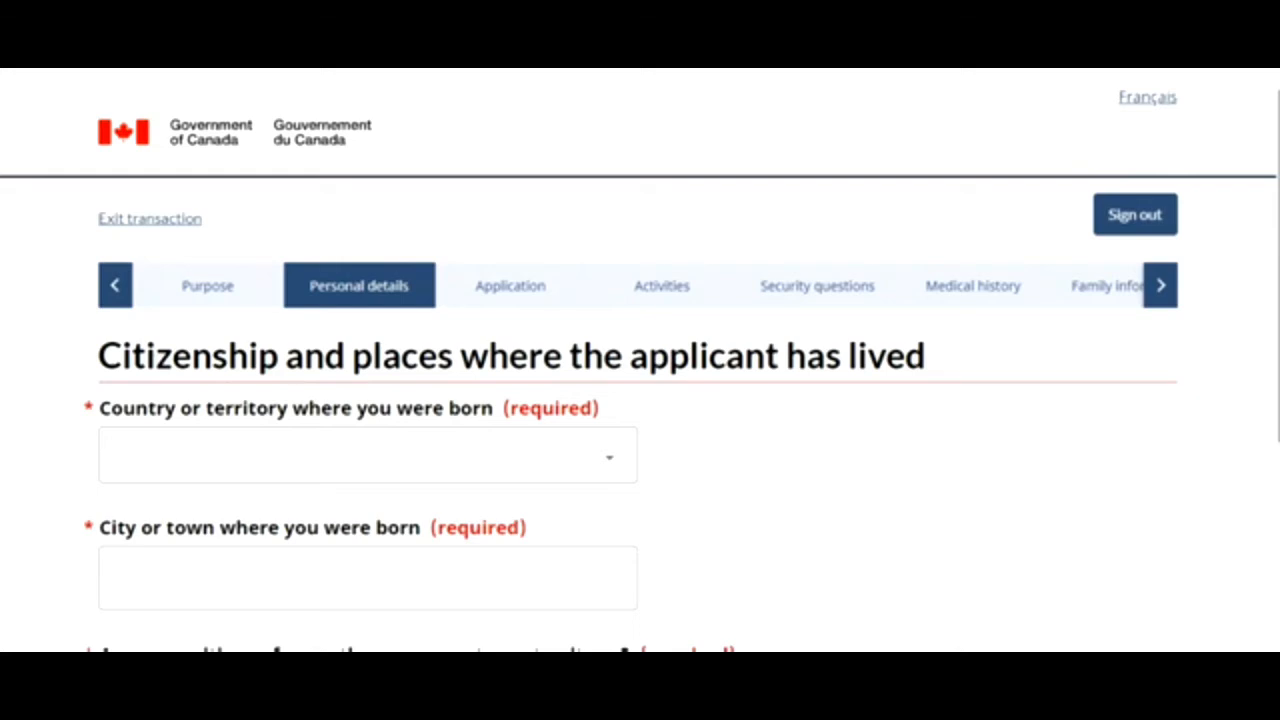
- Set the country of birth to India and the city of birth to New Delhi, and answer No to multiple citizenship
scroll(1098, 583, down, 2)
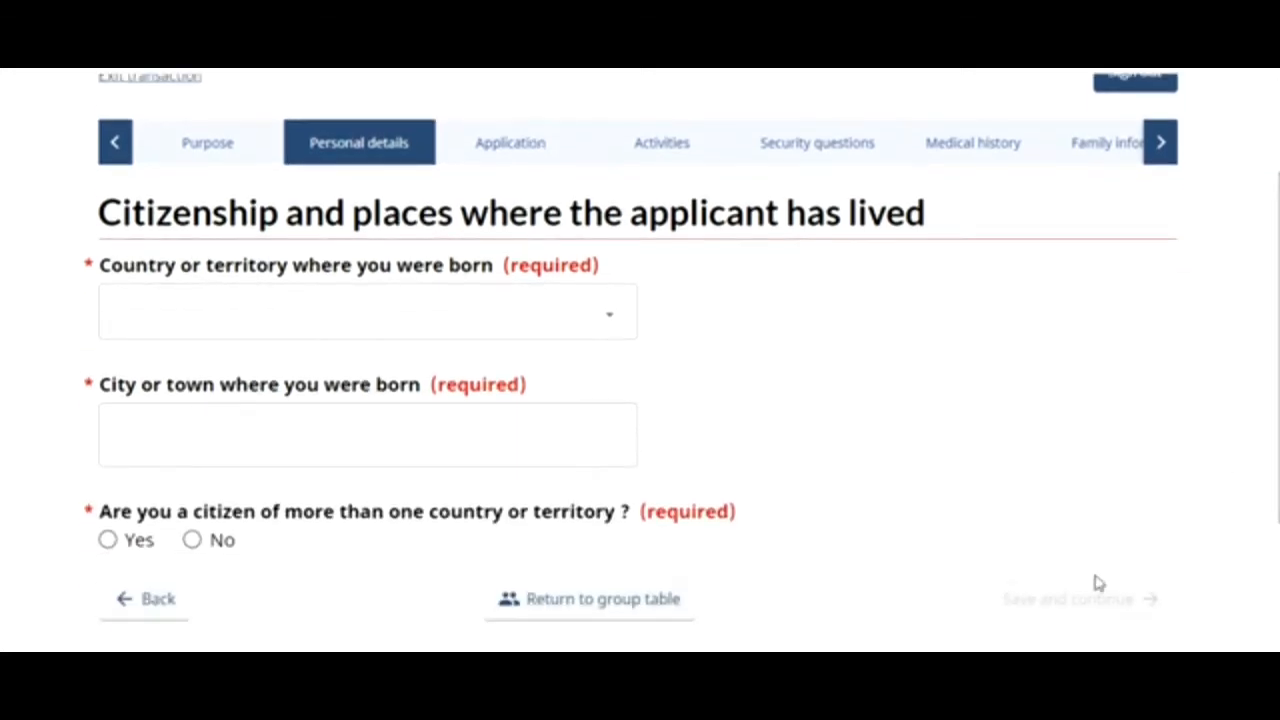
click(531, 326)
text(india)
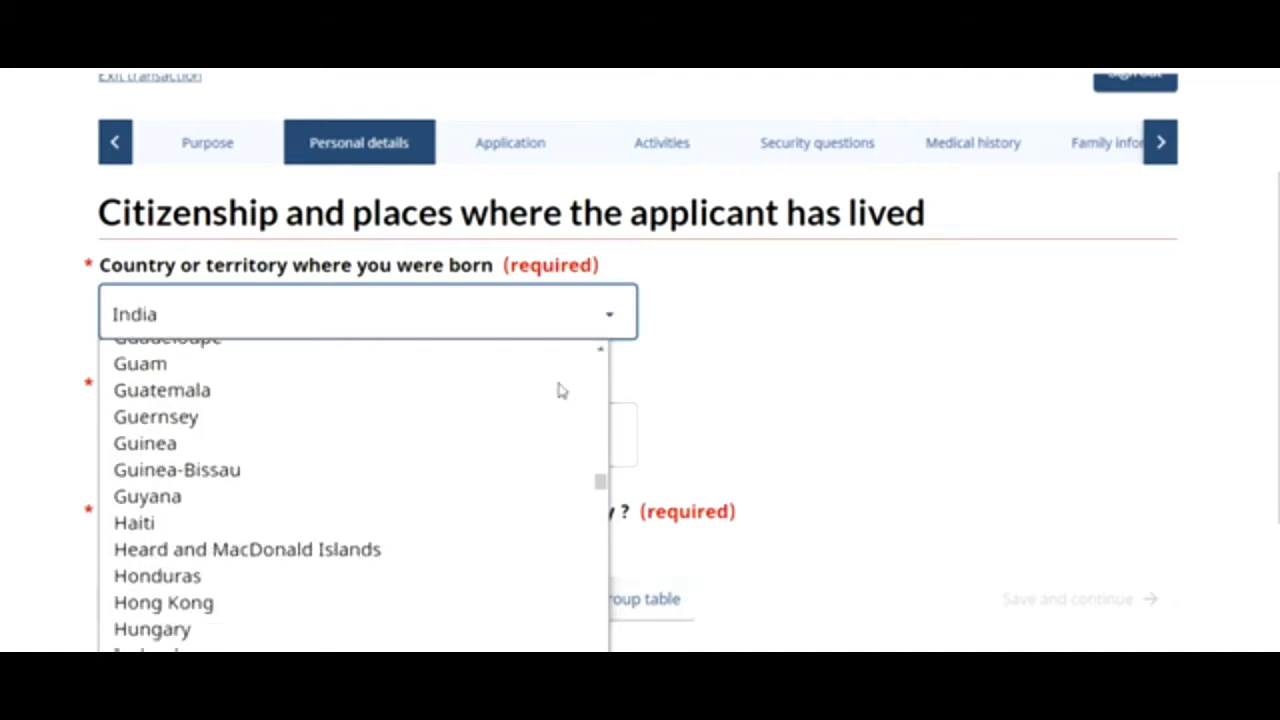
click(808, 384)
click(402, 410)
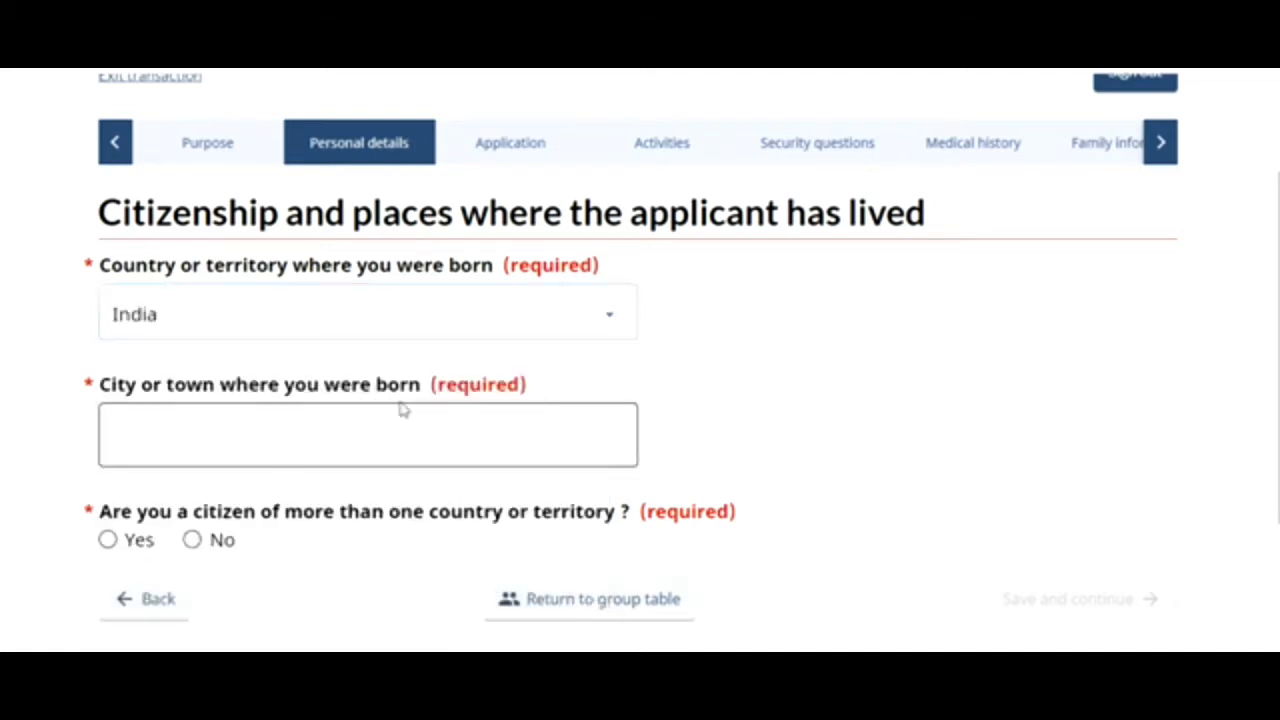
click(527, 483)
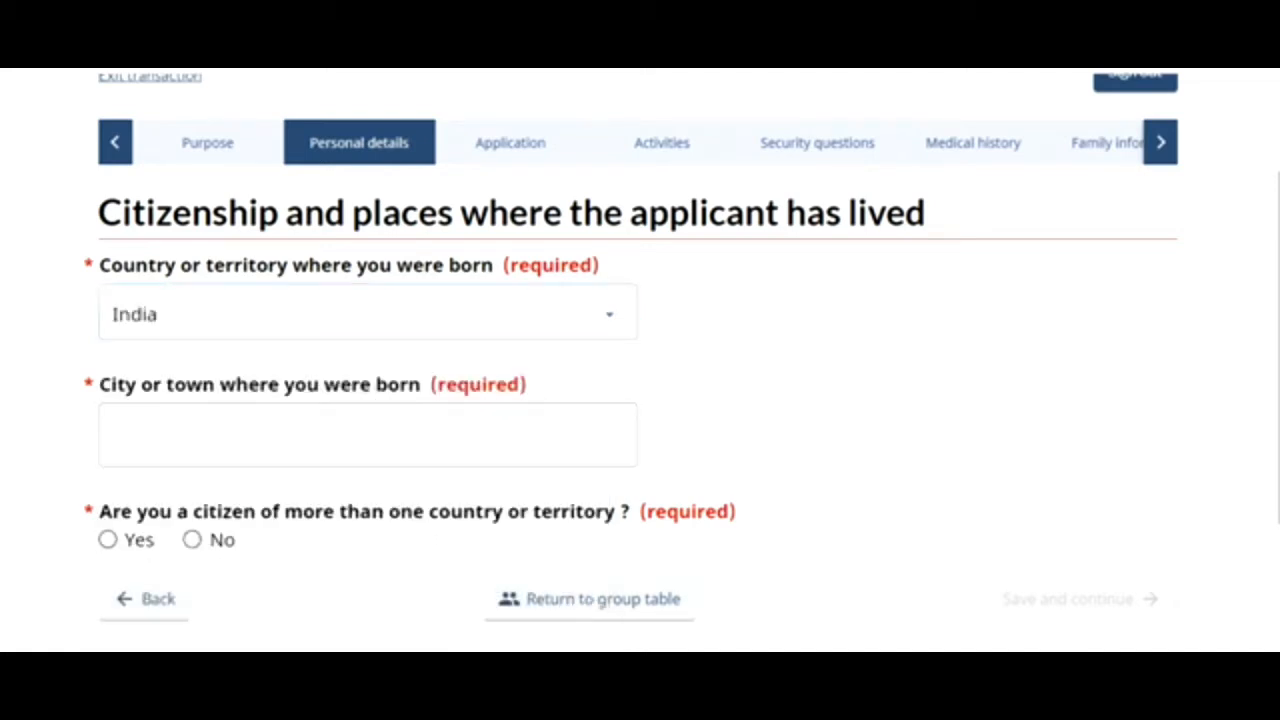
text(New Delhi)
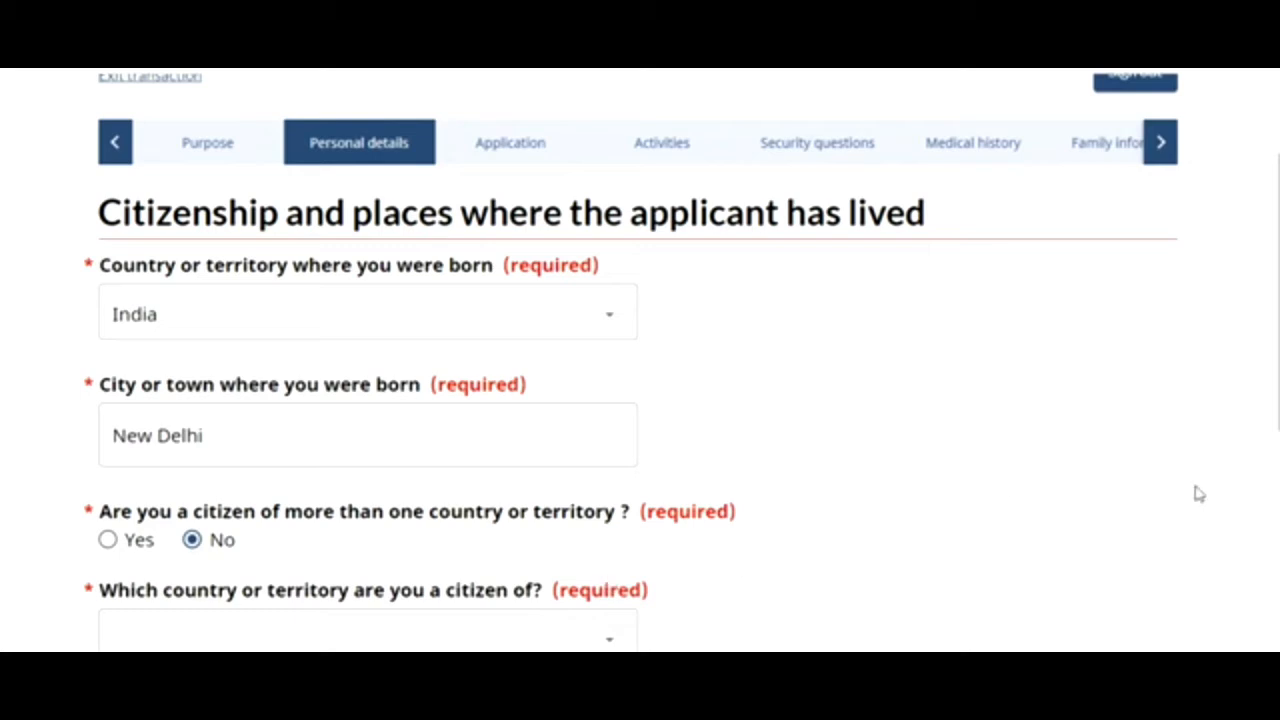
- Select India as the country of citizenship, mark it as held since birth, and save and continue
scroll(1199, 494, down, 2)
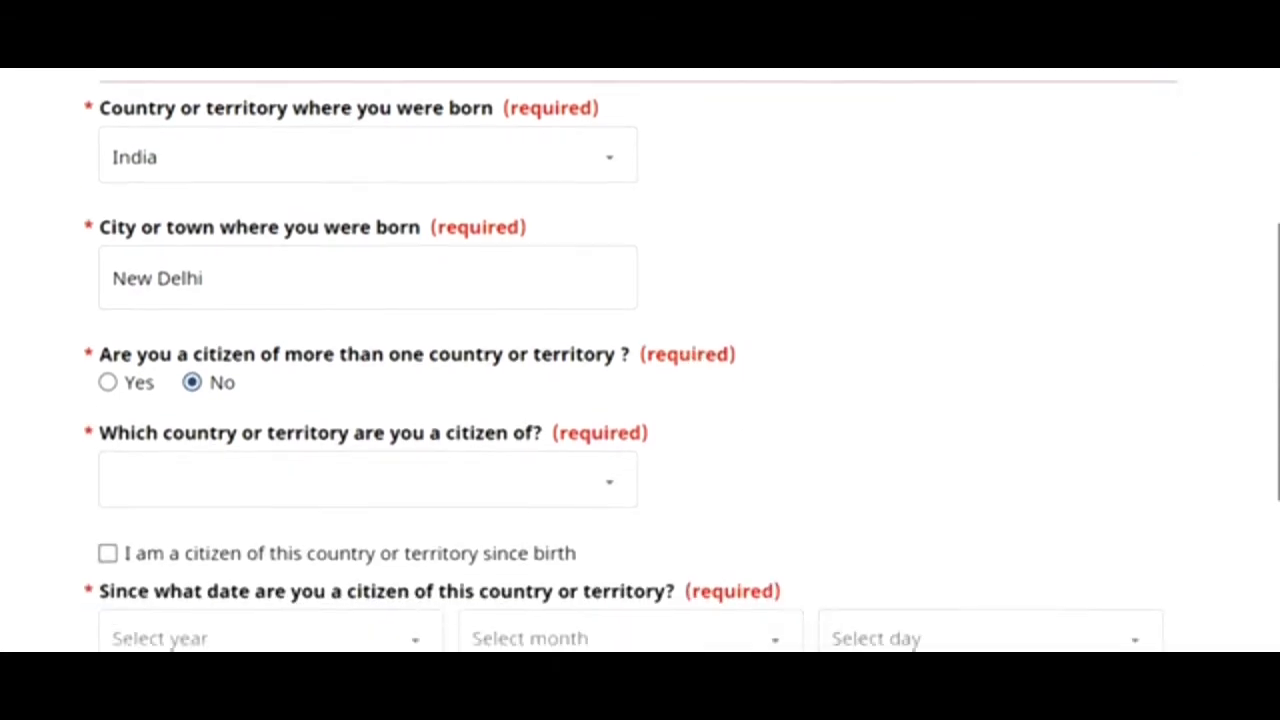
scroll(660, 523, down, 1)
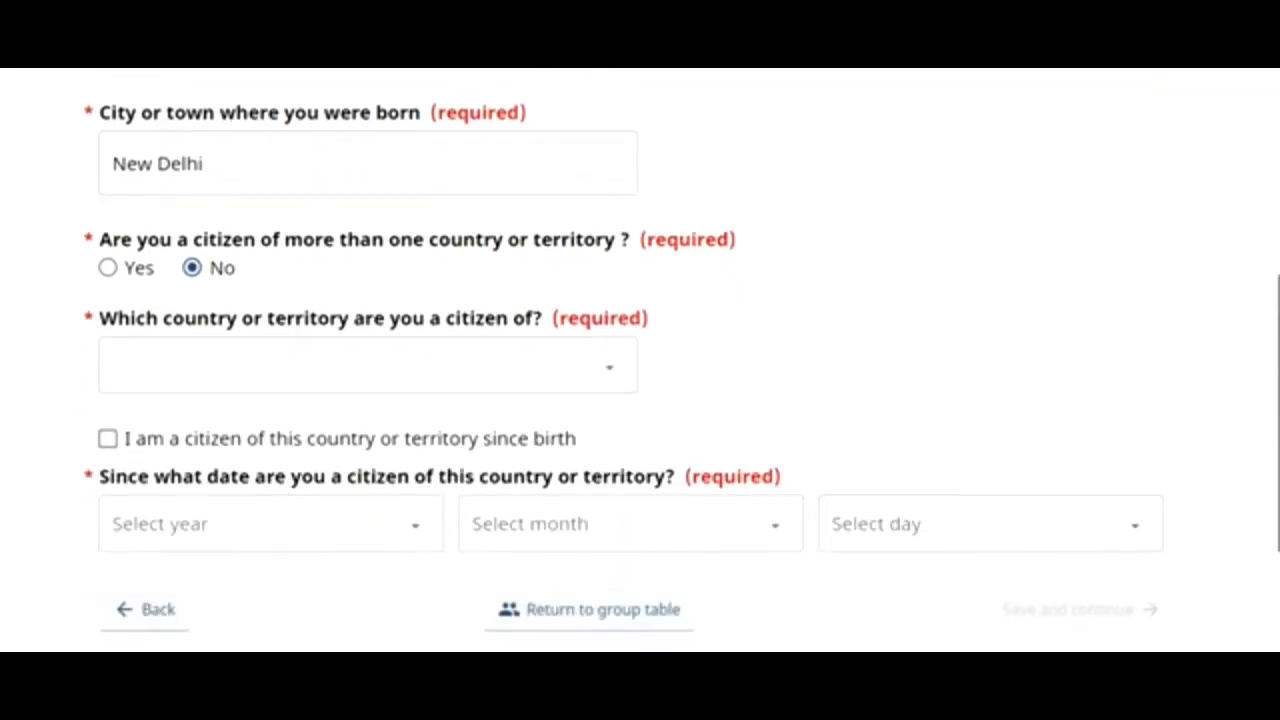
click(566, 393)
text(in)
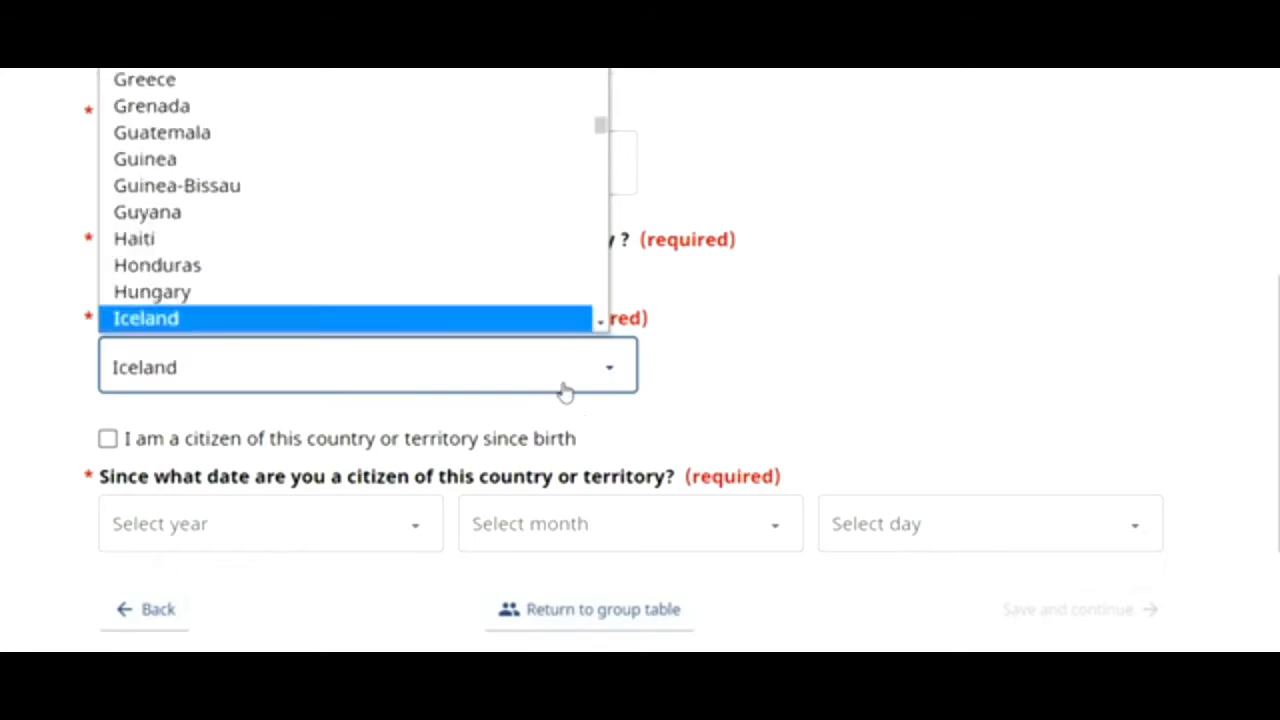
click(523, 321)
click(107, 440)
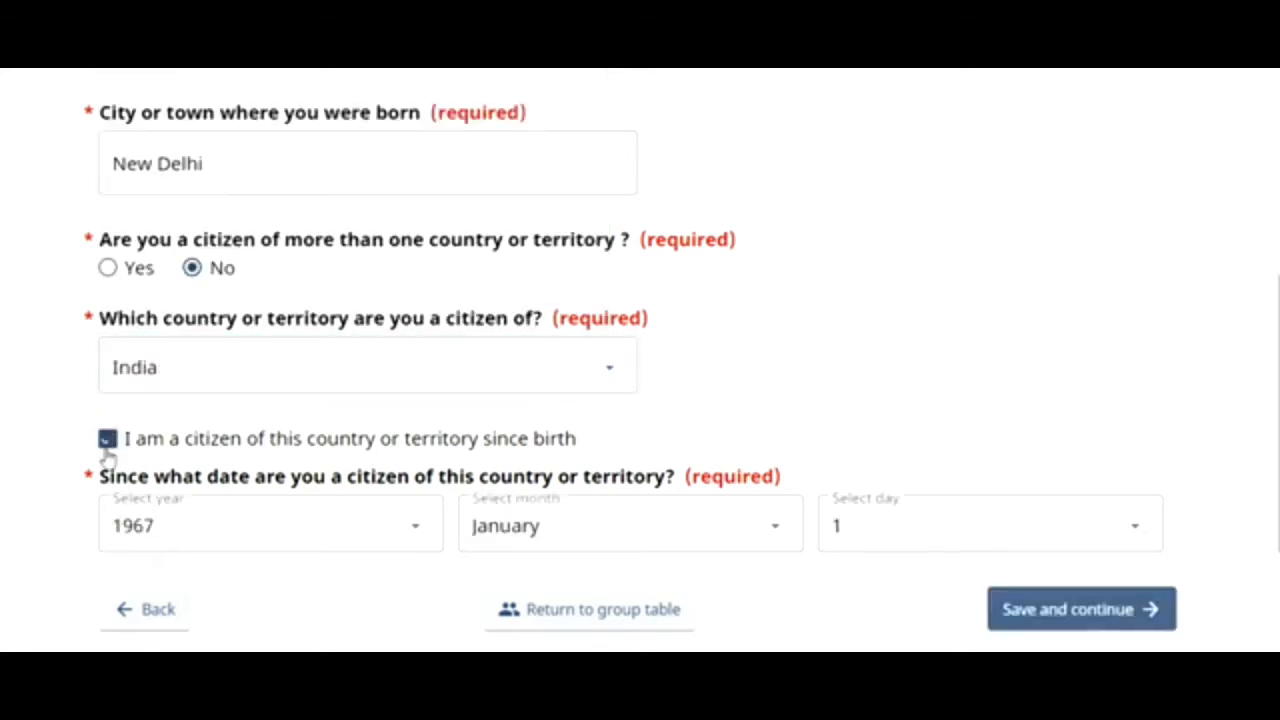
click(1074, 628)
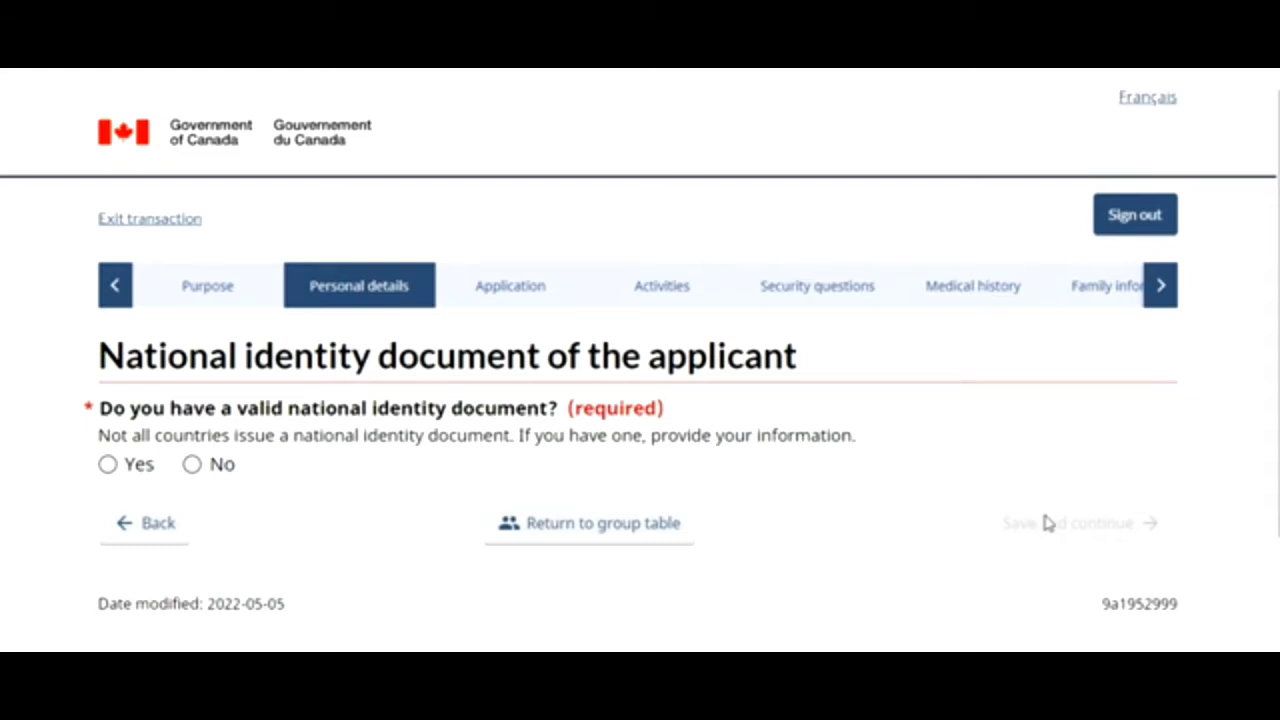
- Declare a valid national identity document, fill in its number, issue date September 14, 2009 and issuing country India, and save and continue
click(108, 466)
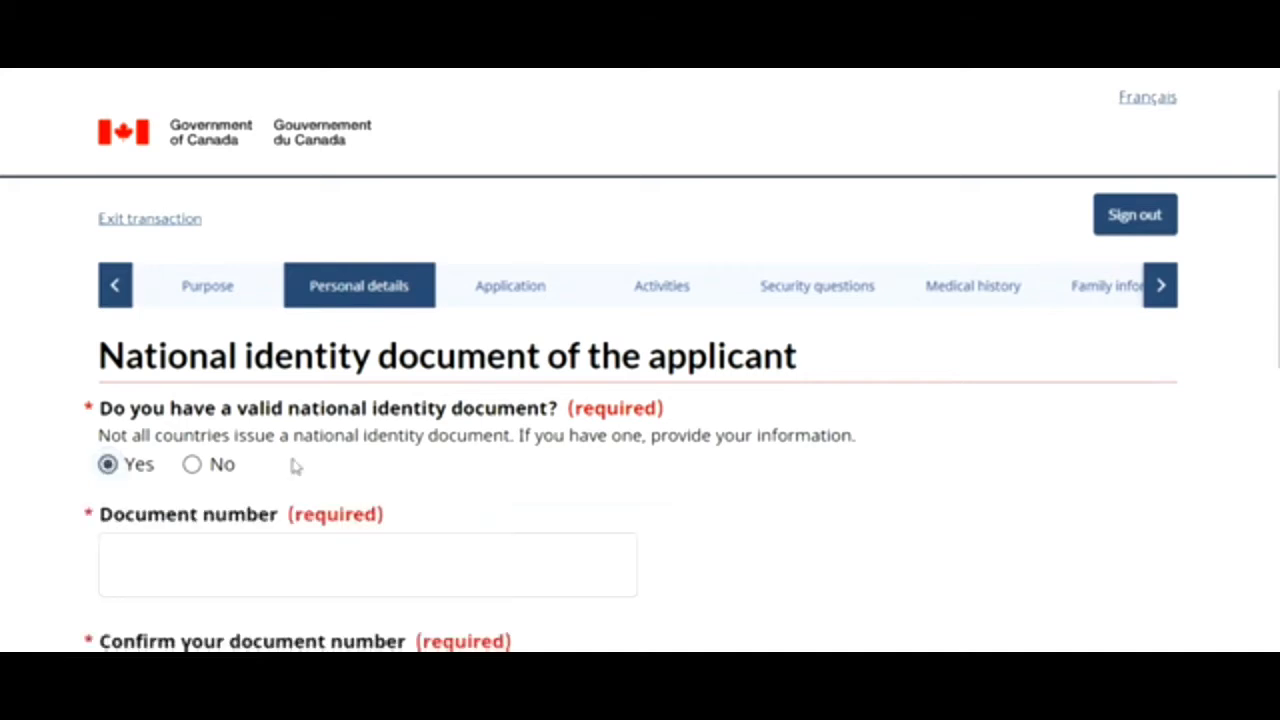
scroll(1247, 304, down, 4)
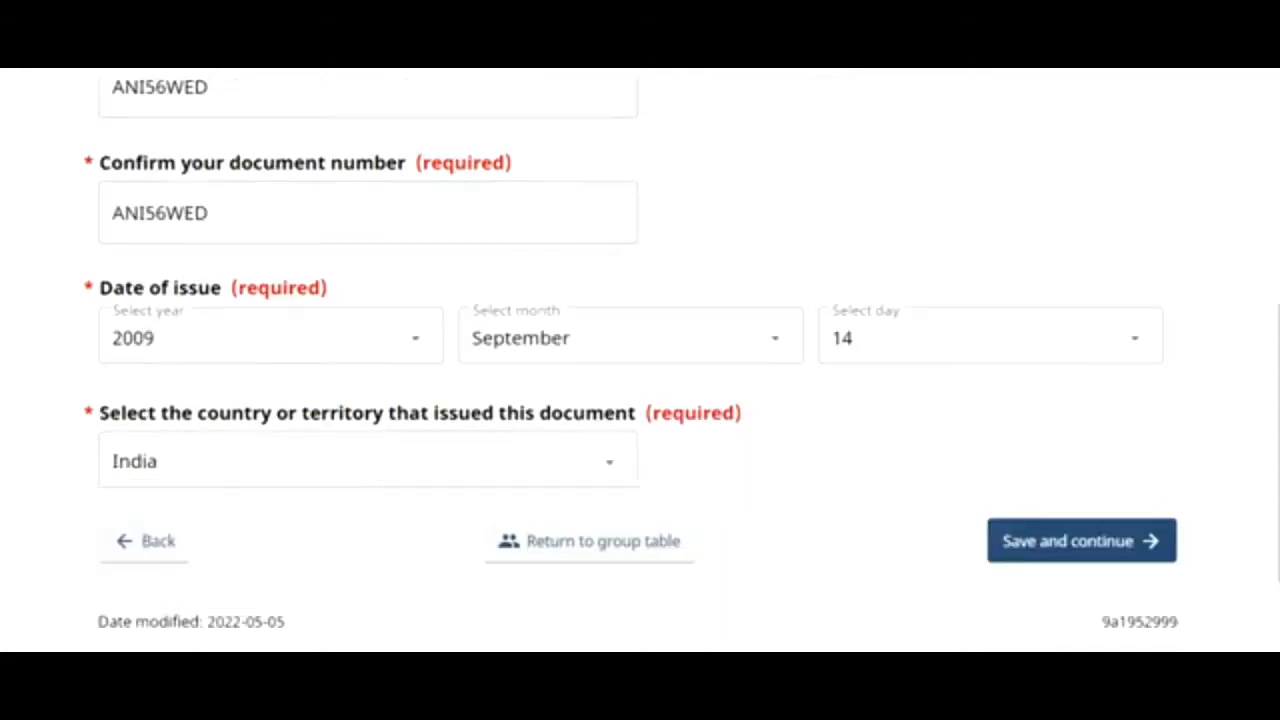
click(1094, 551)
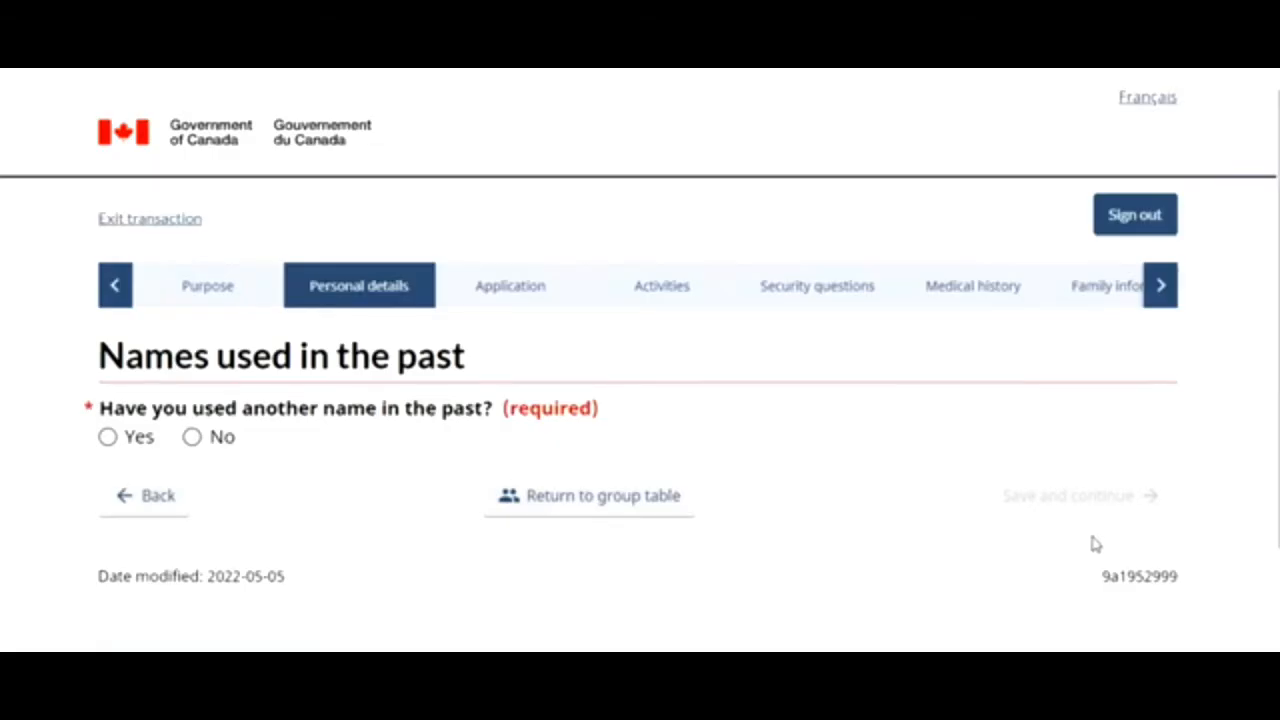
- Answer No to having used another name, save and continue, and set India as the country of the residential address
click(191, 437)
click(1034, 499)
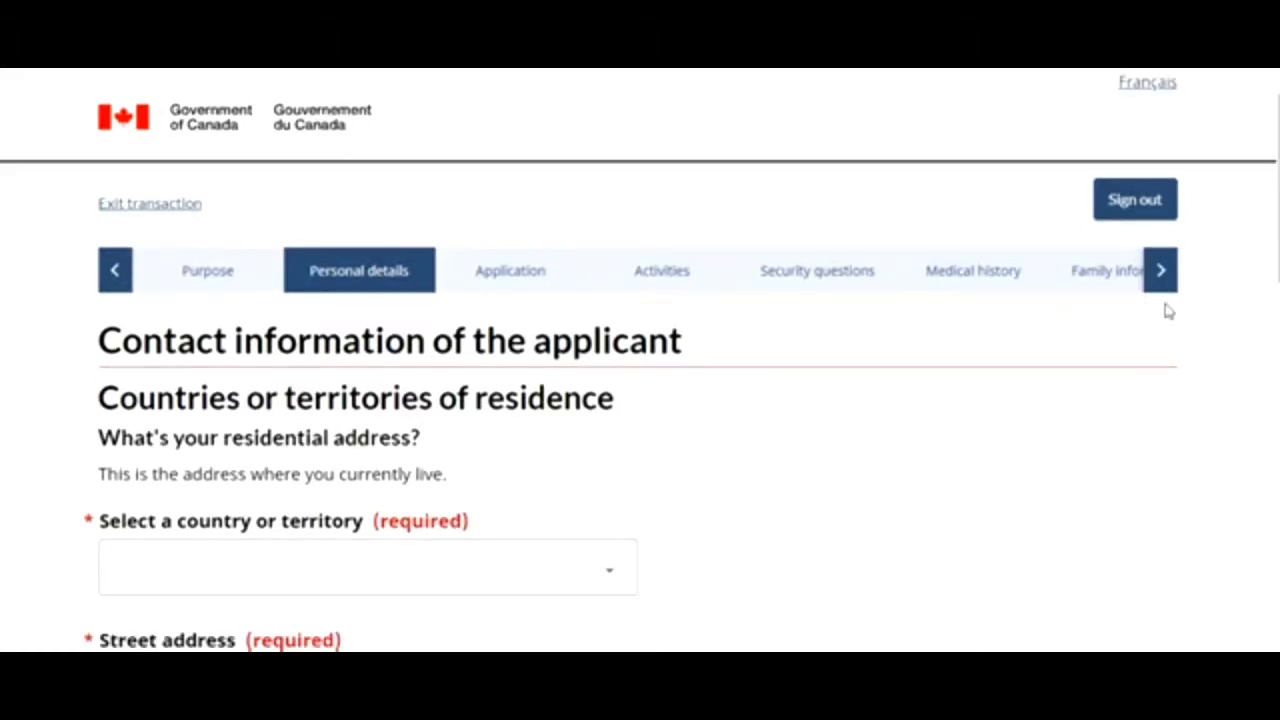
scroll(640, 400, down, 2)
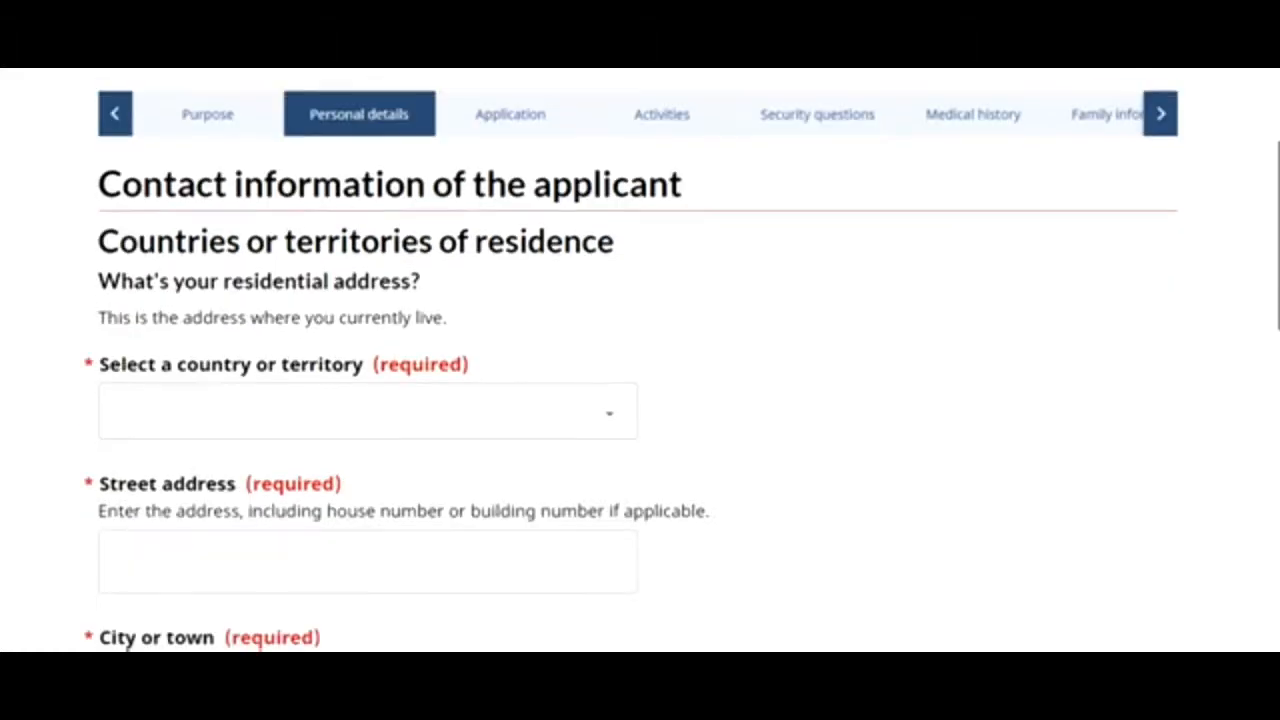
scroll(1010, 405, down, 1)
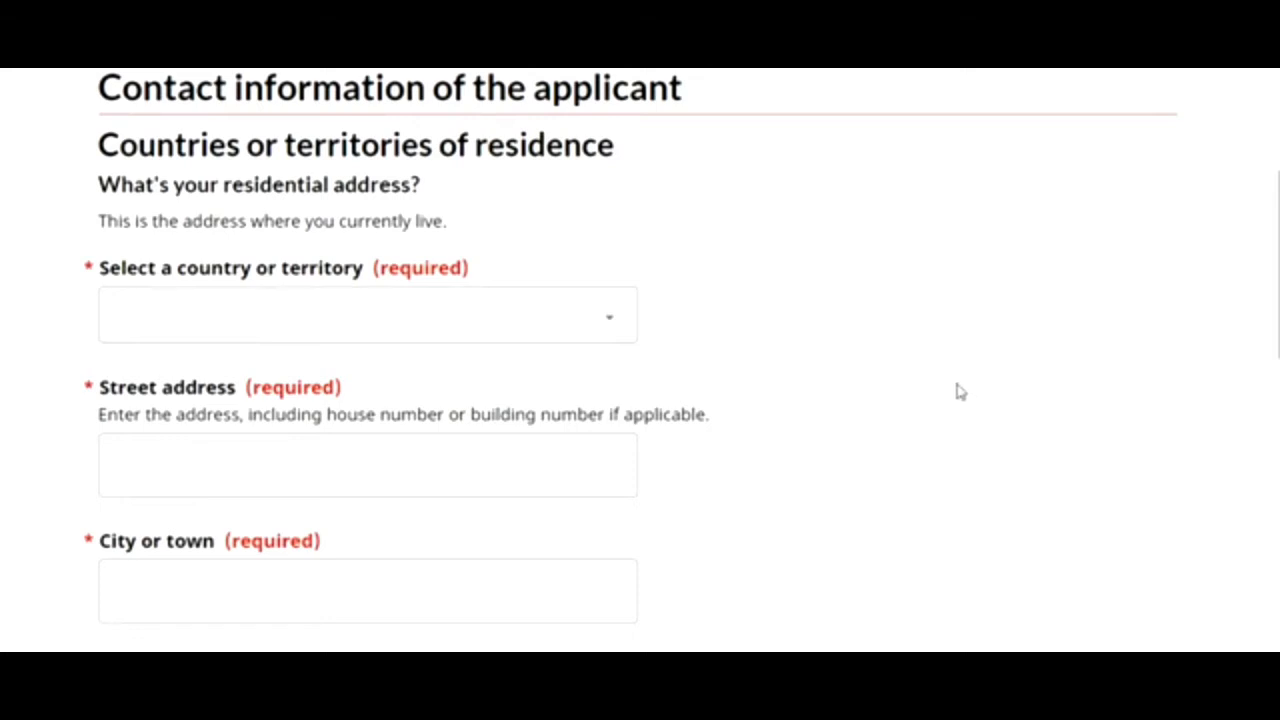
click(507, 331)
text(India)
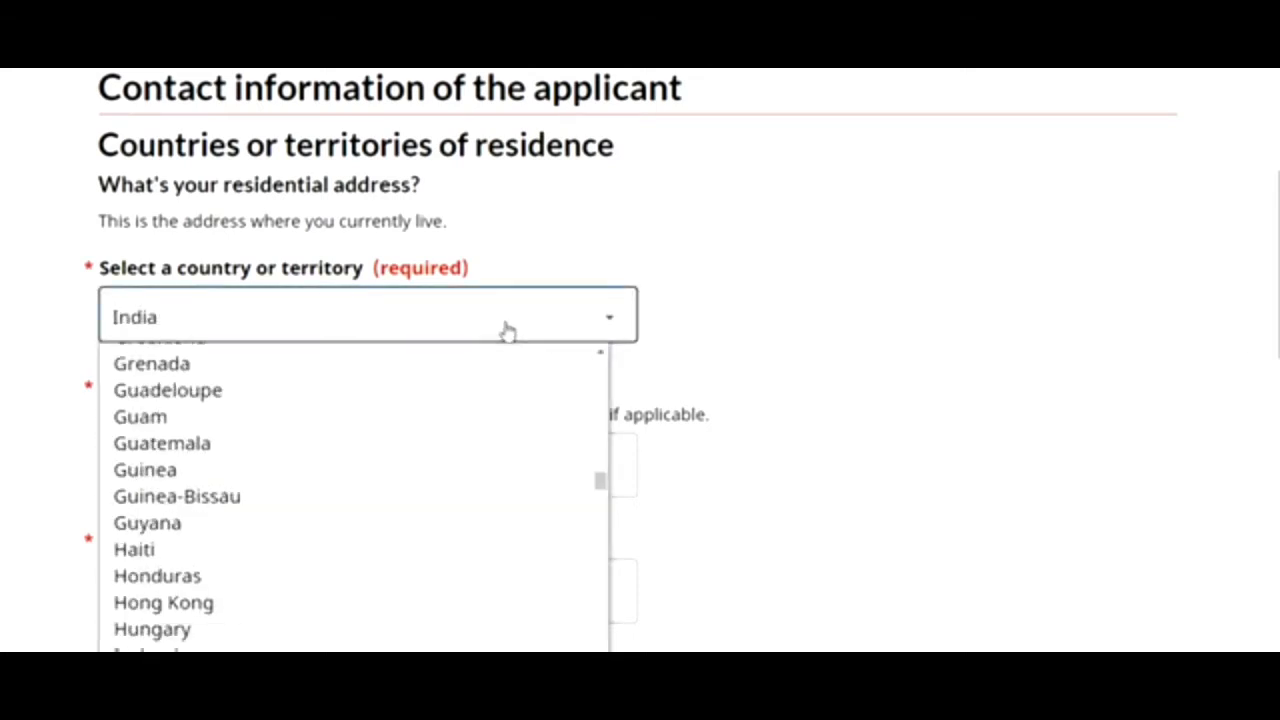
click(295, 682)
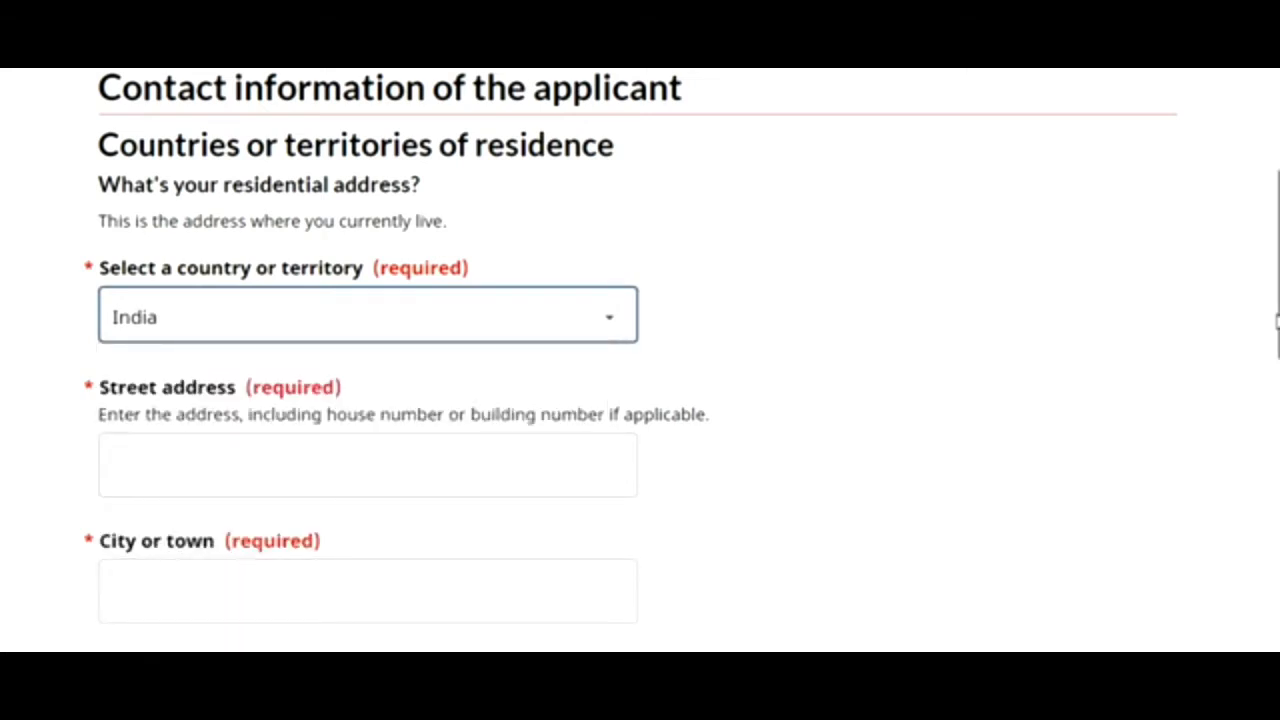
- Fill in the residential street address, city New Delhi and postal code, and mark the mailing address as the same
scroll(1276, 320, down, 3)
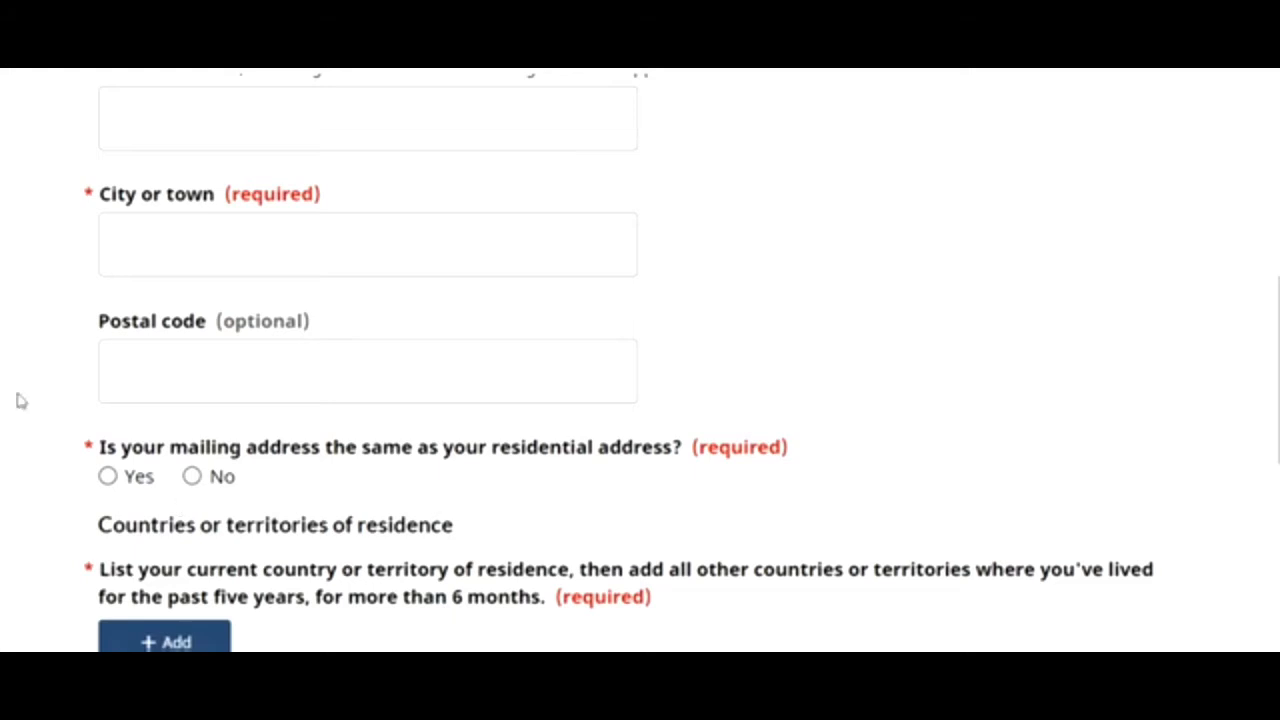
click(108, 477)
scroll(1277, 370, up, 2)
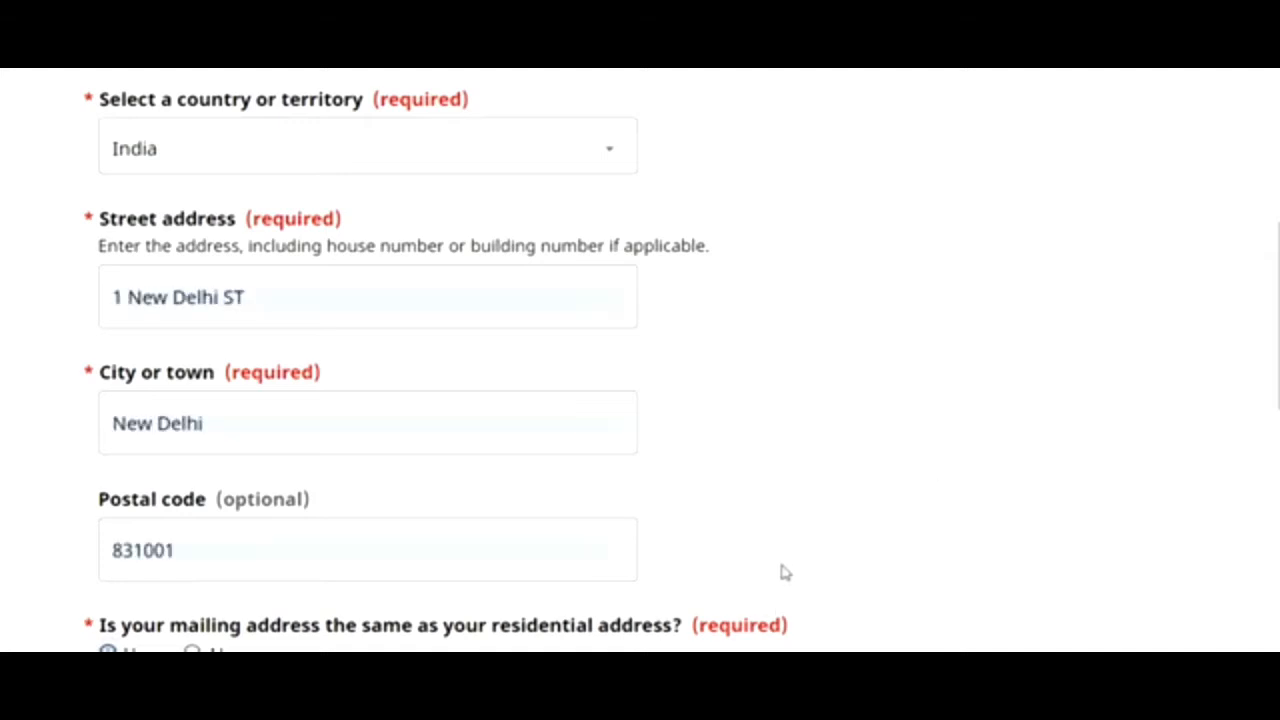
scroll(620, 463, down, 3)
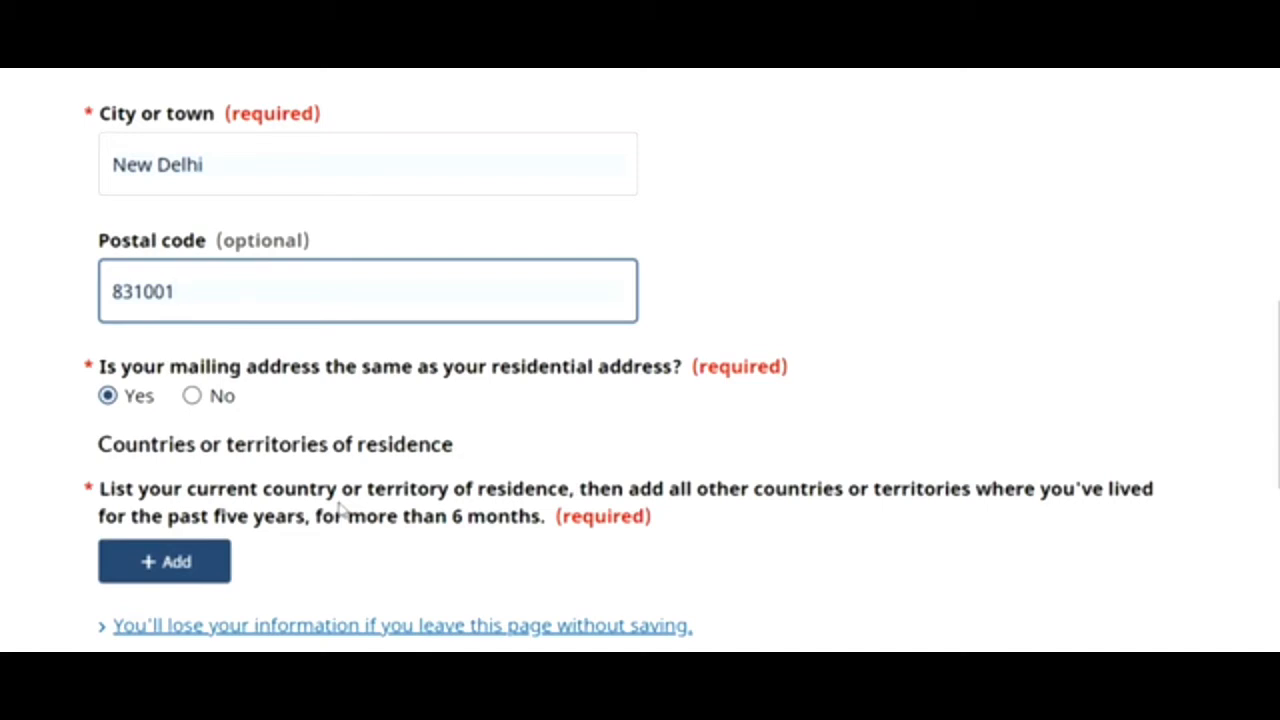
- Add India as a country of residence with Citizen status and mark it as where the applicant currently lives
click(206, 560)
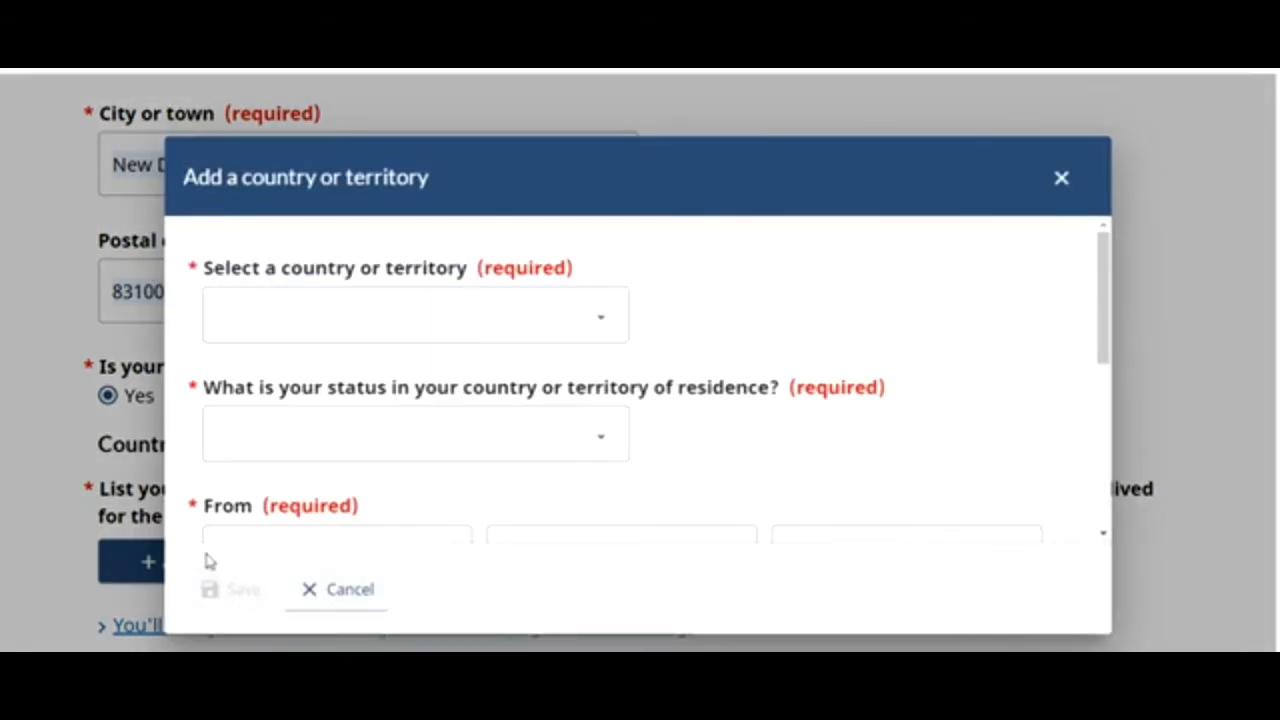
click(354, 298)
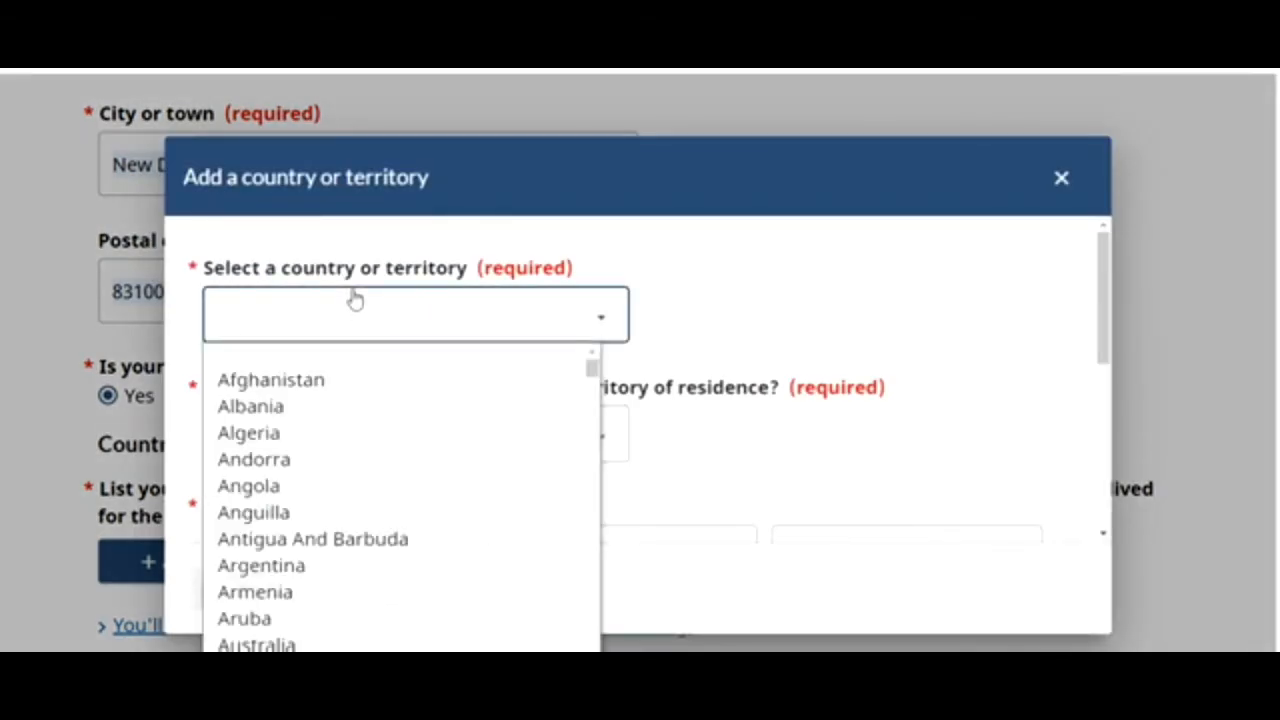
text(in)
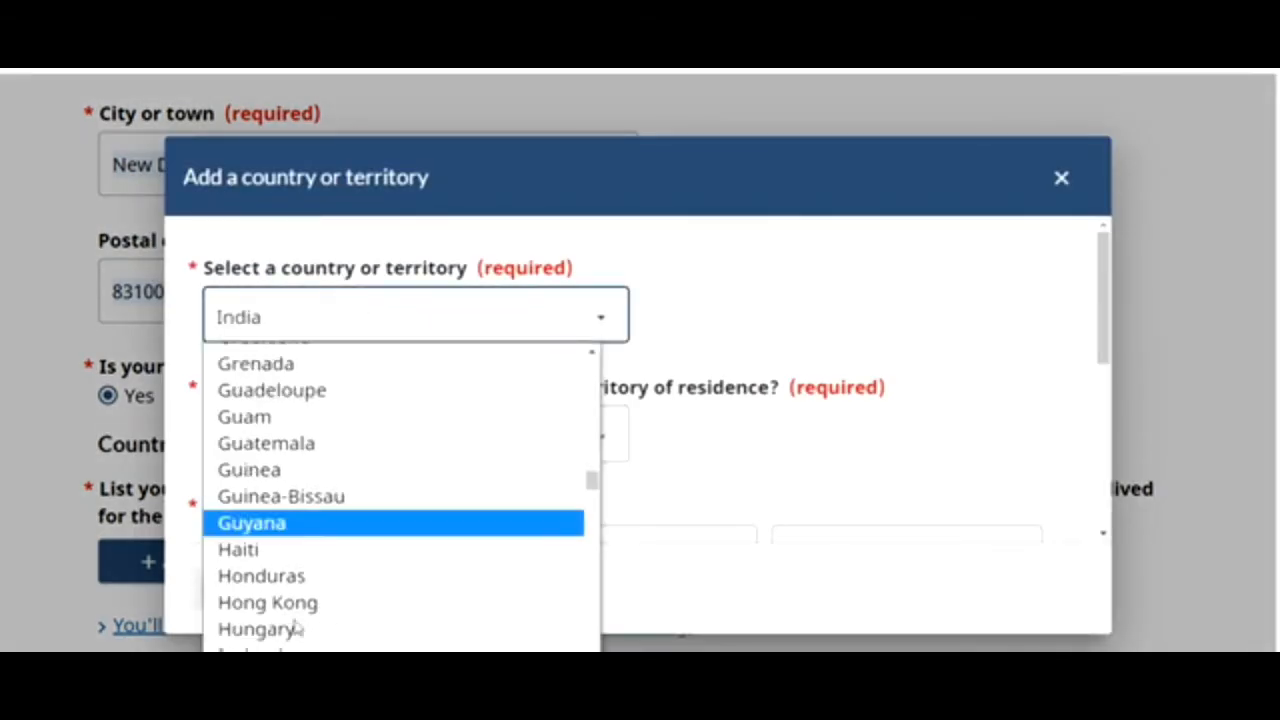
key(Return)
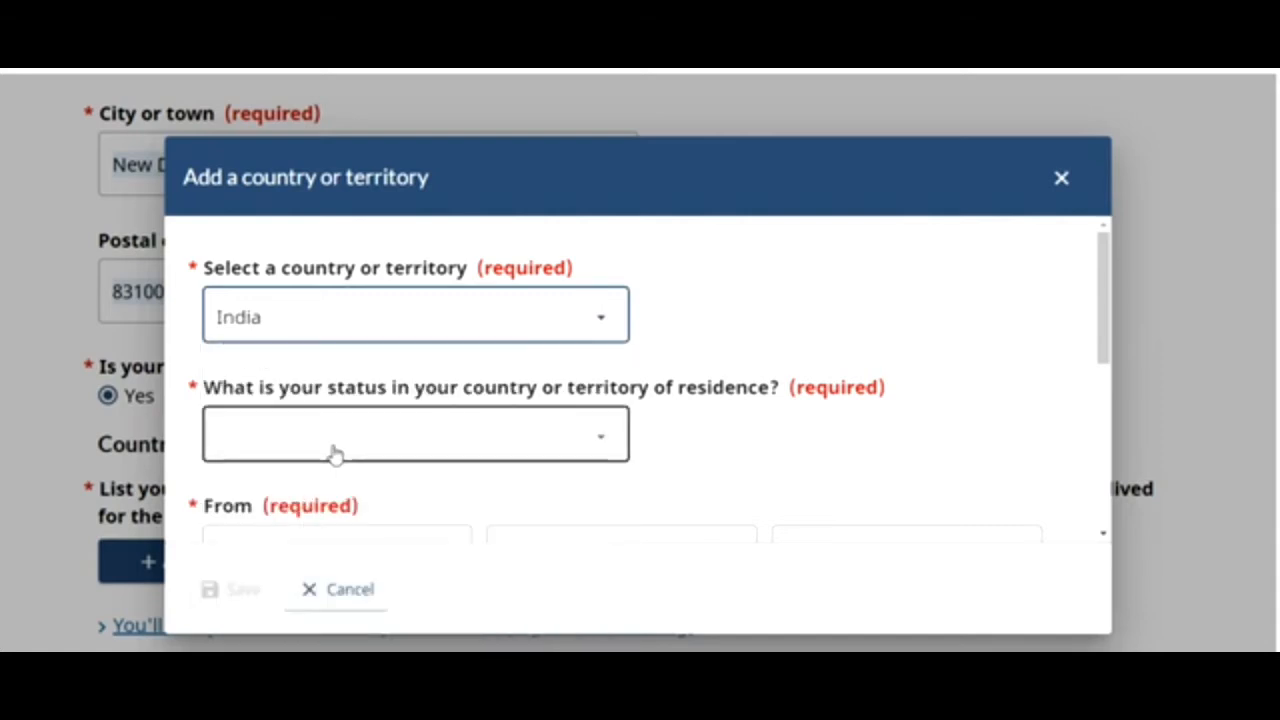
click(335, 453)
click(342, 182)
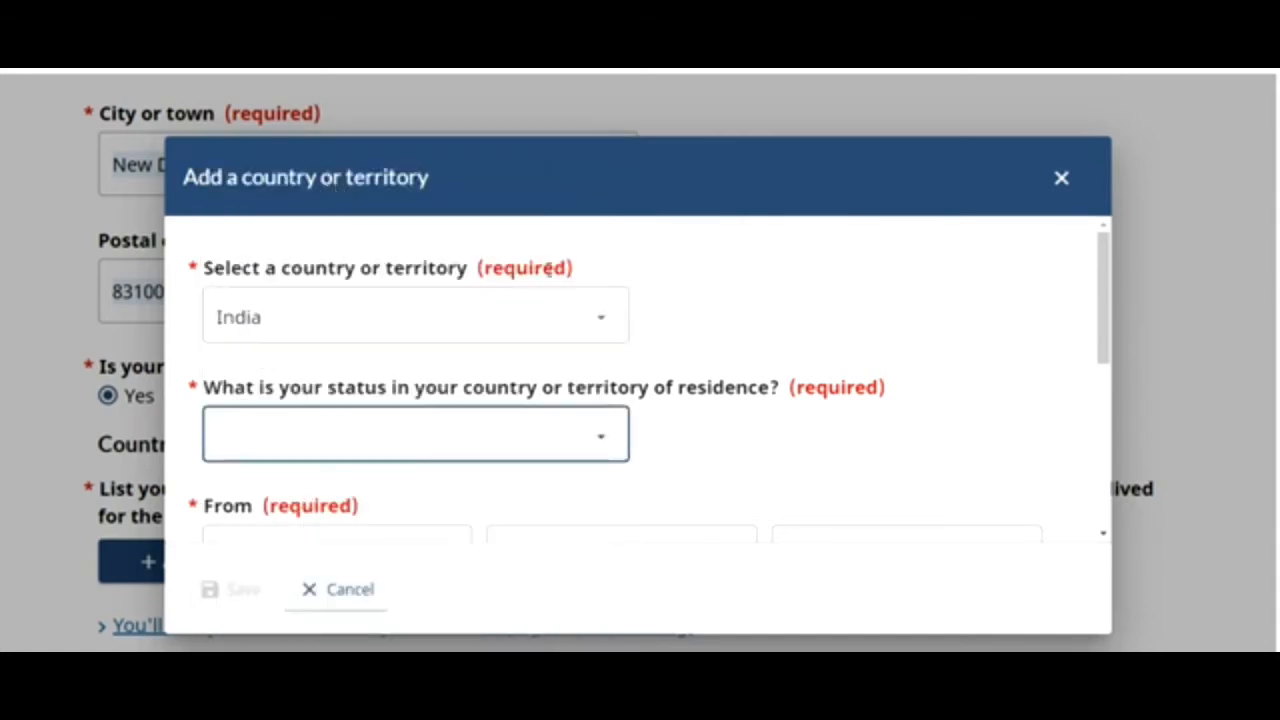
drag(1103, 331, 1160, 435)
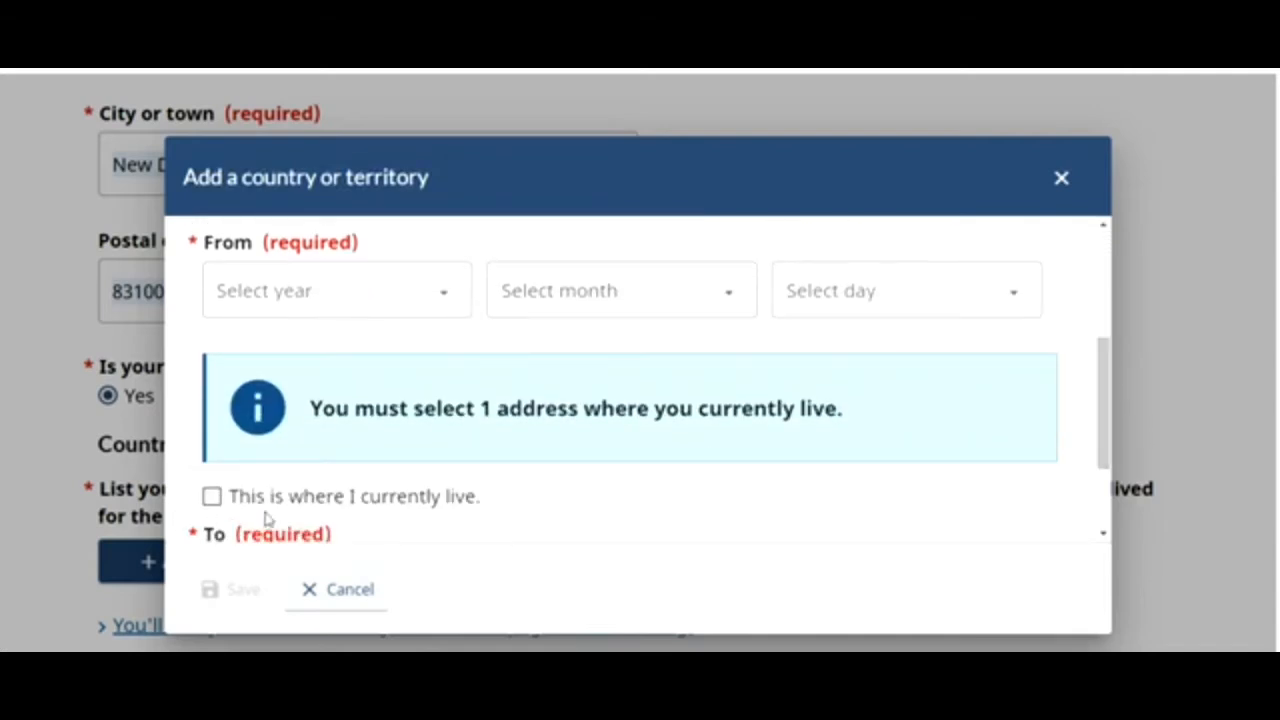
click(211, 496)
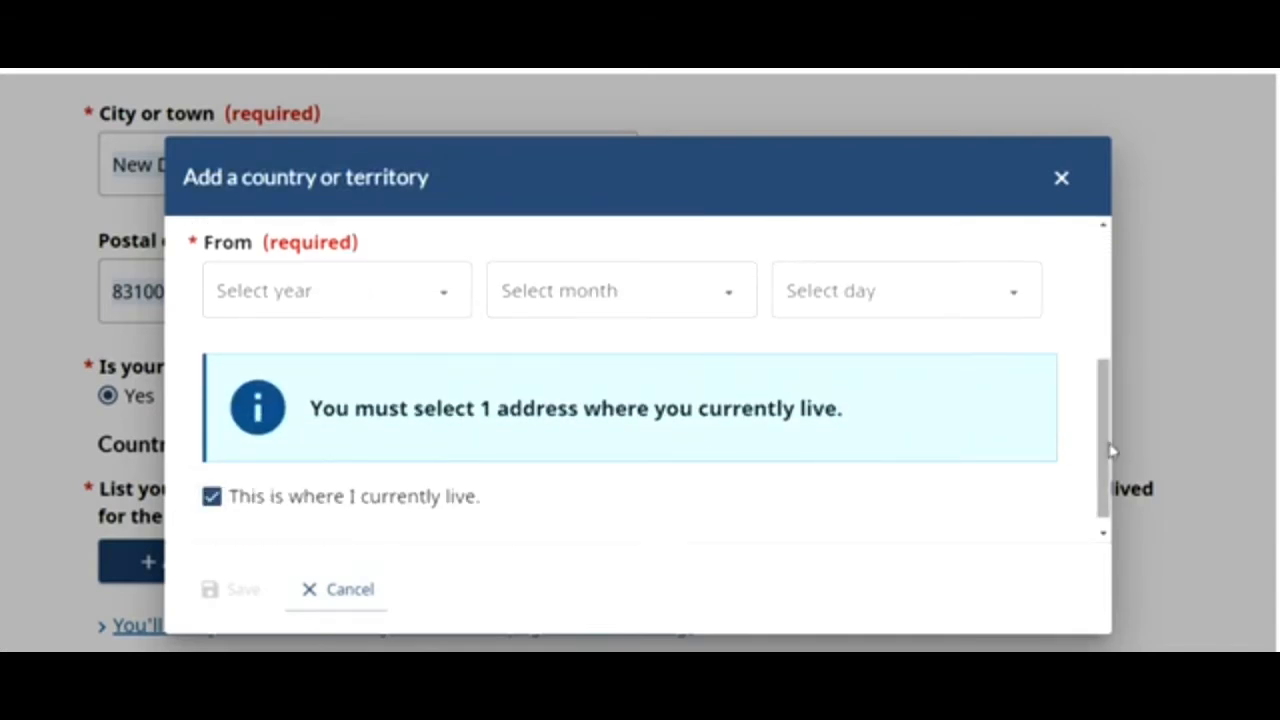
drag(1112, 452, 1122, 392)
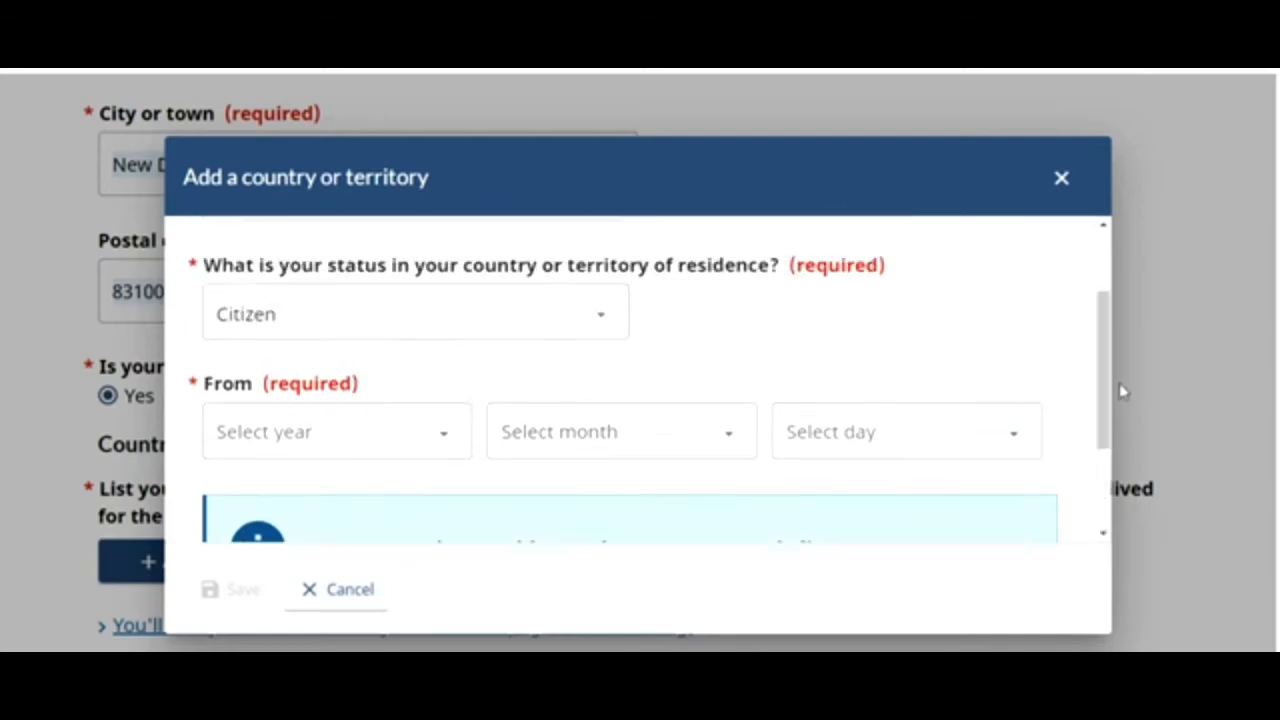
- Set the residence start date to January 1, 1967, save the country entry, and save and continue from the contact information page
click(385, 450)
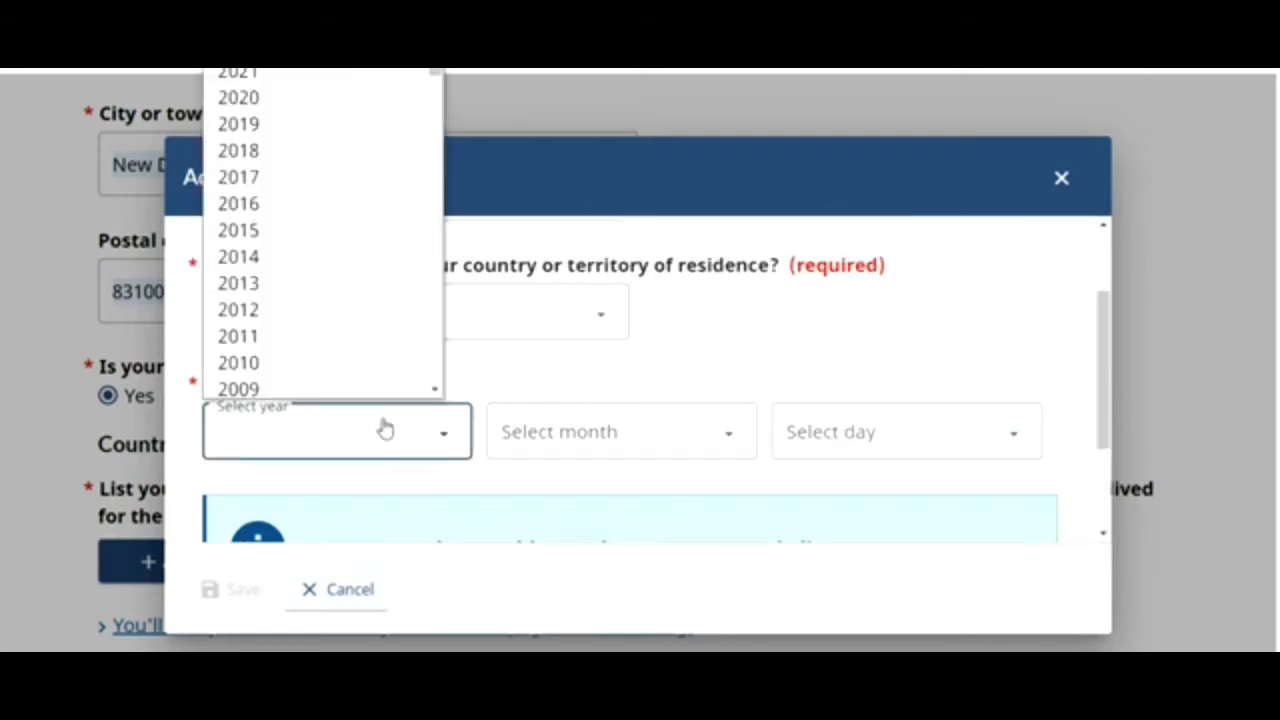
key(1)
key(1)
key(1)
key(1)
key(1)
key(1)
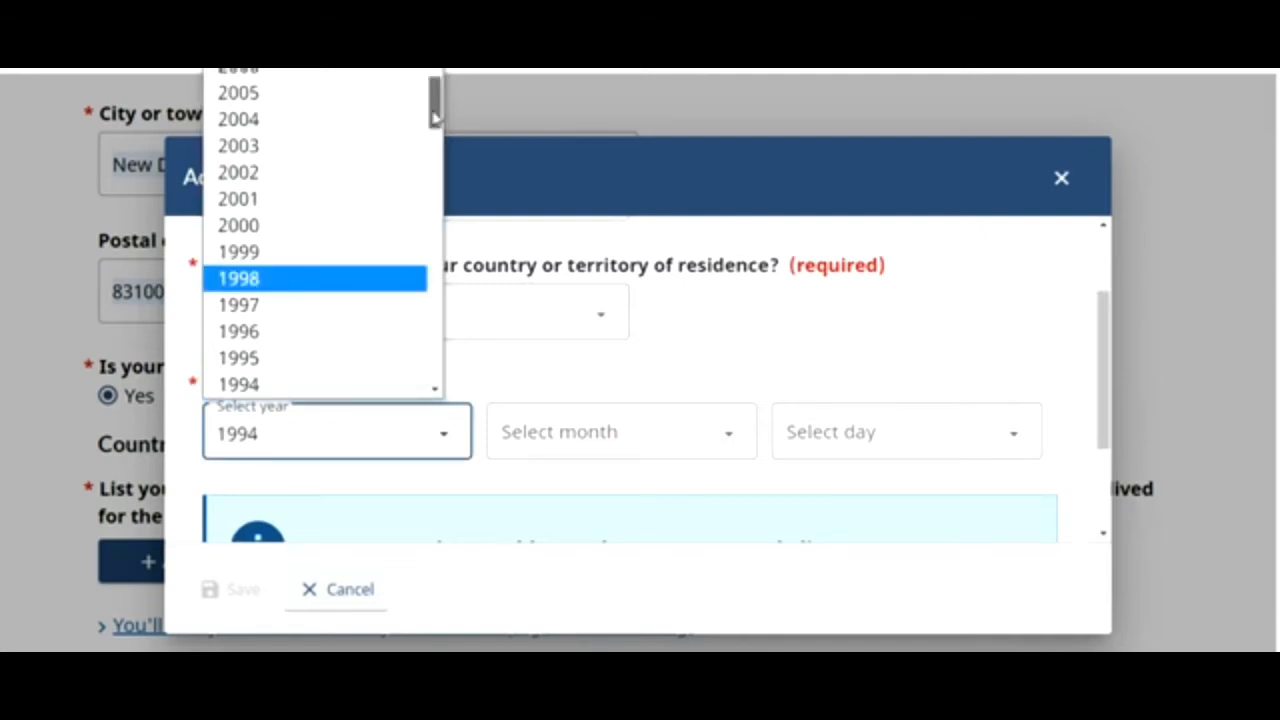
drag(440, 108, 436, 208)
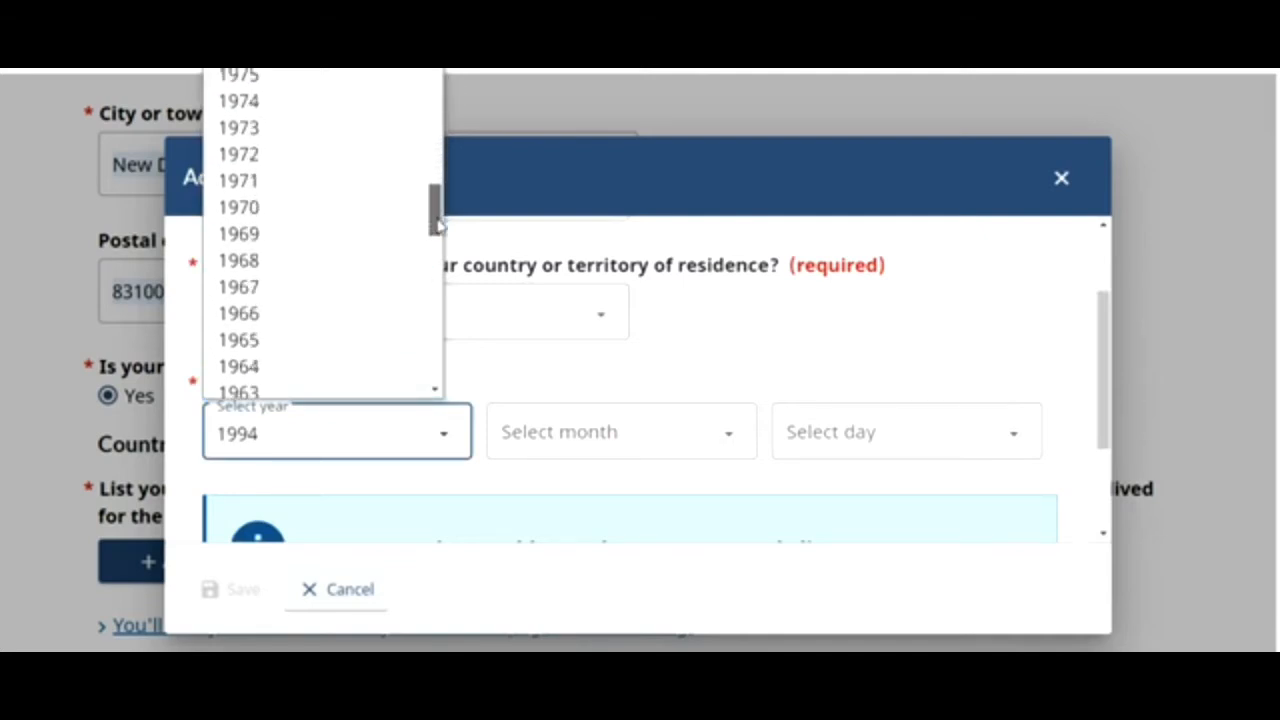
click(346, 288)
click(615, 435)
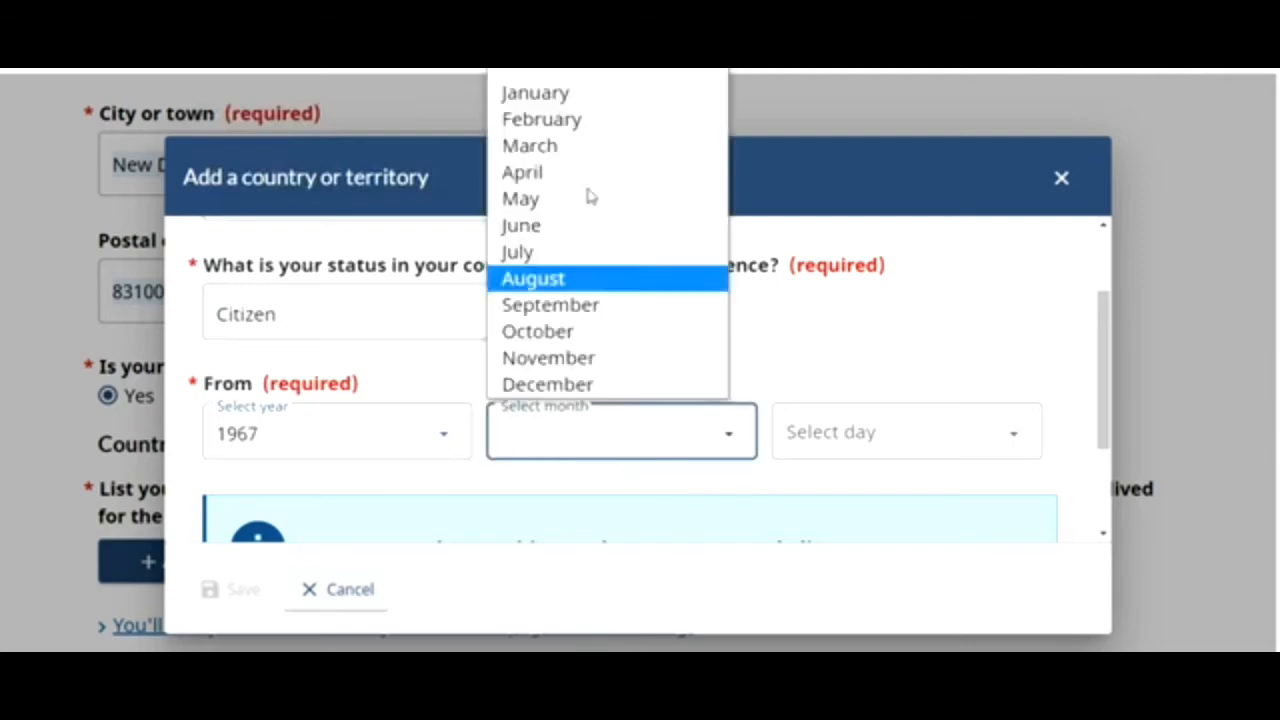
click(580, 92)
click(810, 430)
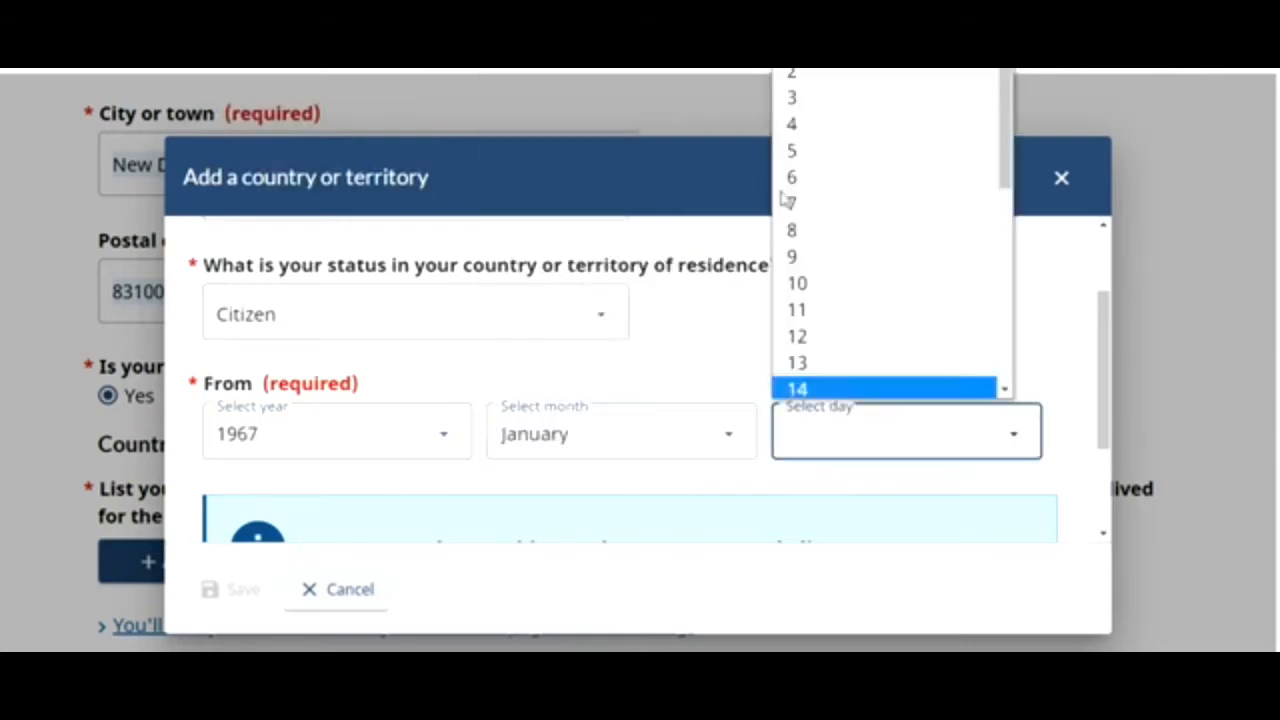
click(810, 40)
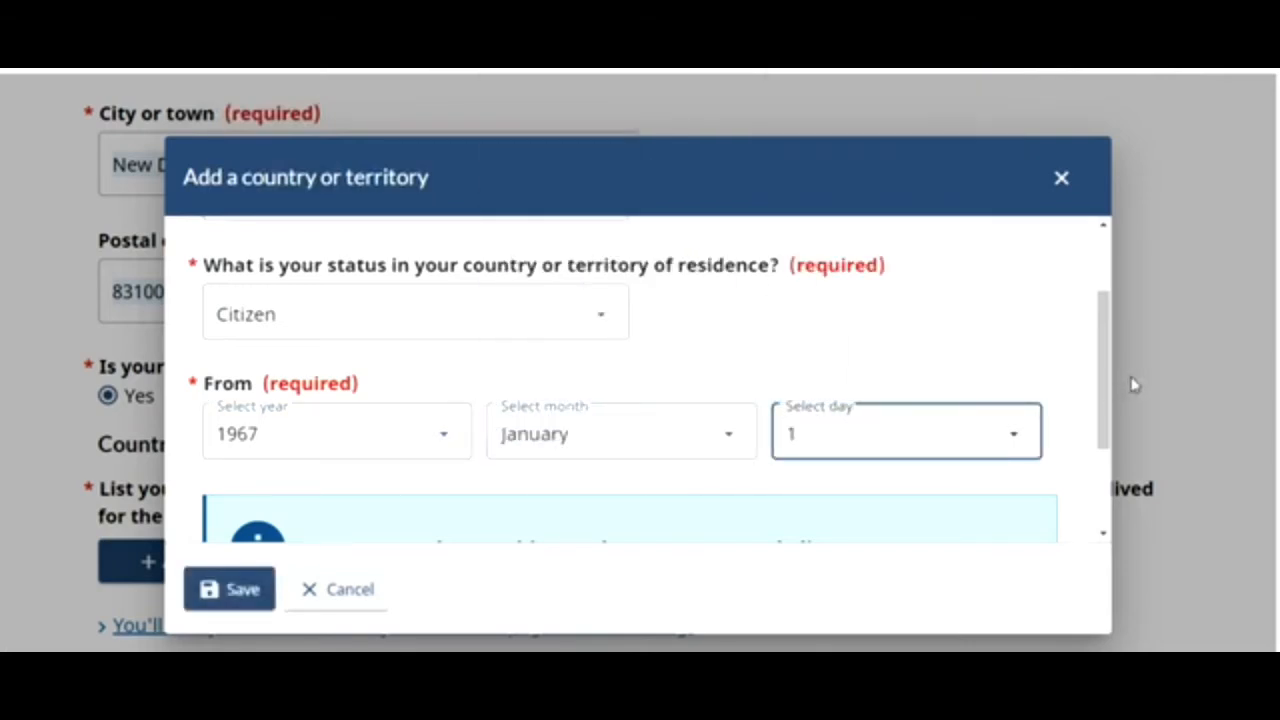
drag(1105, 385, 1130, 498)
click(222, 592)
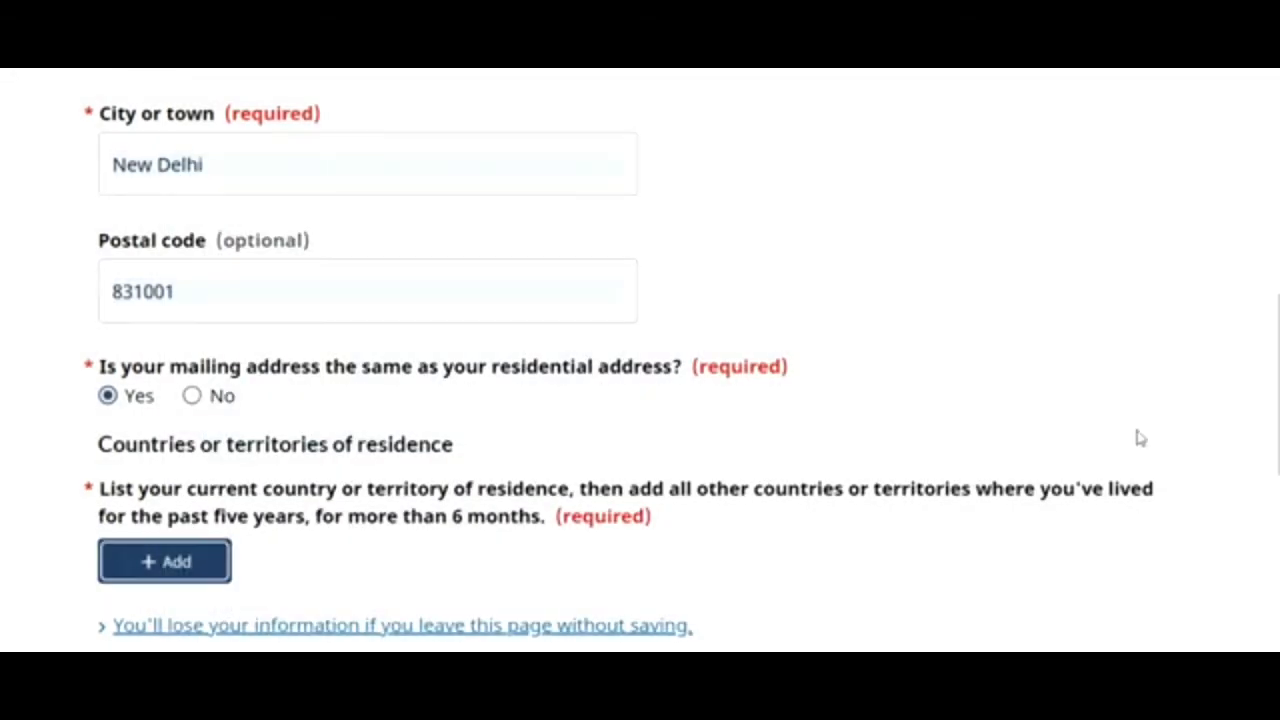
scroll(1140, 437, down, 5)
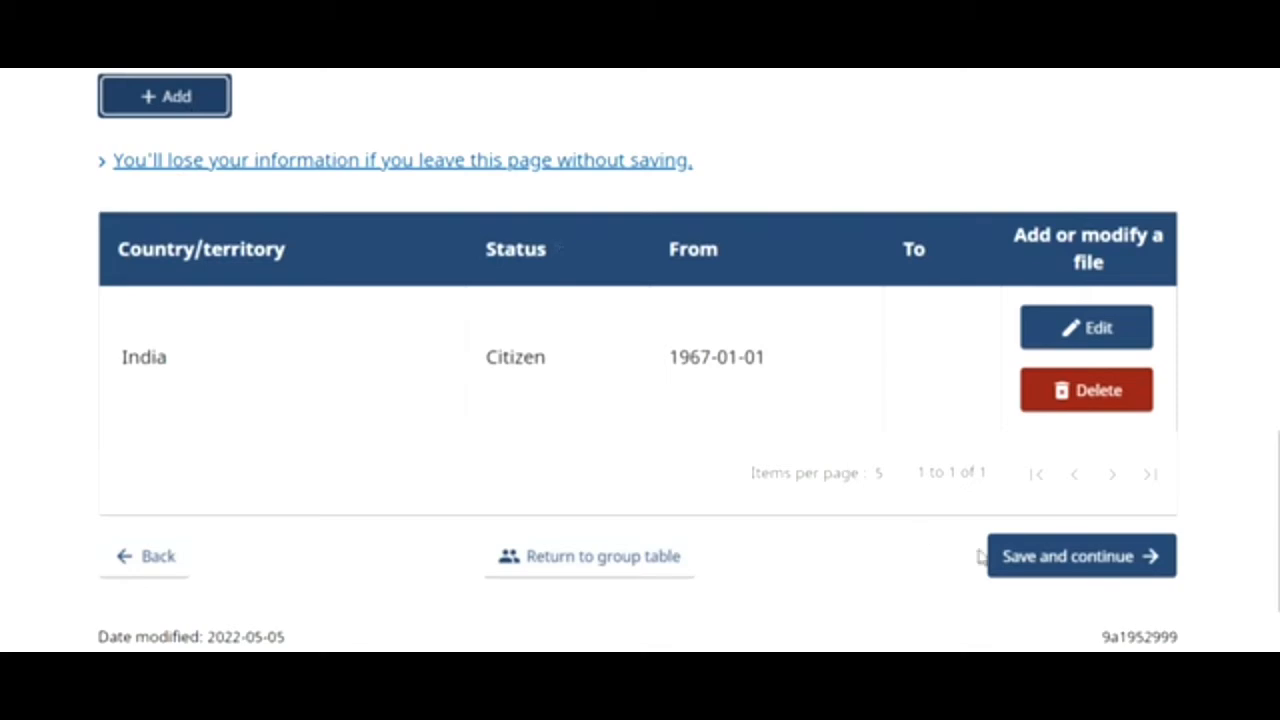
click(1041, 562)
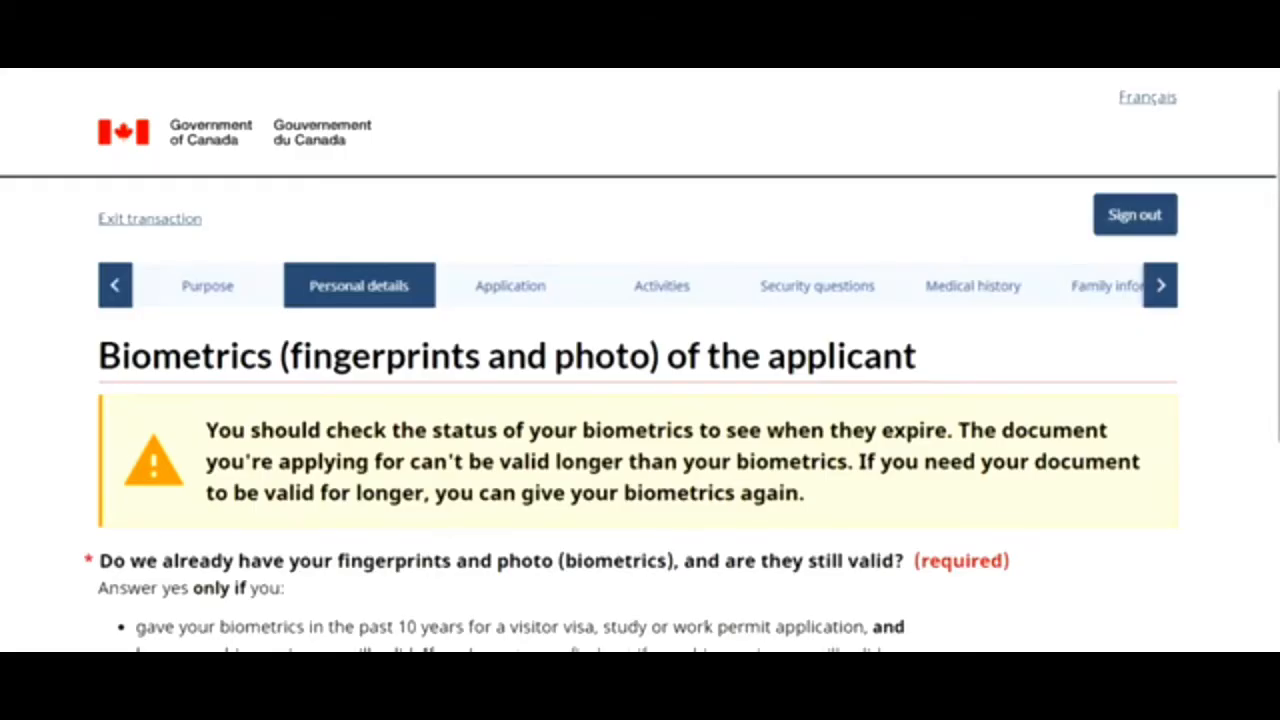
- Answer No to already having valid biometrics on file, and save and continue
scroll(715, 260, down, 3)
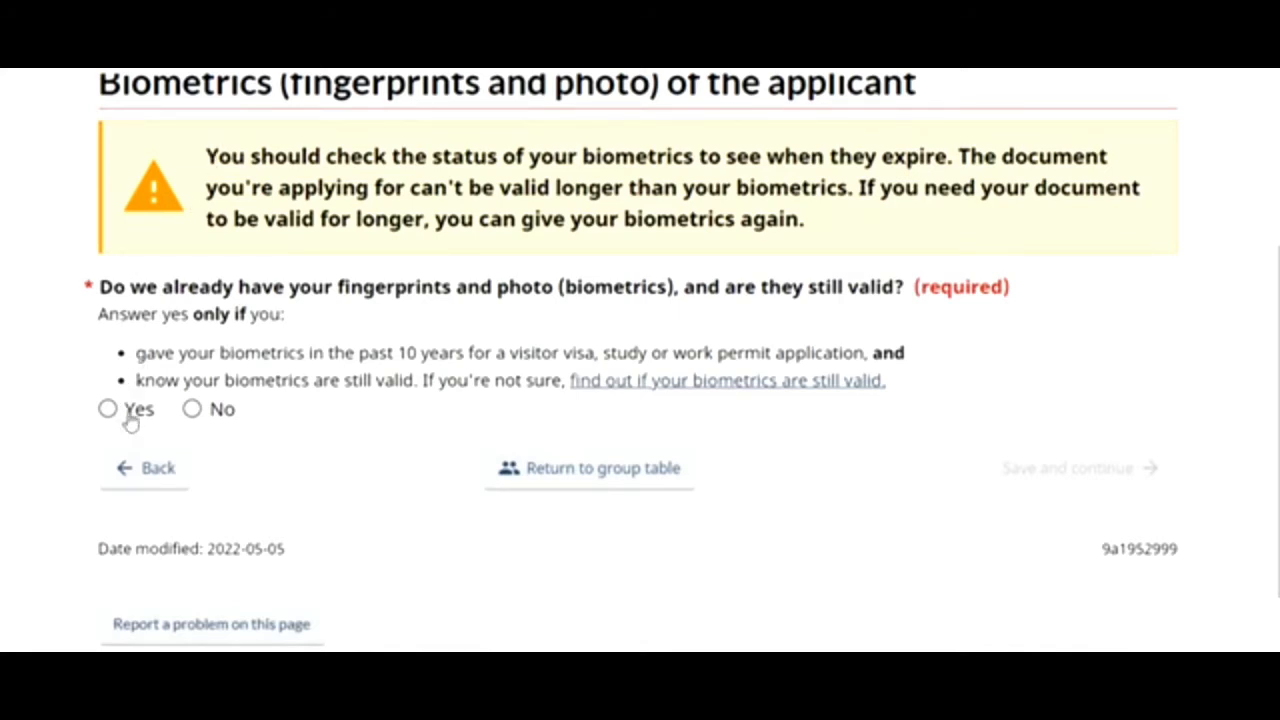
click(191, 409)
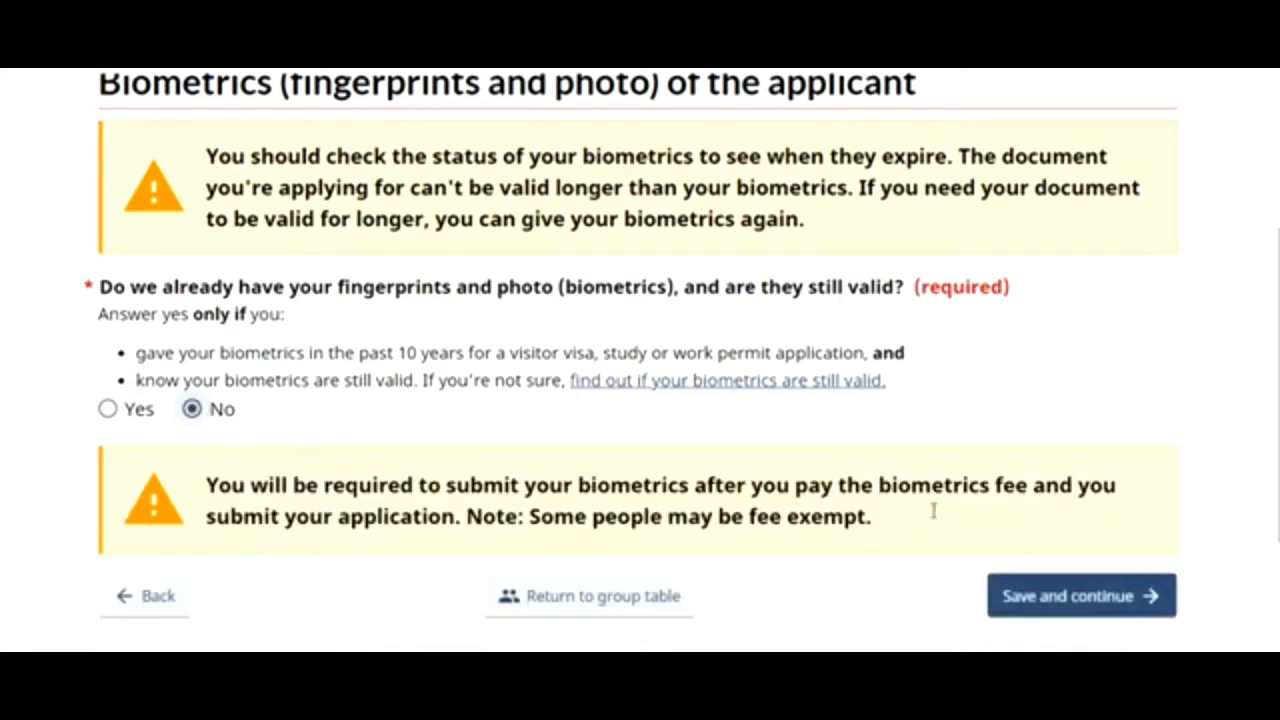
click(1078, 598)
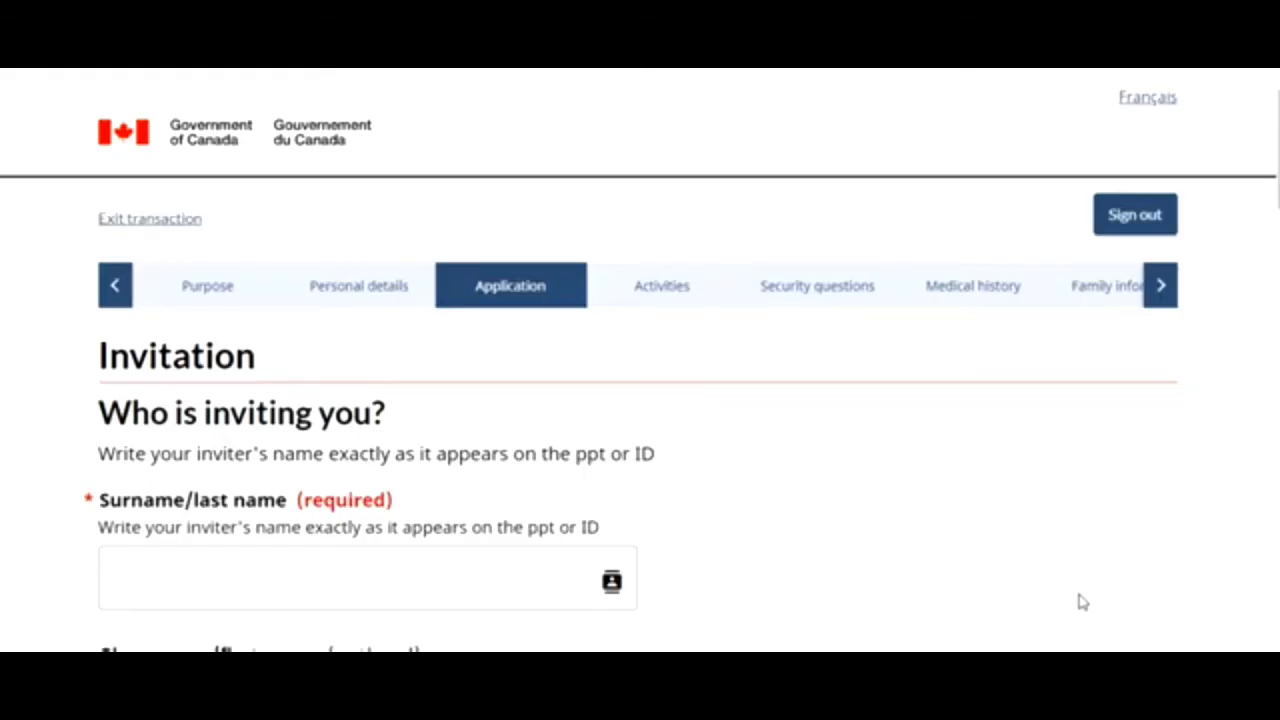
- Go through the invitation form, enter the inviter's surname and given name, and set the relationship to Family member
scroll(640, 360, down, 3)
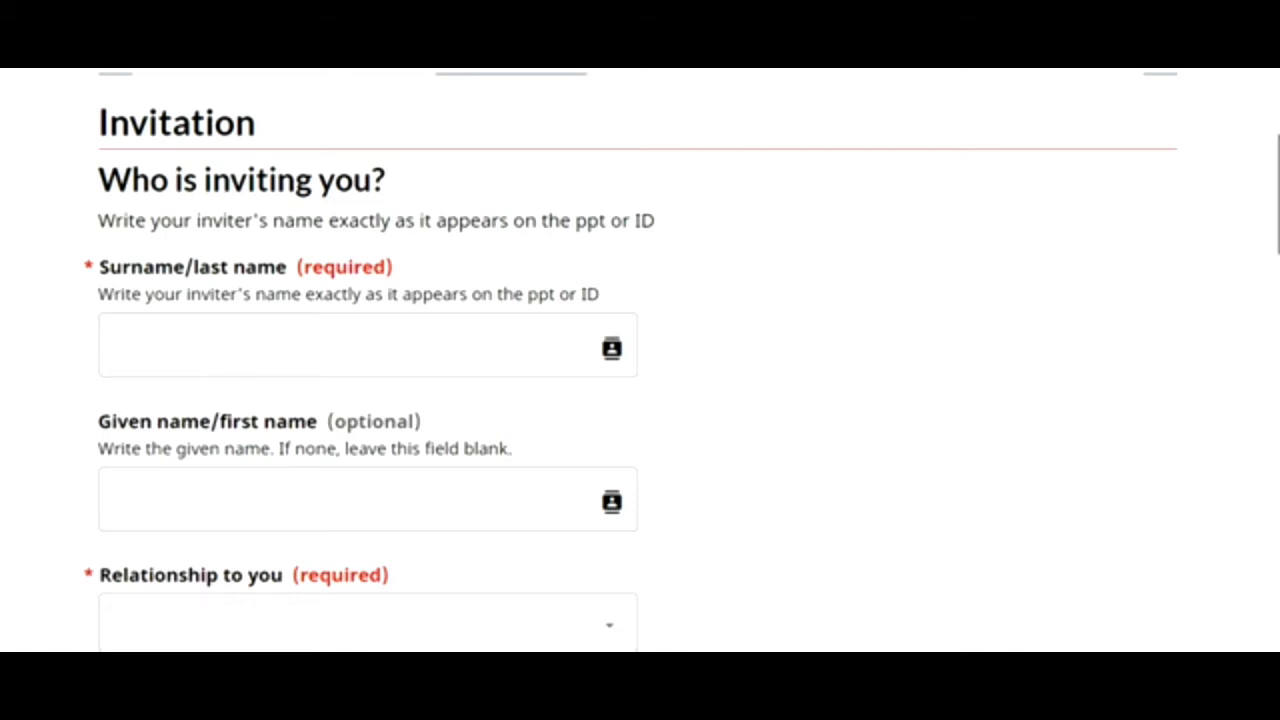
scroll(640, 360, down, 5)
scroll(640, 360, down, 10)
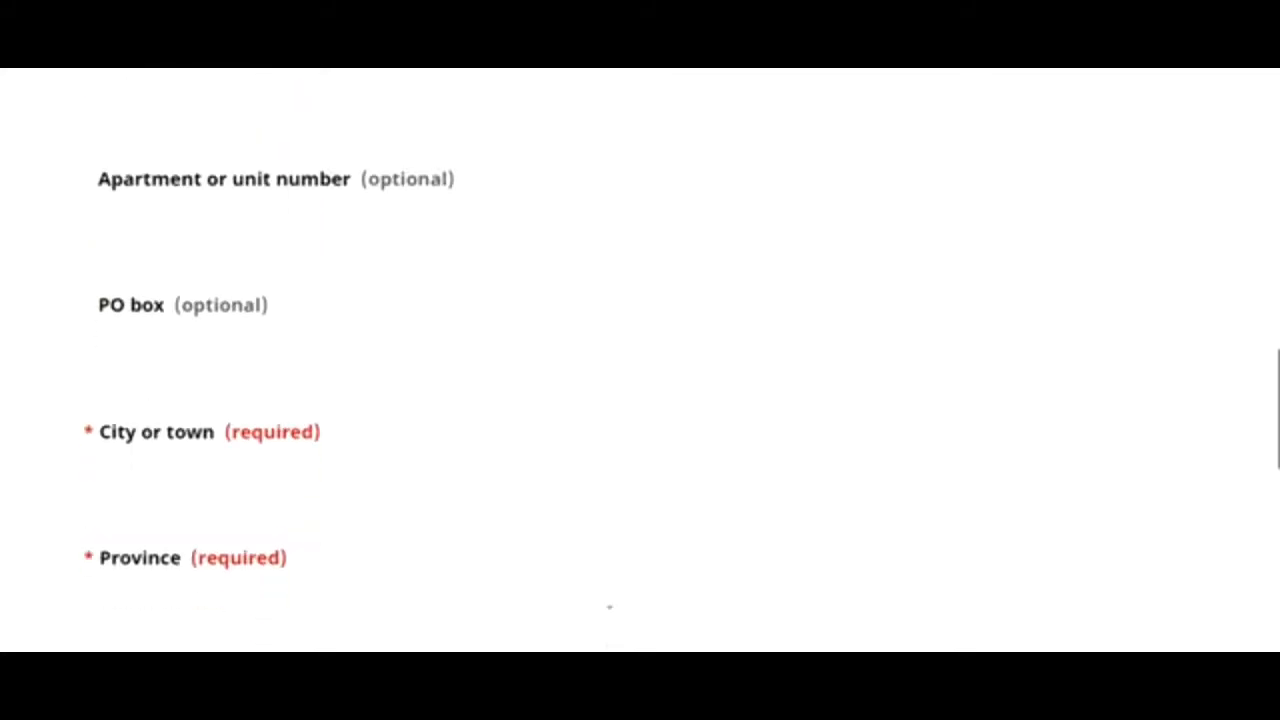
scroll(640, 360, down, 4)
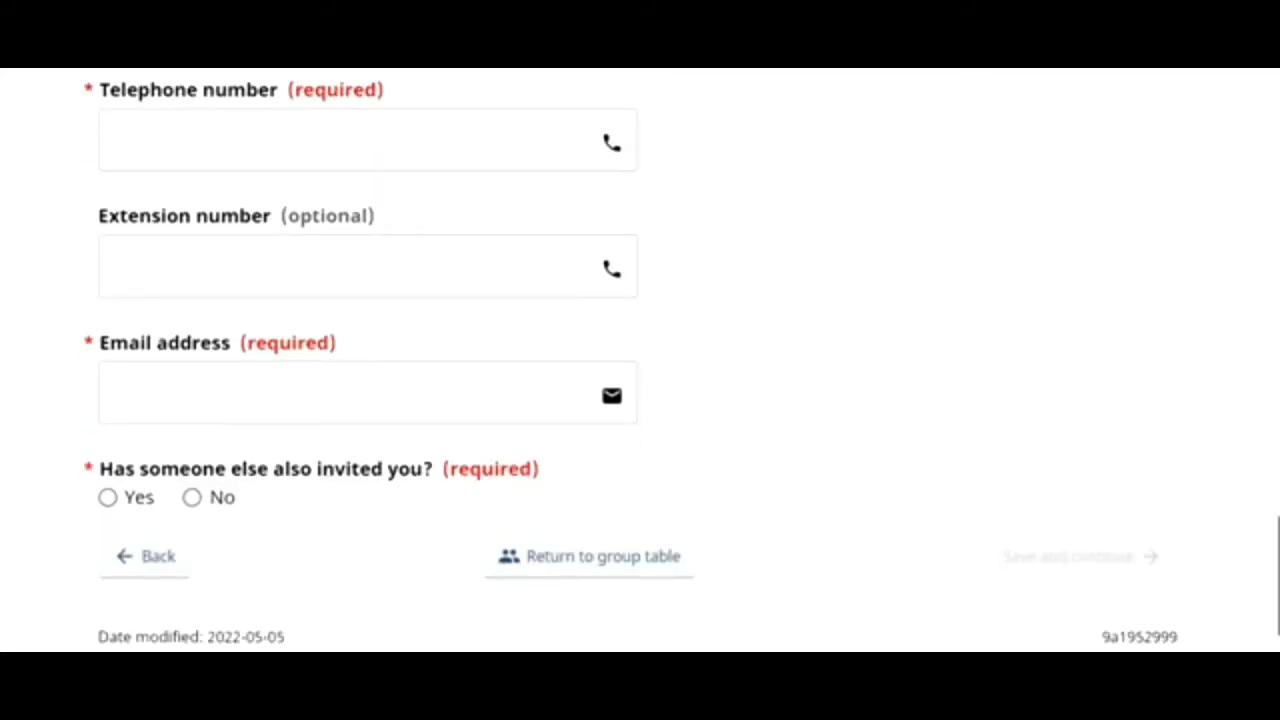
scroll(1237, 471, up, 20)
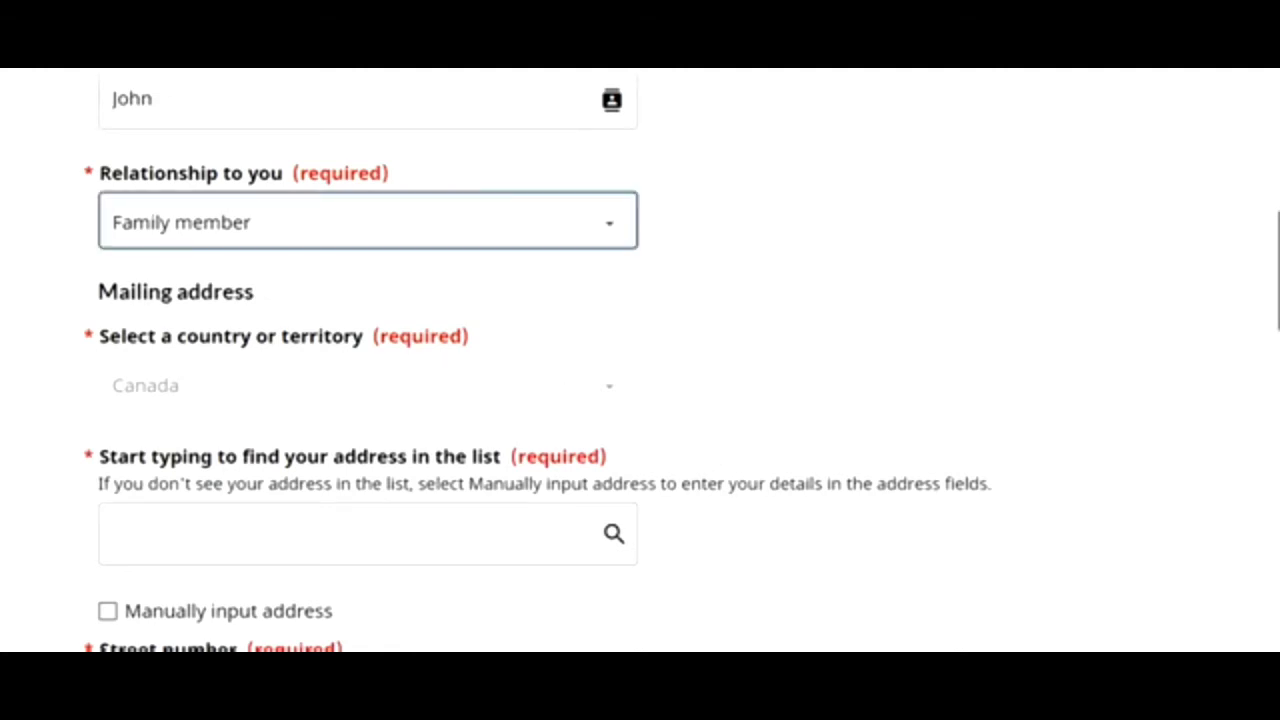
- Choose manual input for the inviter's Canadian mailing address, complete the remaining invitation details, and save and continue
scroll(367, 222, down, 2)
scroll(640, 360, down, 1)
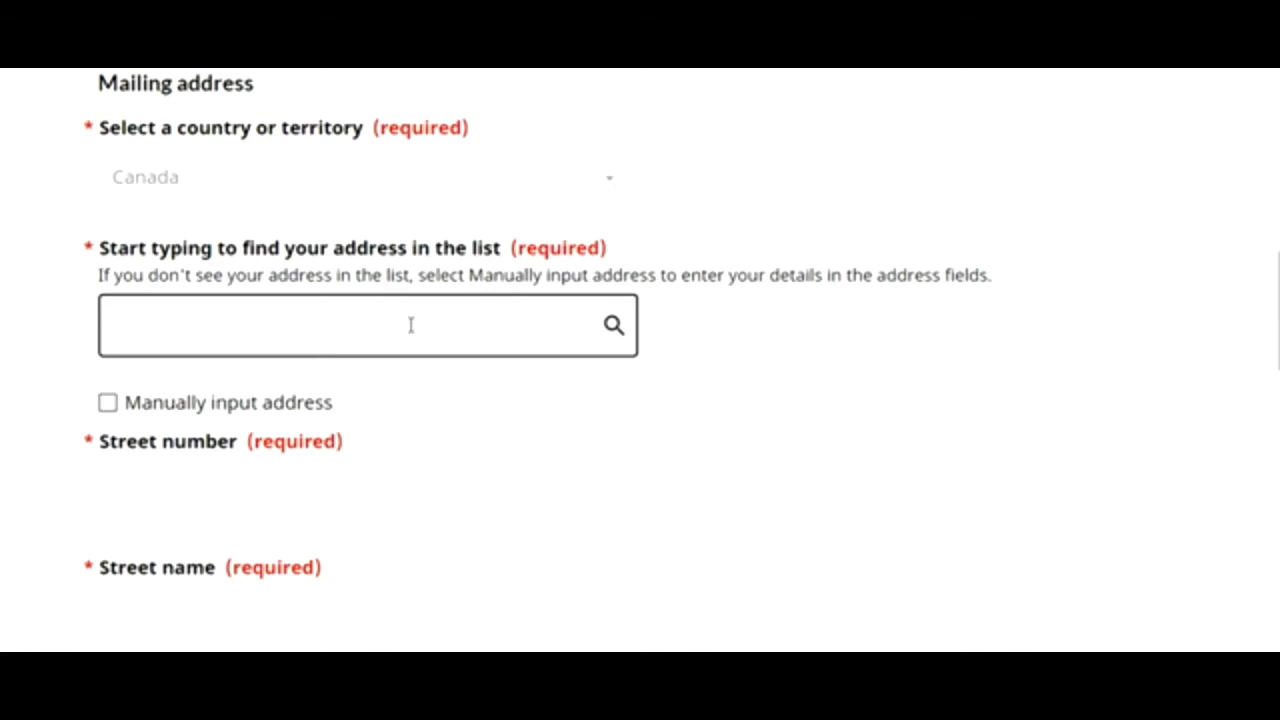
click(107, 402)
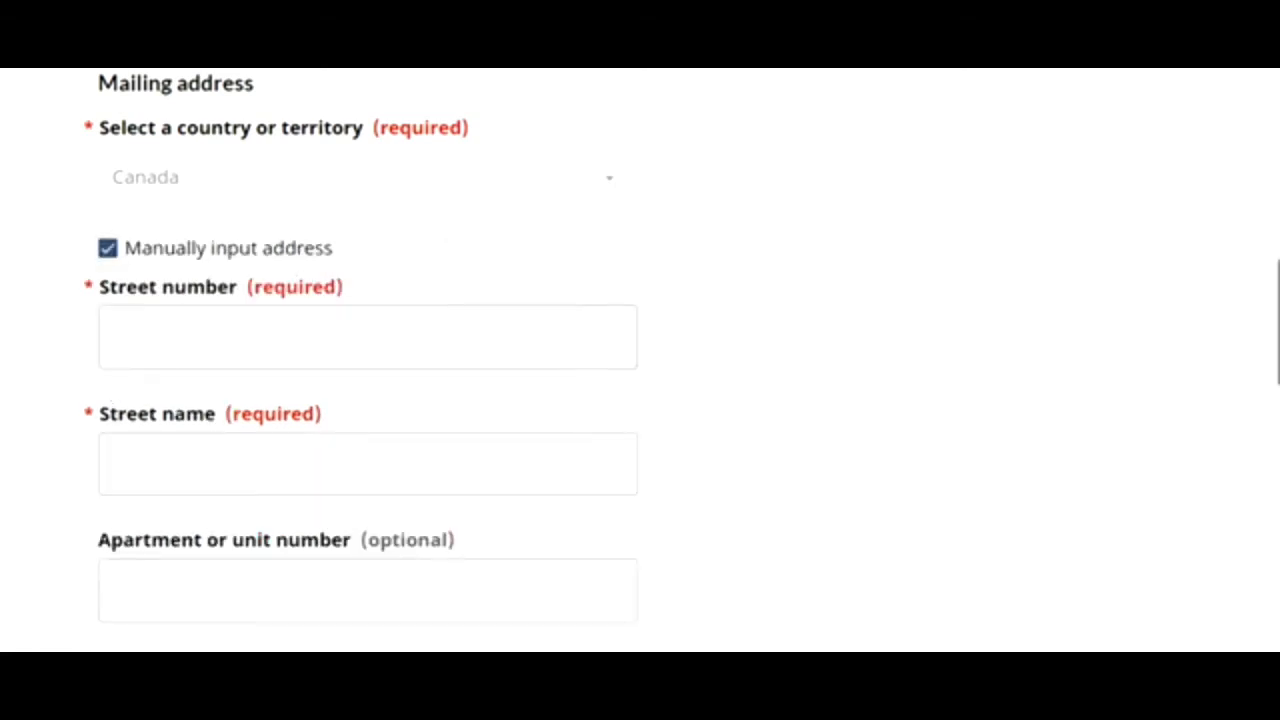
scroll(1276, 320, down, 1)
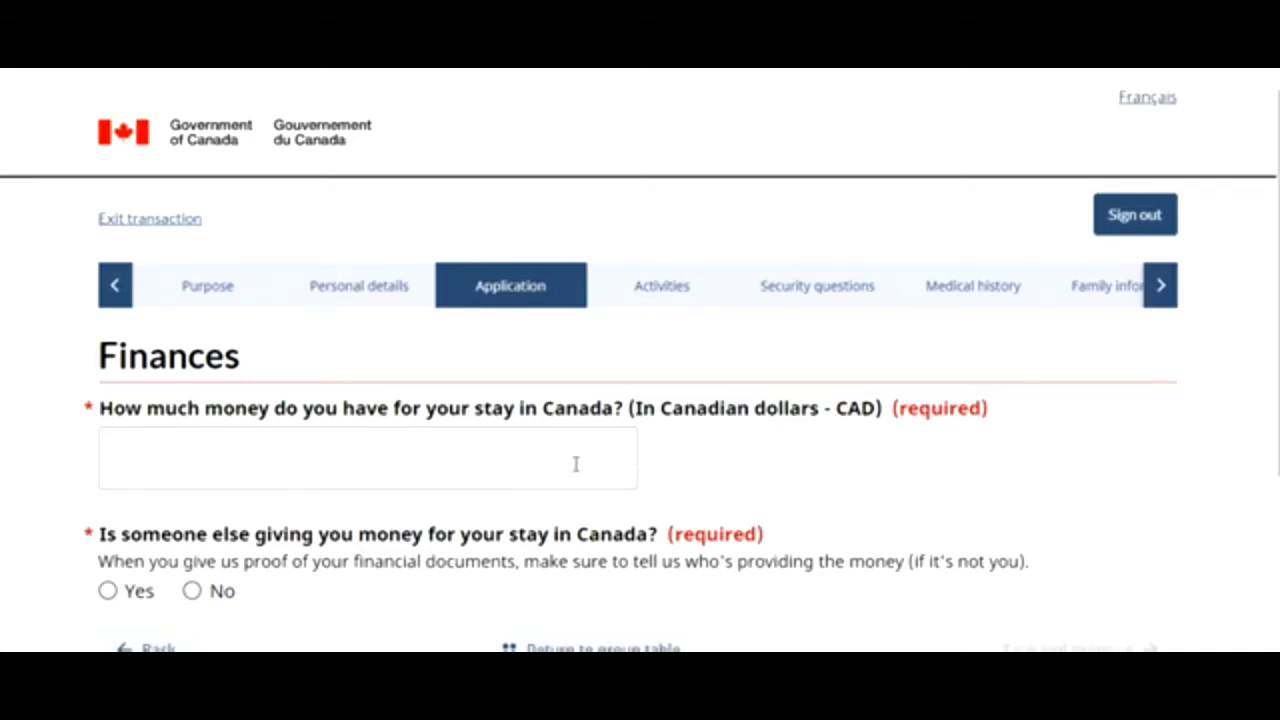
- Enter 50000 CAD as the money available for the stay, answer No to someone else providing money, and save and continue
click(192, 590)
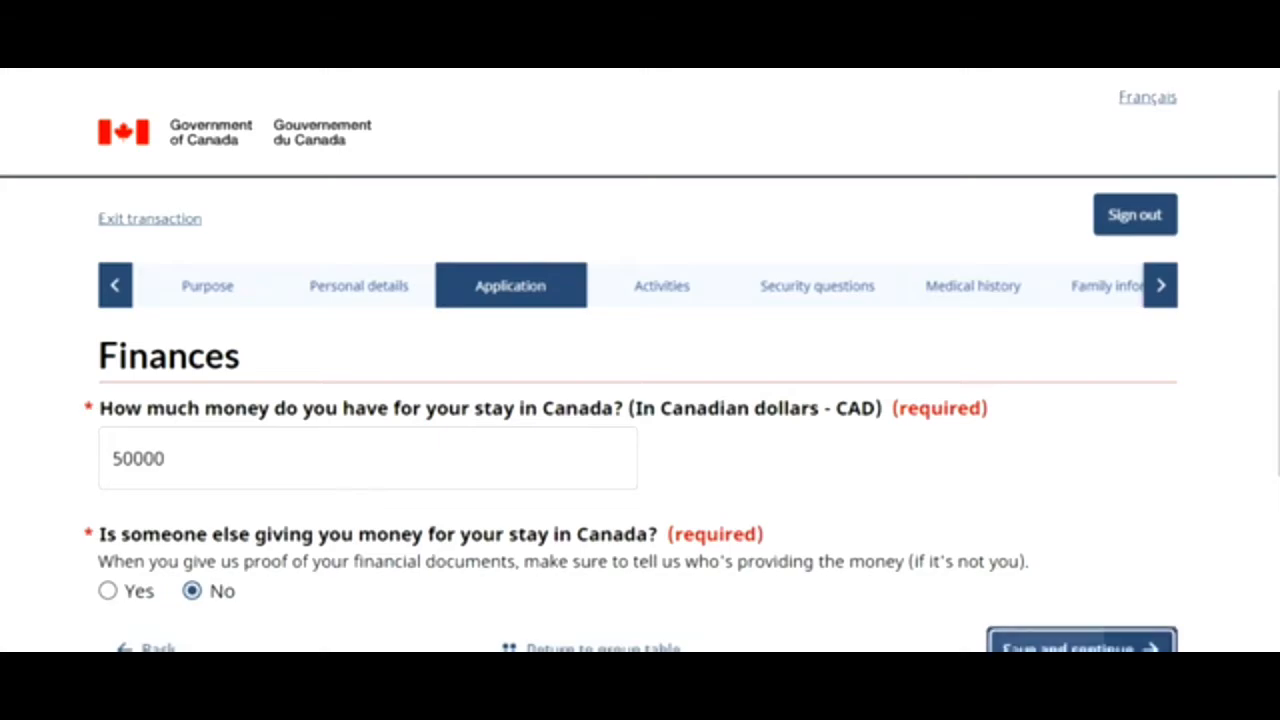
click(1081, 645)
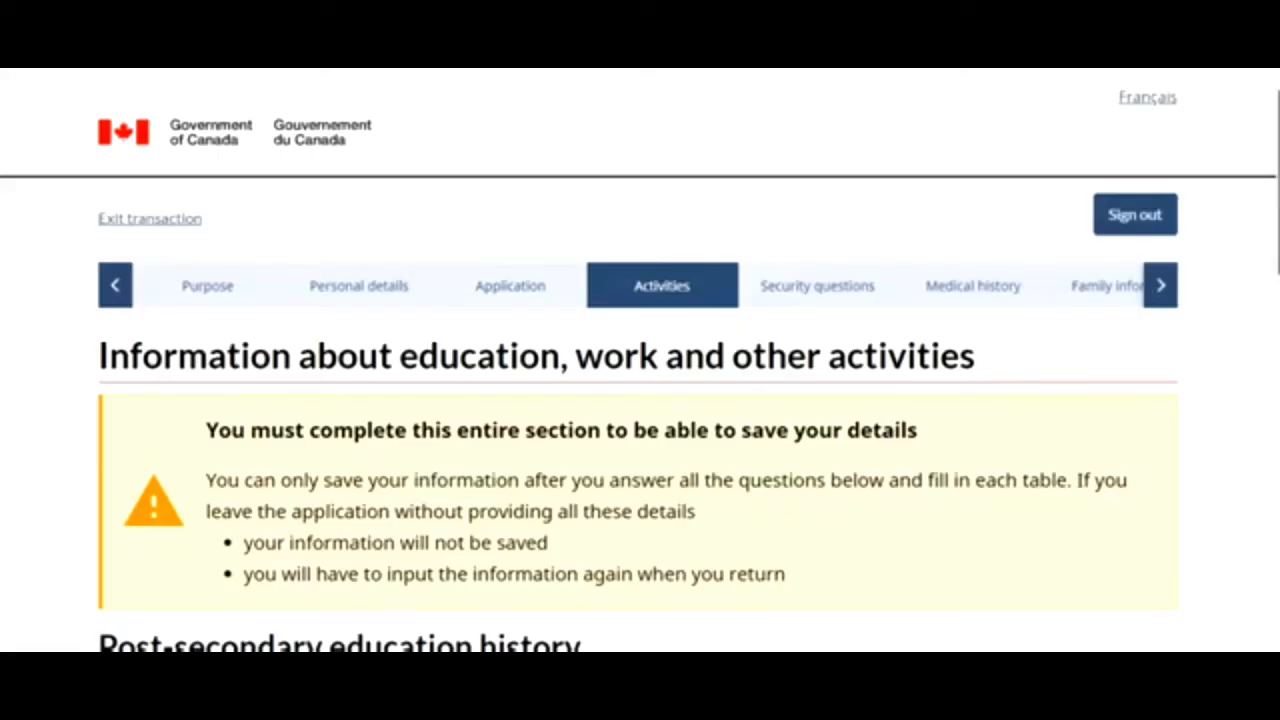
- Answer Yes to post-secondary education and add a Bachelor's in Arts, Fine/Visual/Performing at Delhi Arts School, India, from March 1985 to May 1988
drag(1278, 224, 1278, 350)
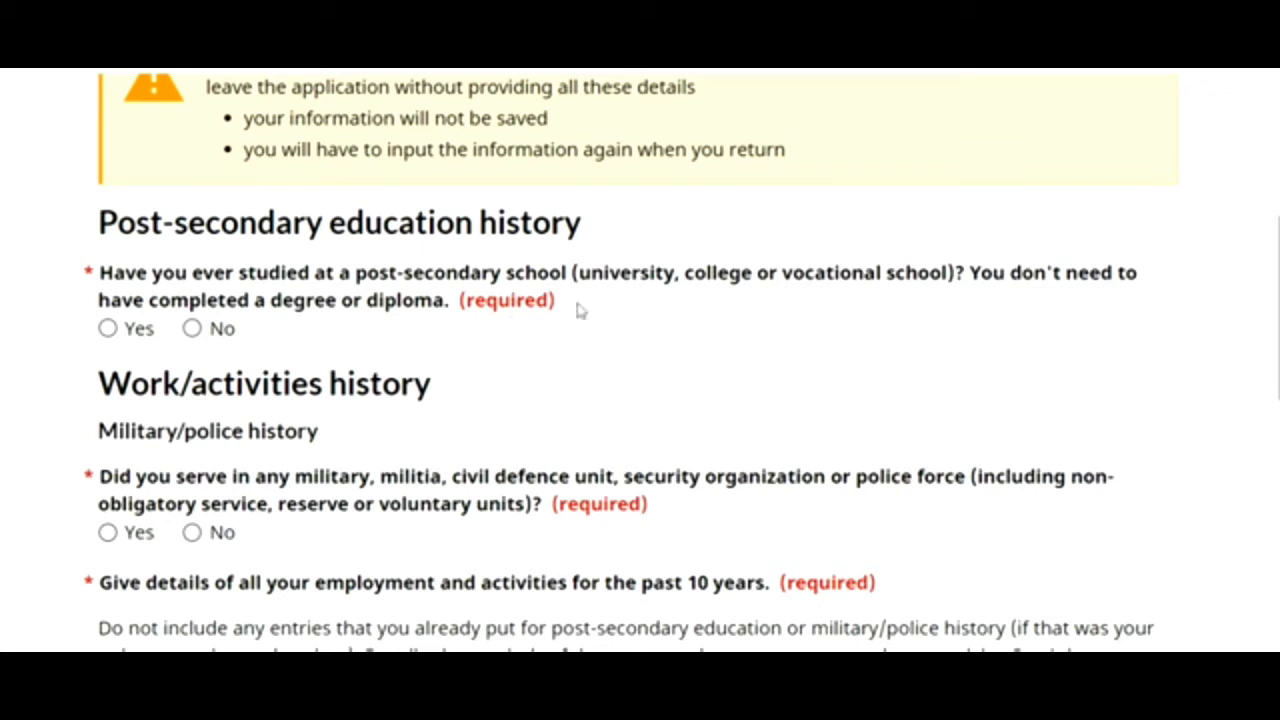
click(107, 333)
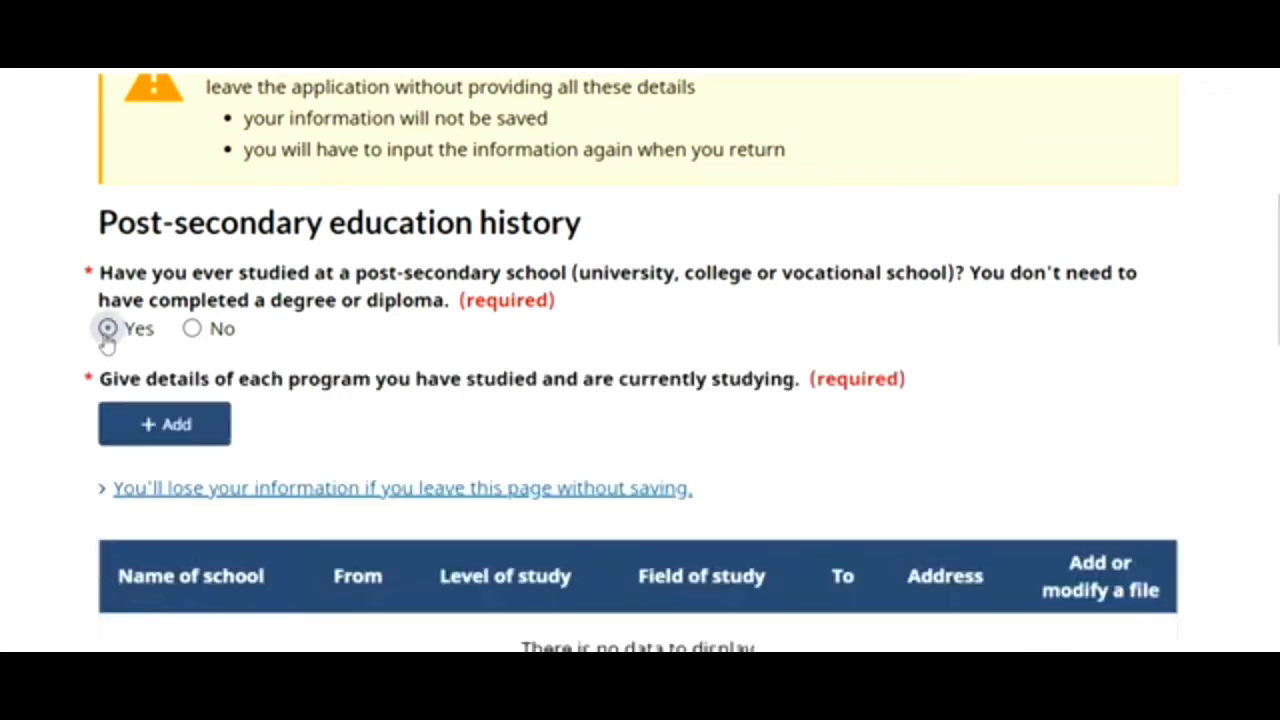
click(155, 423)
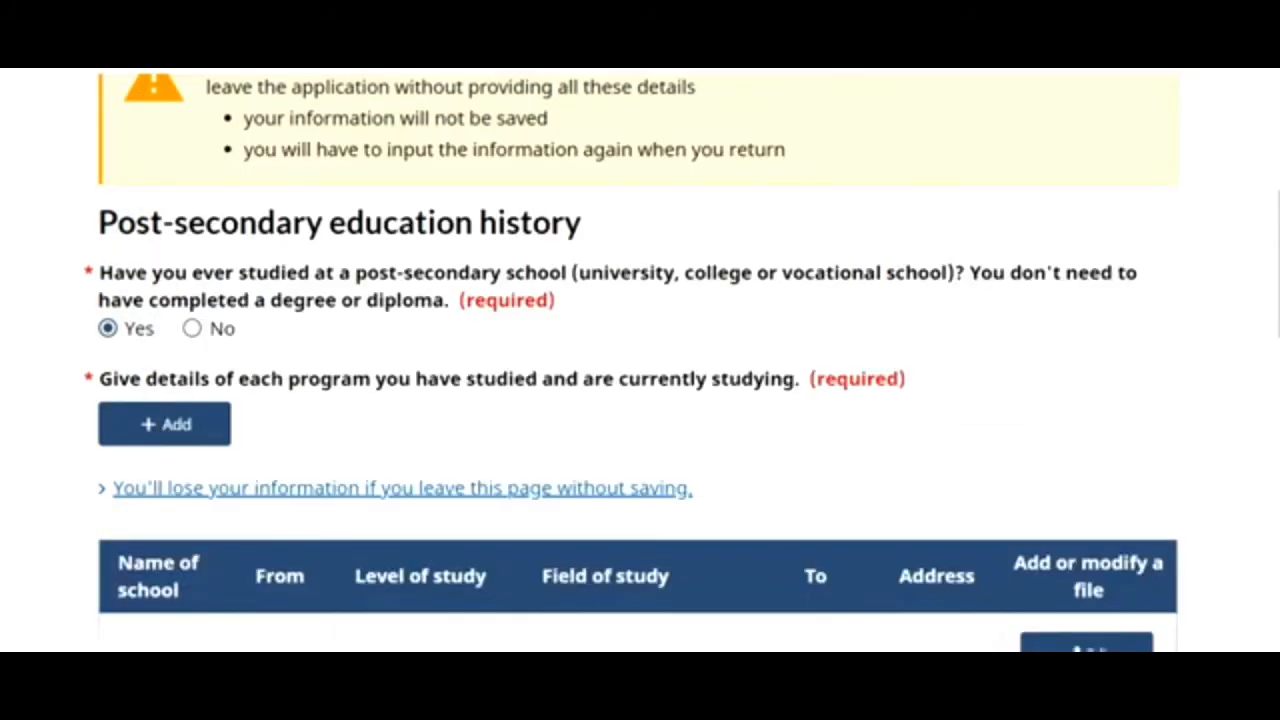
scroll(640, 360, down, 5)
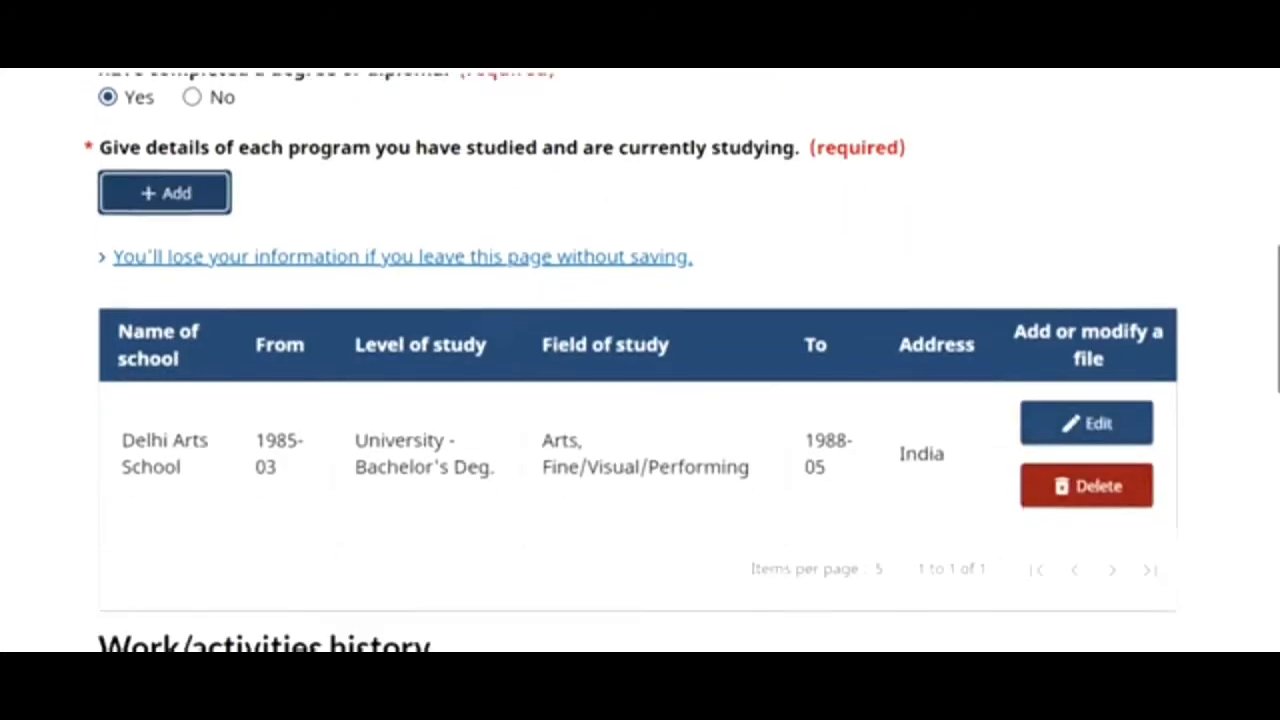
- Answer No to military or police service, and start a work history entry dated from June 2012 and marked Ongoing
scroll(640, 360, down, 2)
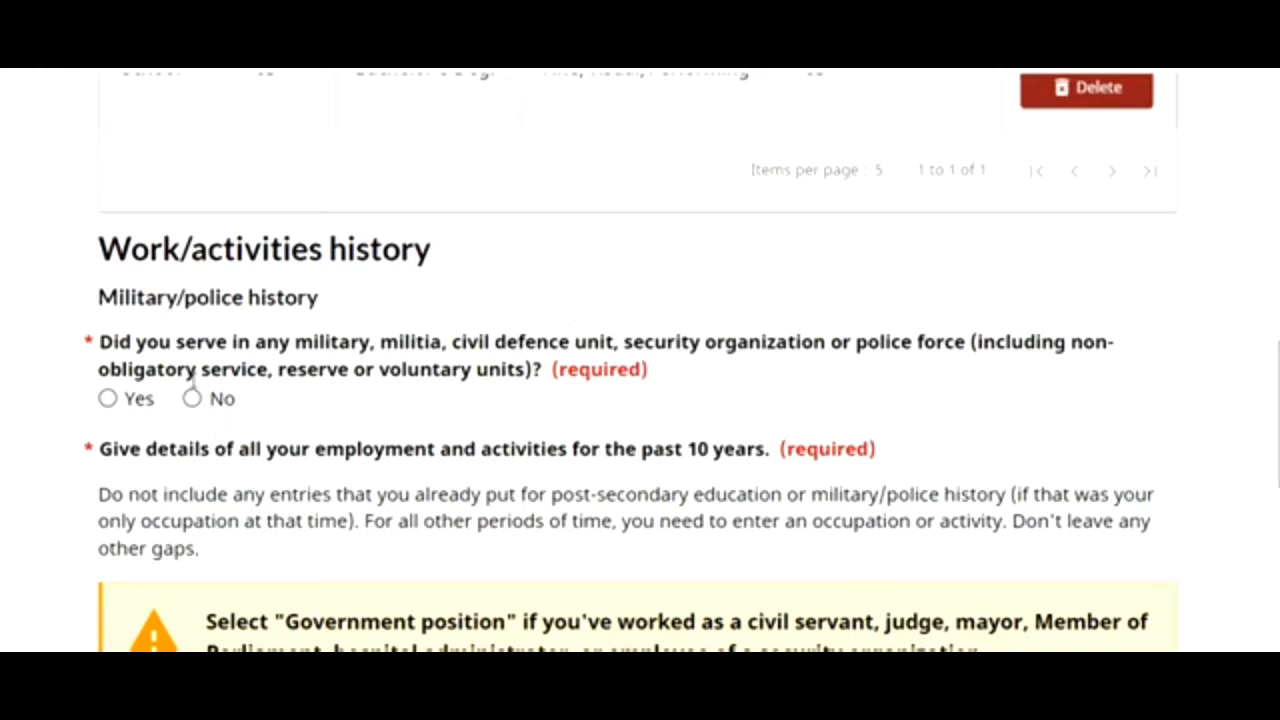
click(191, 399)
scroll(1271, 428, down, 2)
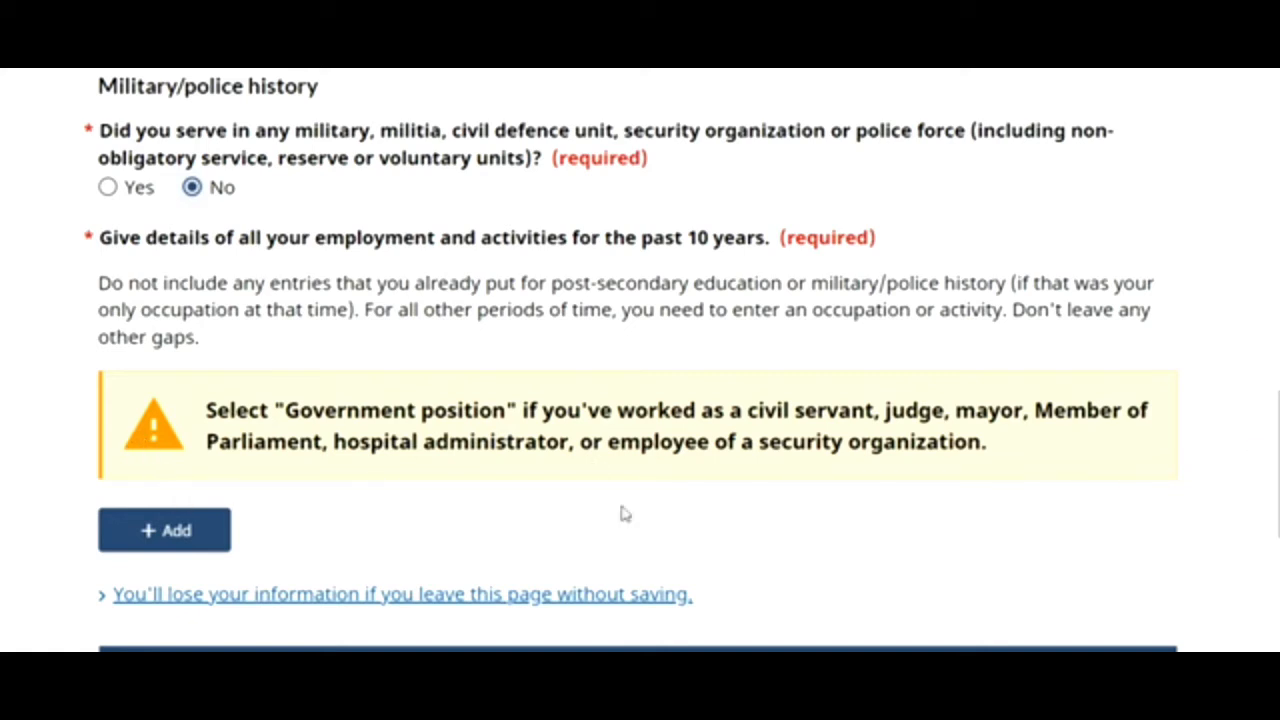
click(155, 533)
click(406, 333)
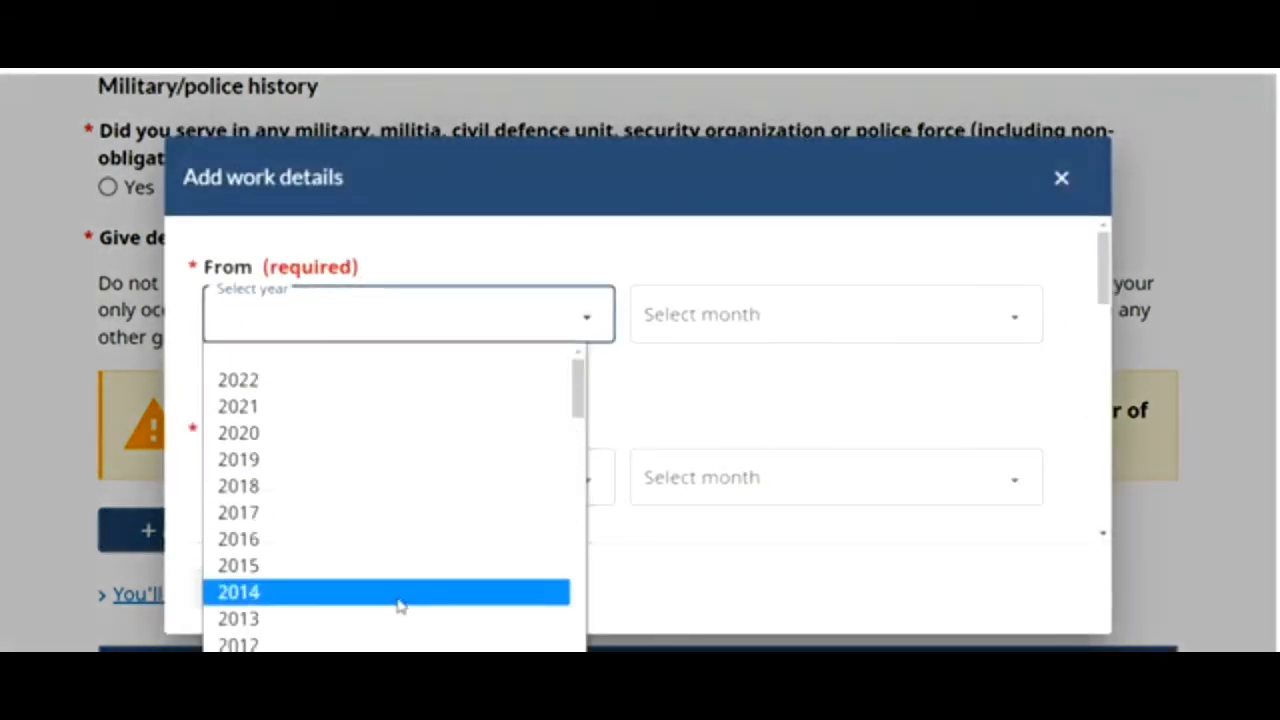
click(400, 644)
click(697, 336)
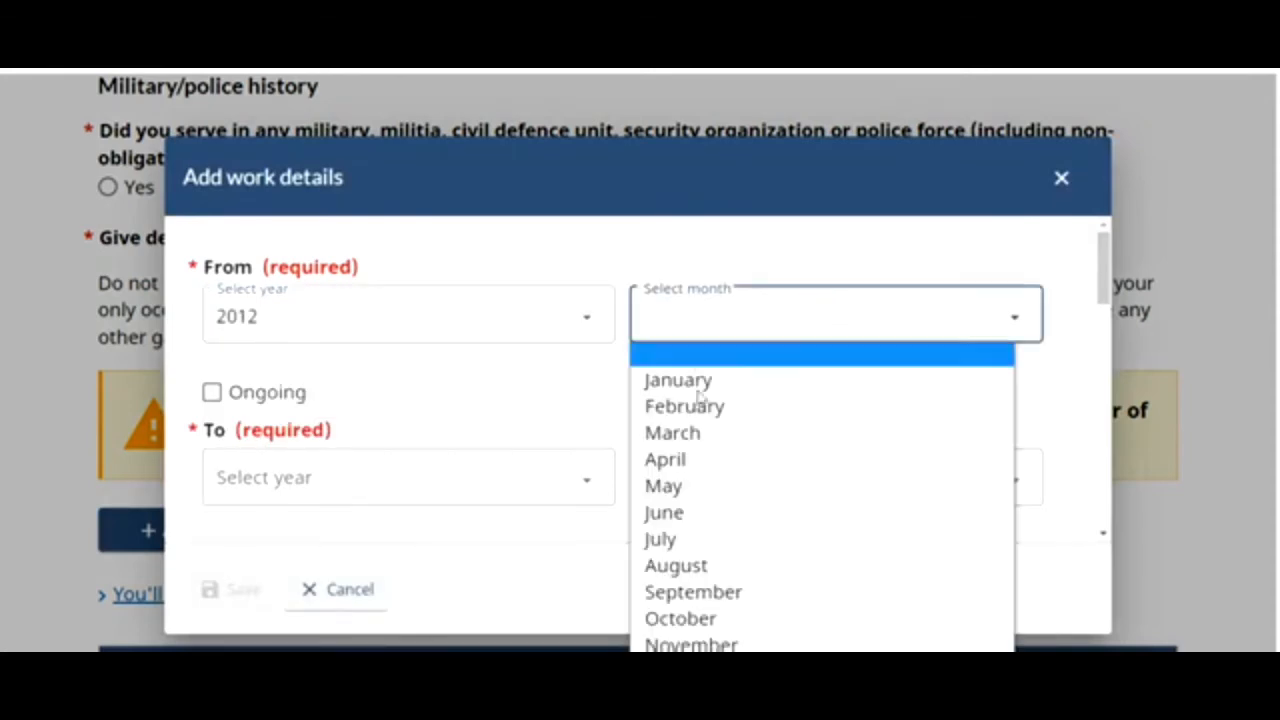
click(685, 511)
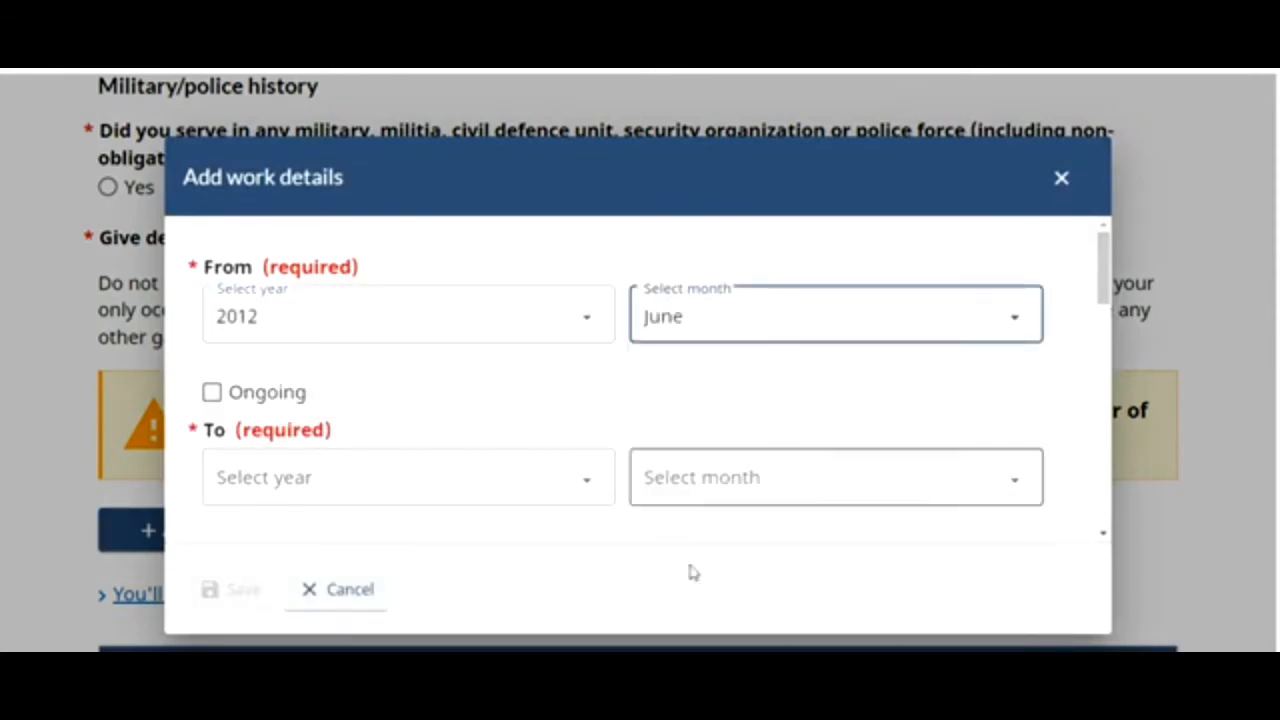
click(272, 399)
scroll(1103, 290, down, 1)
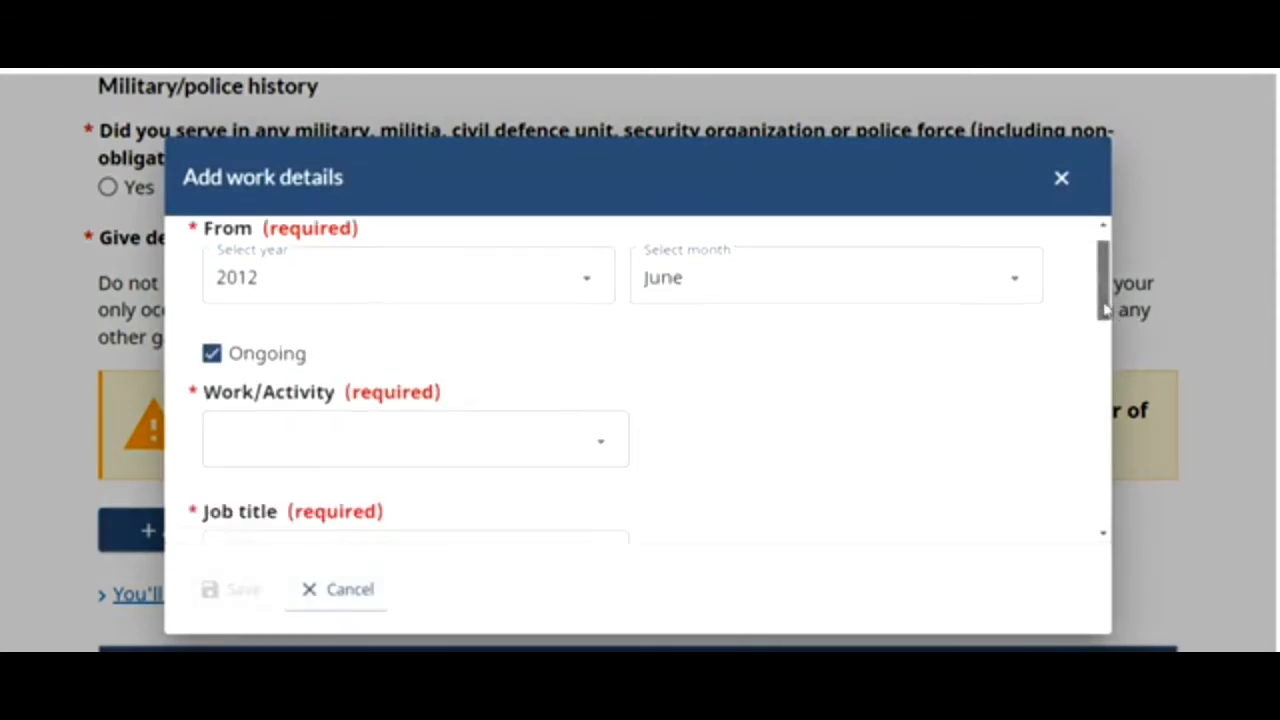
- Set the work activity to Business, finance and administration occupations and the job title to Cashiers
click(590, 401)
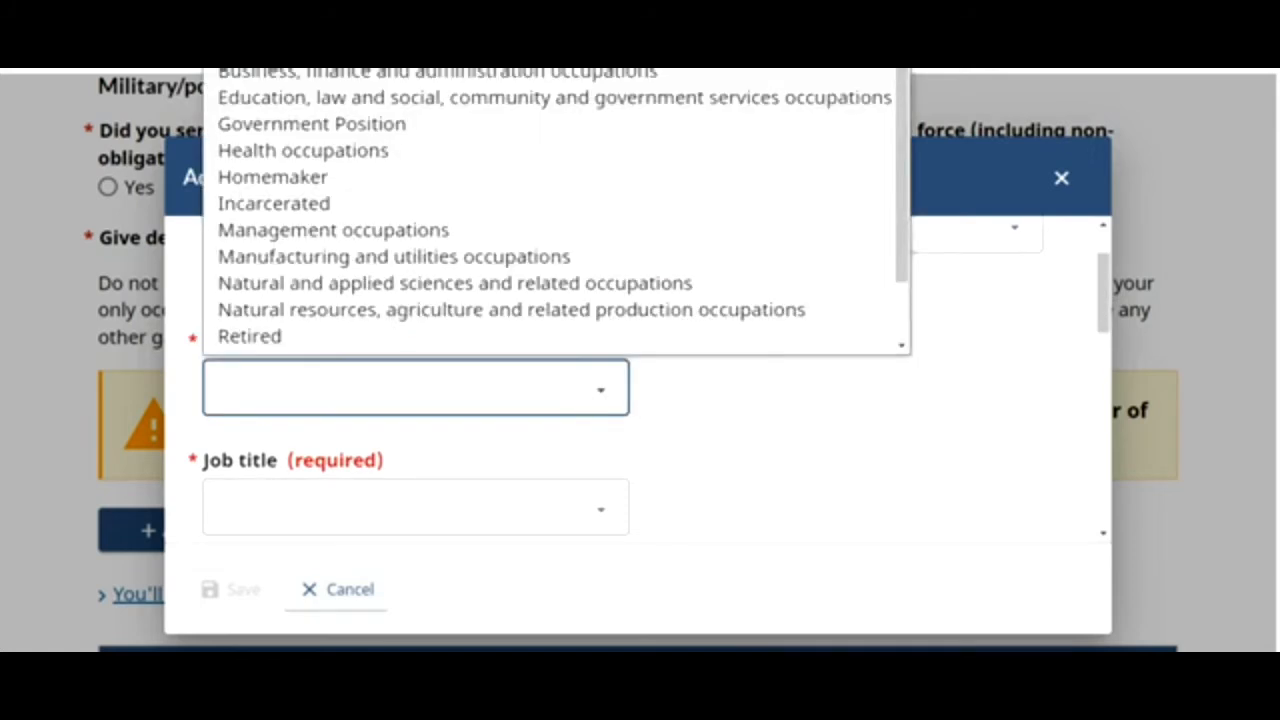
click(590, 78)
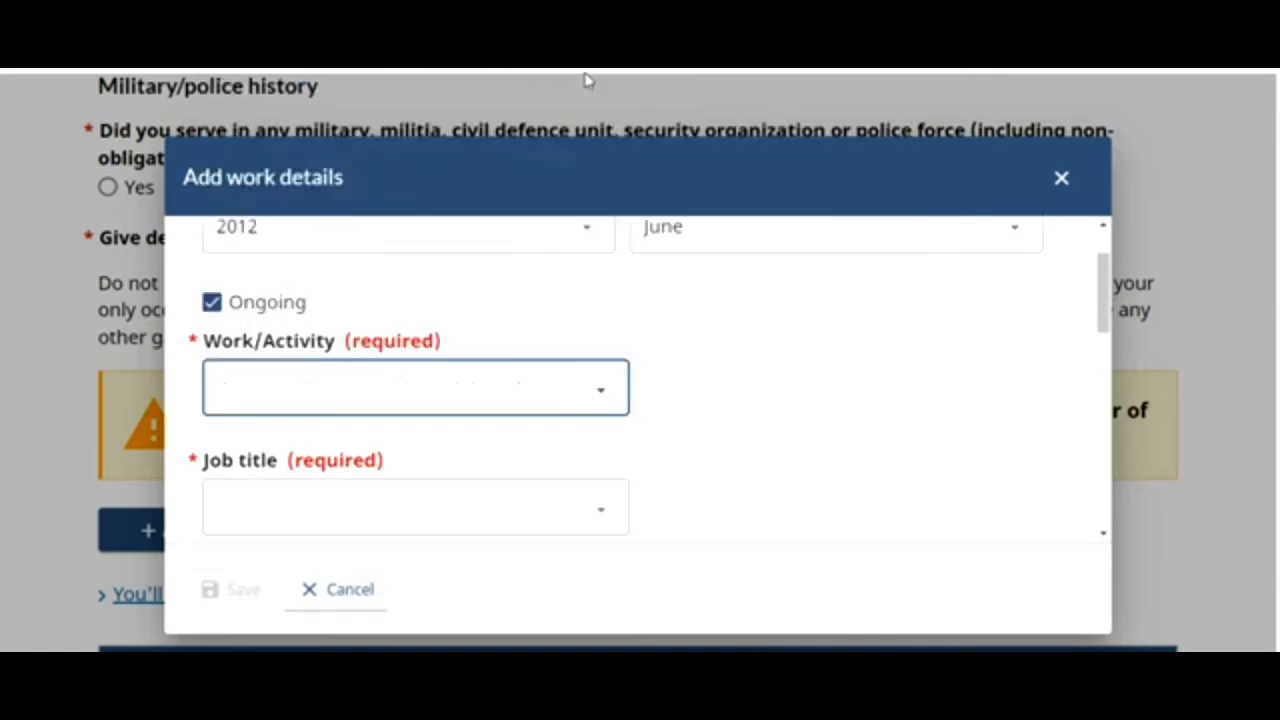
click(570, 512)
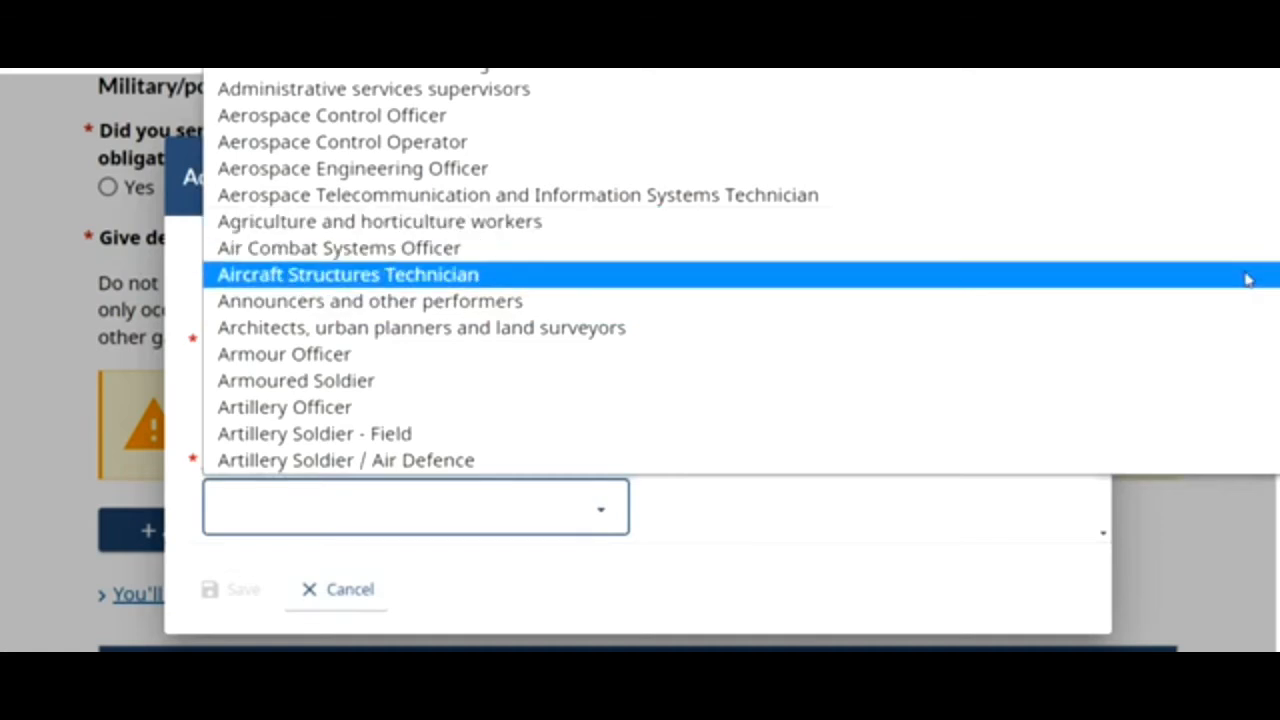
key(Down)
key(Down)
key(Down)
key(Down)
key(Down)
key(Down)
key(Down)
key(Down)
key(Down)
key(Down)
key(Down)
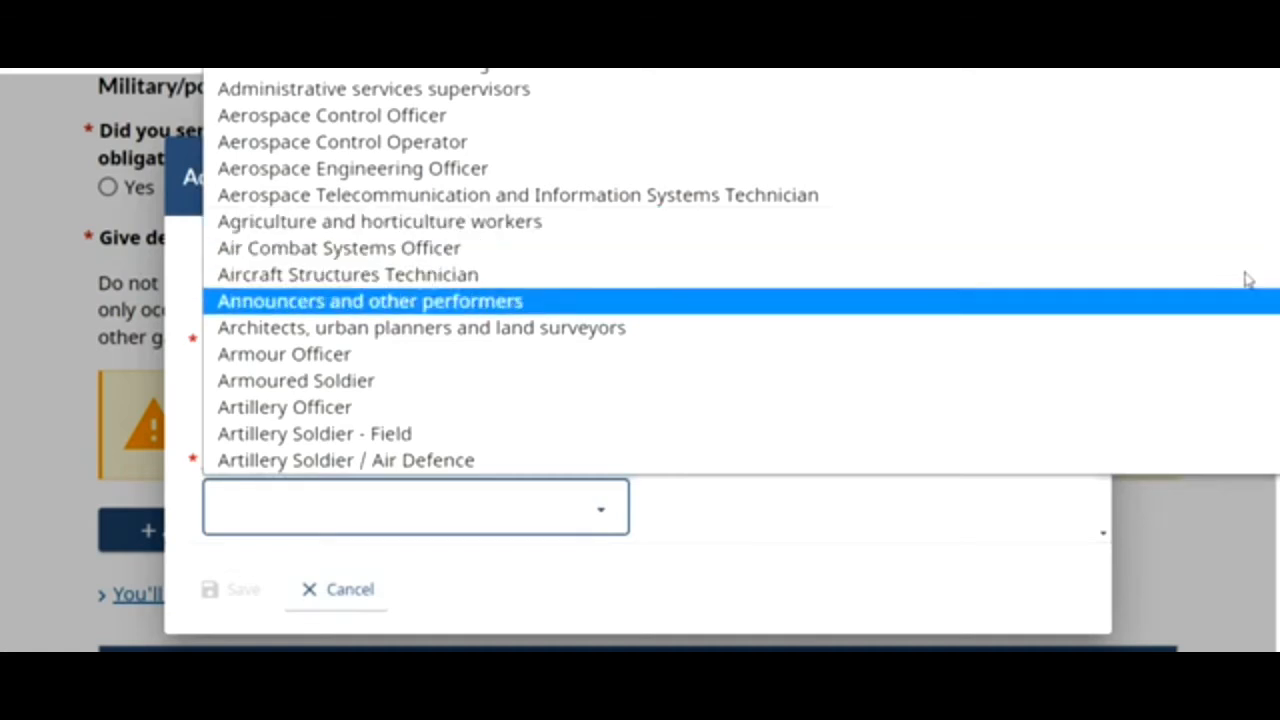
key(Down)
key(Down)
key(Down)
key(Down)
key(Down)
key(Down)
key(Down)
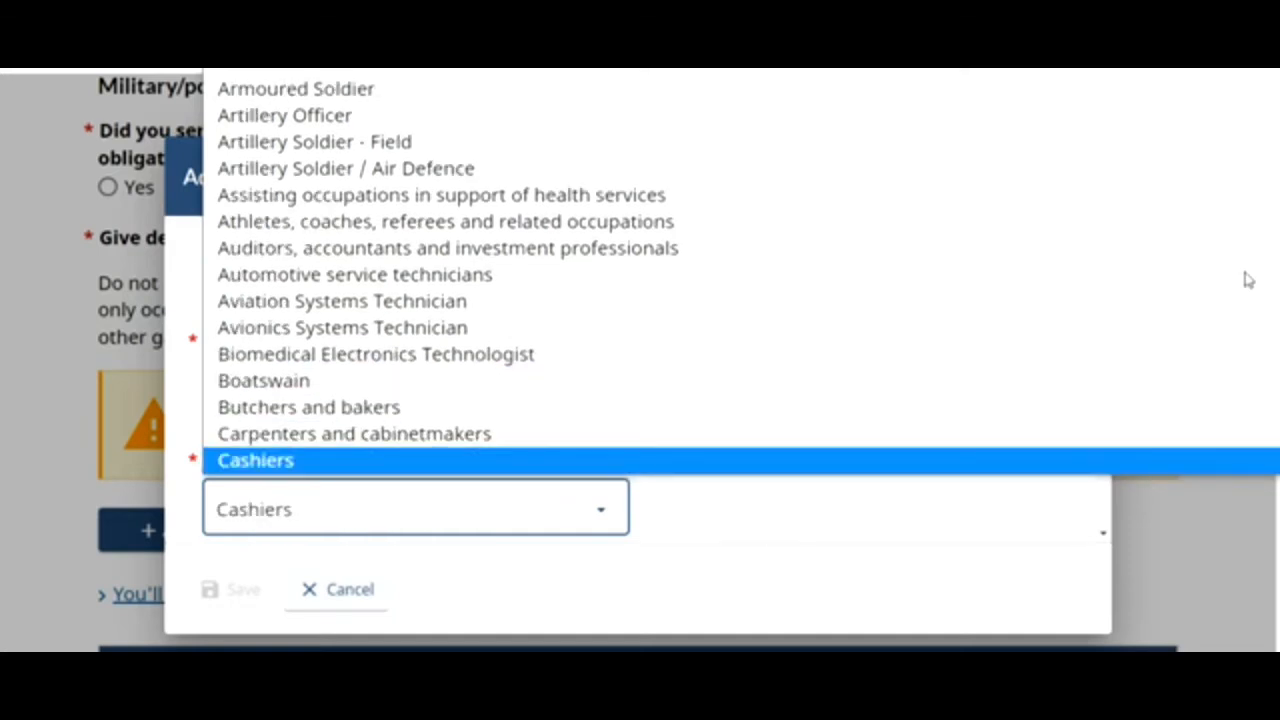
key(Return)
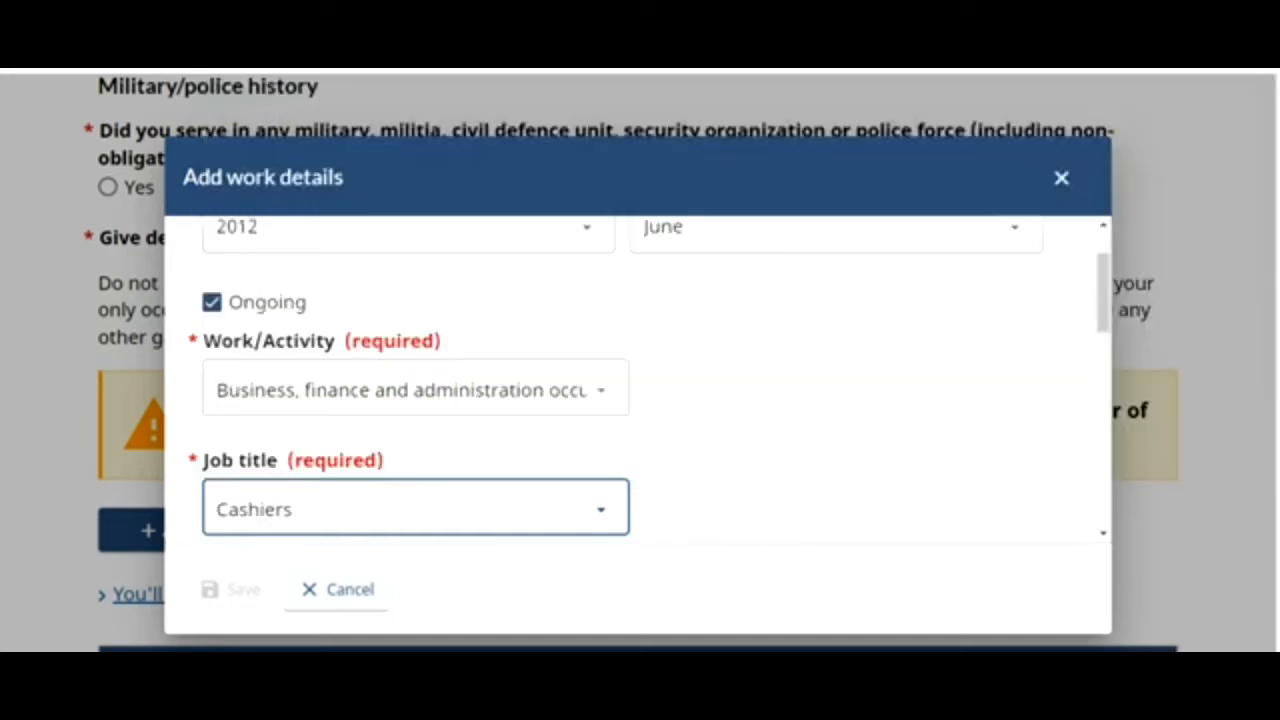
- Enter Smith Shop as the company/employer and fill in the main duties of the job with placeholder text
drag(1103, 311, 1118, 376)
drag(852, 271, 563, 263)
click(563, 263)
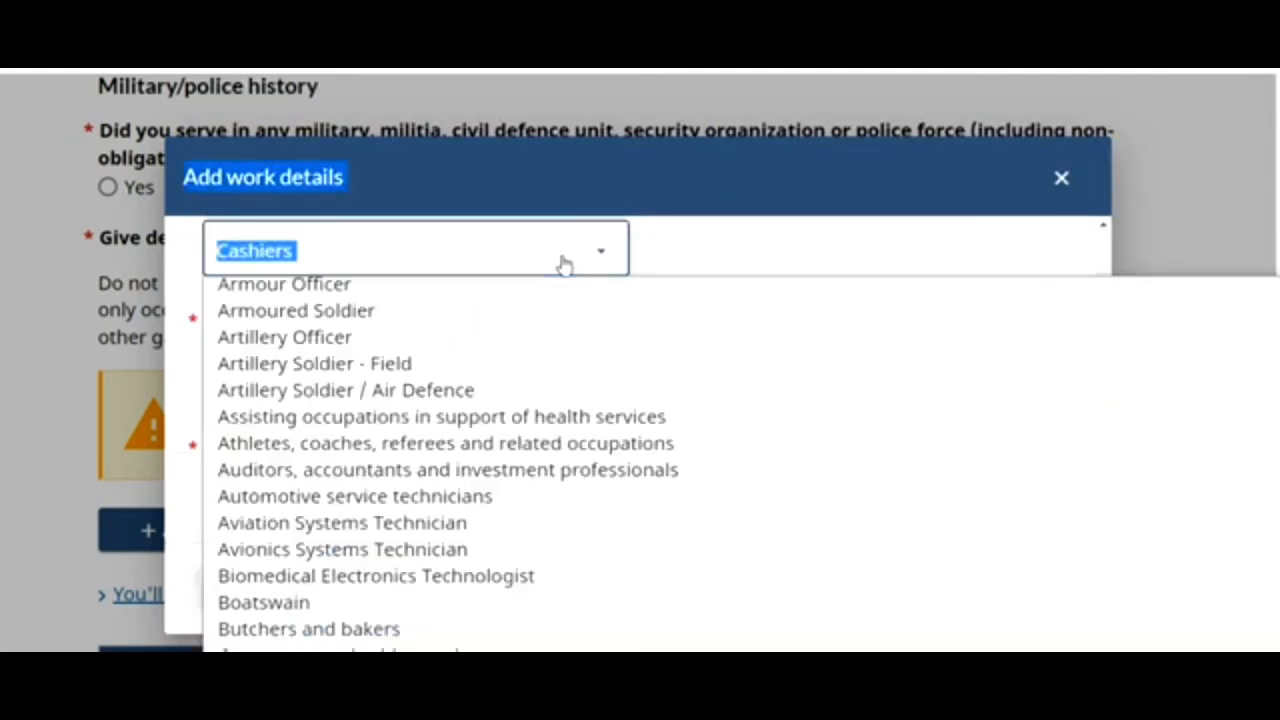
click(563, 263)
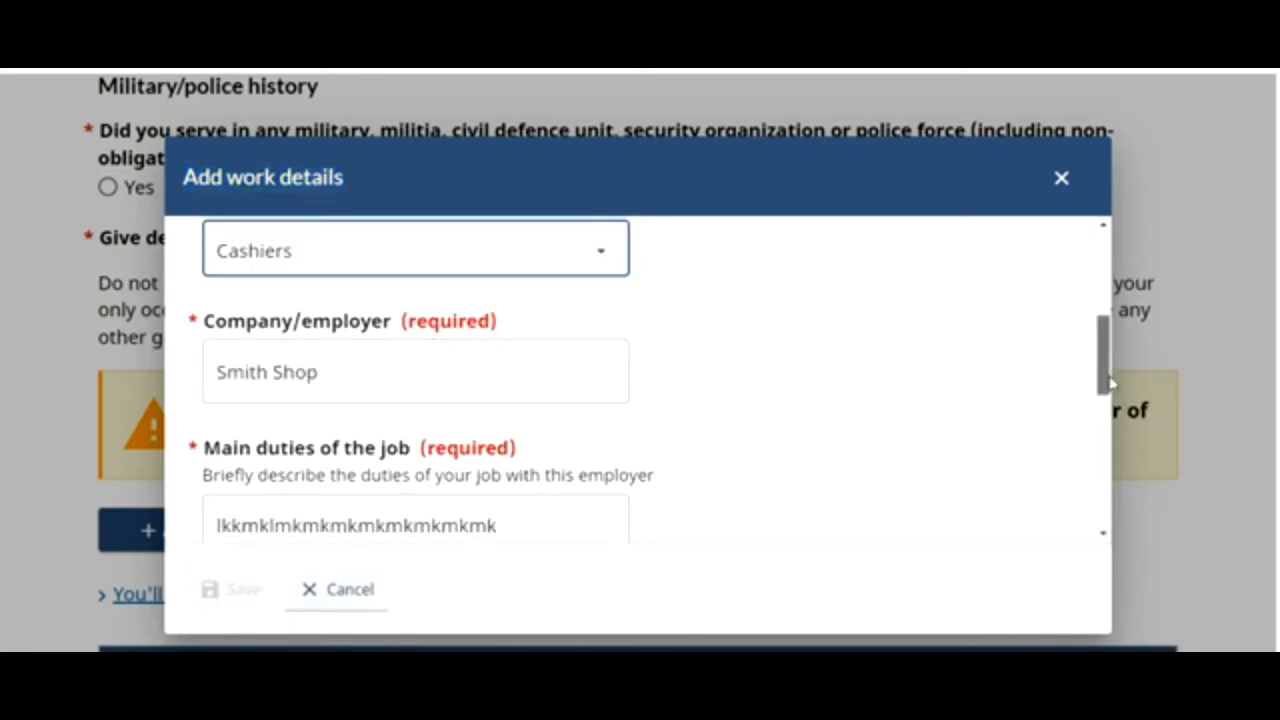
- Set the employer's country to India, complete the remaining address details, save the work entry, and save and continue from the activities page
drag(1110, 385, 1134, 466)
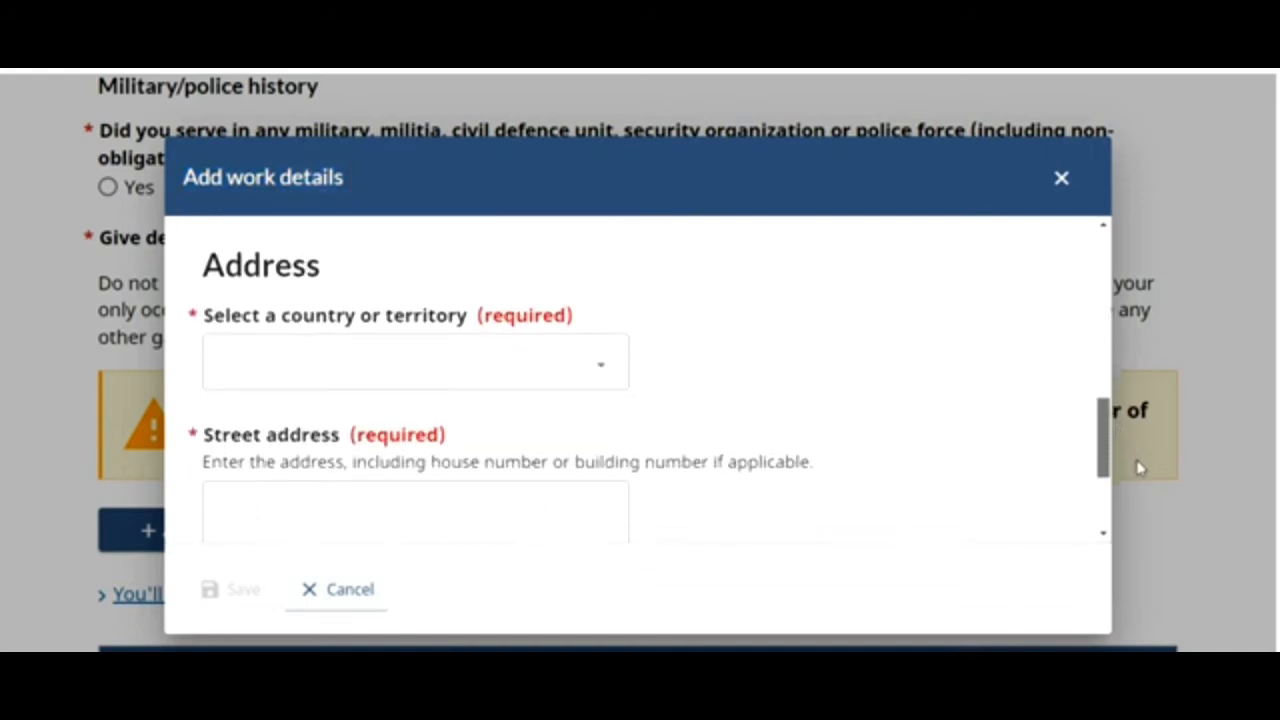
click(530, 381)
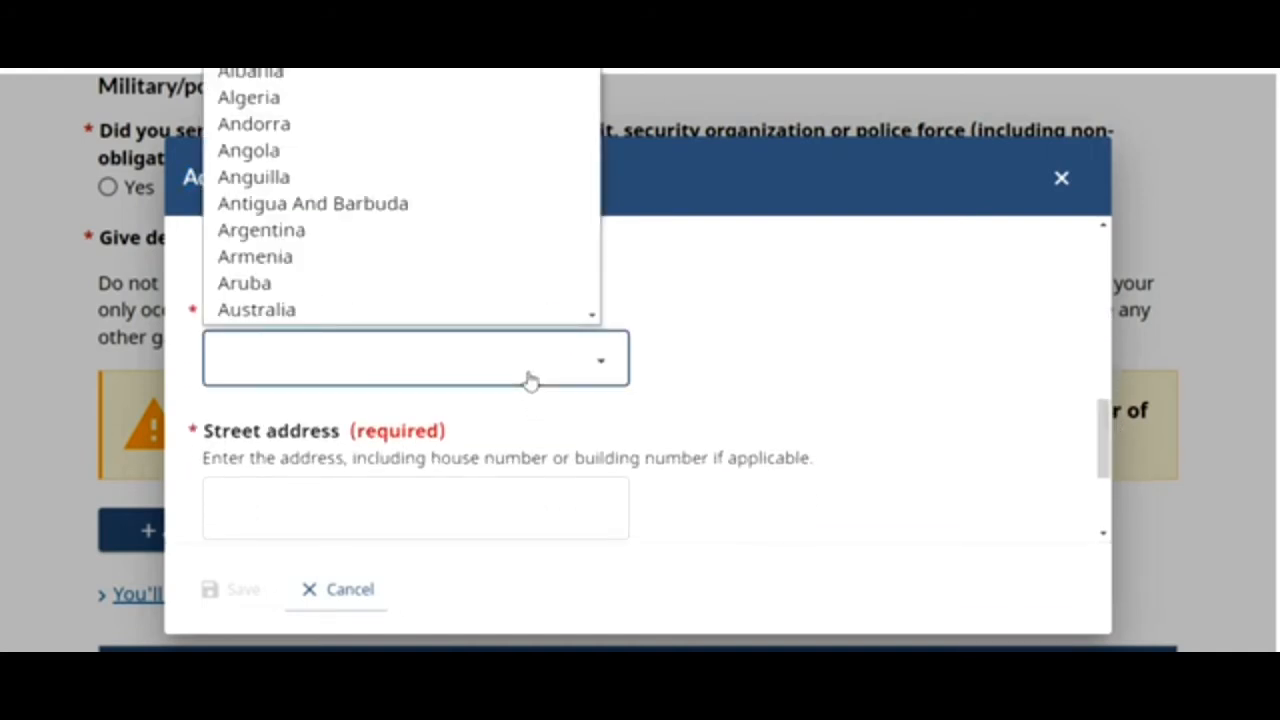
text(india)
click(576, 507)
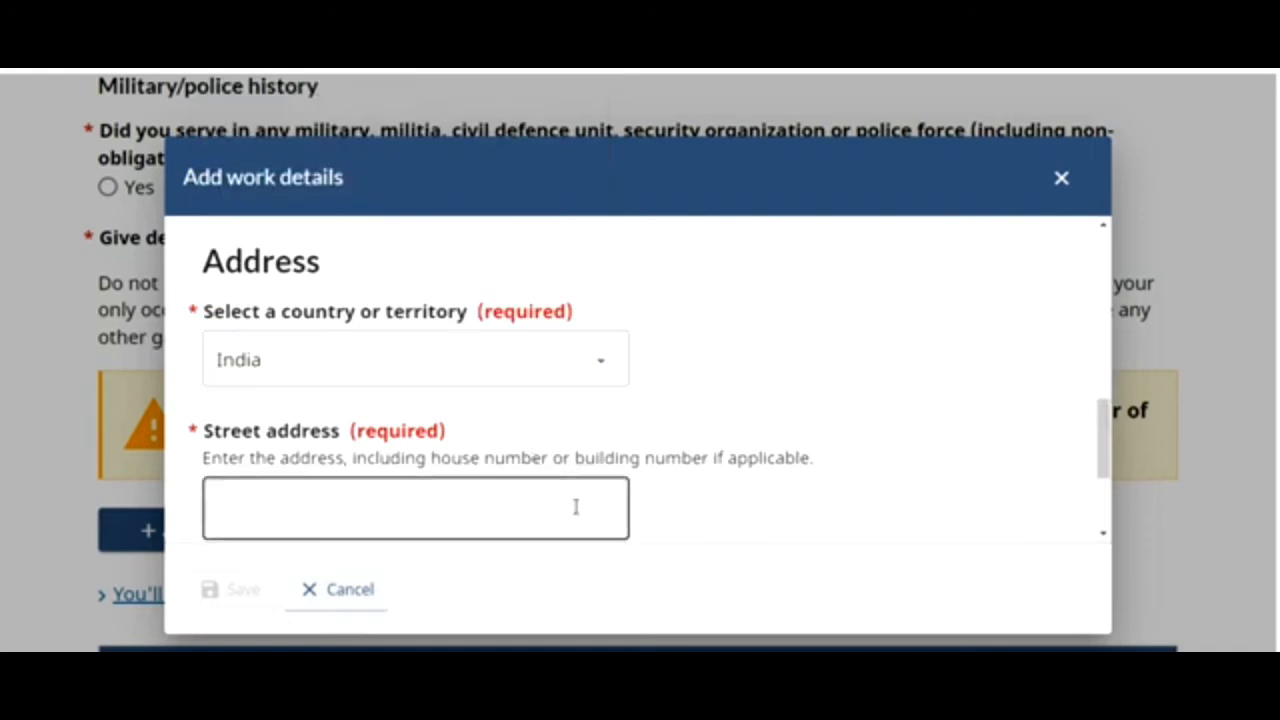
click(724, 449)
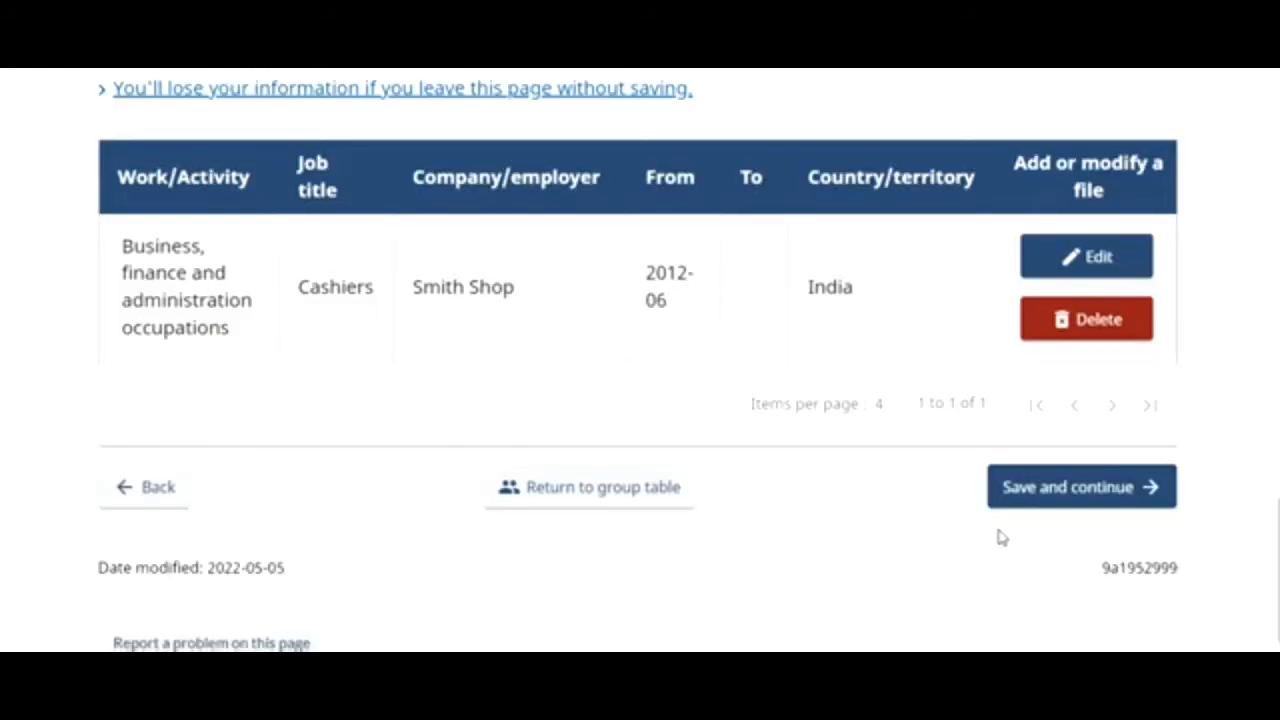
click(1034, 504)
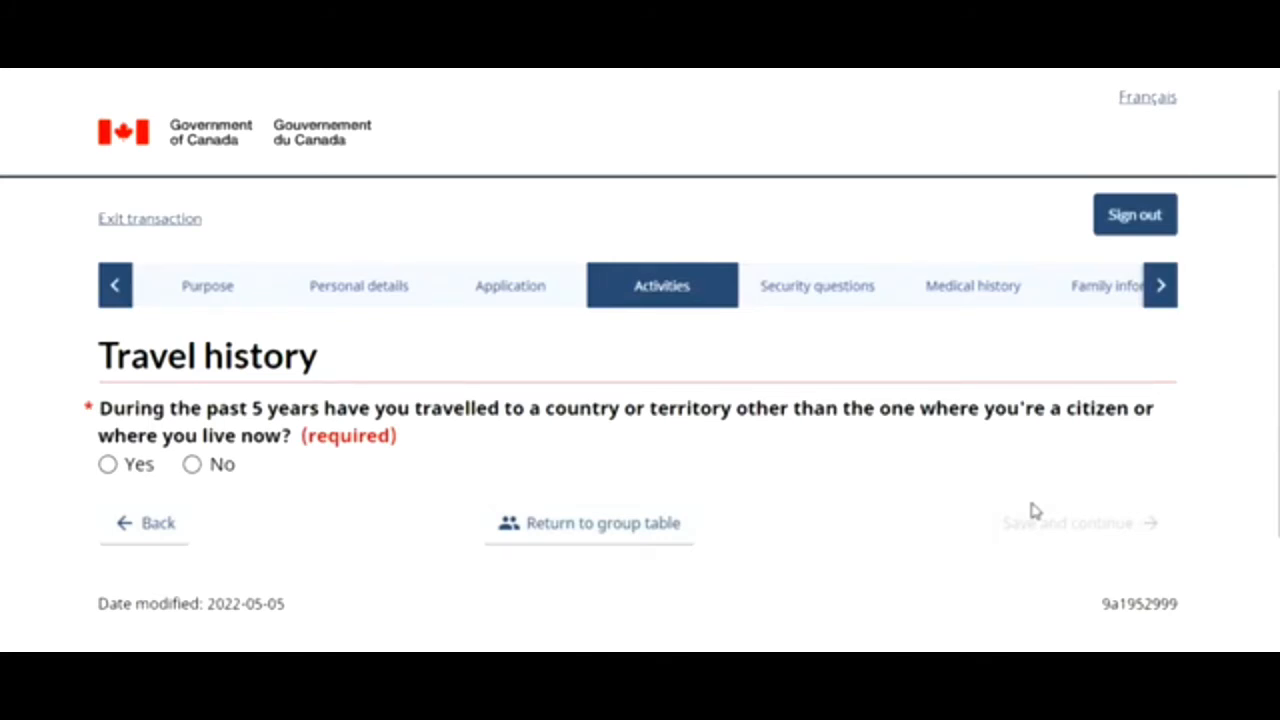
- Answer No to travel in the past 5 years, unauthorized stay, study or work in Canada, and past refusals, saving and continuing through both pages
click(200, 472)
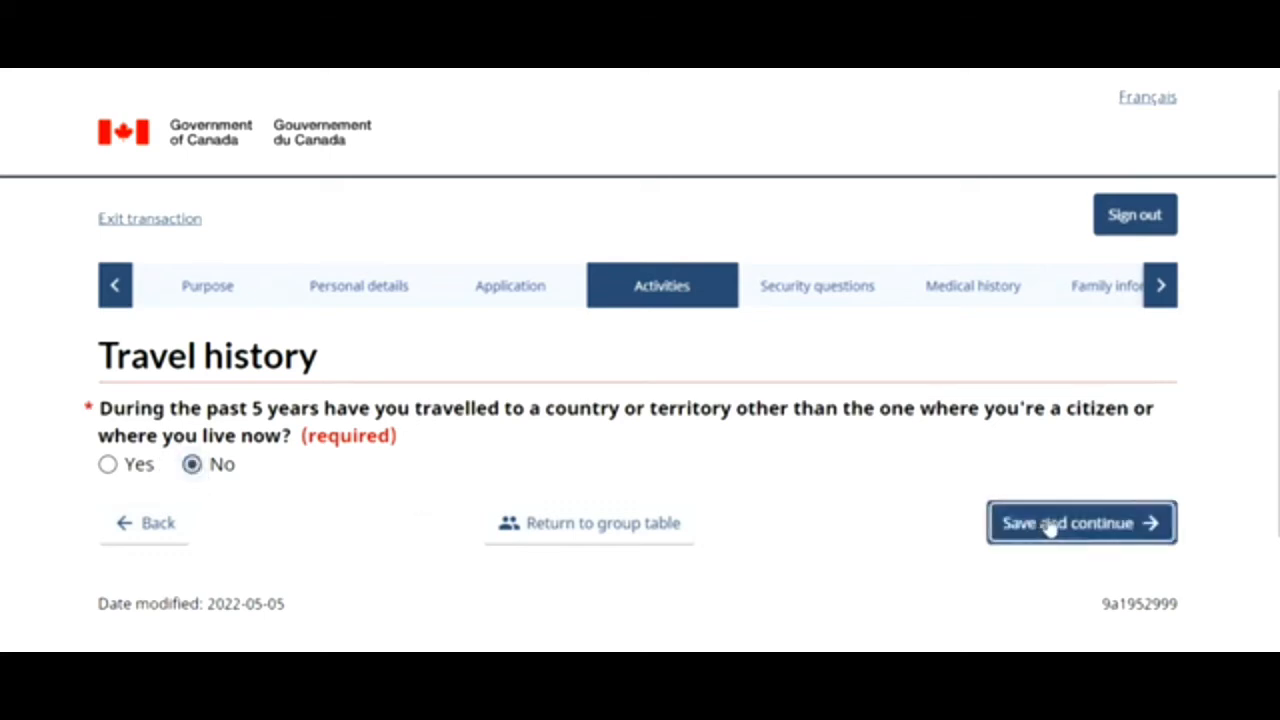
click(1051, 525)
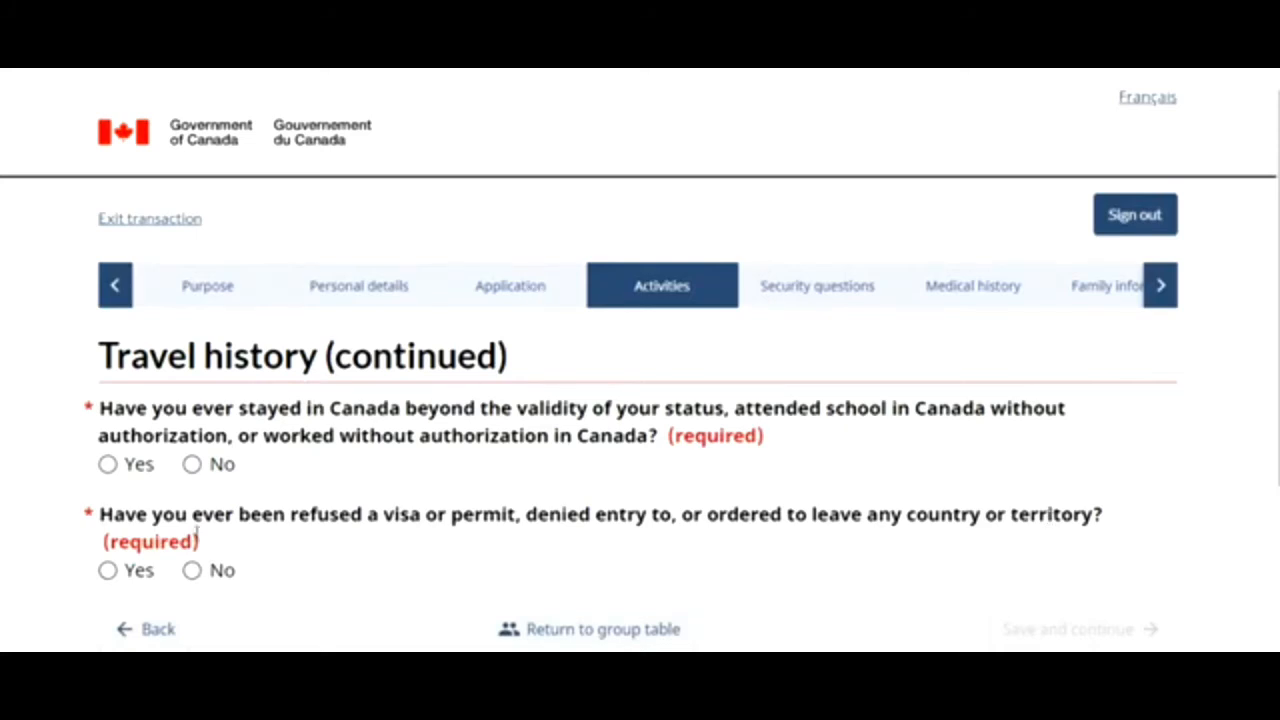
click(192, 470)
click(199, 578)
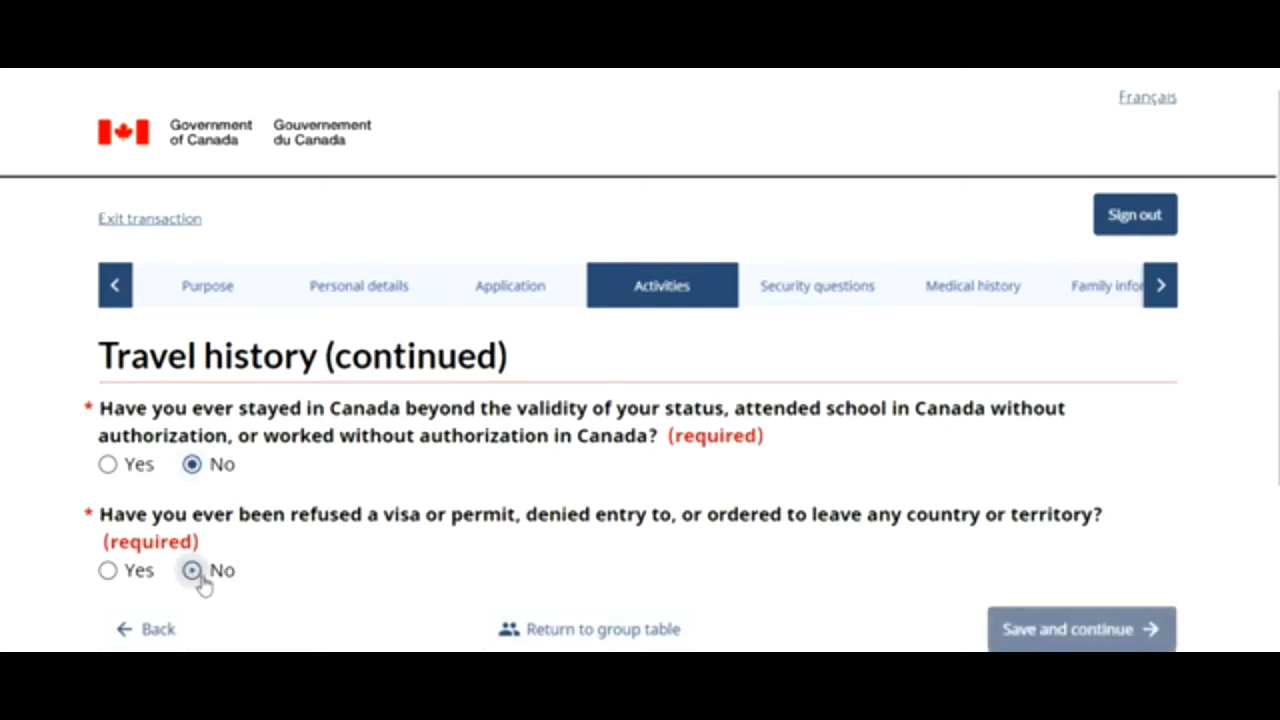
click(1036, 647)
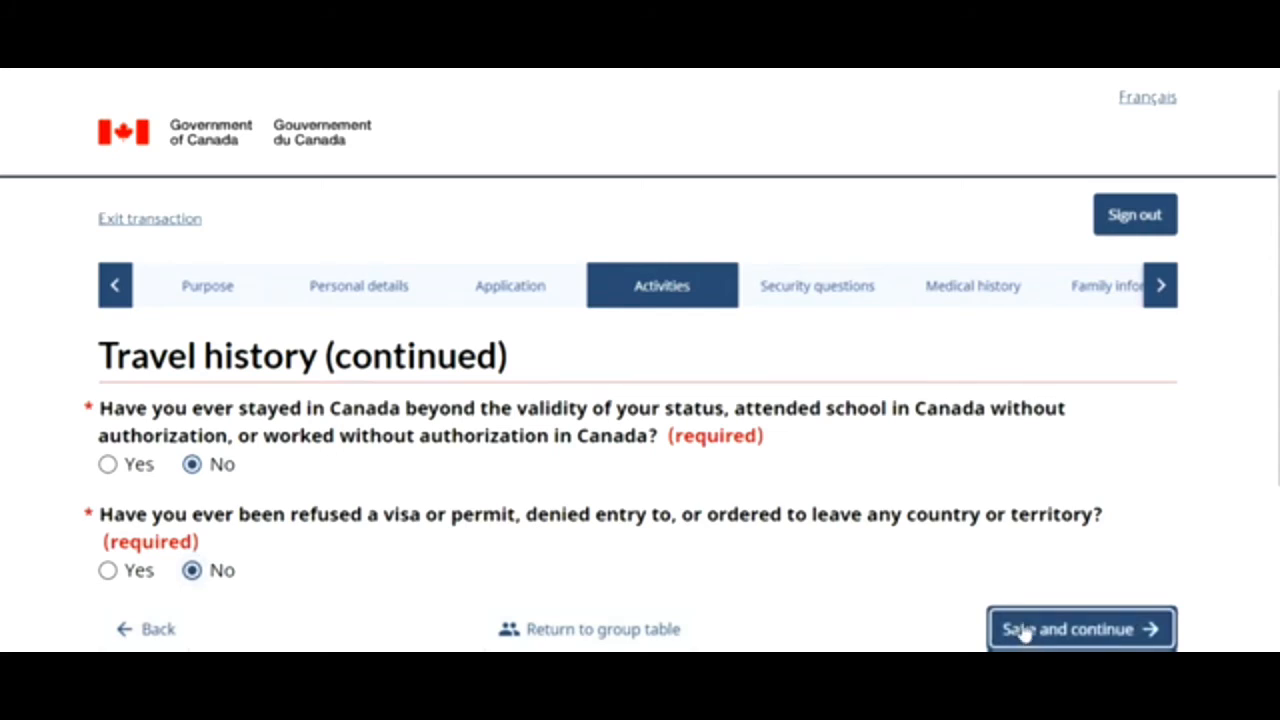
click(1023, 631)
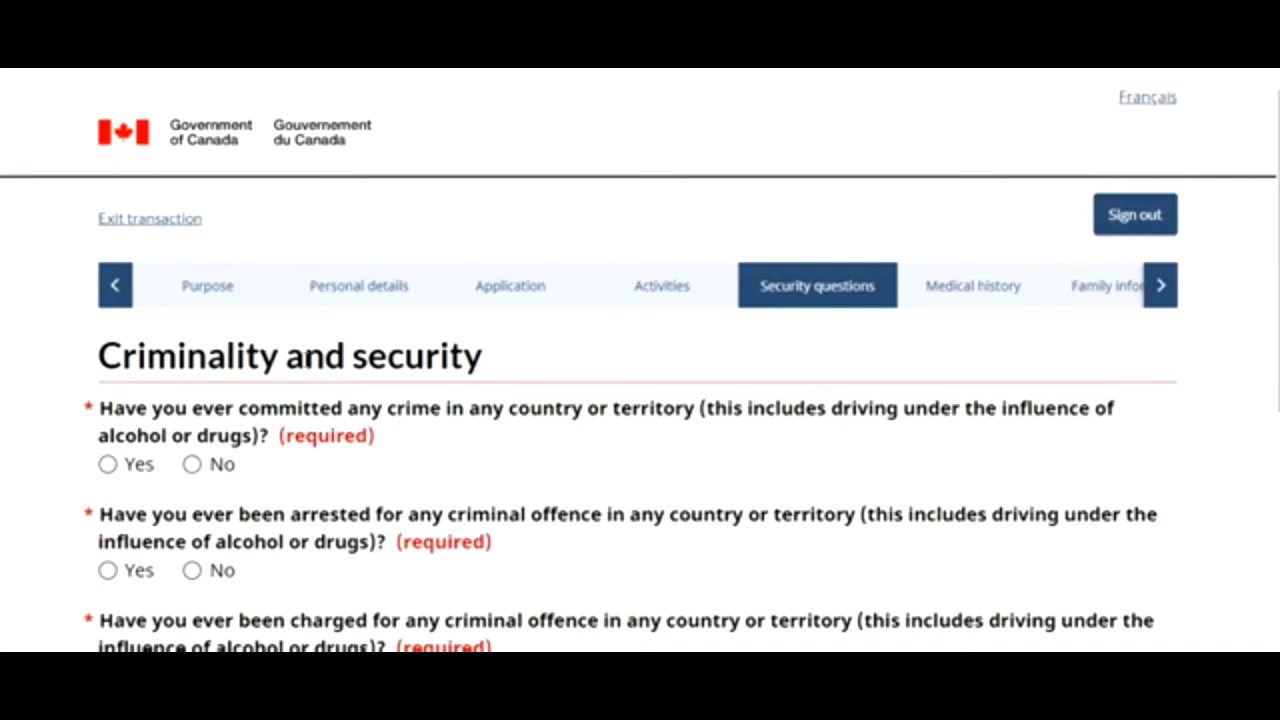
- Answer No to all four criminality questions about committing, being arrested for, charged with, or convicted of an offence
scroll(600, 310, down, 3)
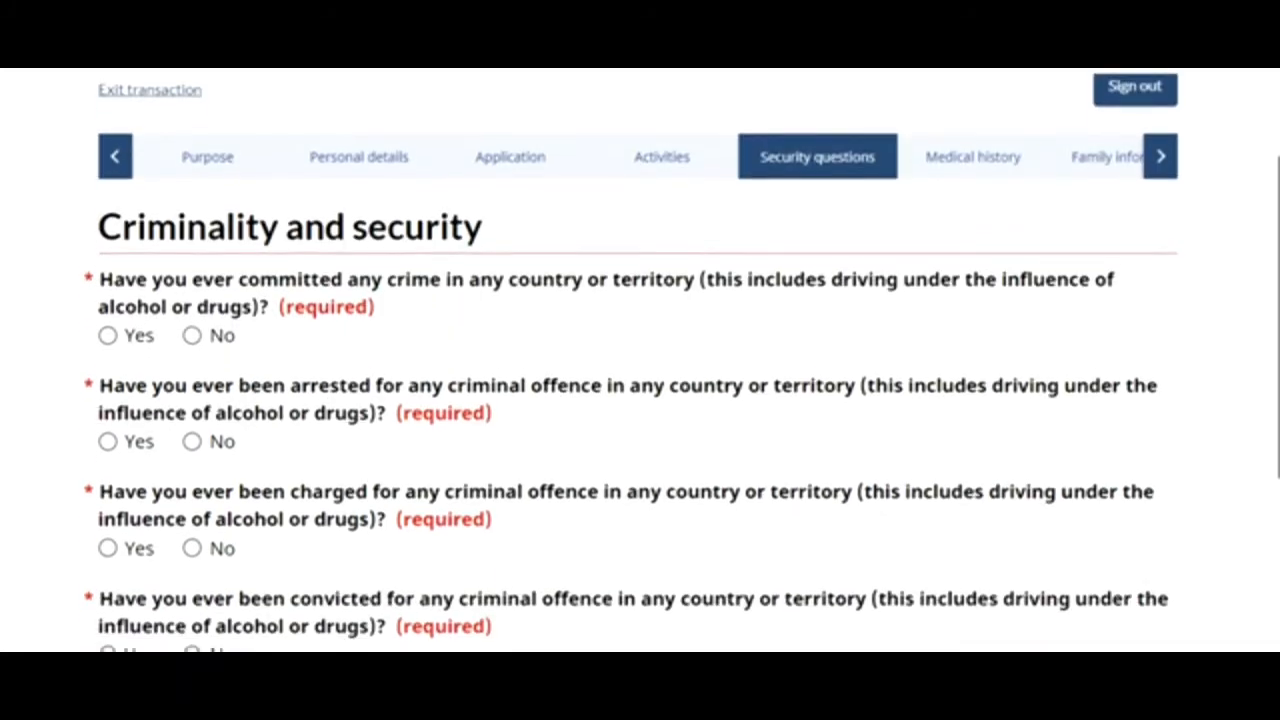
click(191, 328)
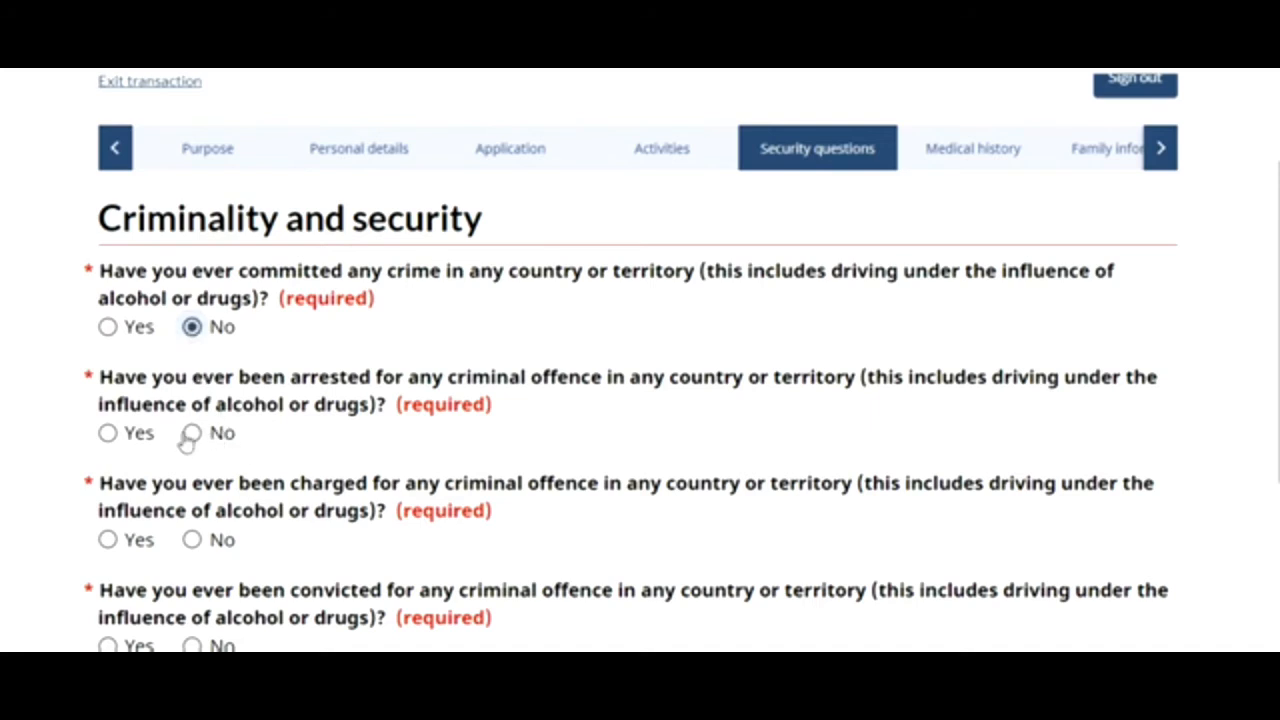
click(190, 435)
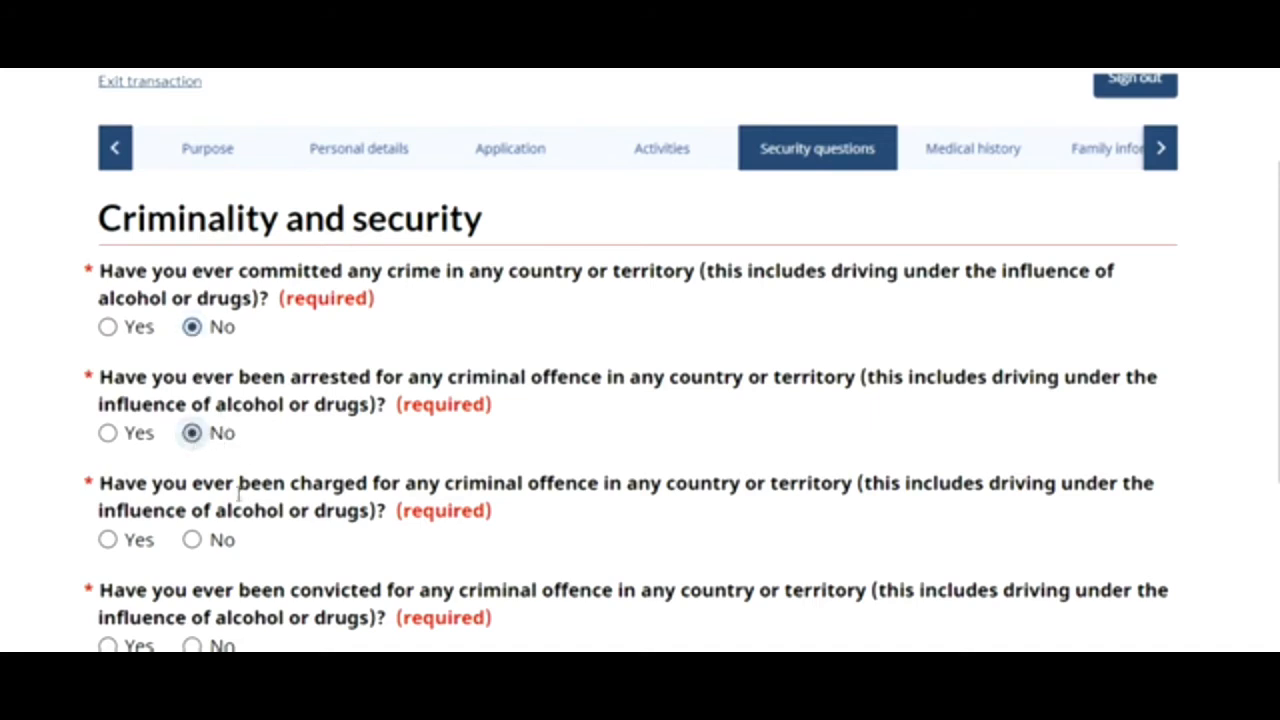
click(192, 541)
click(191, 645)
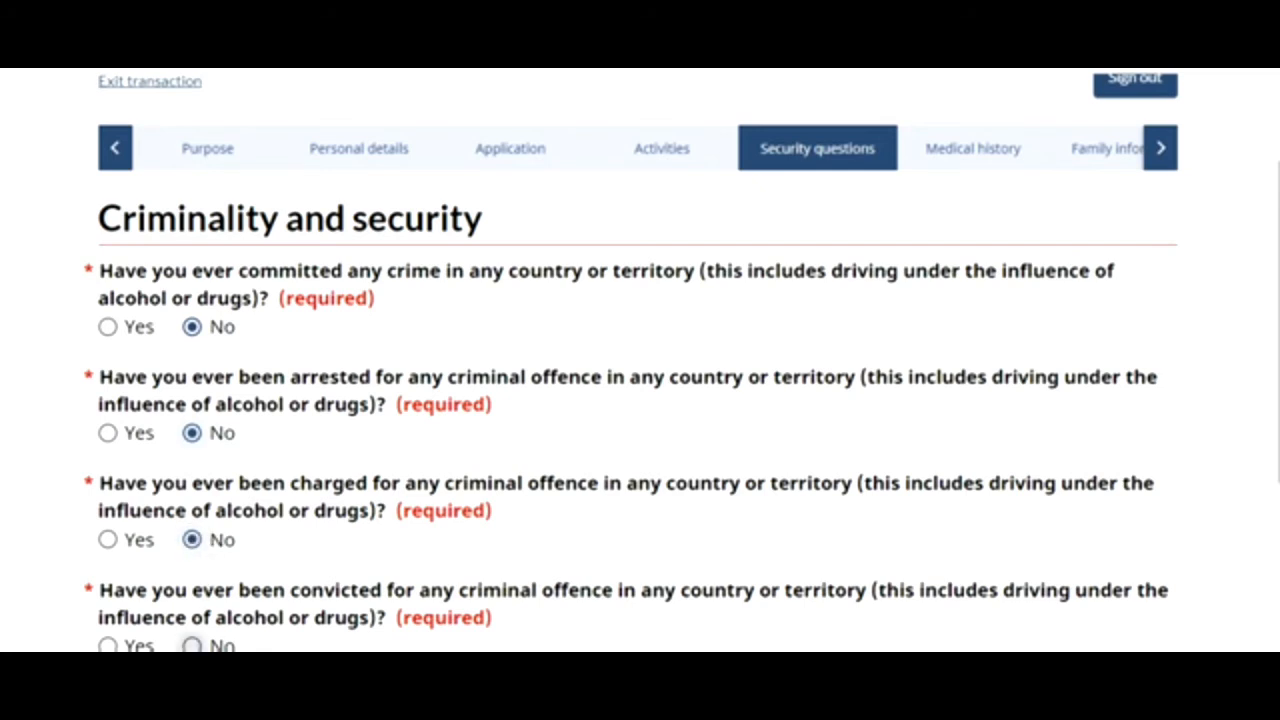
scroll(1260, 500, down, 3)
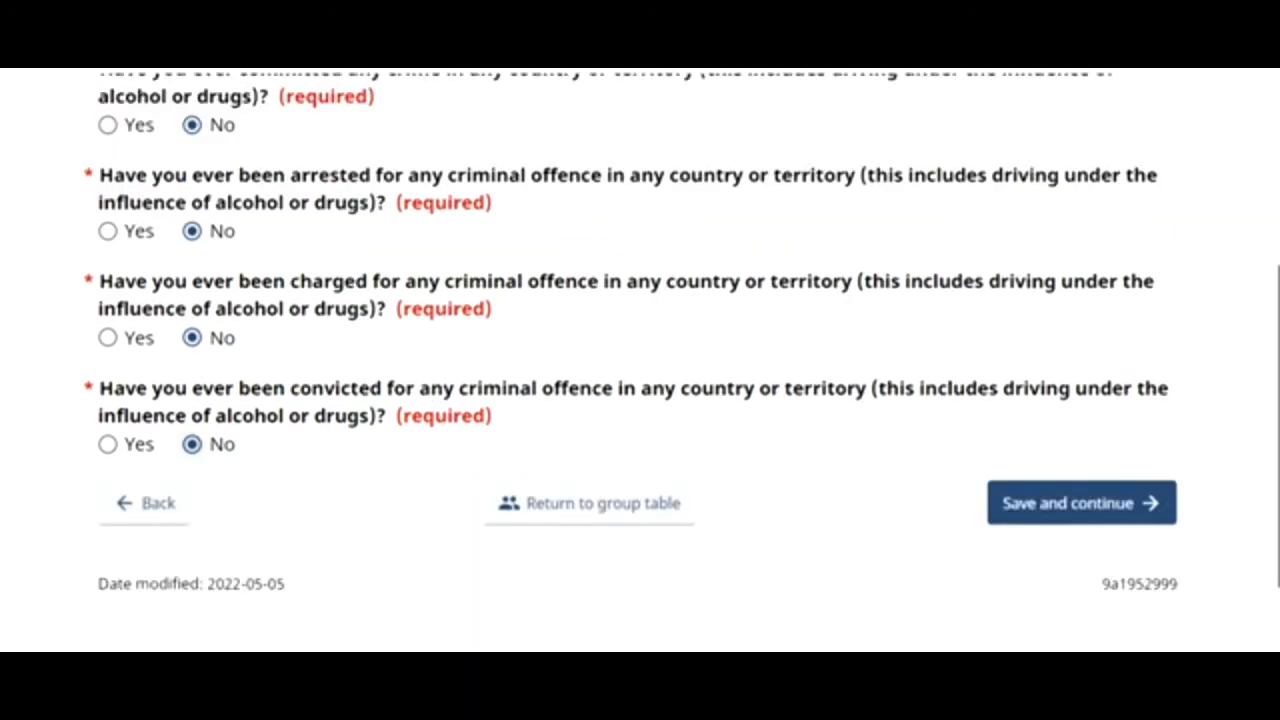
- Save the criminality answers, answer No to the violent or criminal group membership and ill-treatment questions, and save and continue
click(1069, 443)
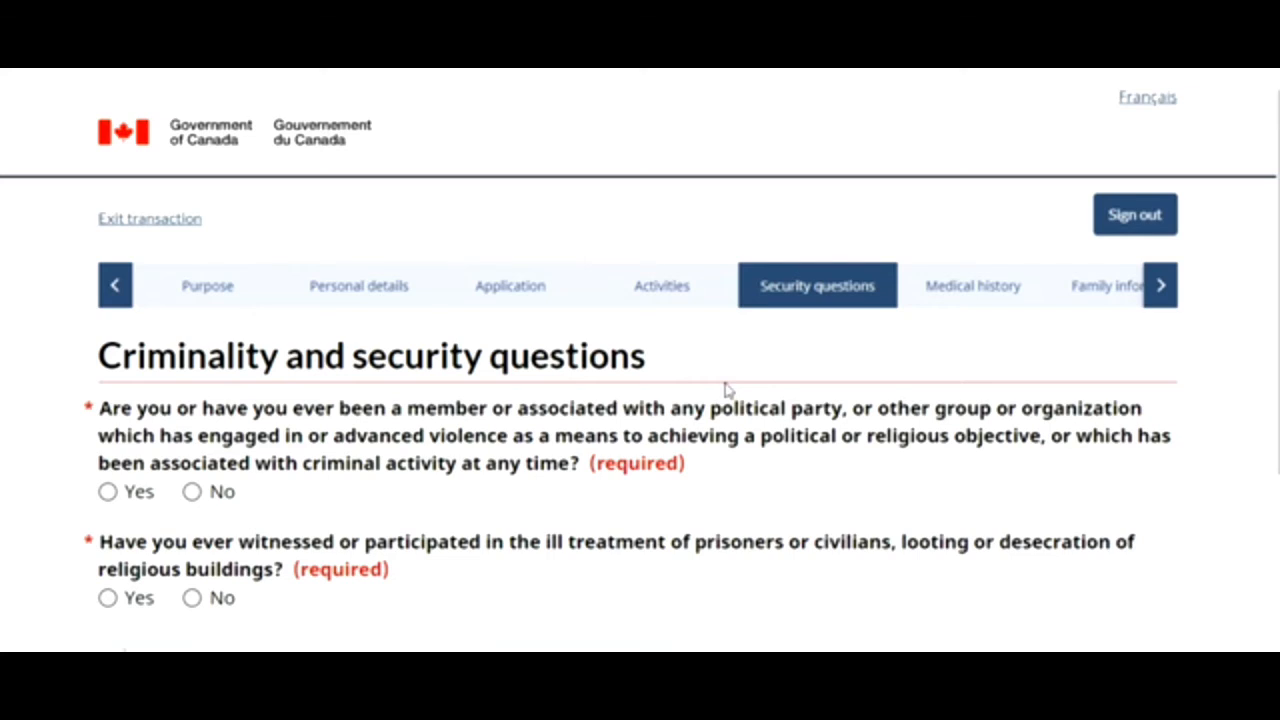
click(193, 494)
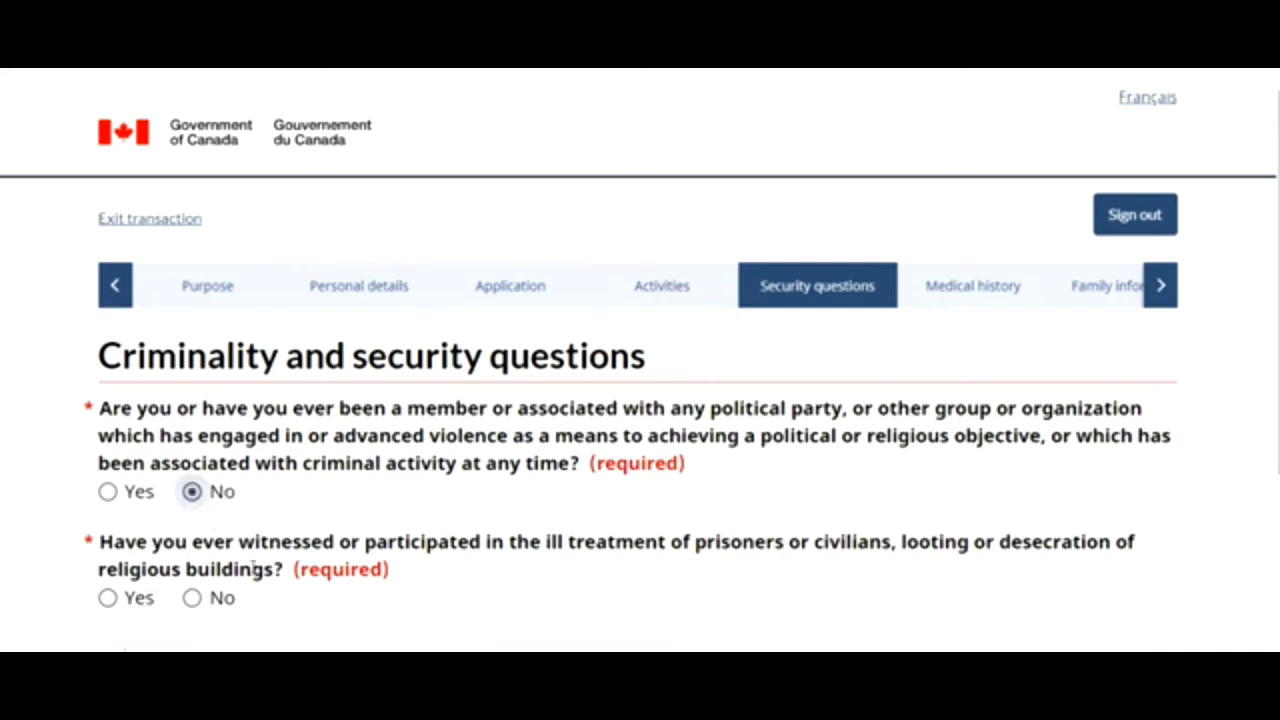
click(191, 598)
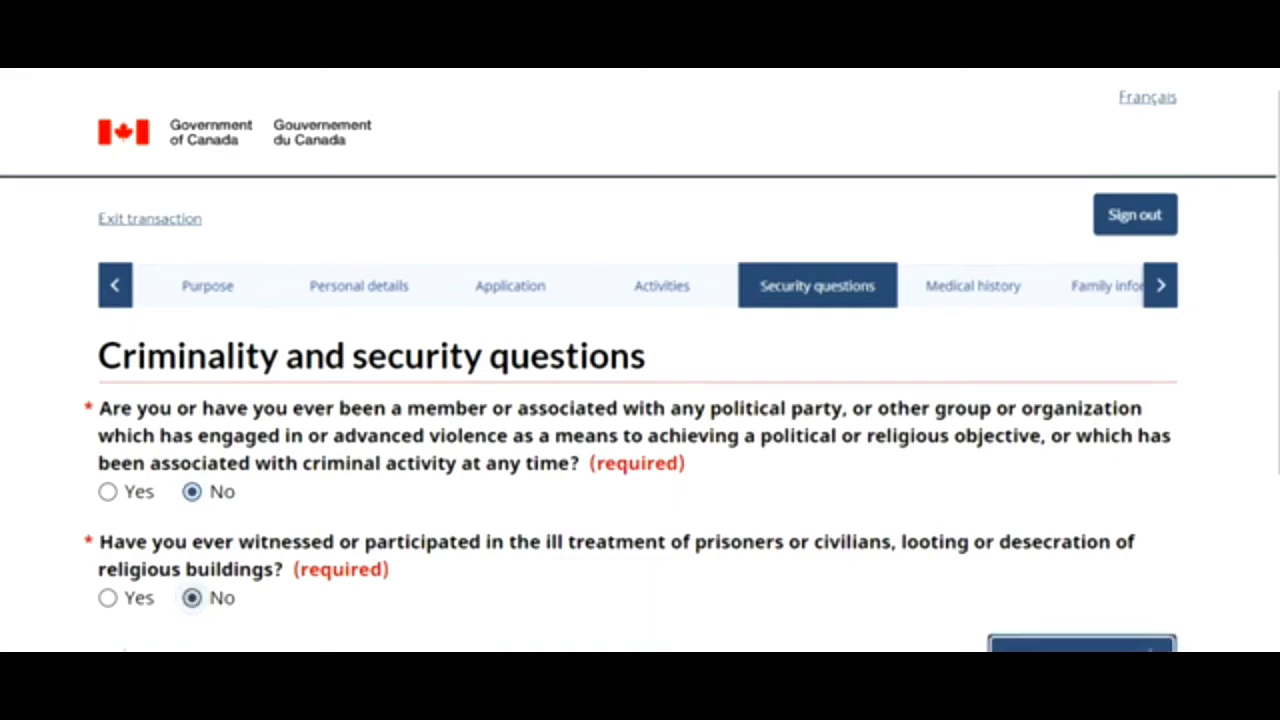
click(1082, 645)
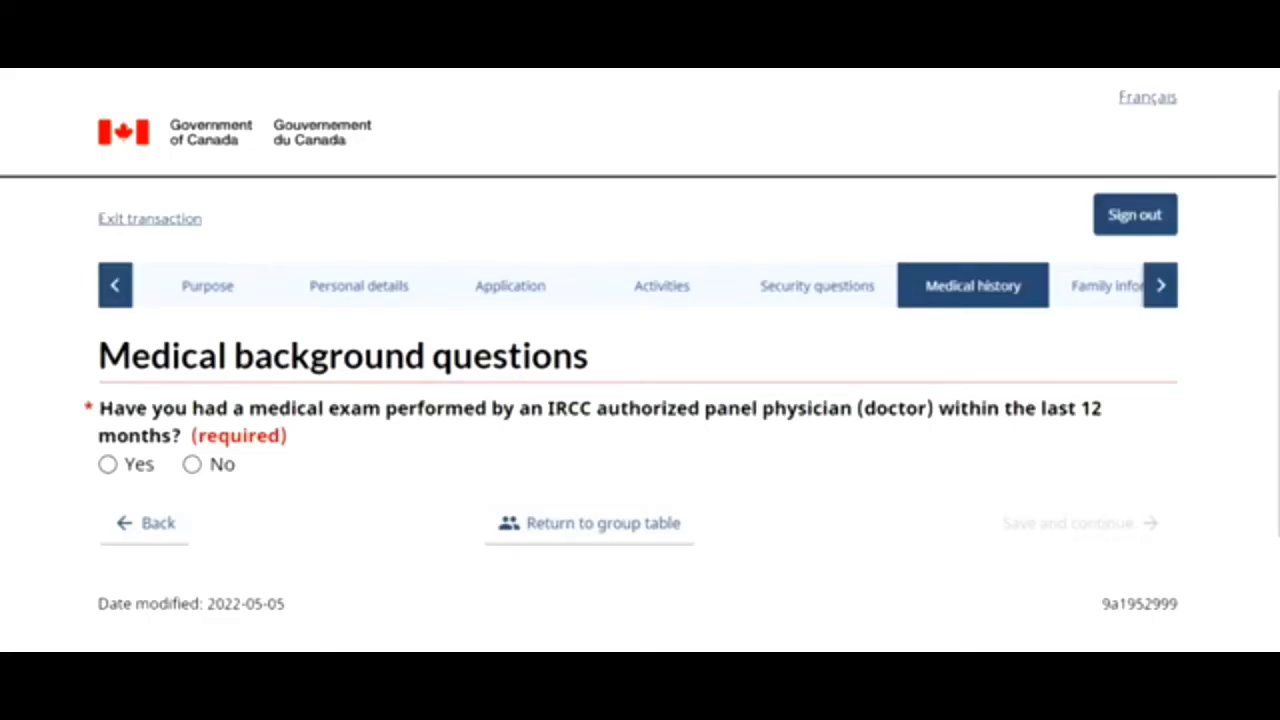
- Answer No to the recent medical exam question and both tuberculosis questions, saving and continuing through both pages
click(190, 466)
click(1052, 523)
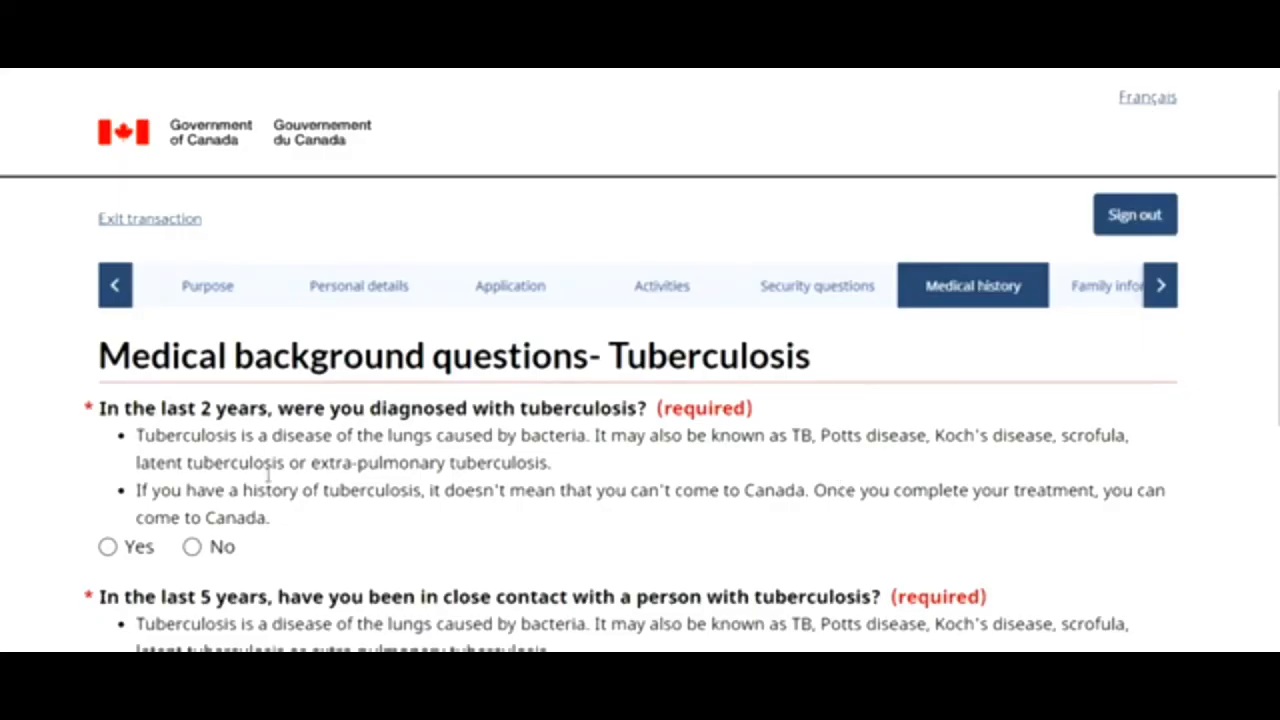
click(191, 547)
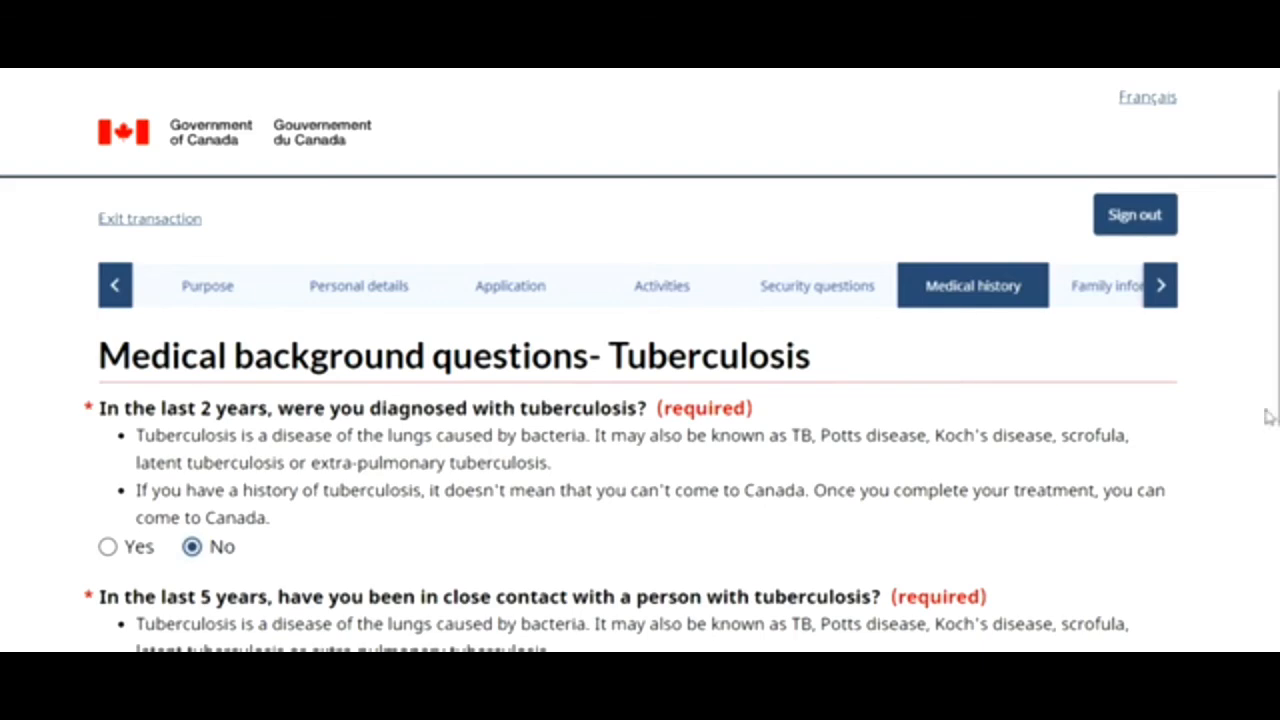
scroll(461, 509, down, 3)
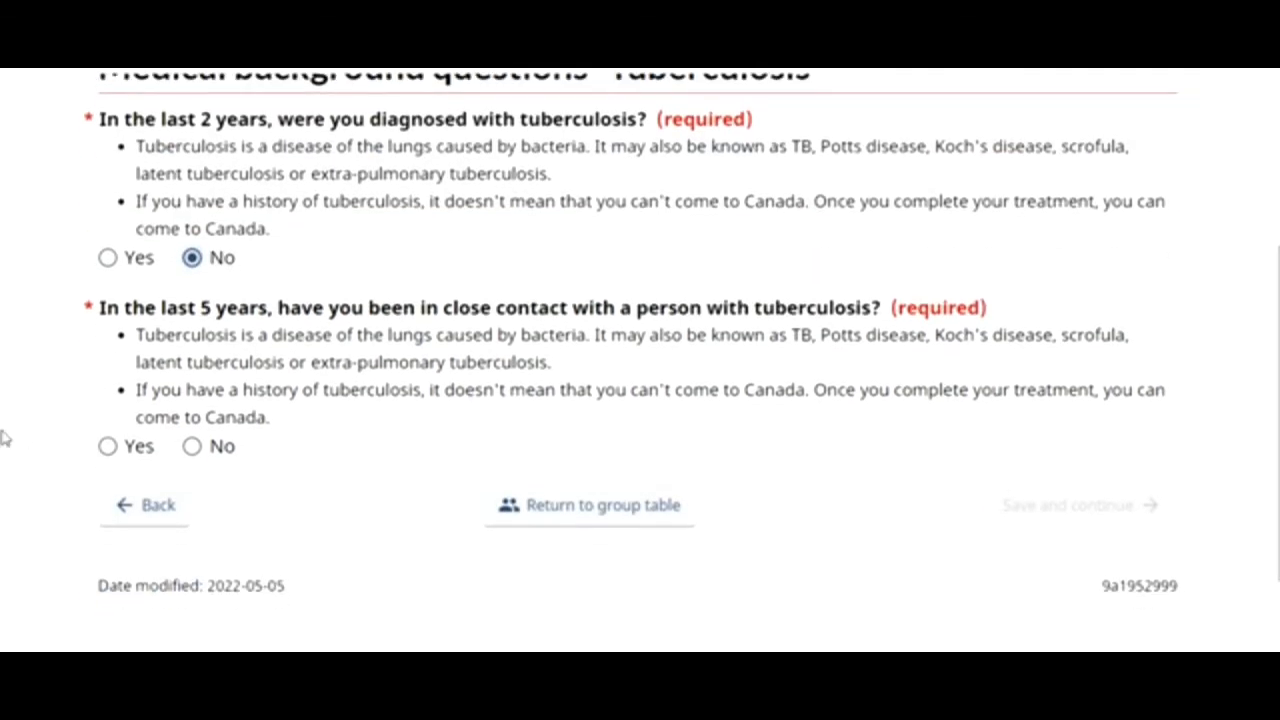
click(191, 446)
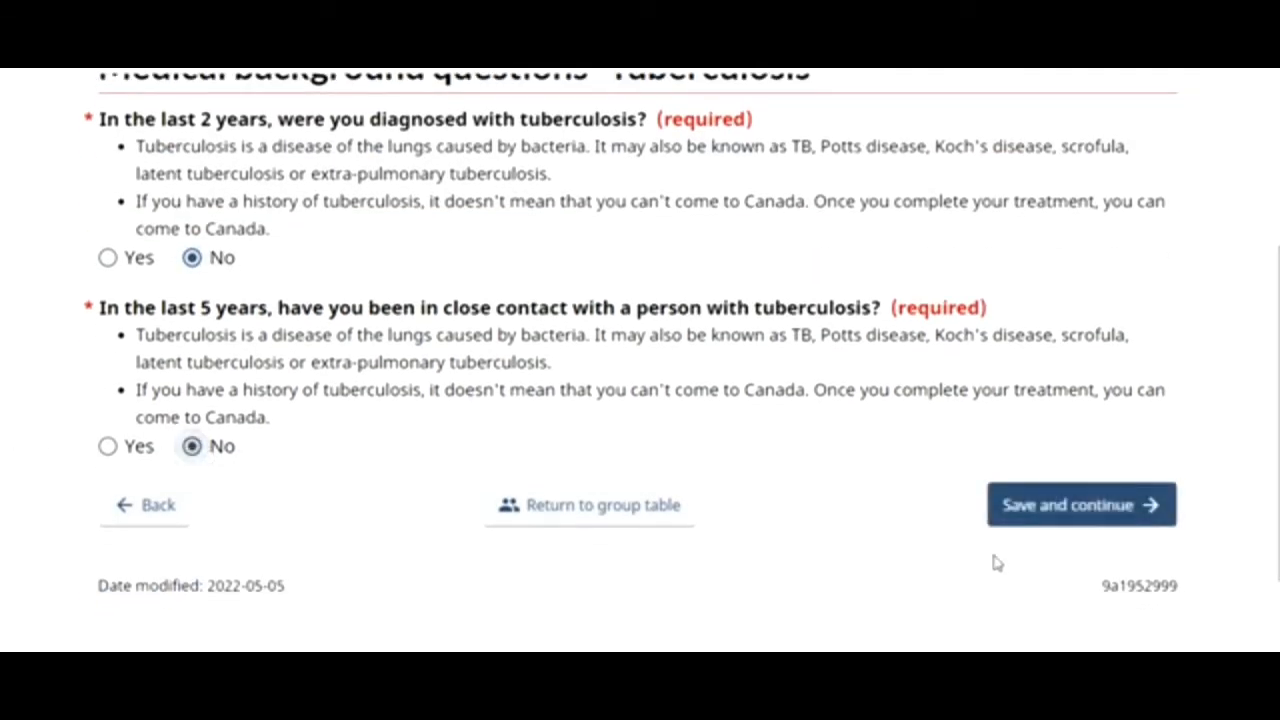
click(1050, 510)
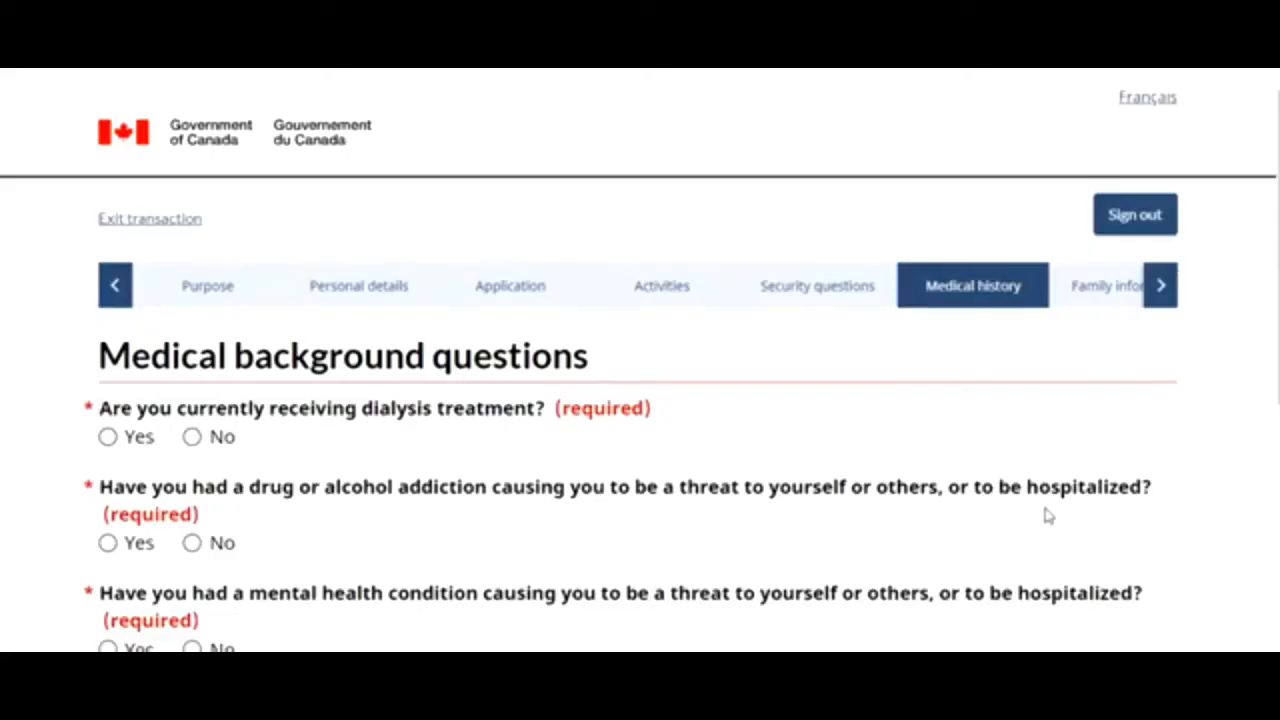
- Answer No to the dialysis, addiction, mental health and syphilis questions, and save and continue
click(192, 440)
click(194, 543)
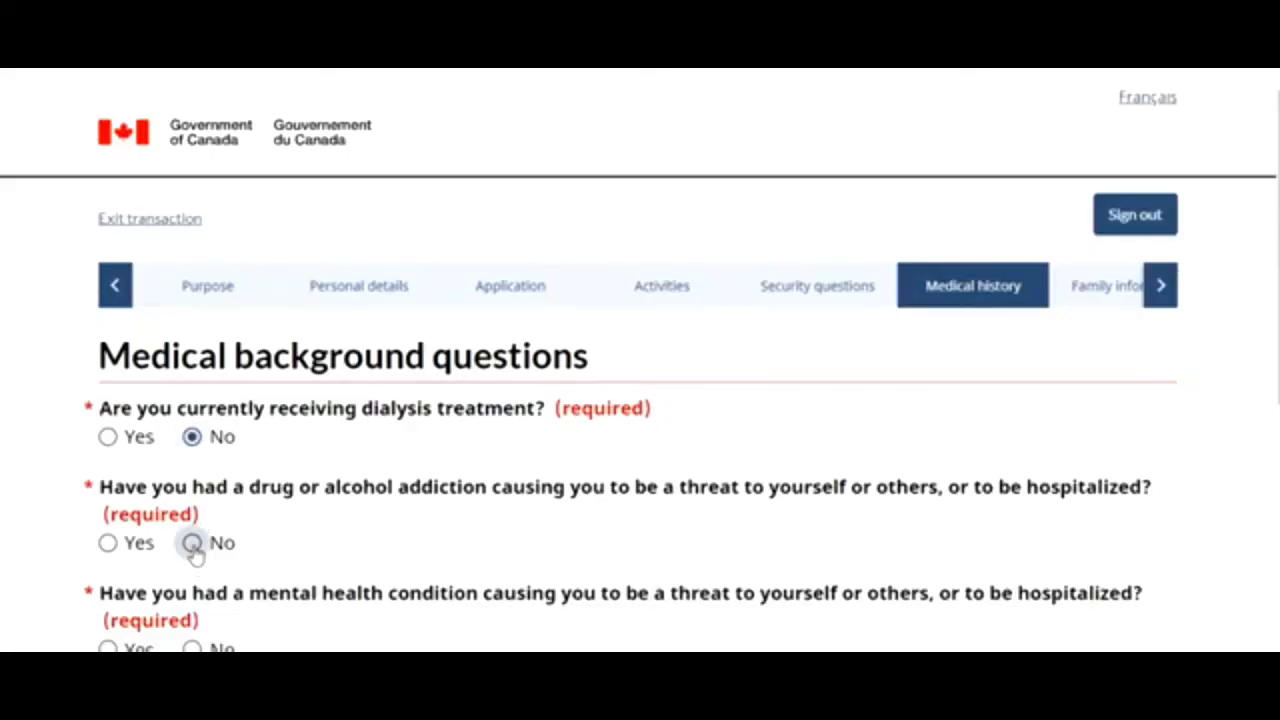
click(192, 648)
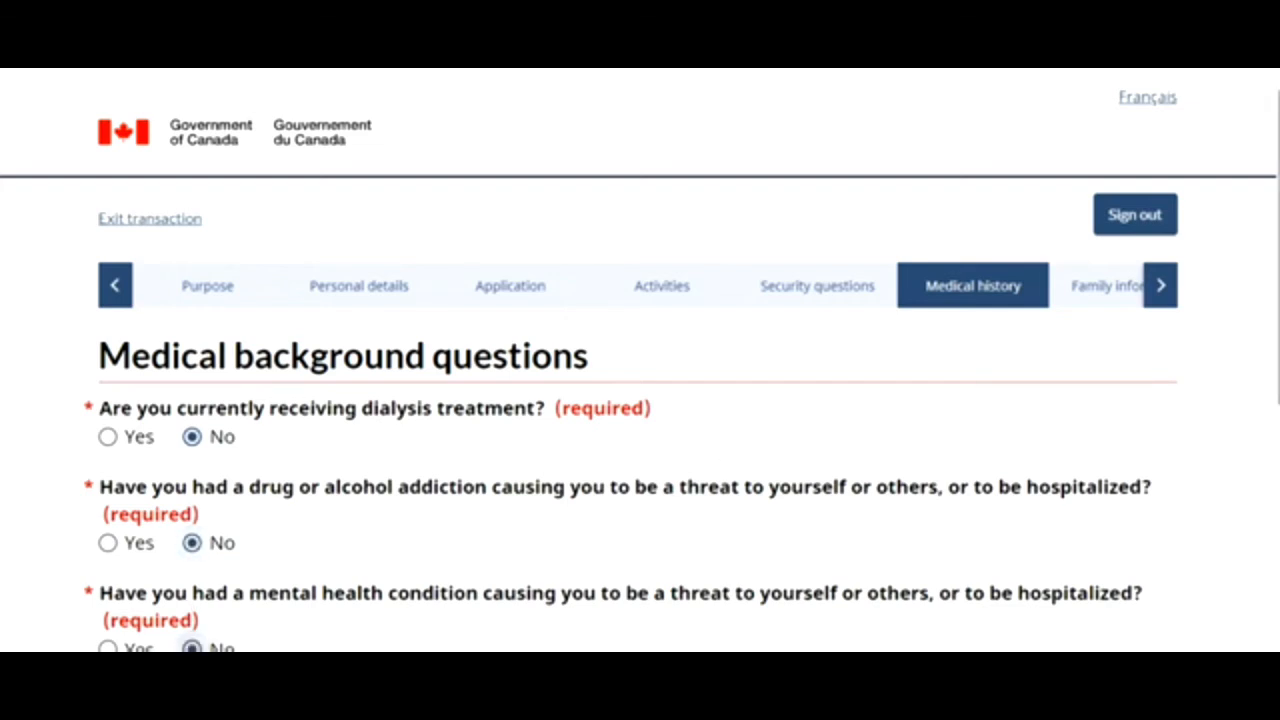
scroll(1190, 400, down, 3)
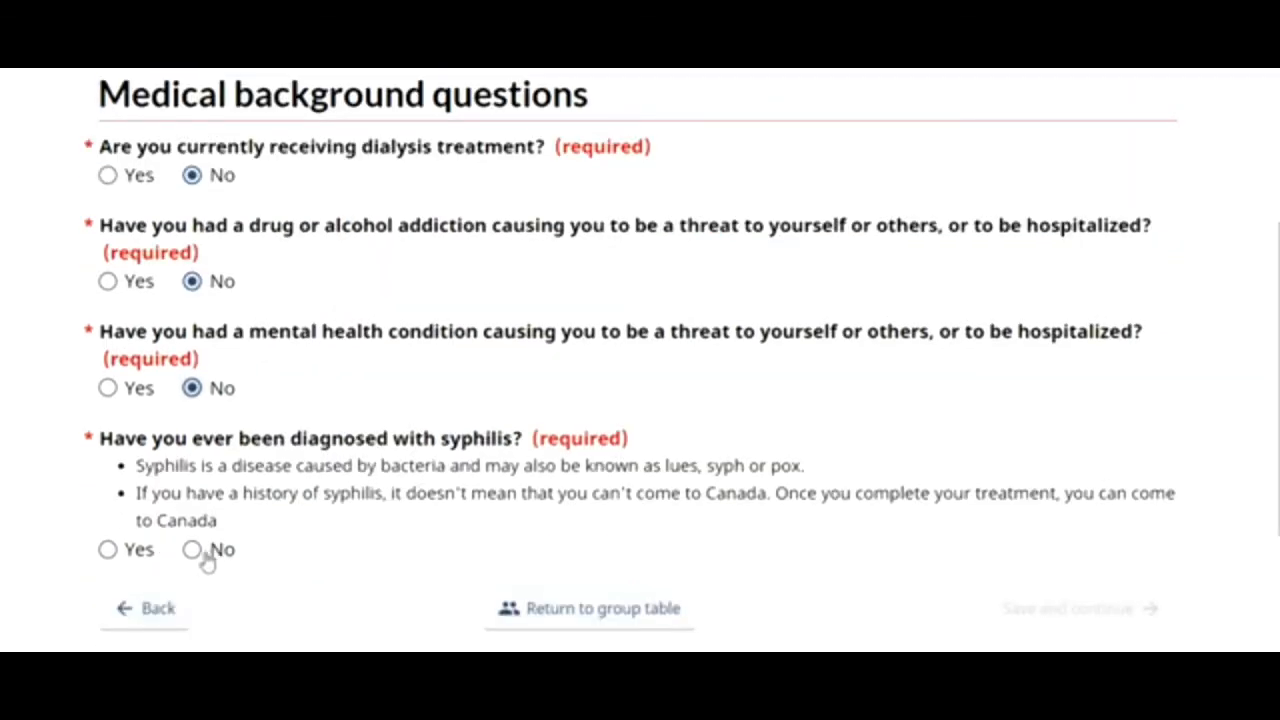
click(192, 550)
click(1060, 608)
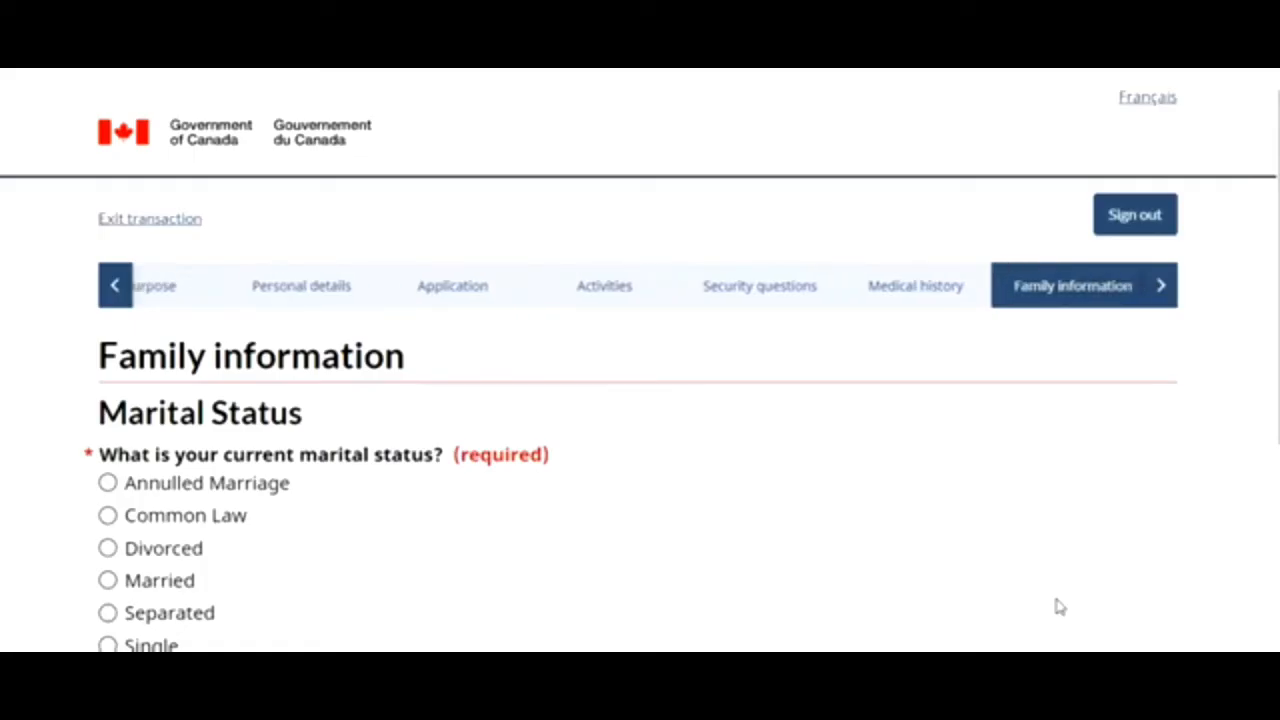
- Set the marital status to Married and the date of marriage to June 1, 1989
scroll(1120, 370, down, 2)
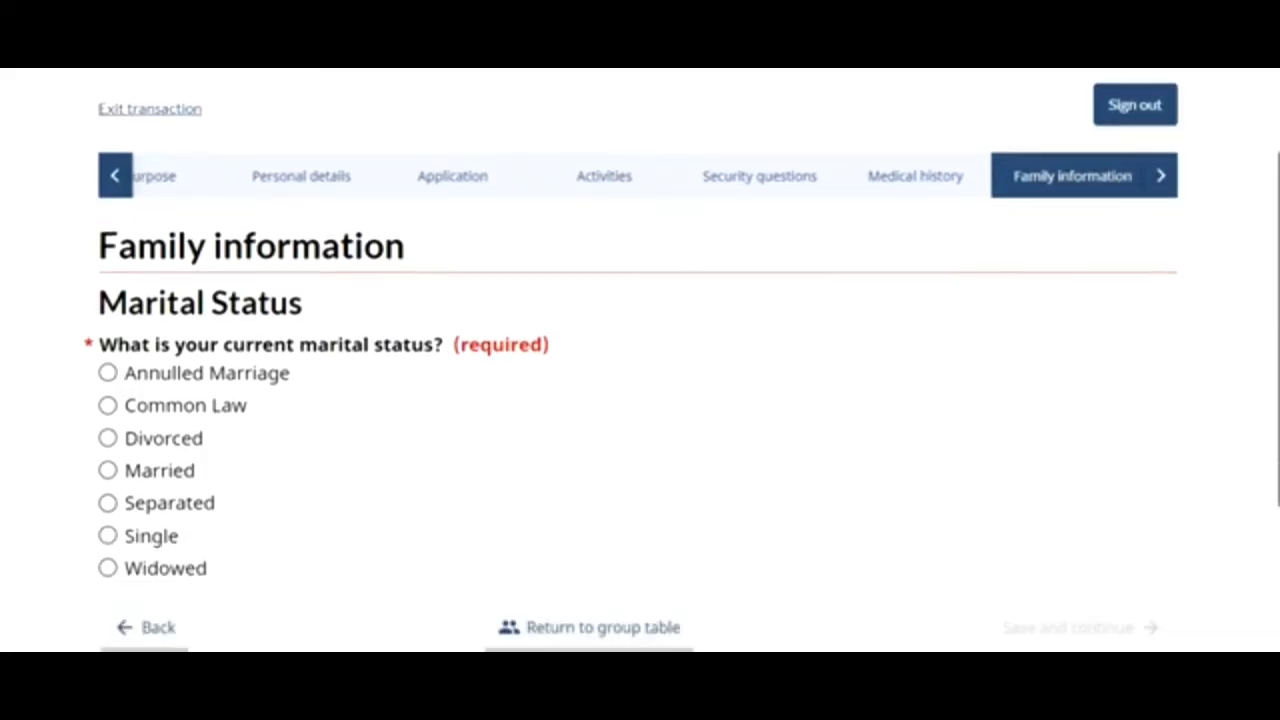
click(106, 417)
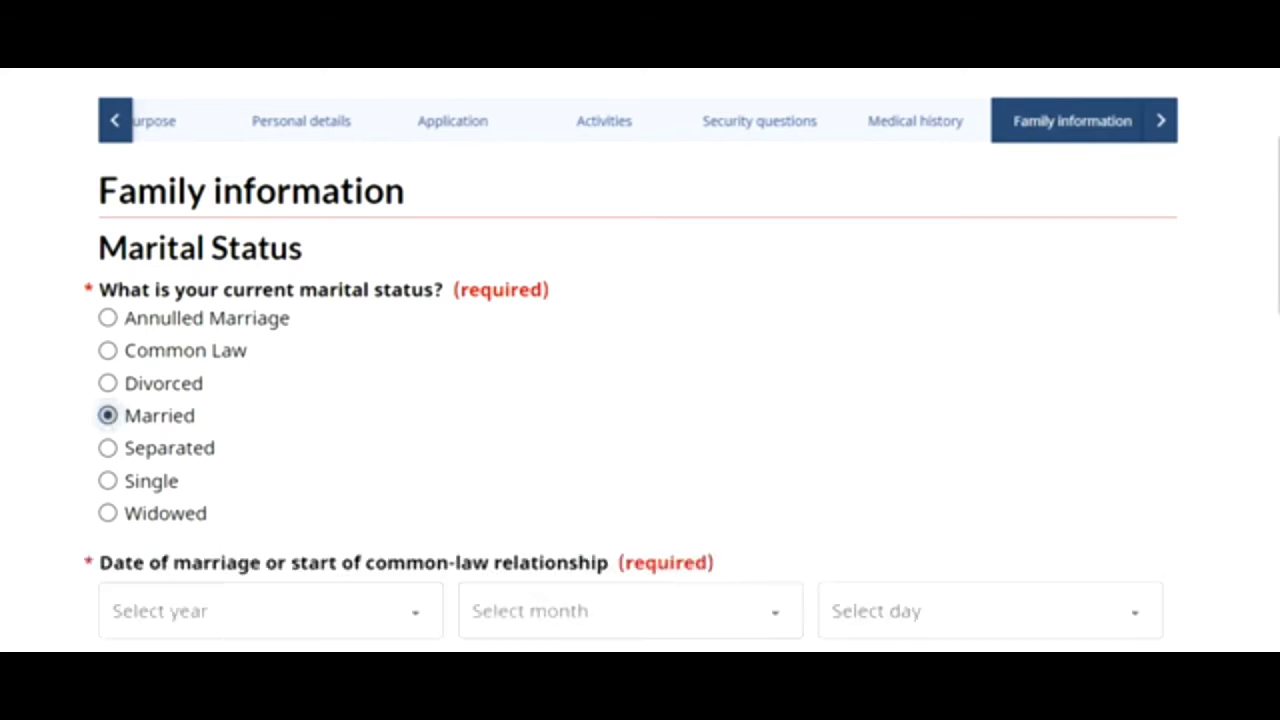
scroll(640, 360, down, 2)
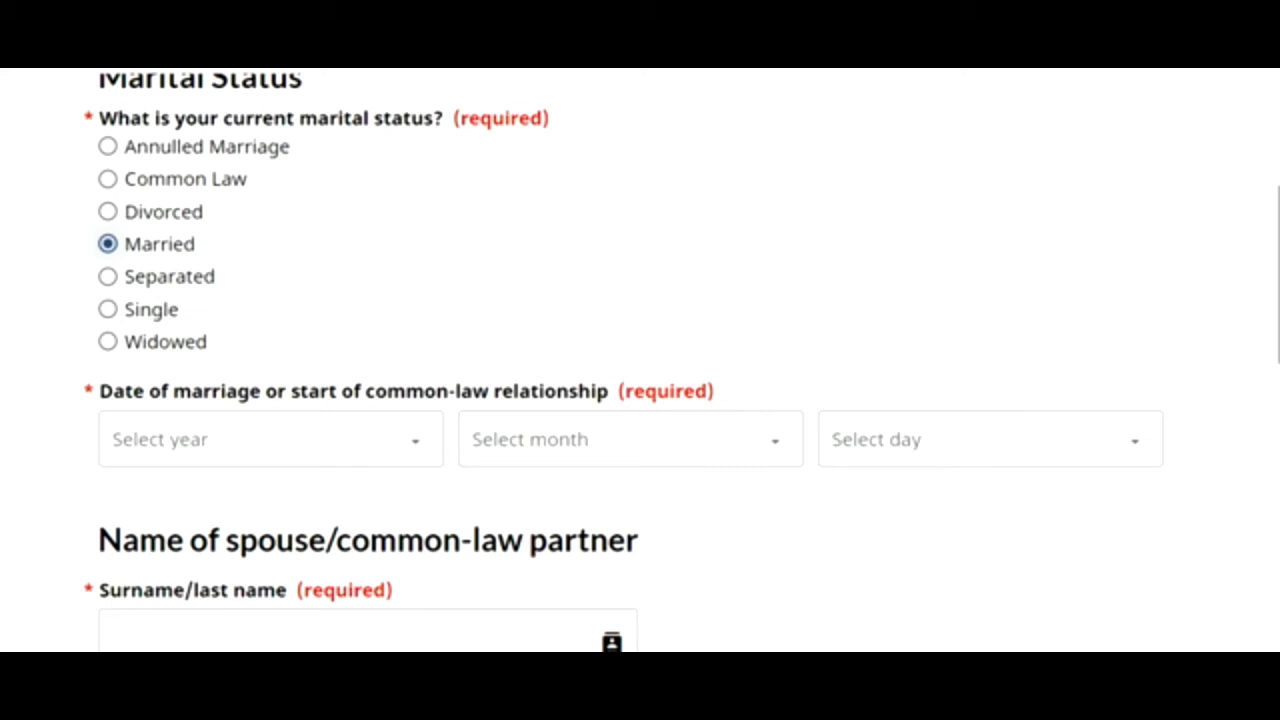
click(371, 449)
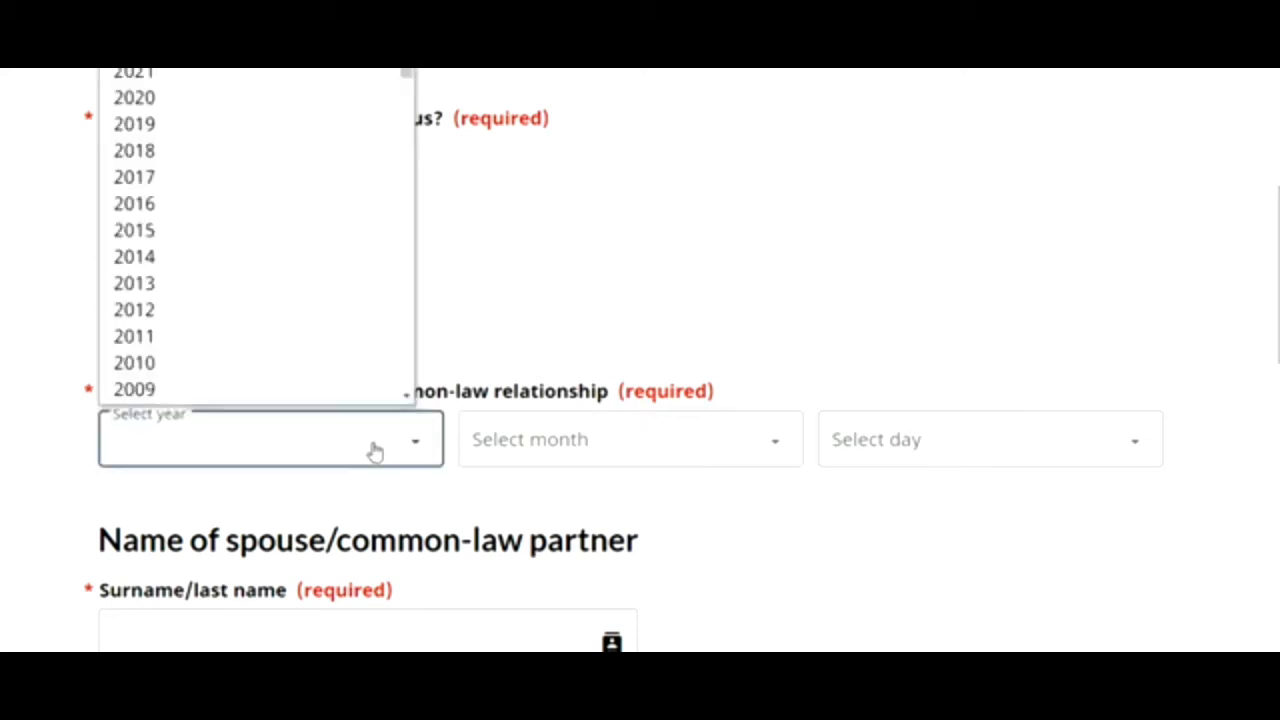
drag(408, 70, 410, 131)
click(276, 371)
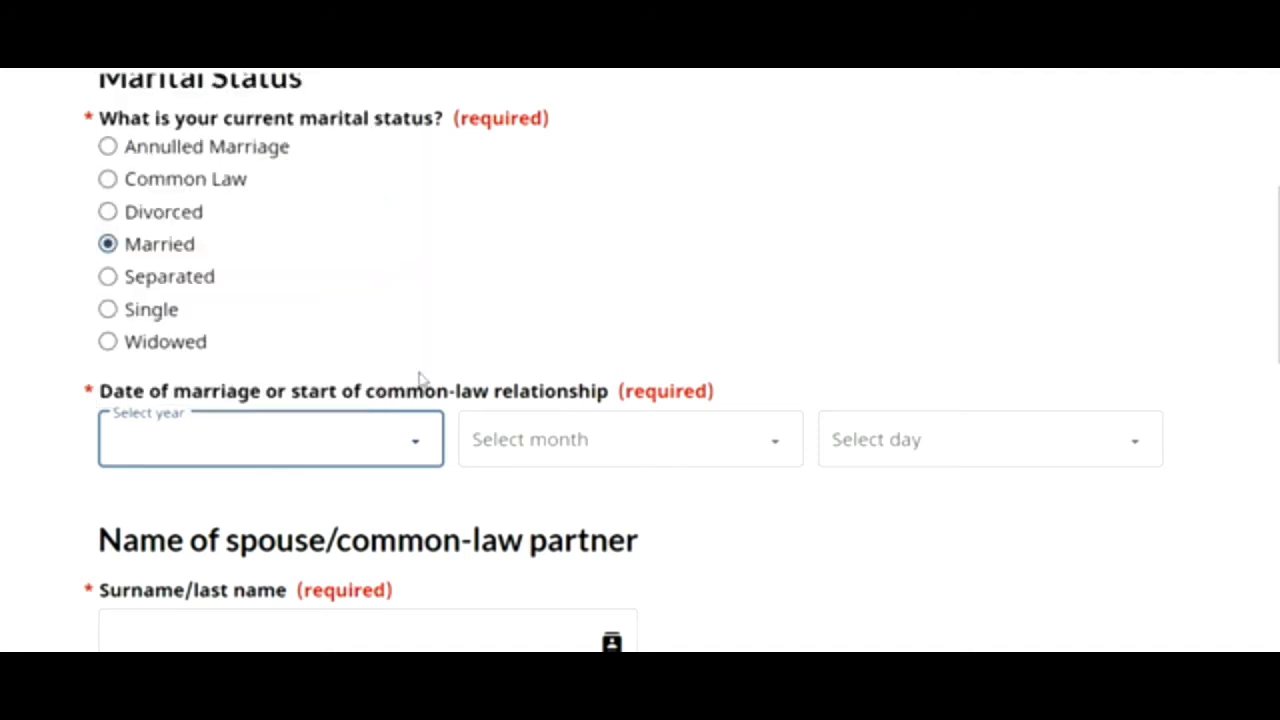
click(534, 450)
click(493, 236)
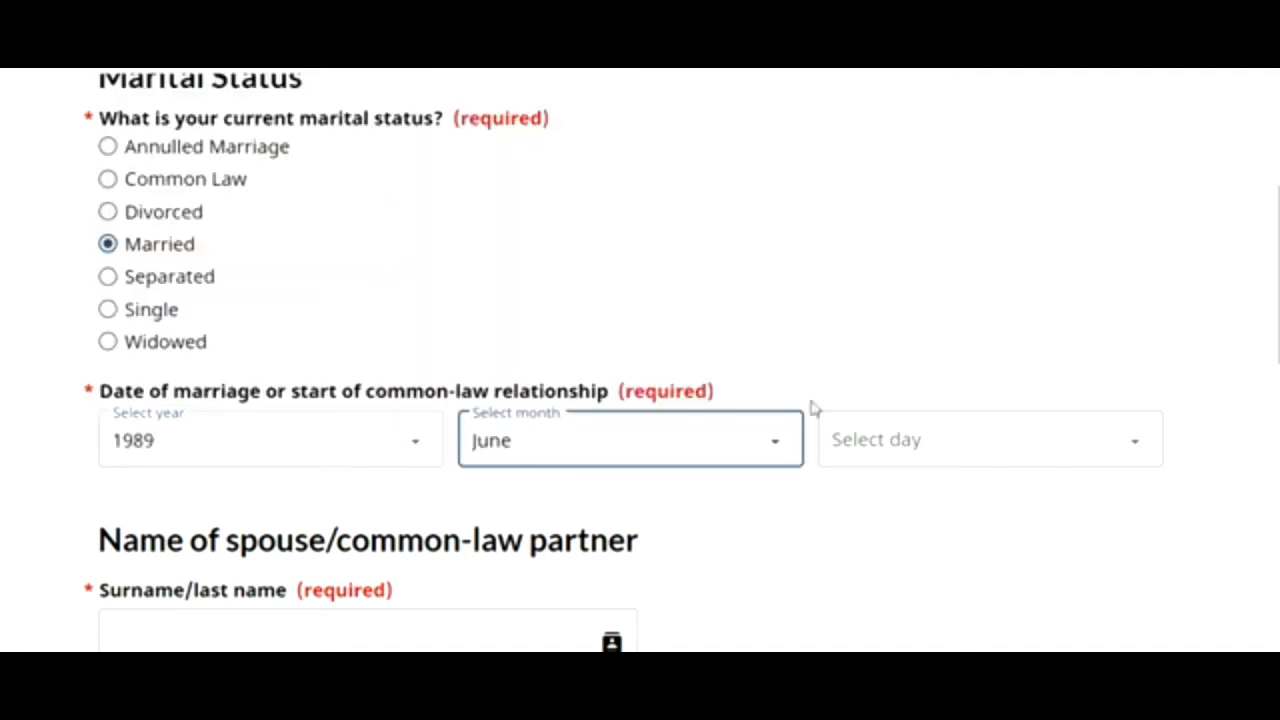
click(849, 440)
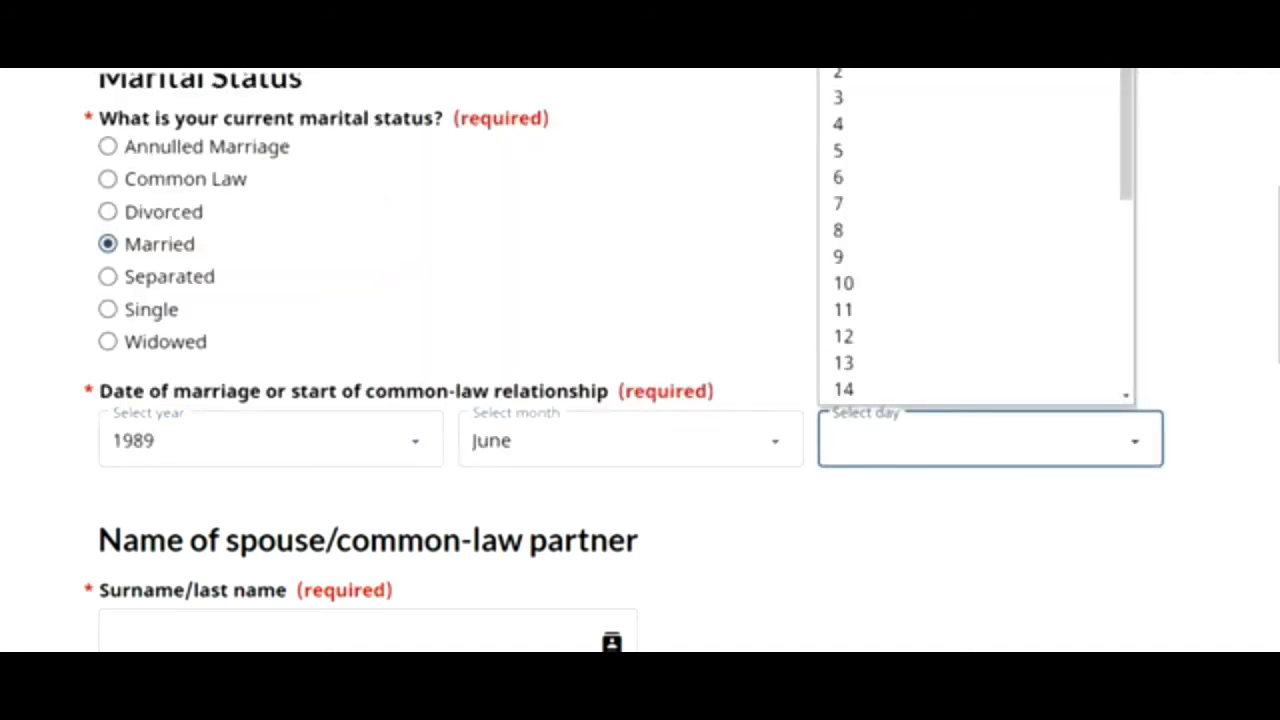
click(846, 47)
- Enter the spouse's name and date of birth, with India as the country of birth and Homemaker as the present occupation
scroll(640, 360, down, 6)
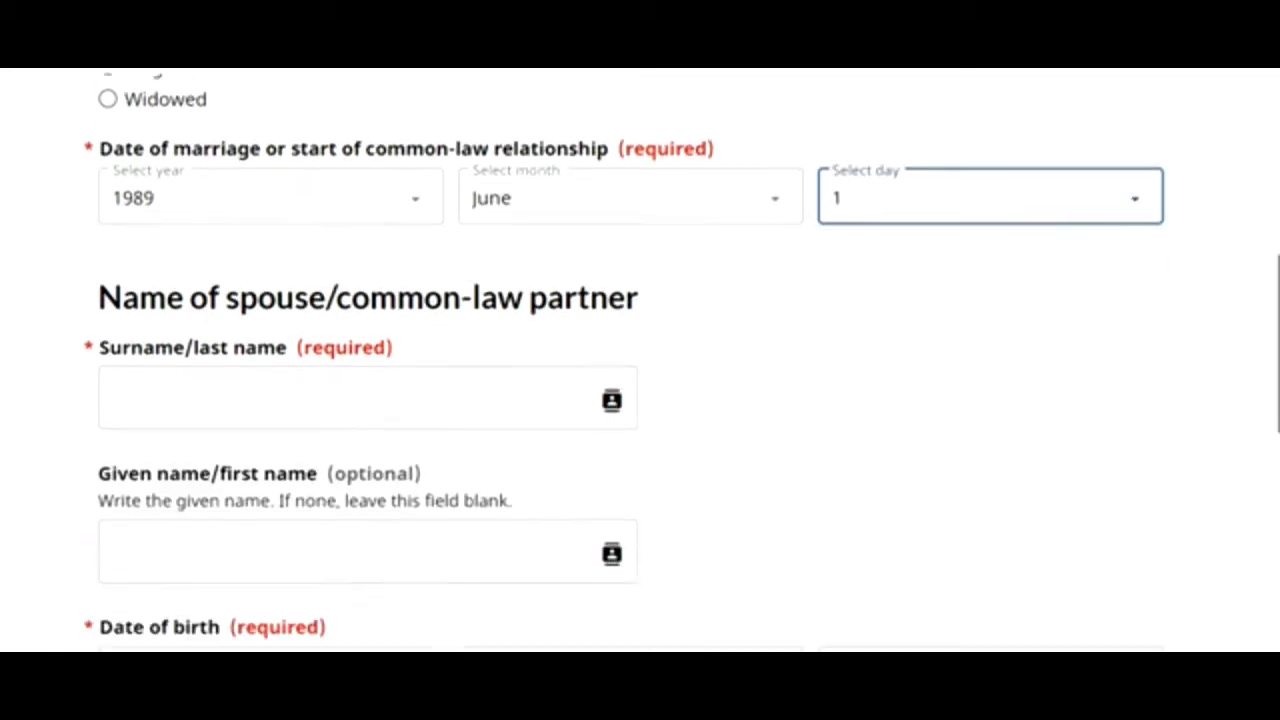
scroll(640, 360, down, 4)
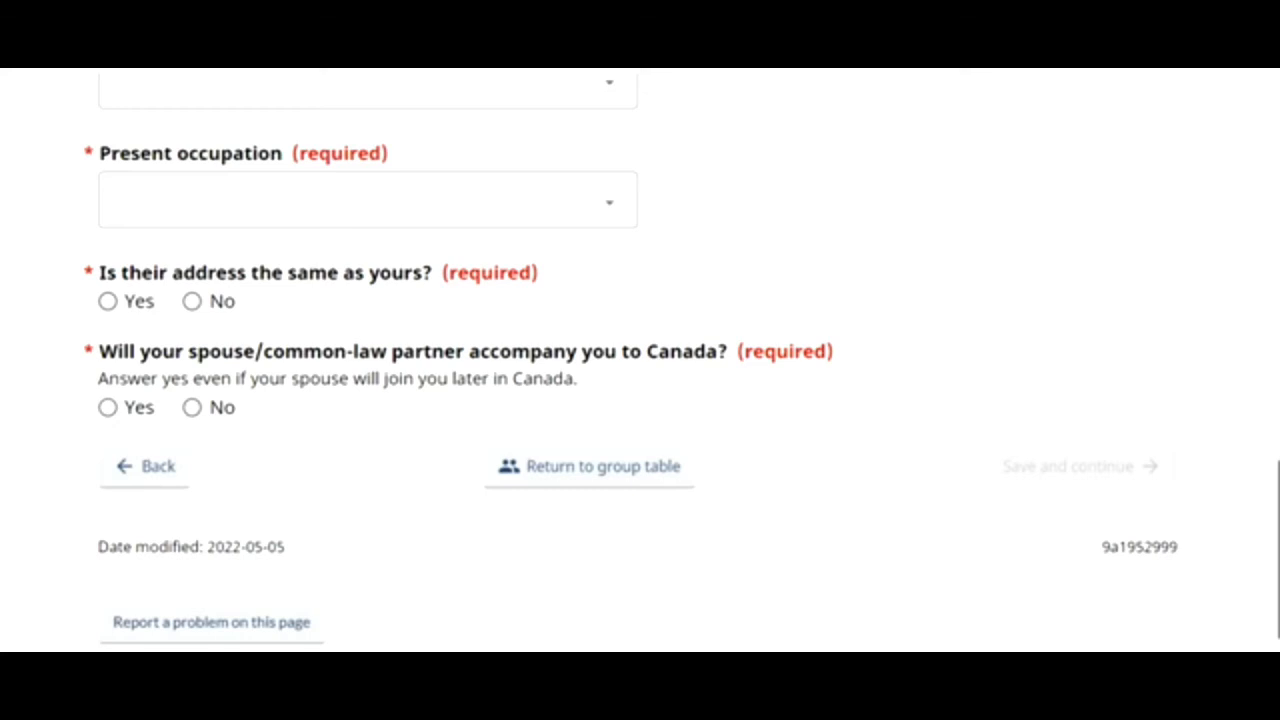
scroll(1234, 329, up, 10)
scroll(1234, 329, down, 4)
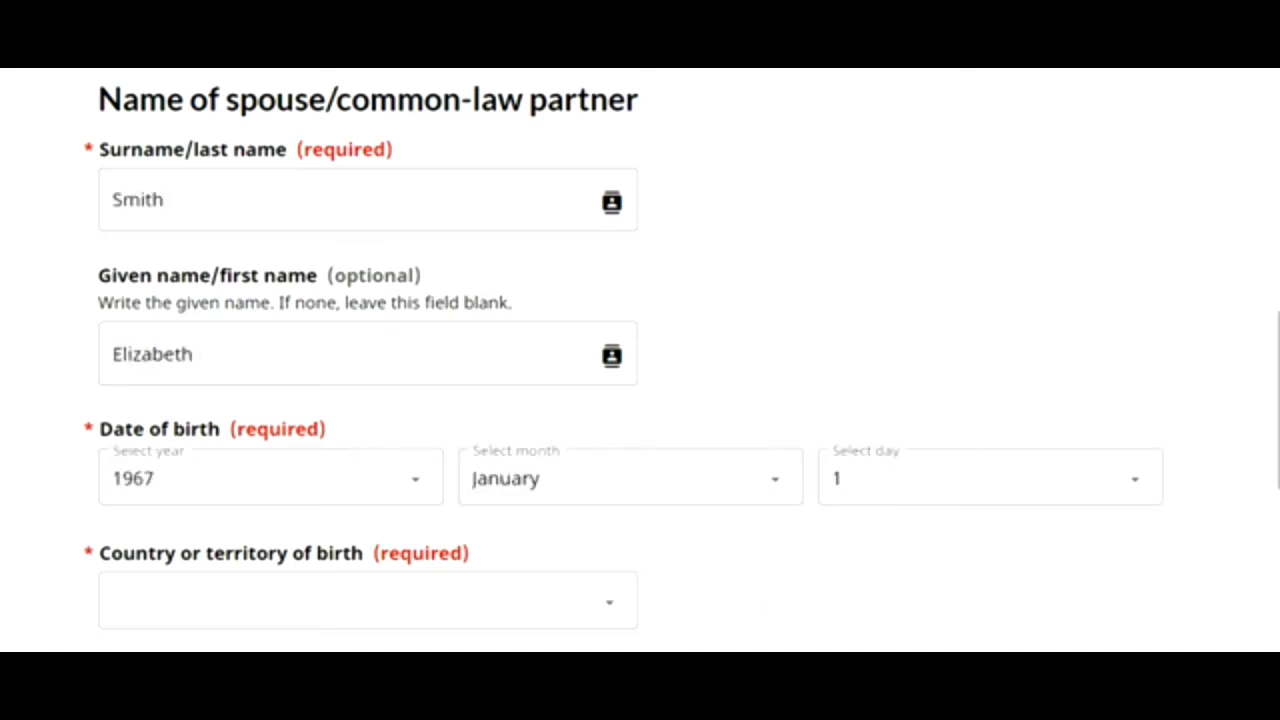
drag(1277, 416, 1278, 470)
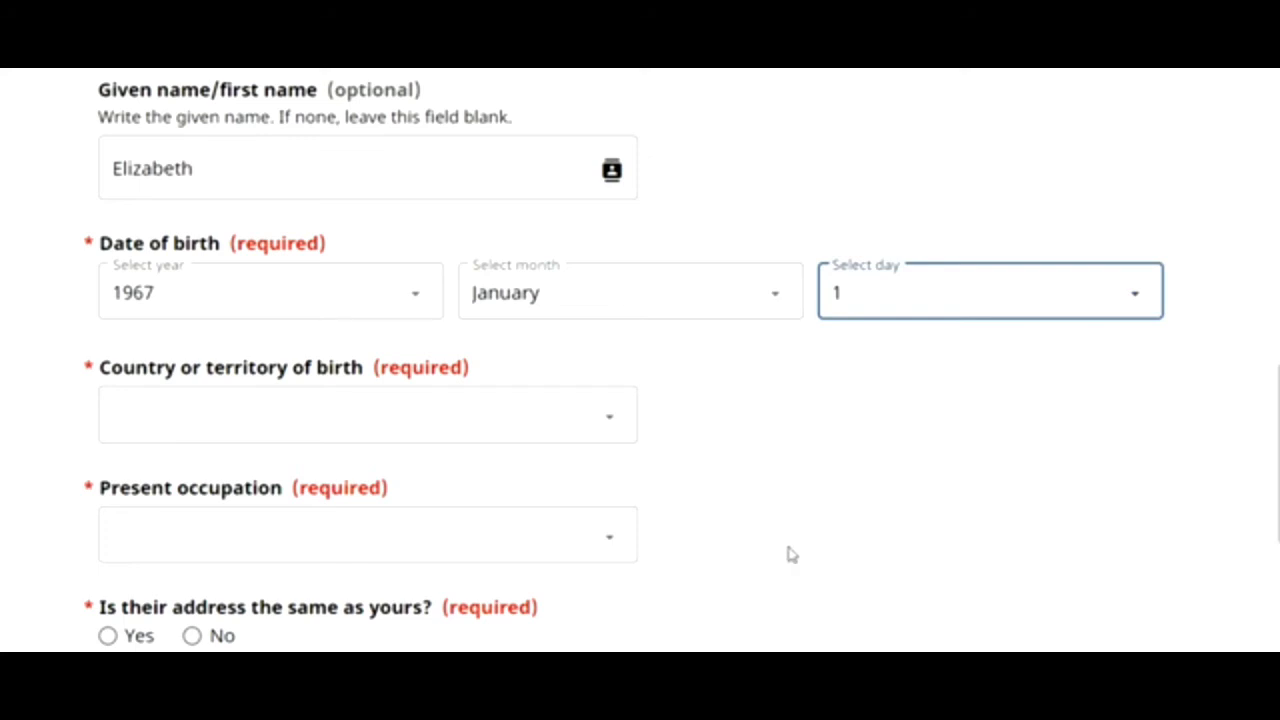
click(572, 419)
text(India)
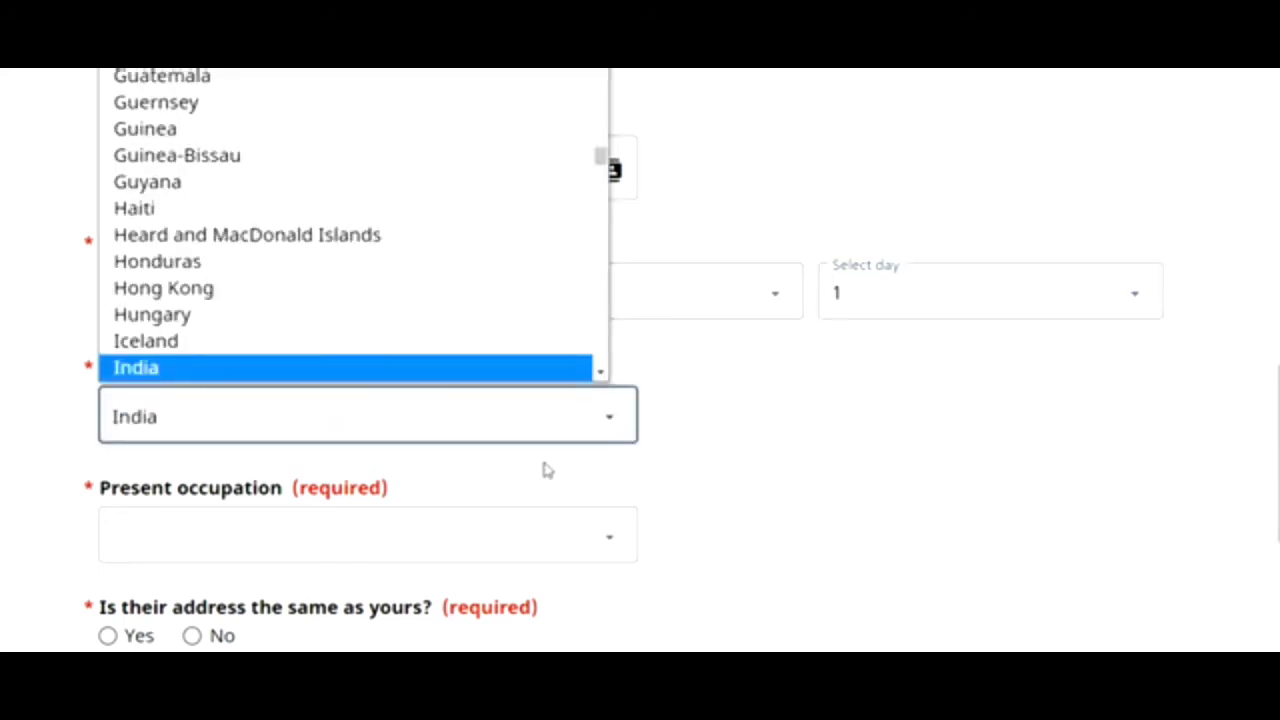
click(474, 554)
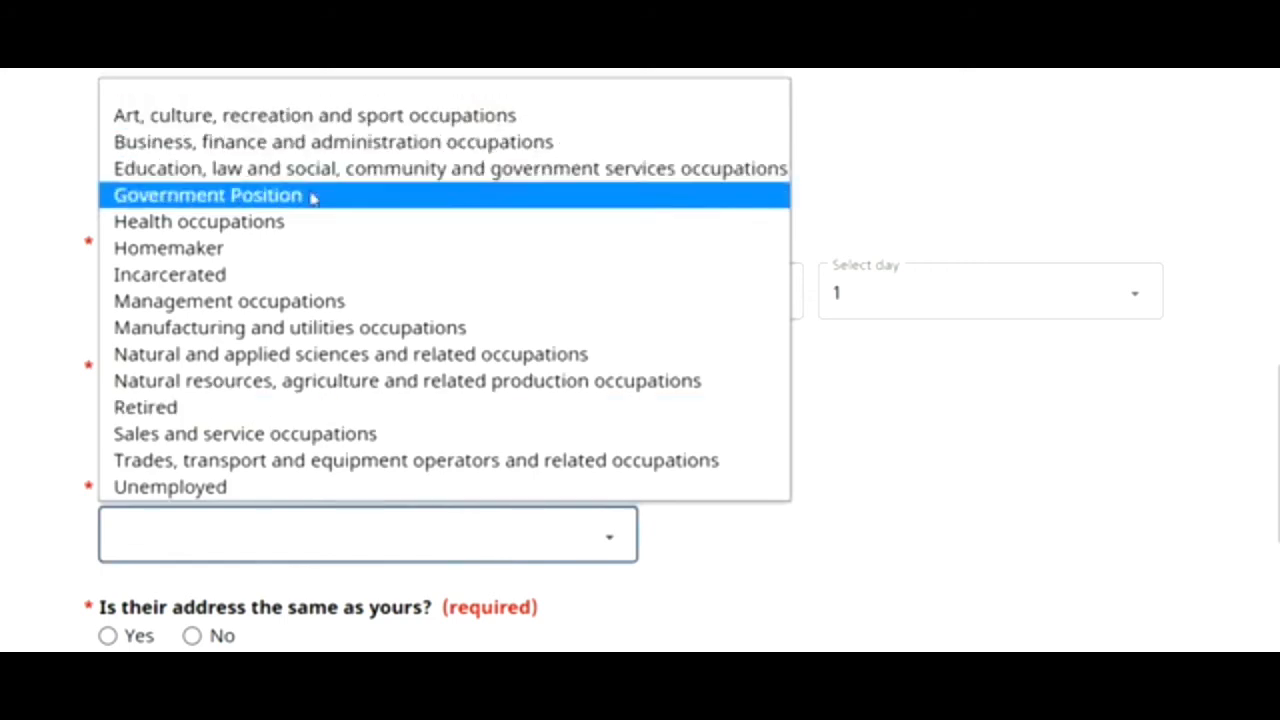
click(294, 248)
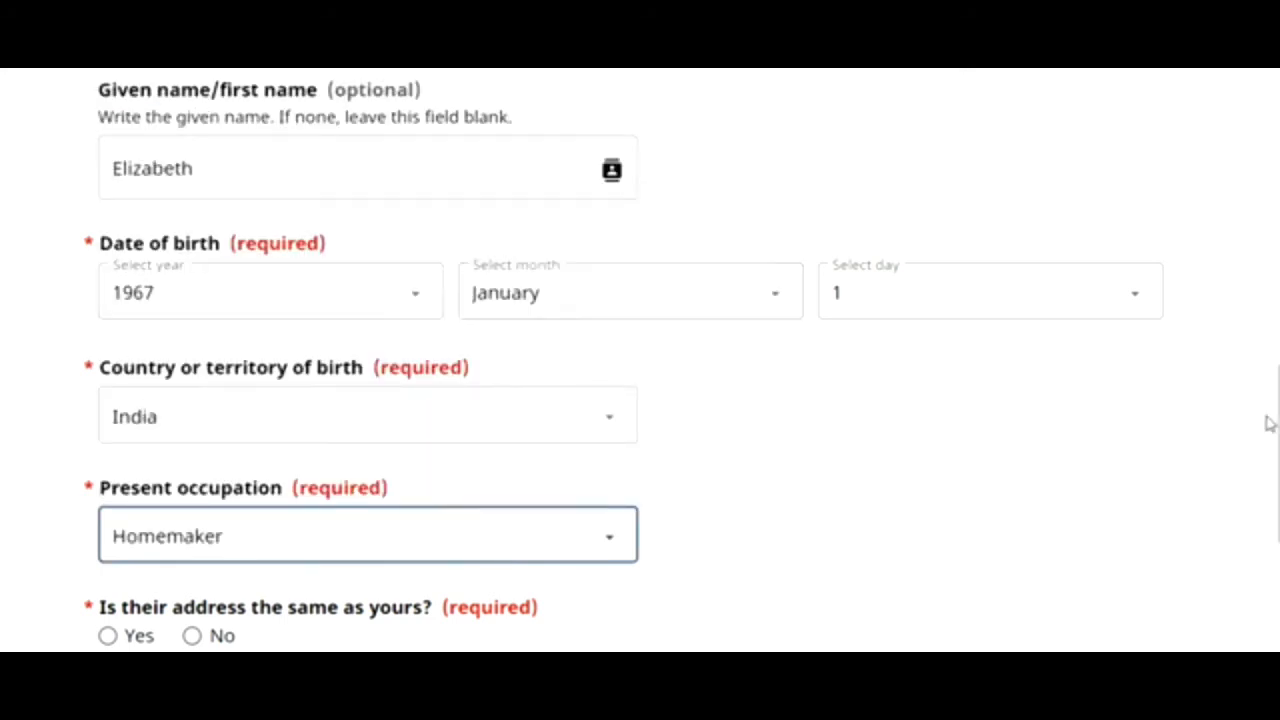
- Answer Yes to the spouse sharing the same address and accompanying the applicant to Canada, and save and continue
scroll(297, 486, down, 2)
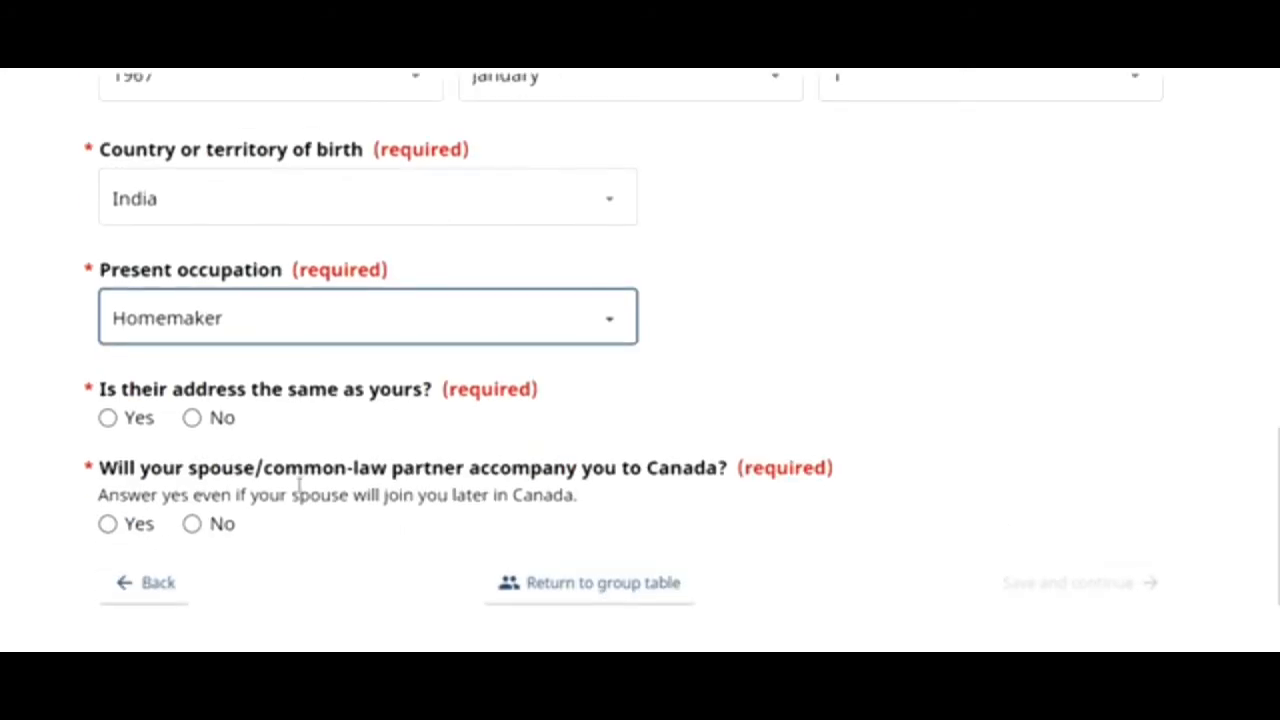
click(108, 418)
click(107, 524)
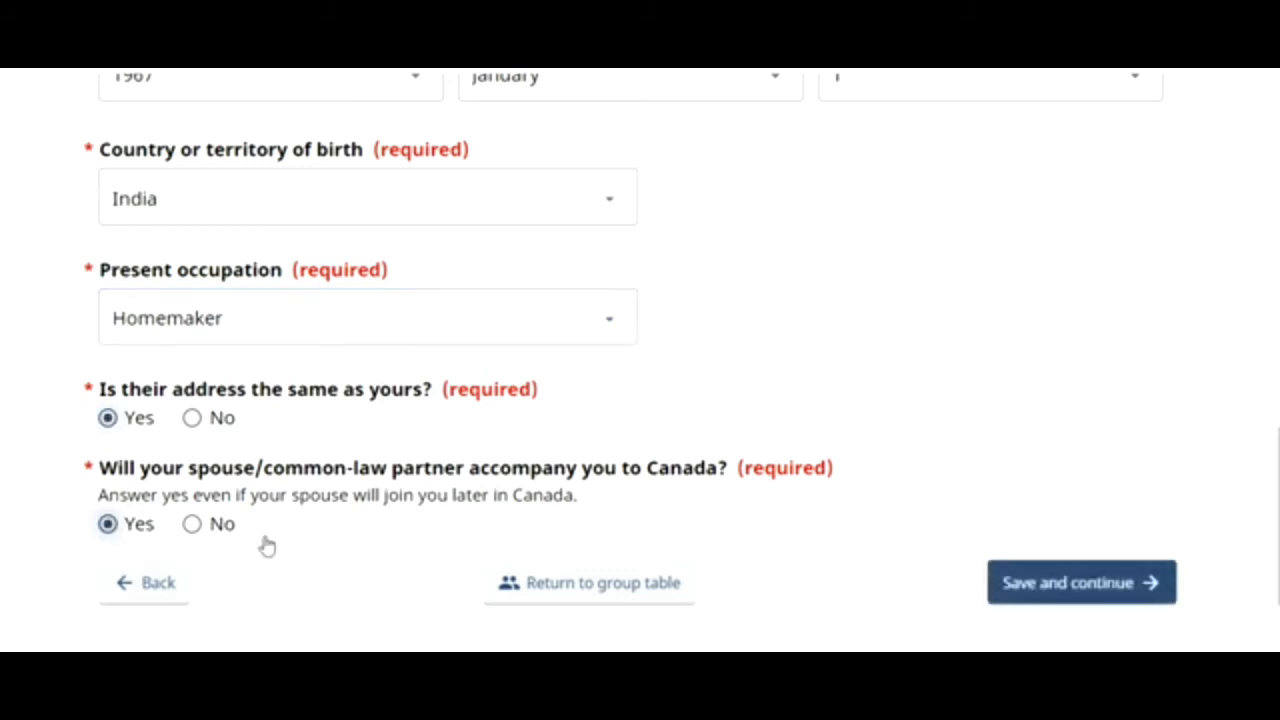
click(1004, 590)
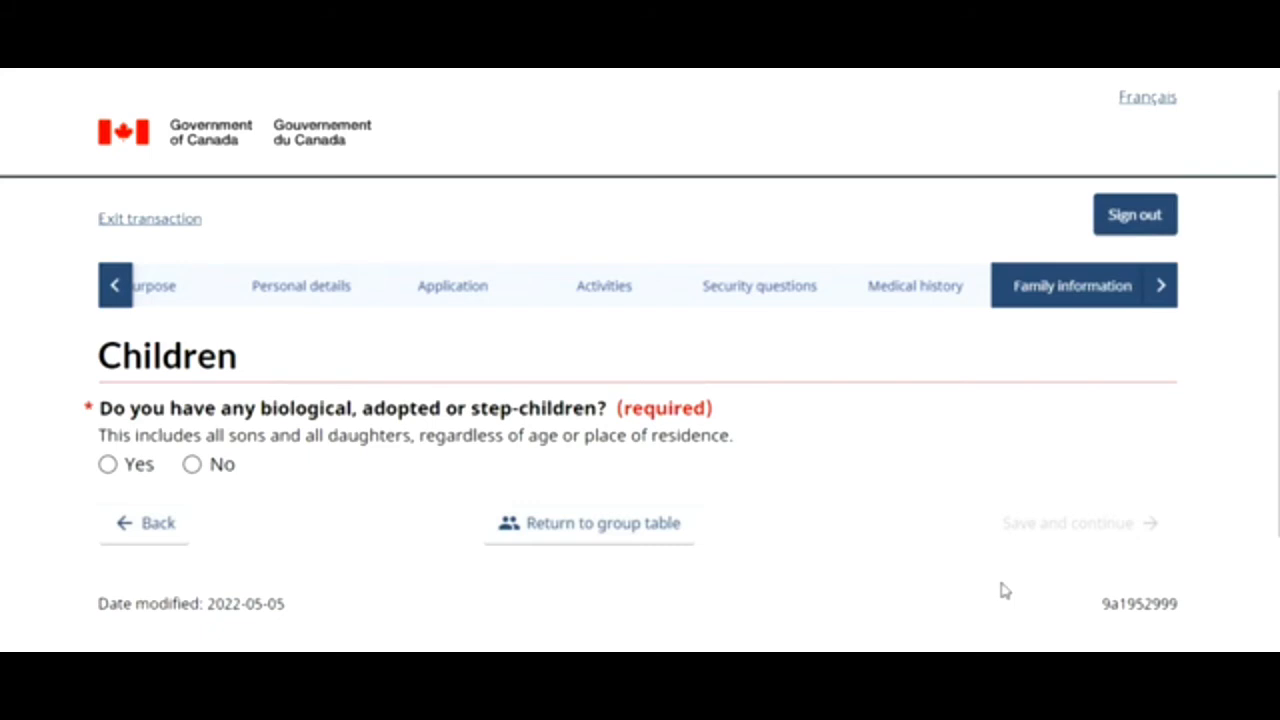
- Answer Yes to having children, add a son born in India with his name and date of birth, and save and continue
click(107, 465)
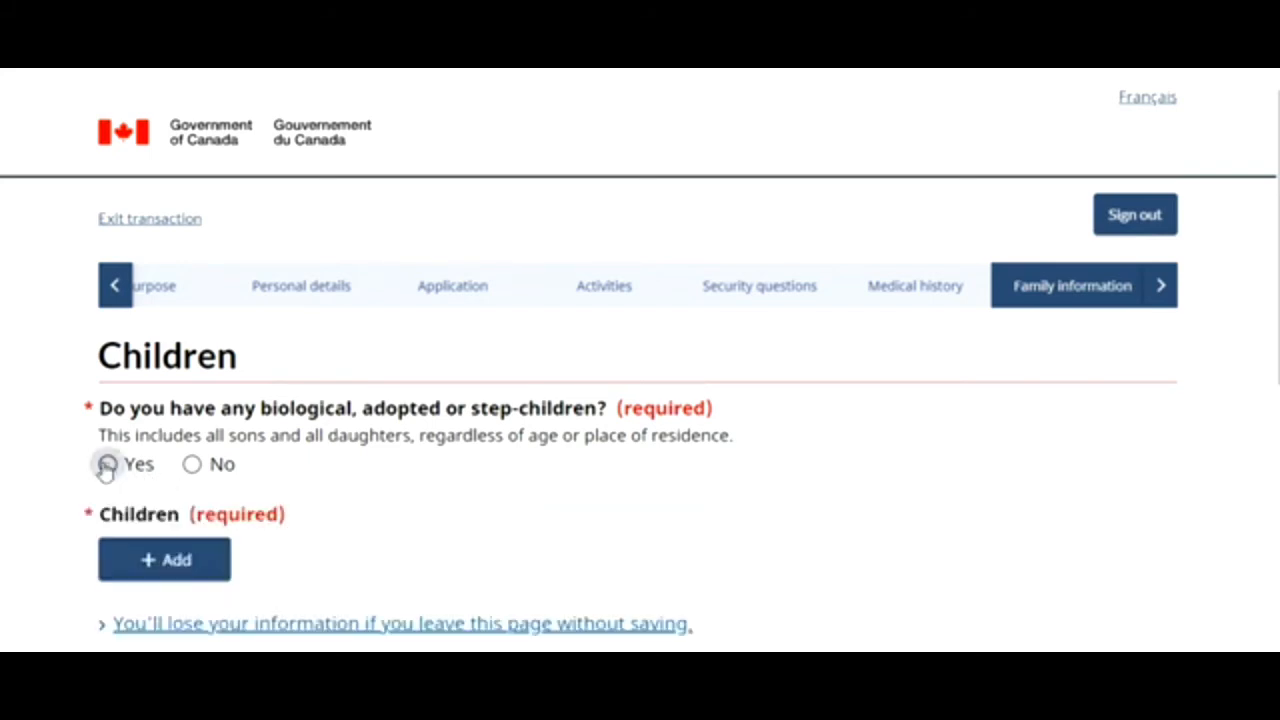
scroll(1258, 335, down, 2)
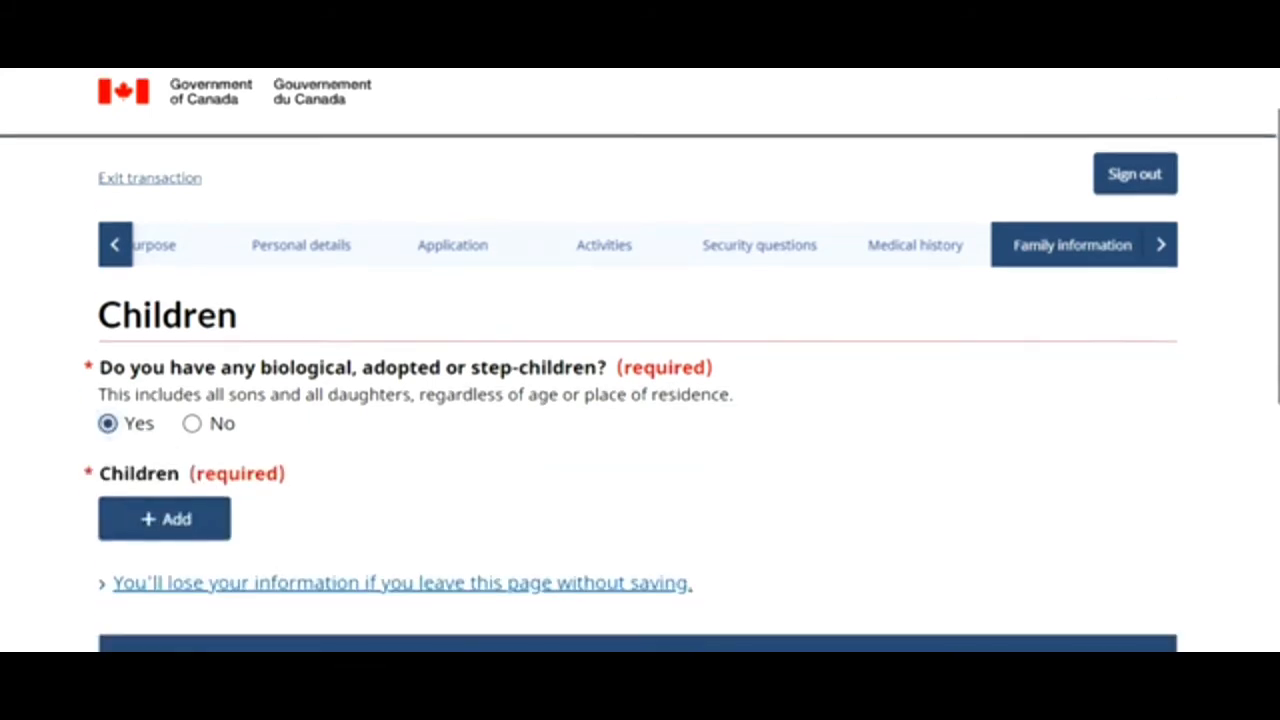
click(194, 352)
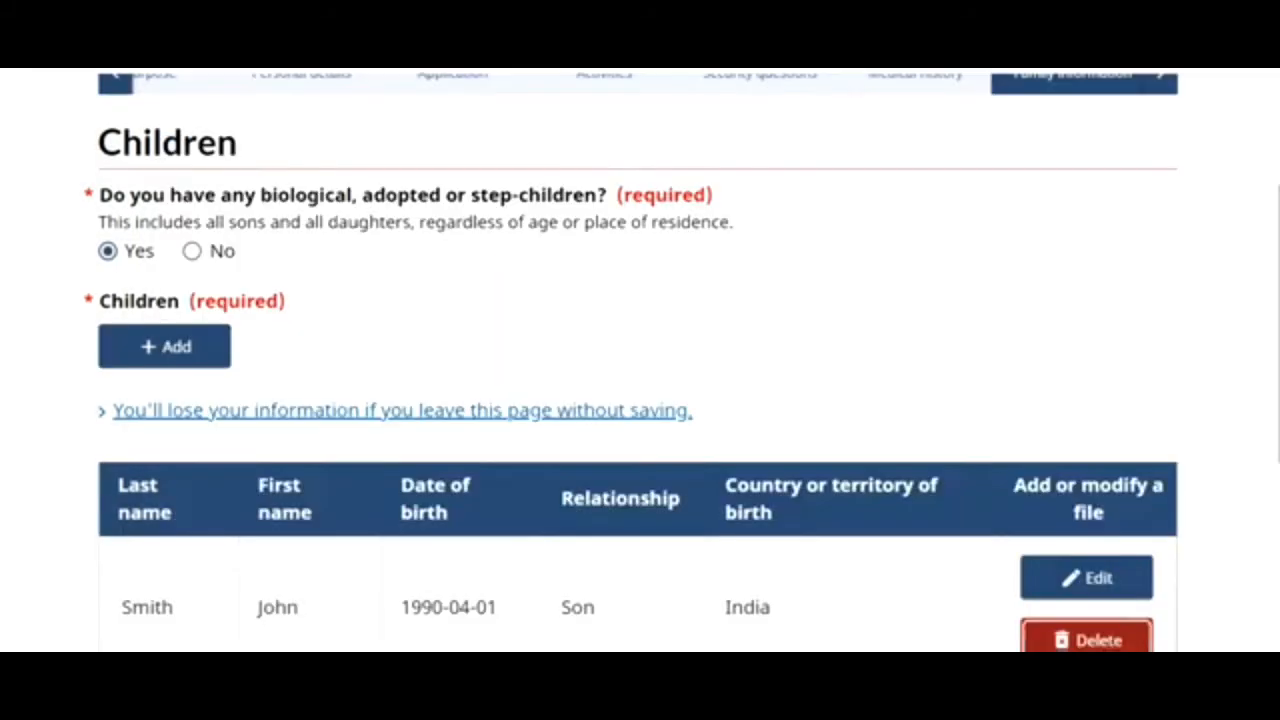
drag(1278, 335, 1278, 455)
click(1103, 537)
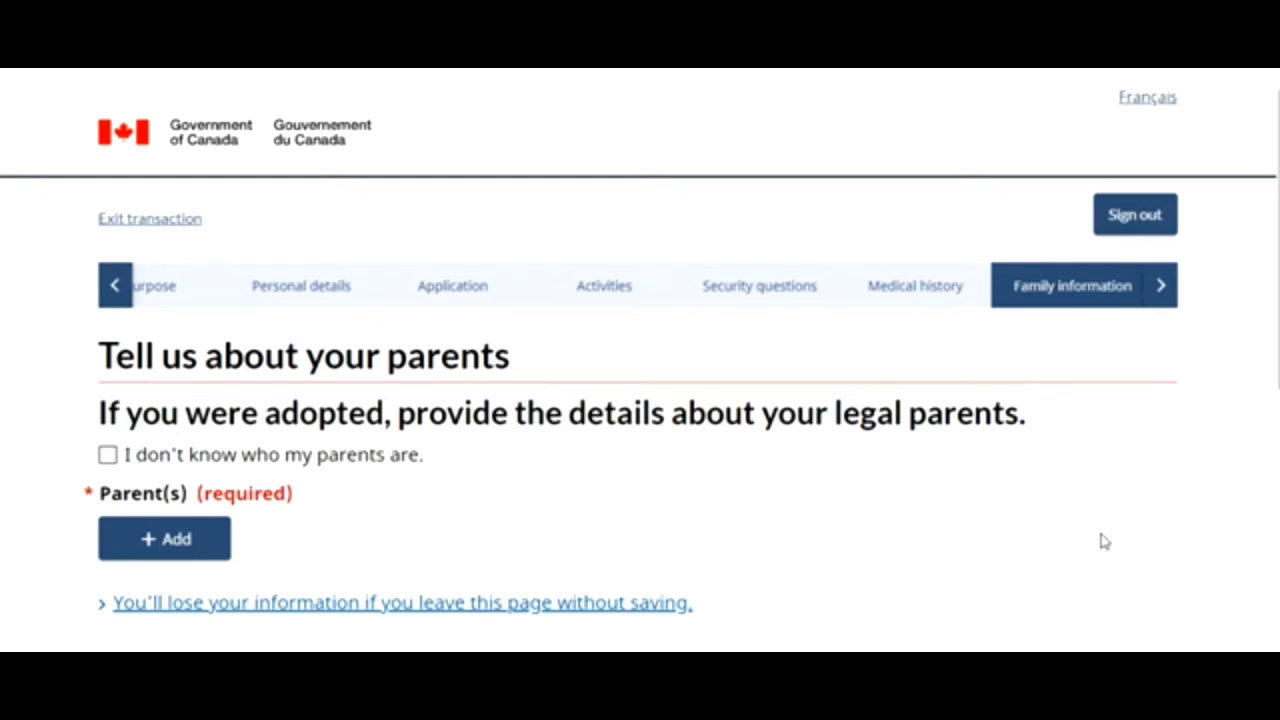
click(1168, 300)
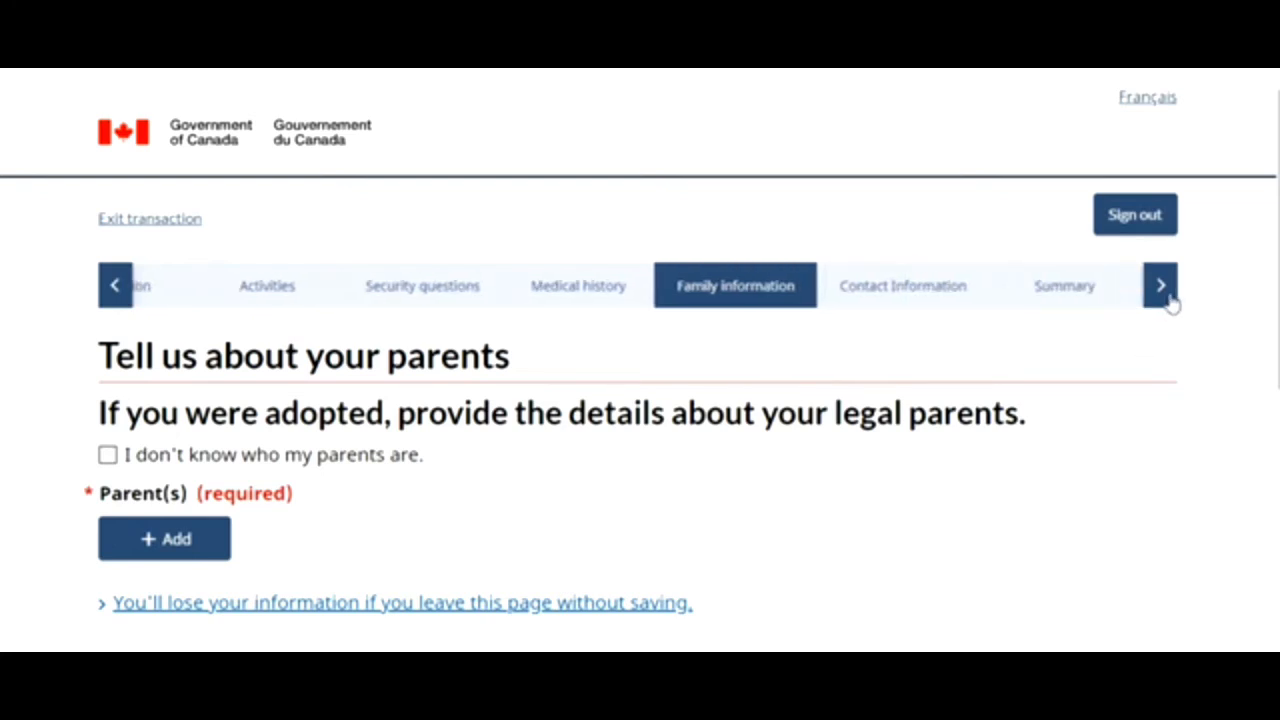
- Start a parent entry with the father's surname and given name, and the relationship Father
click(1161, 287)
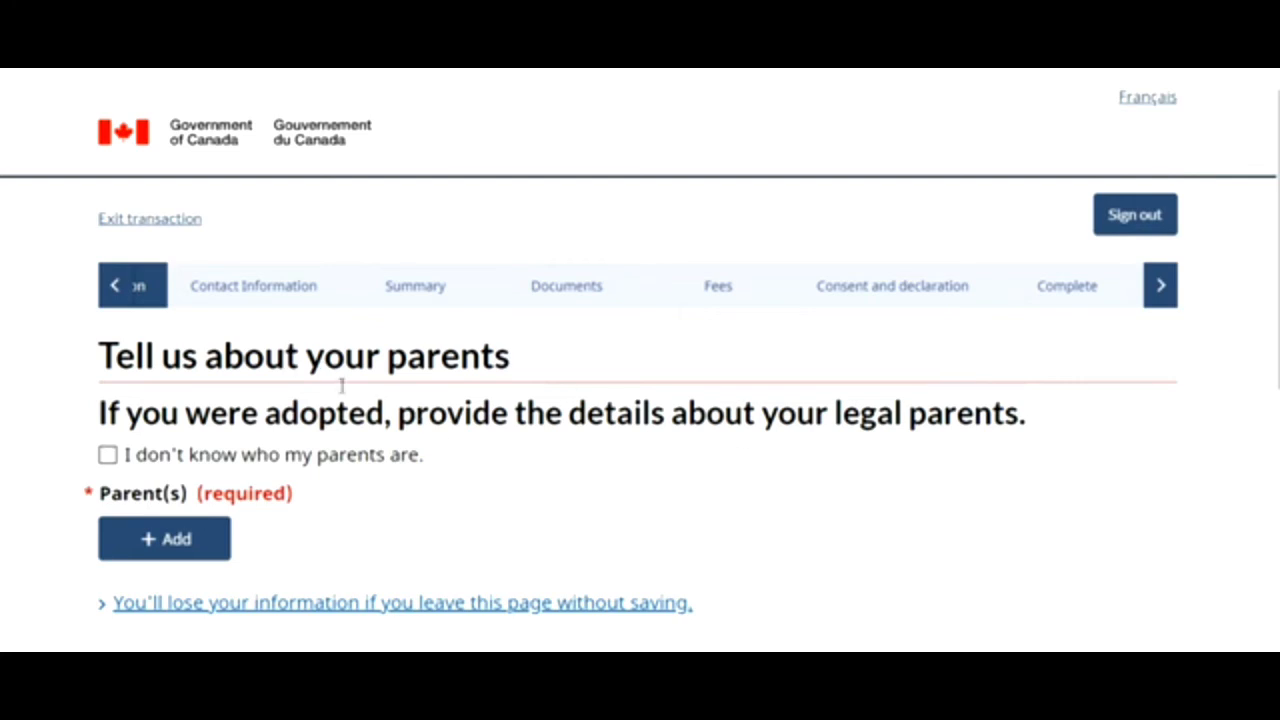
click(165, 538)
drag(1277, 335, 1275, 457)
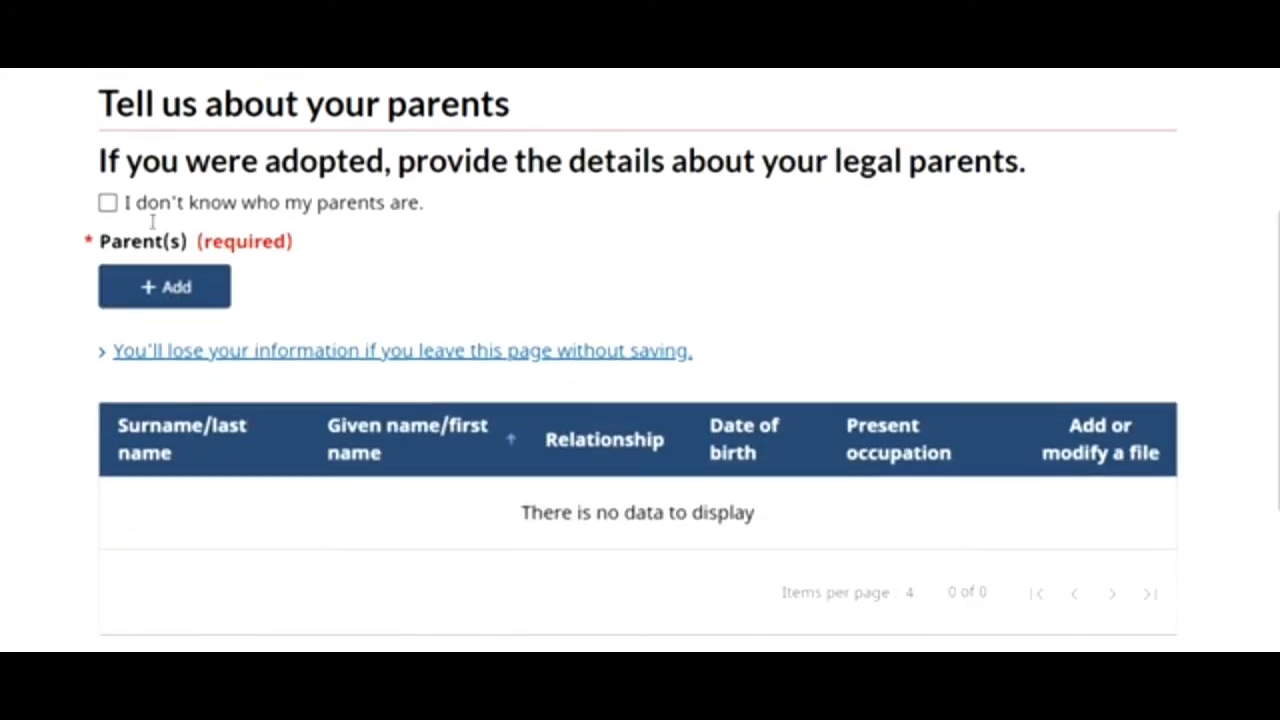
click(172, 288)
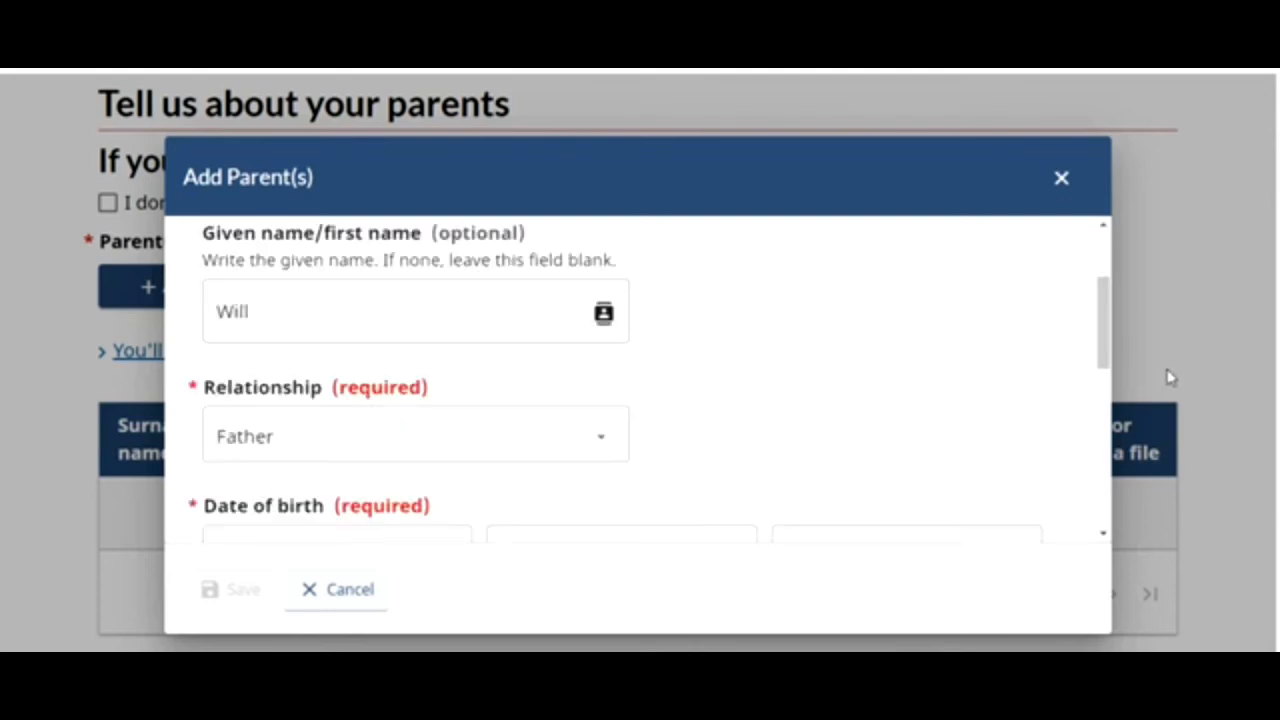
- Set the year, month and day of the father's date of birth
scroll(1108, 338, down, 2)
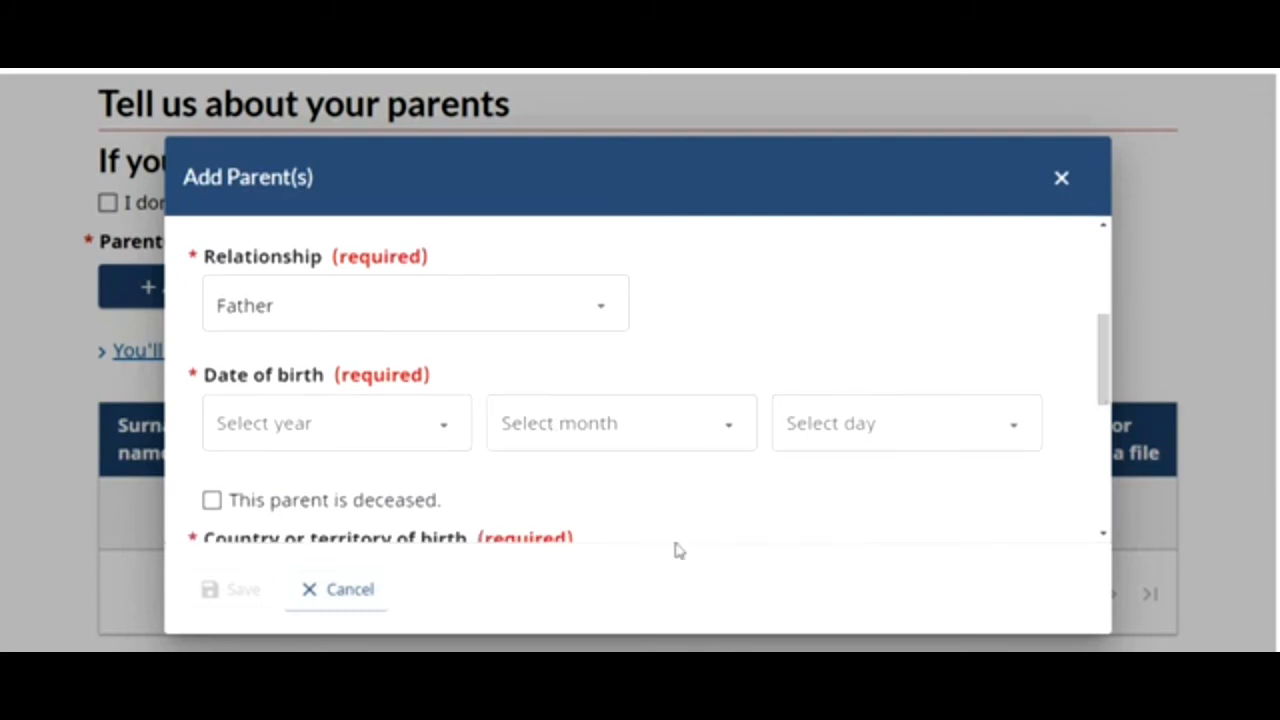
click(450, 428)
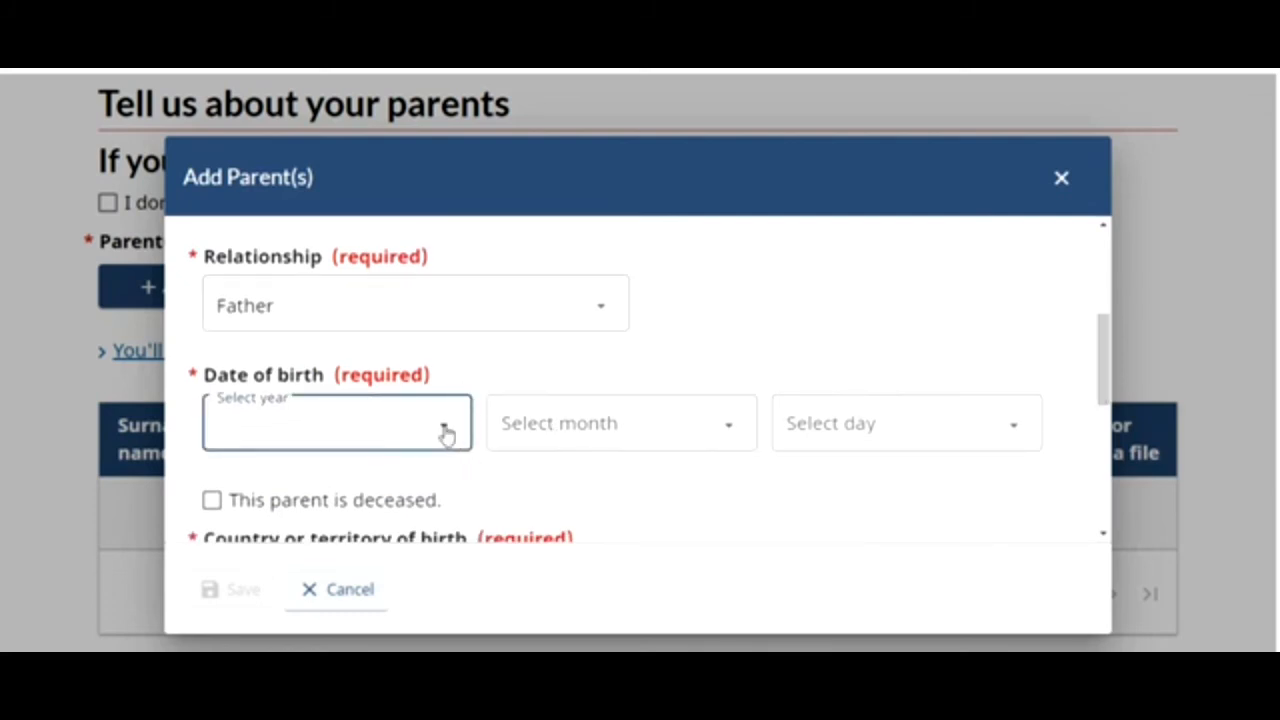
click(443, 429)
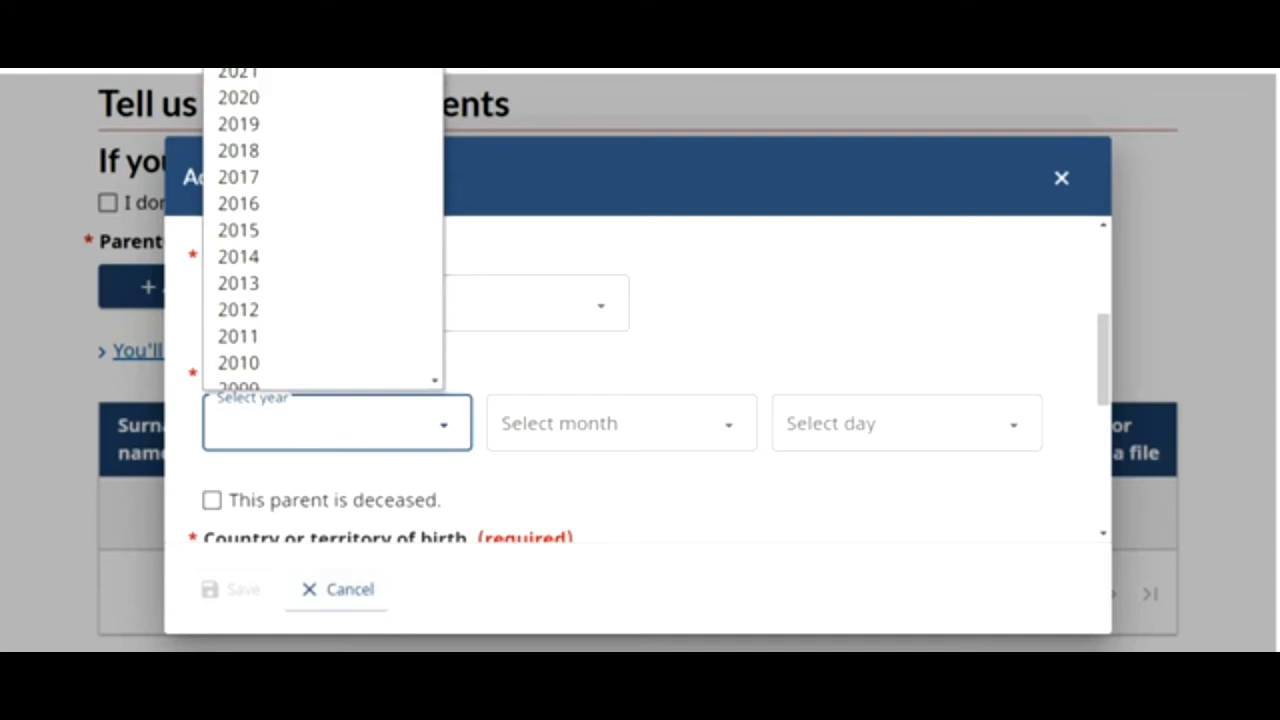
drag(436, 55, 465, 255)
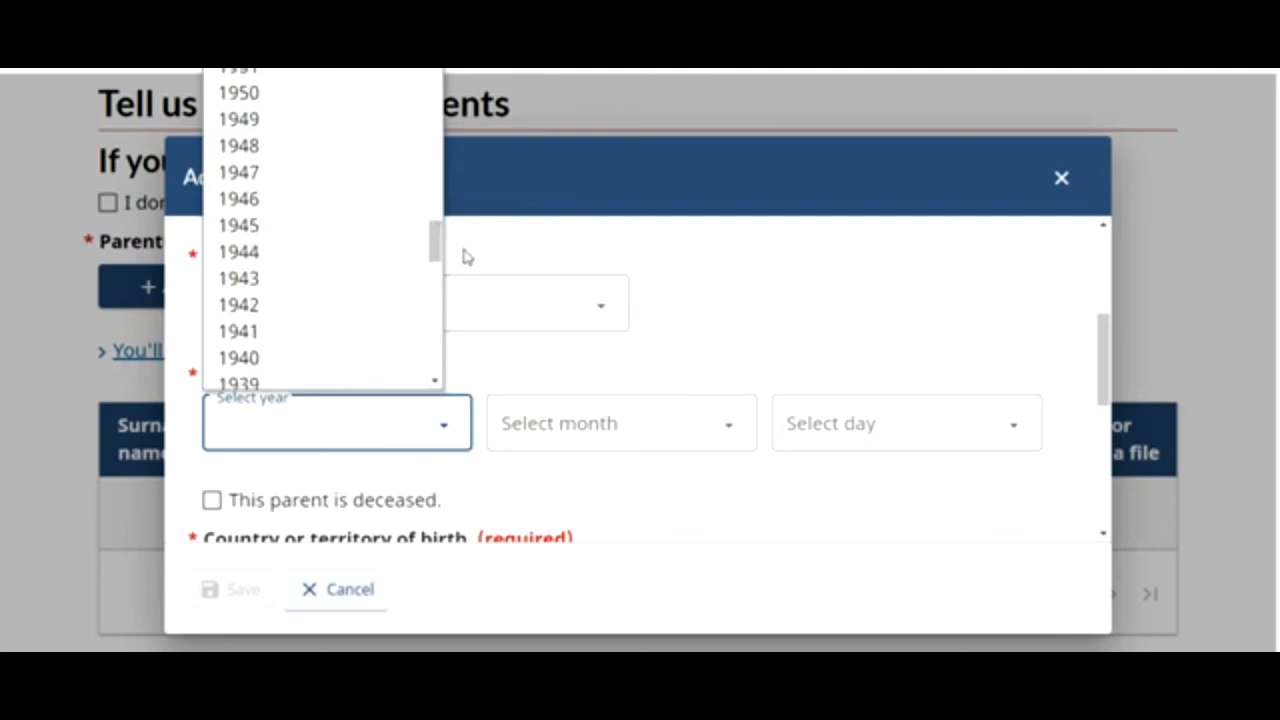
click(363, 356)
click(558, 430)
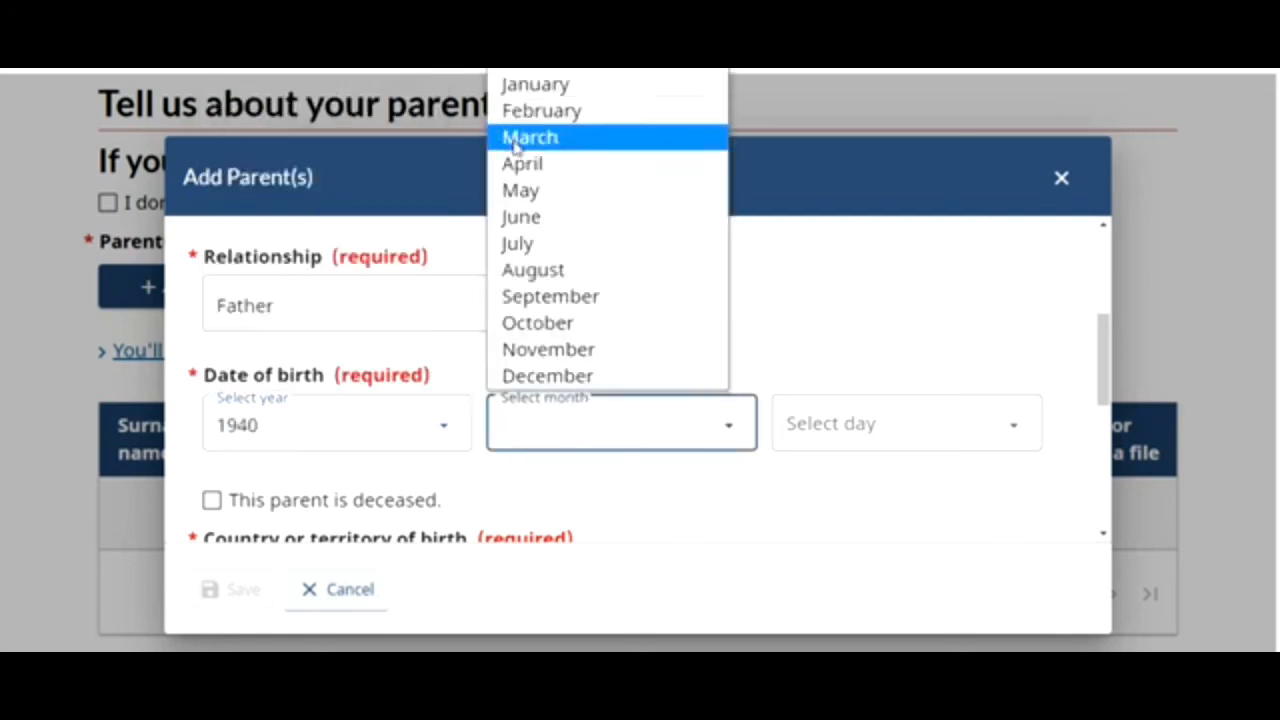
click(524, 107)
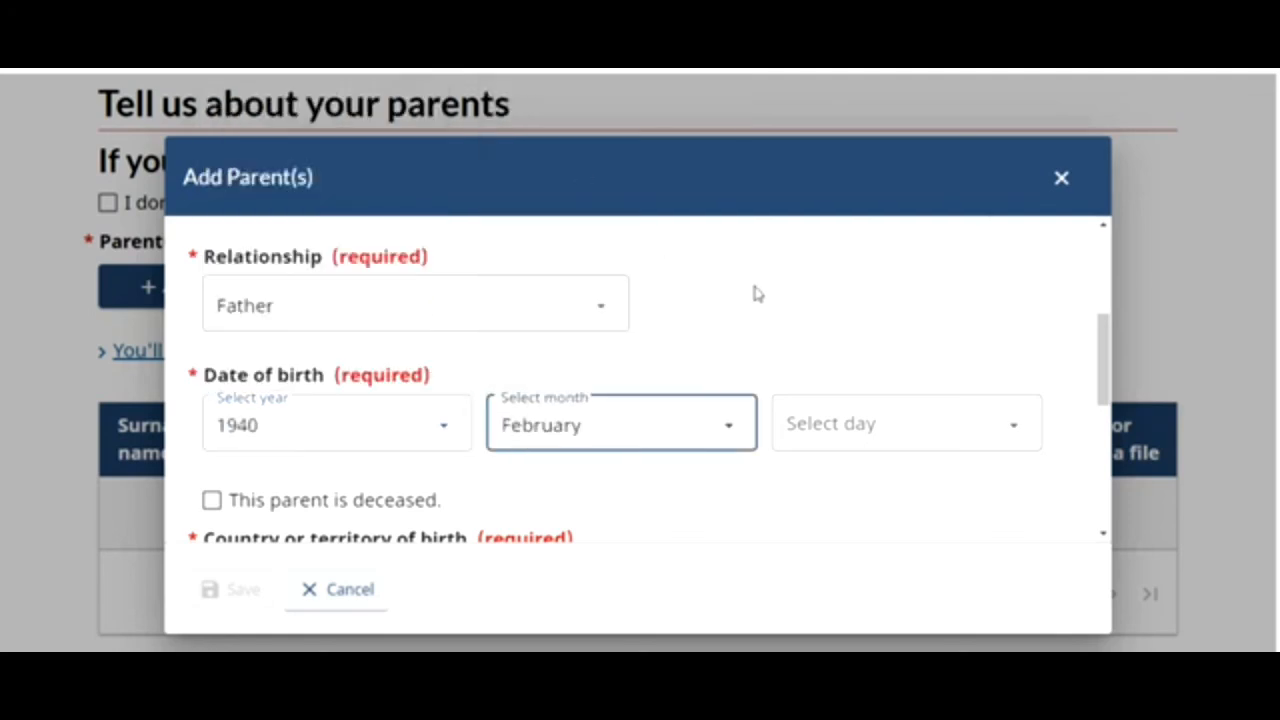
click(834, 432)
click(812, 294)
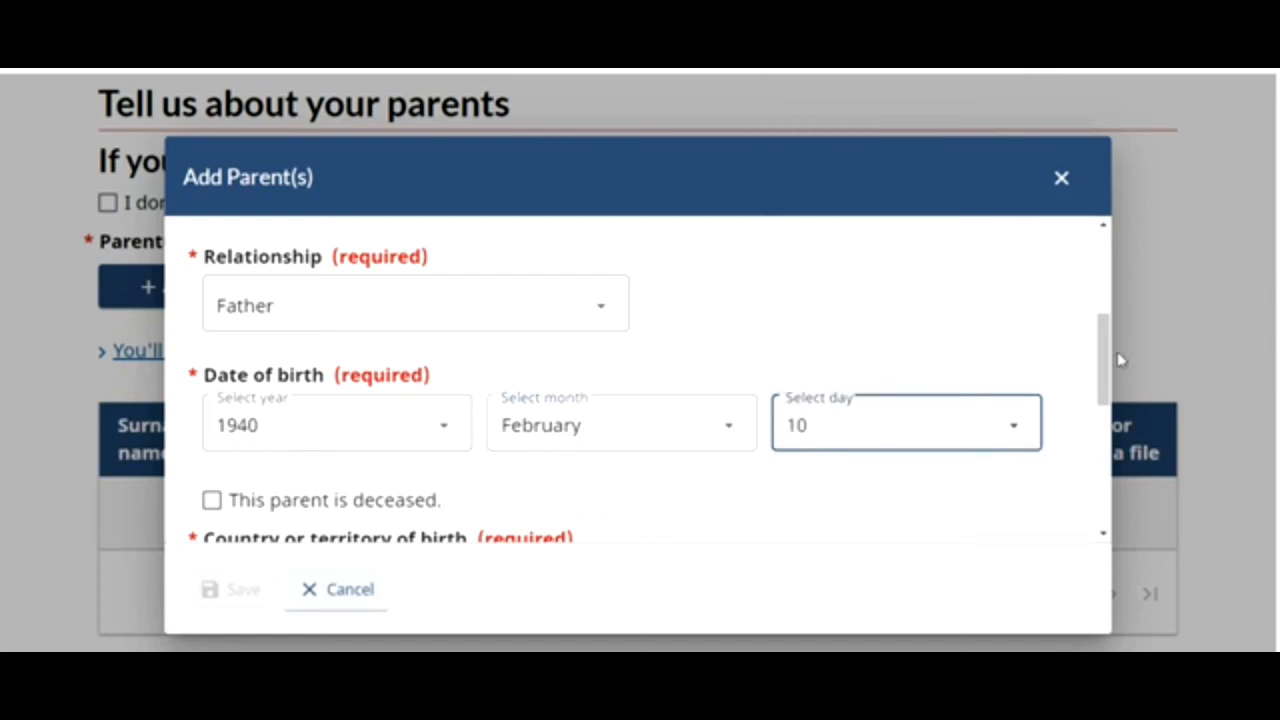
- Keep the father unmarked as deceased and choose India as his country or territory of birth
drag(1108, 387, 1108, 432)
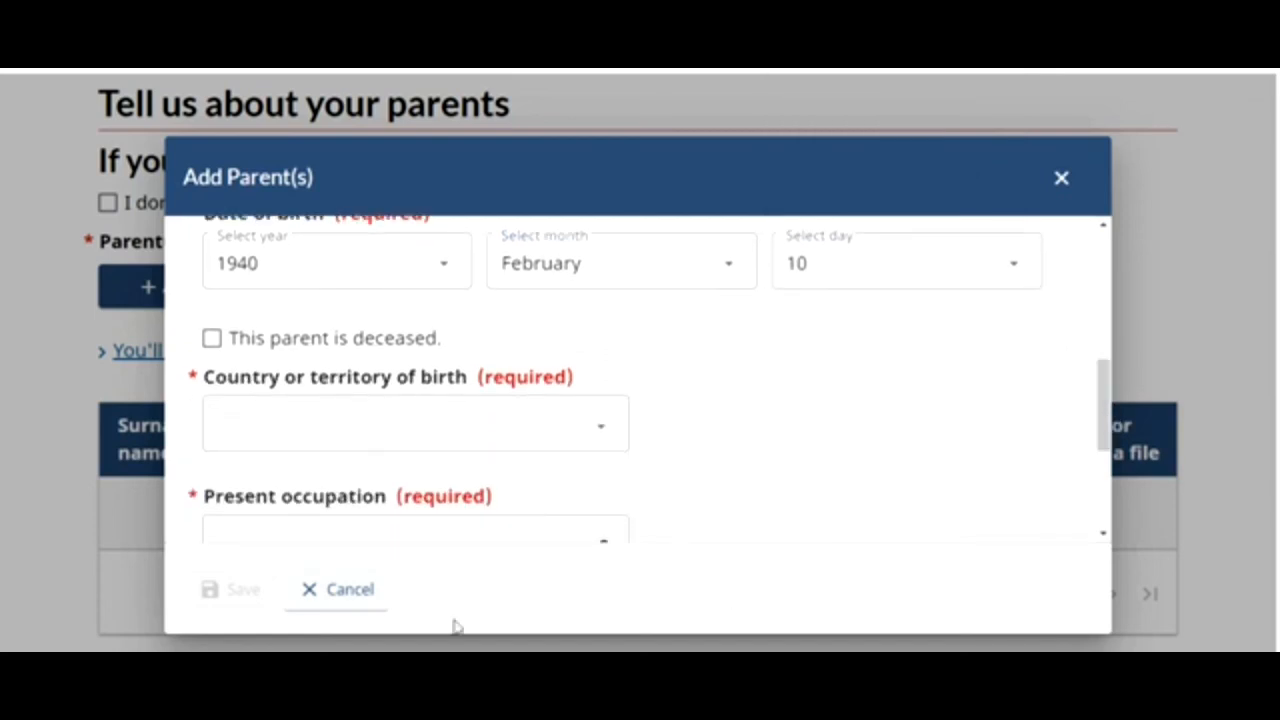
click(211, 339)
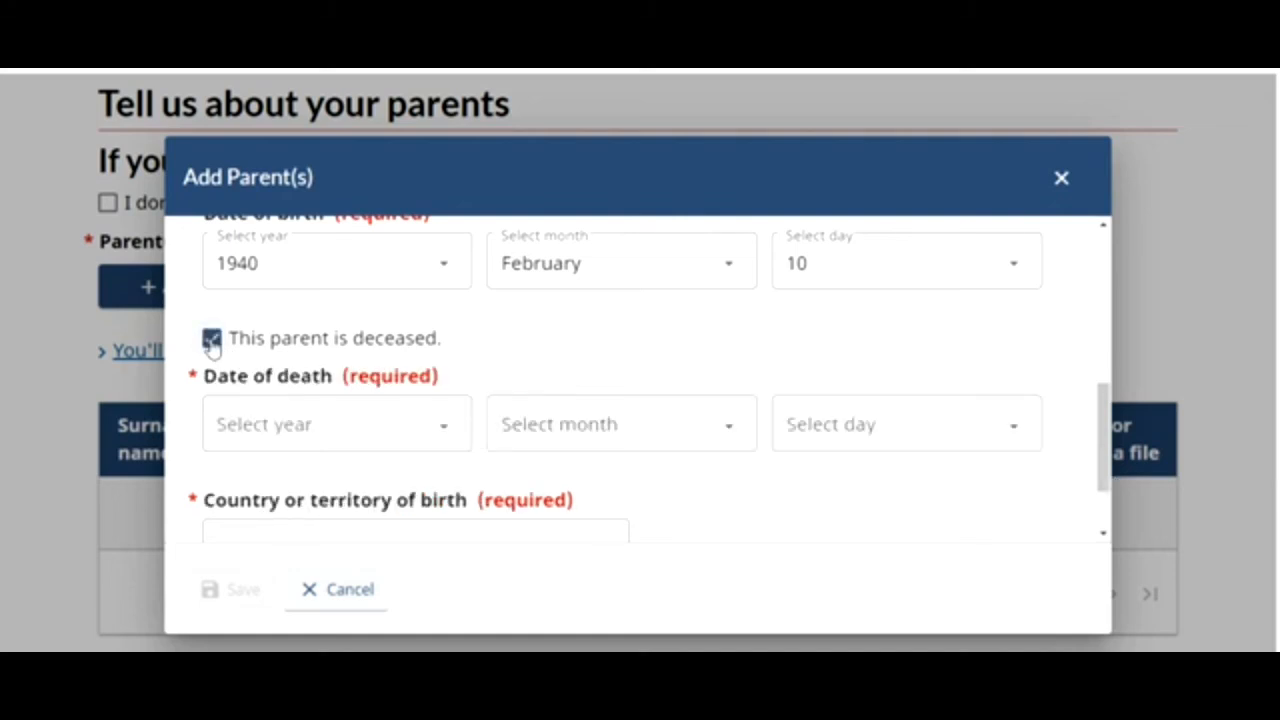
click(211, 339)
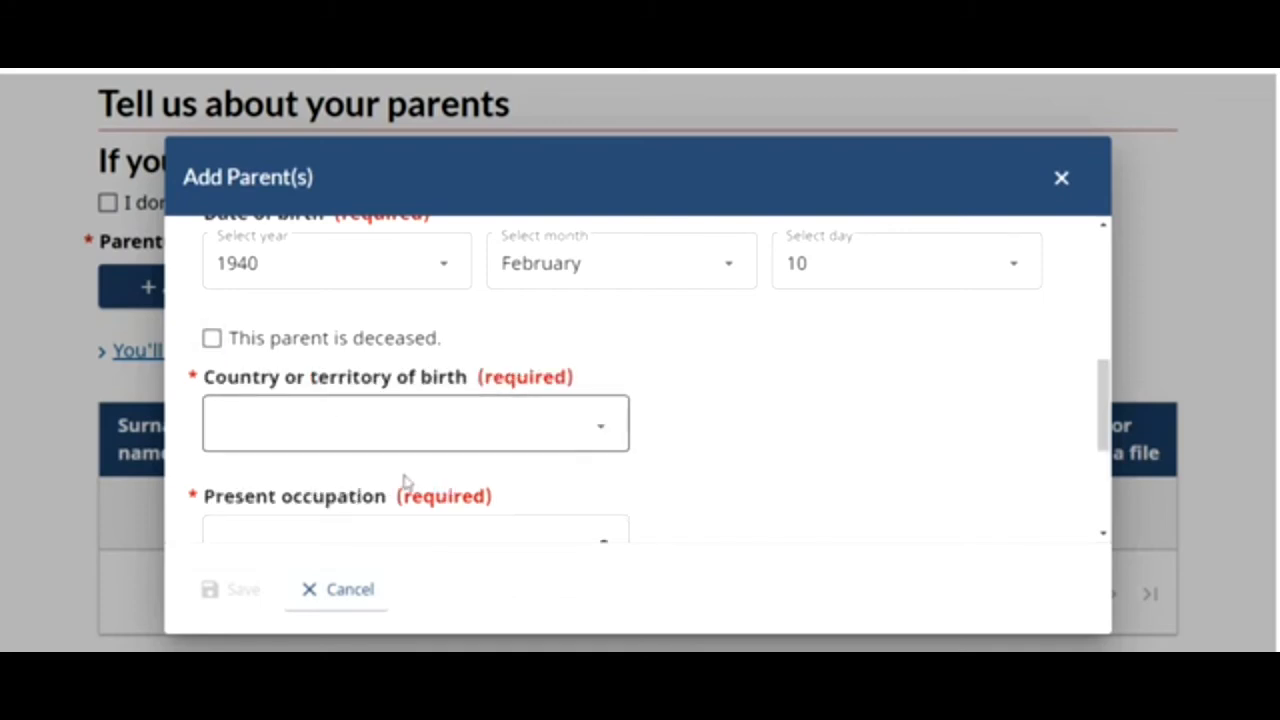
click(375, 437)
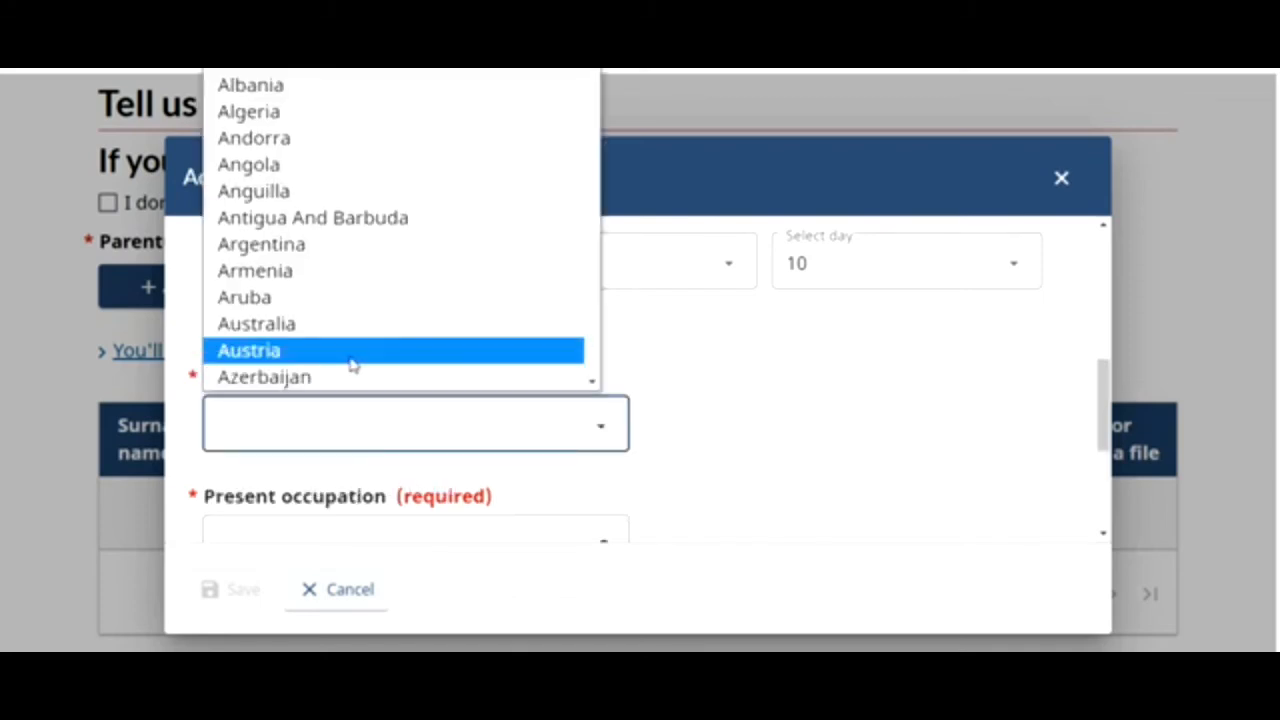
text(indo)
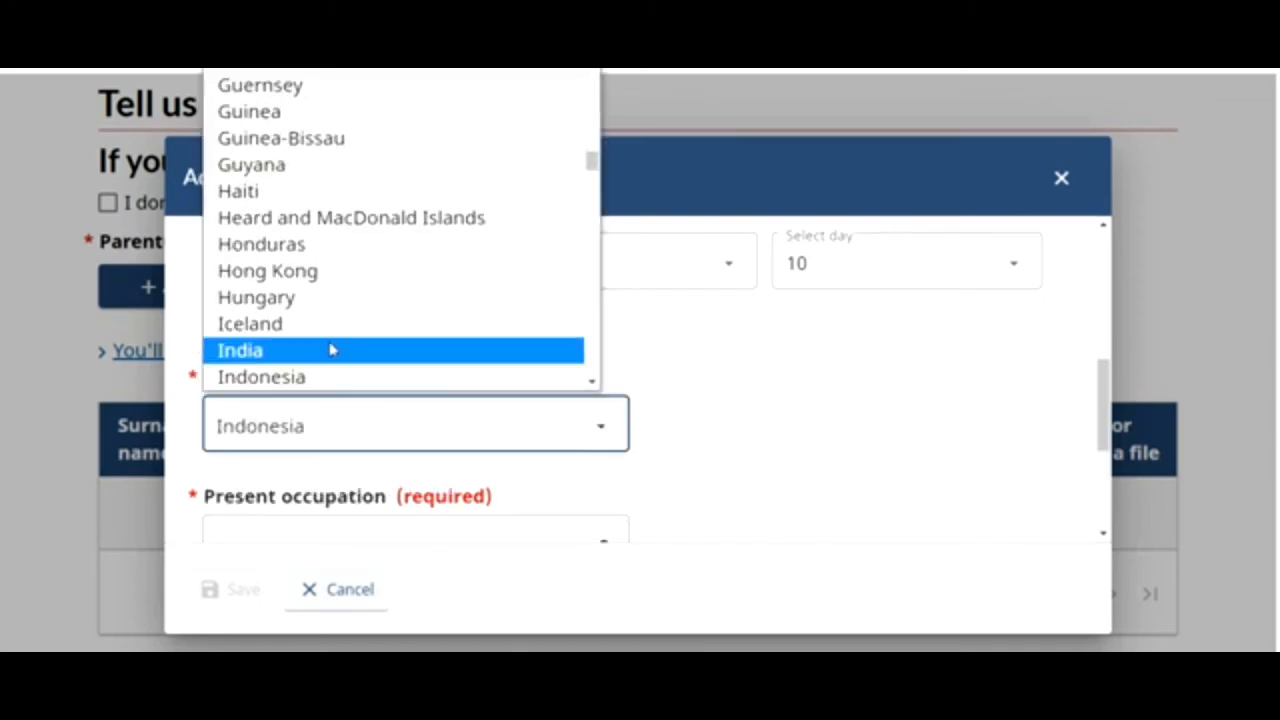
click(331, 349)
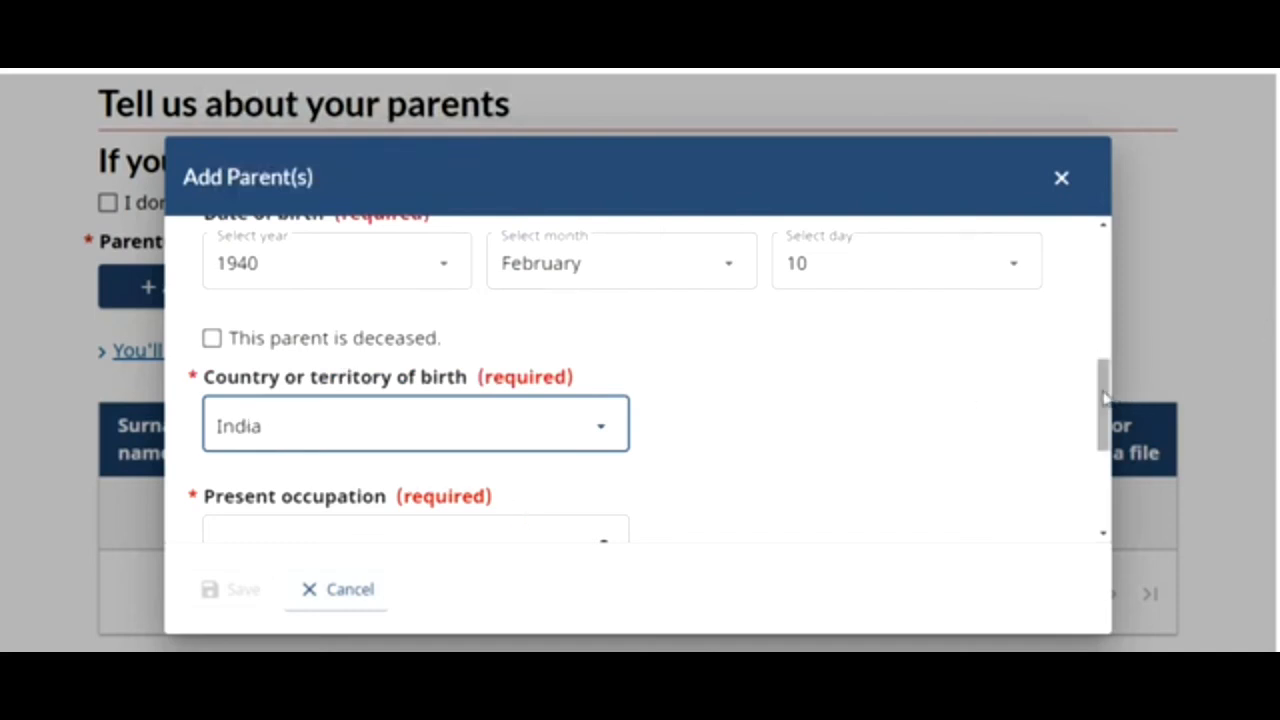
- Answer Yes to the father sharing the same address and No to him coming along to Canada
drag(1118, 400, 1121, 448)
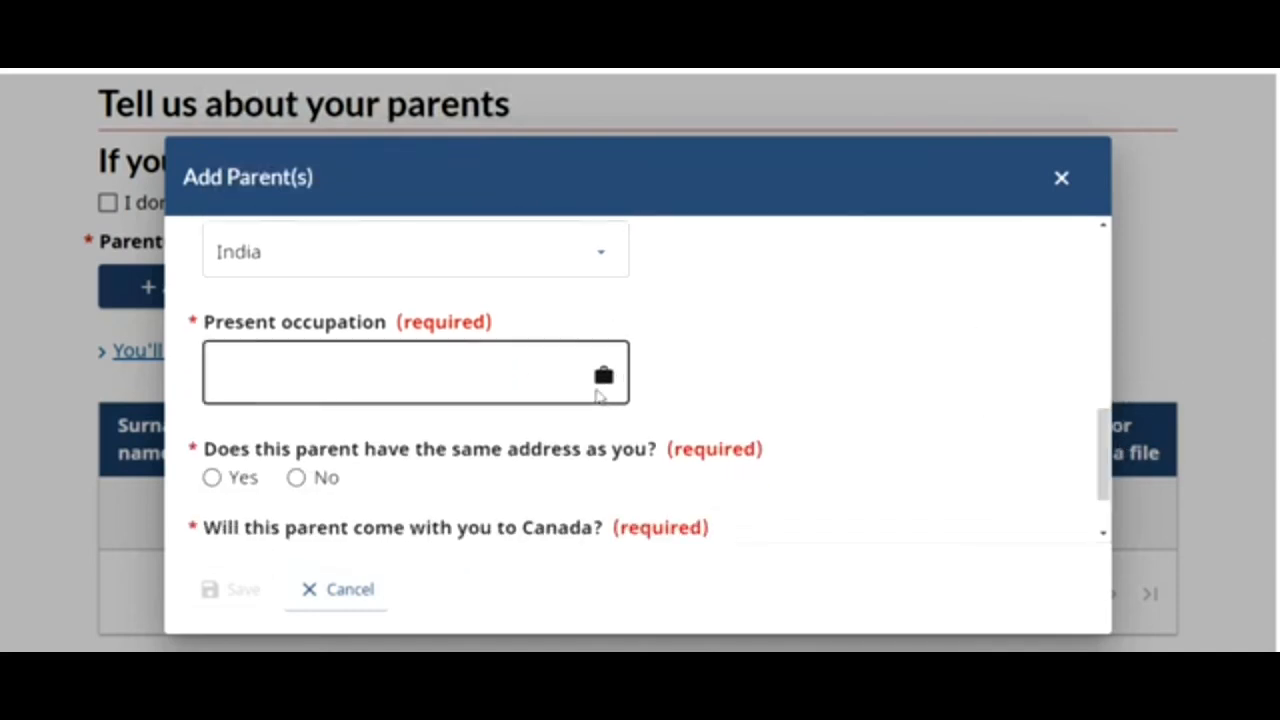
click(213, 478)
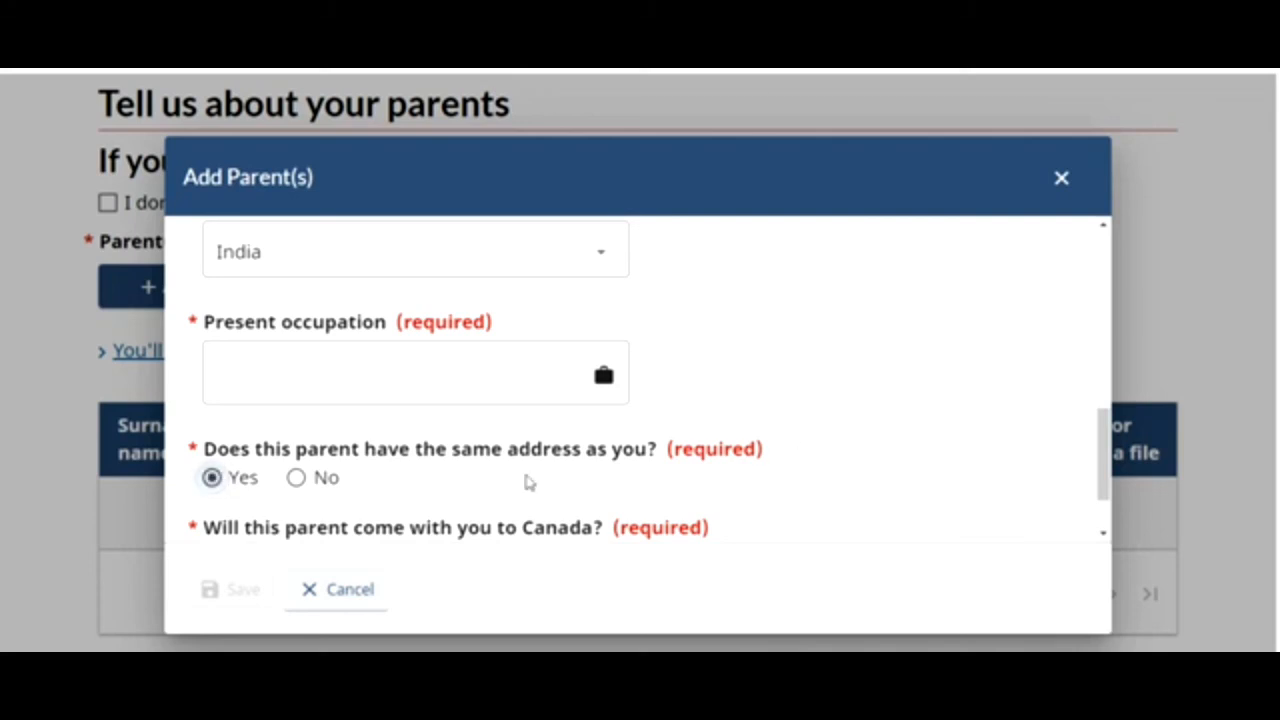
drag(1100, 467, 1128, 528)
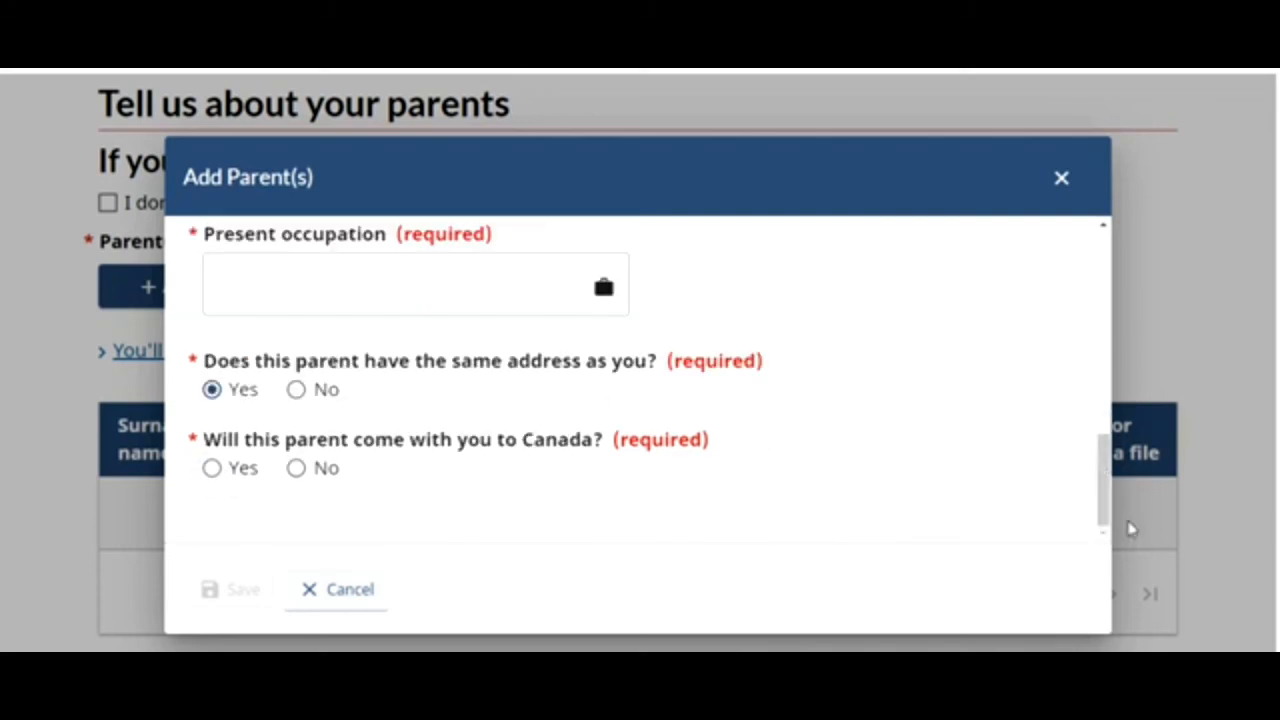
click(296, 468)
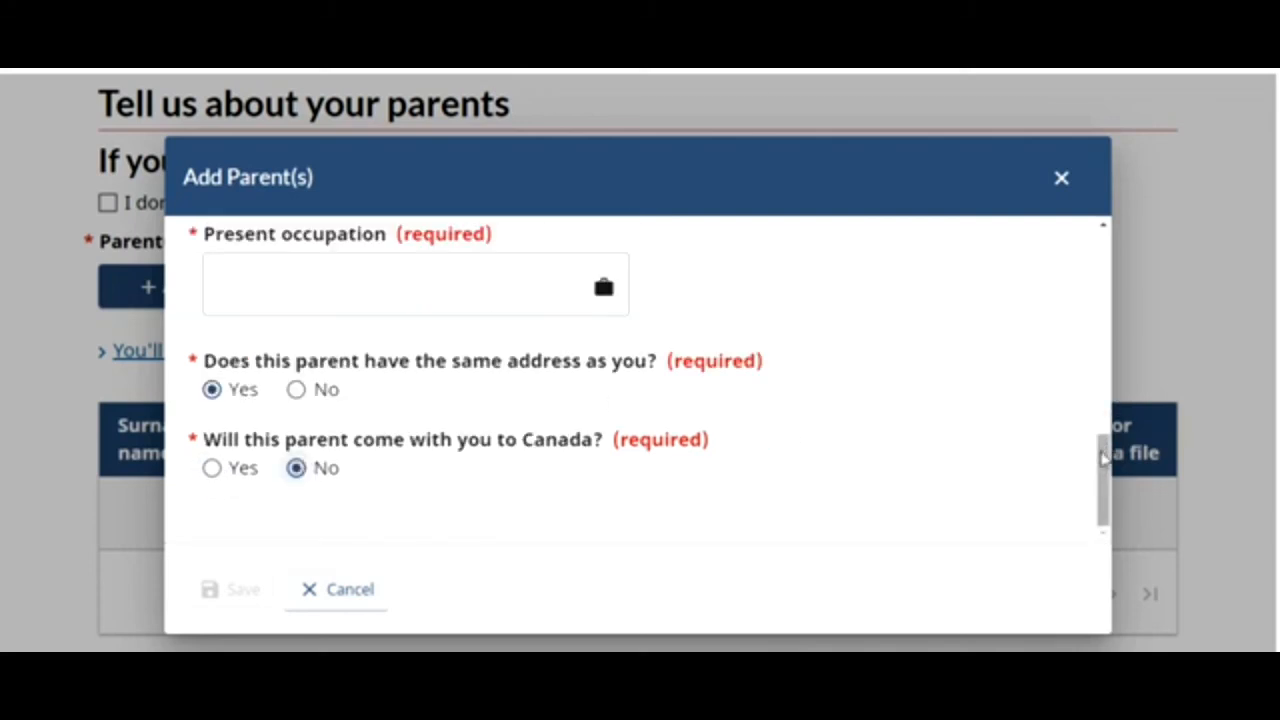
- Enter Retired as the father's present occupation and save the parent entry
drag(1103, 457, 1110, 418)
click(568, 421)
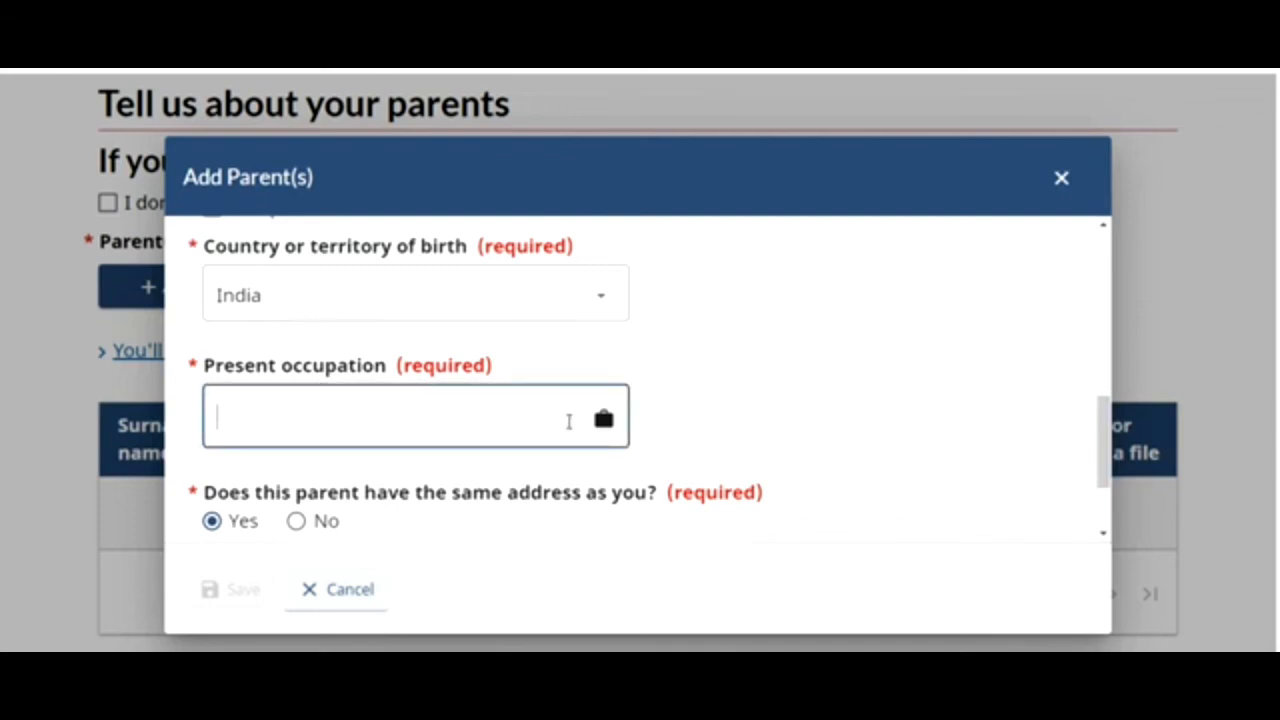
text(Retired)
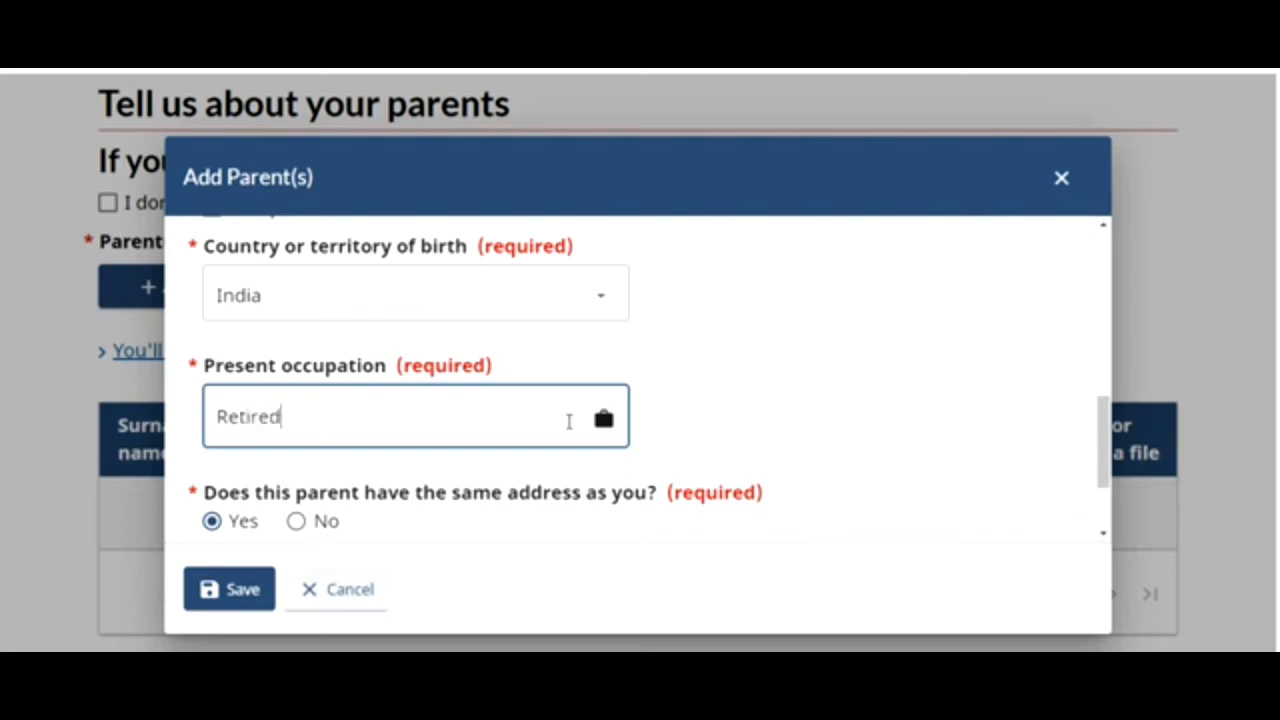
click(254, 589)
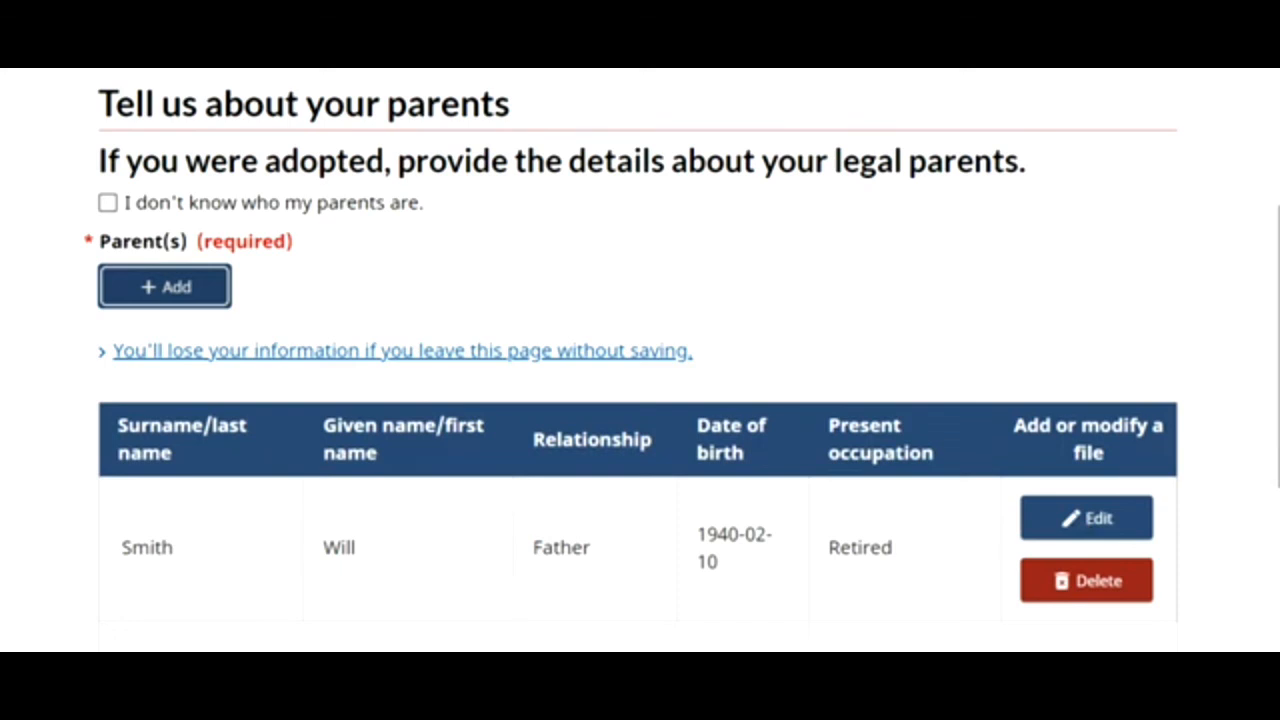
- Open a new entry for the second parent
scroll(1270, 420, down, 1)
scroll(394, 251, down, 1)
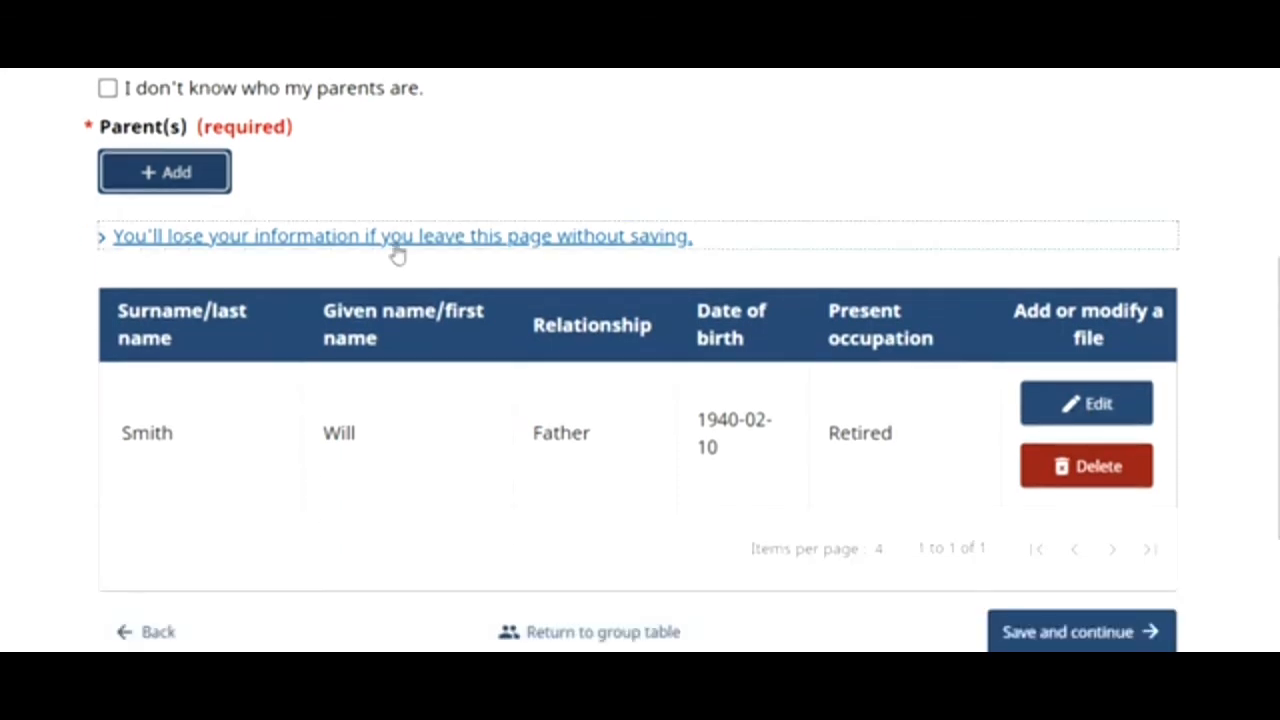
click(133, 170)
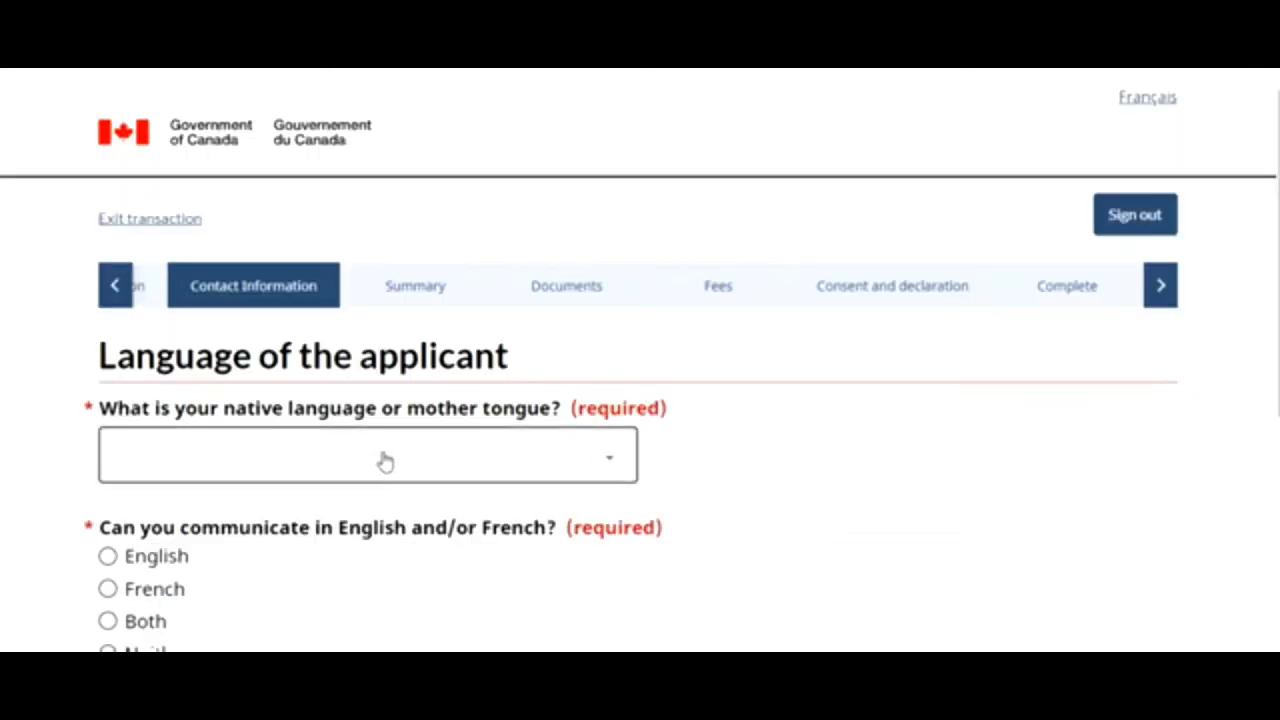
- Set the applicant's native language to Hindi
click(385, 461)
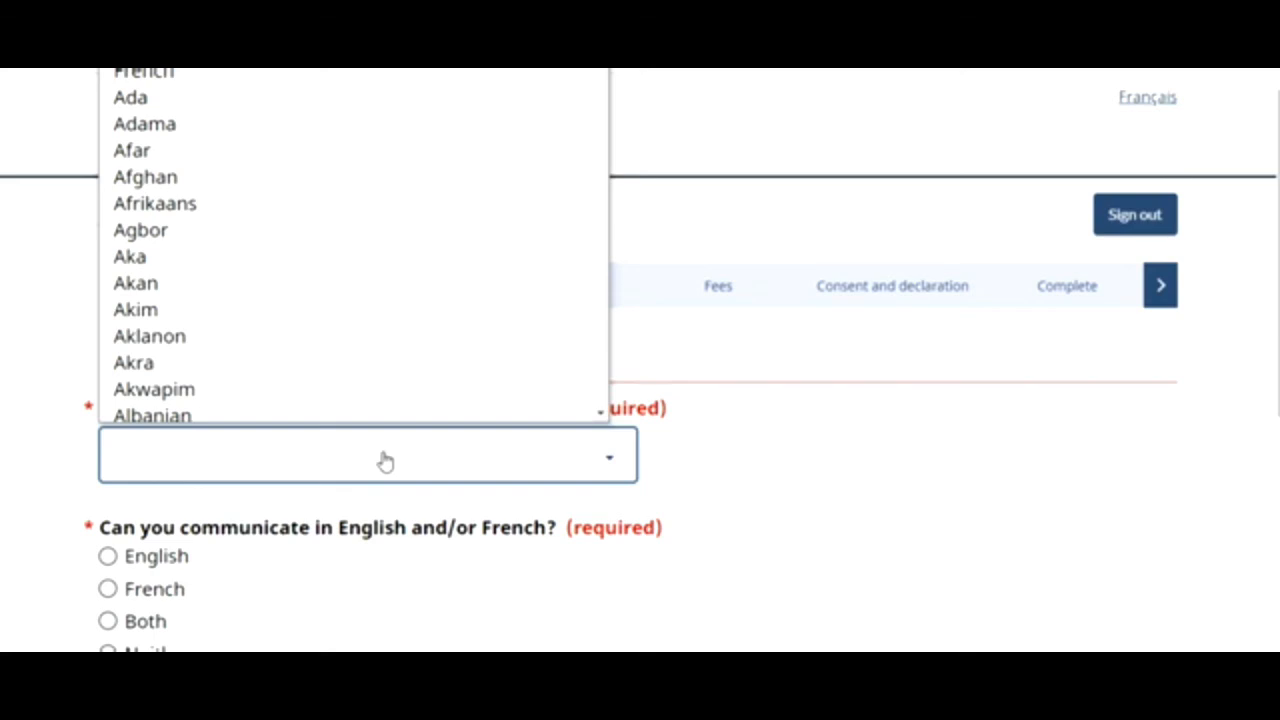
key(h)
key(h)
key(h)
key(h)
key(h)
key(h)
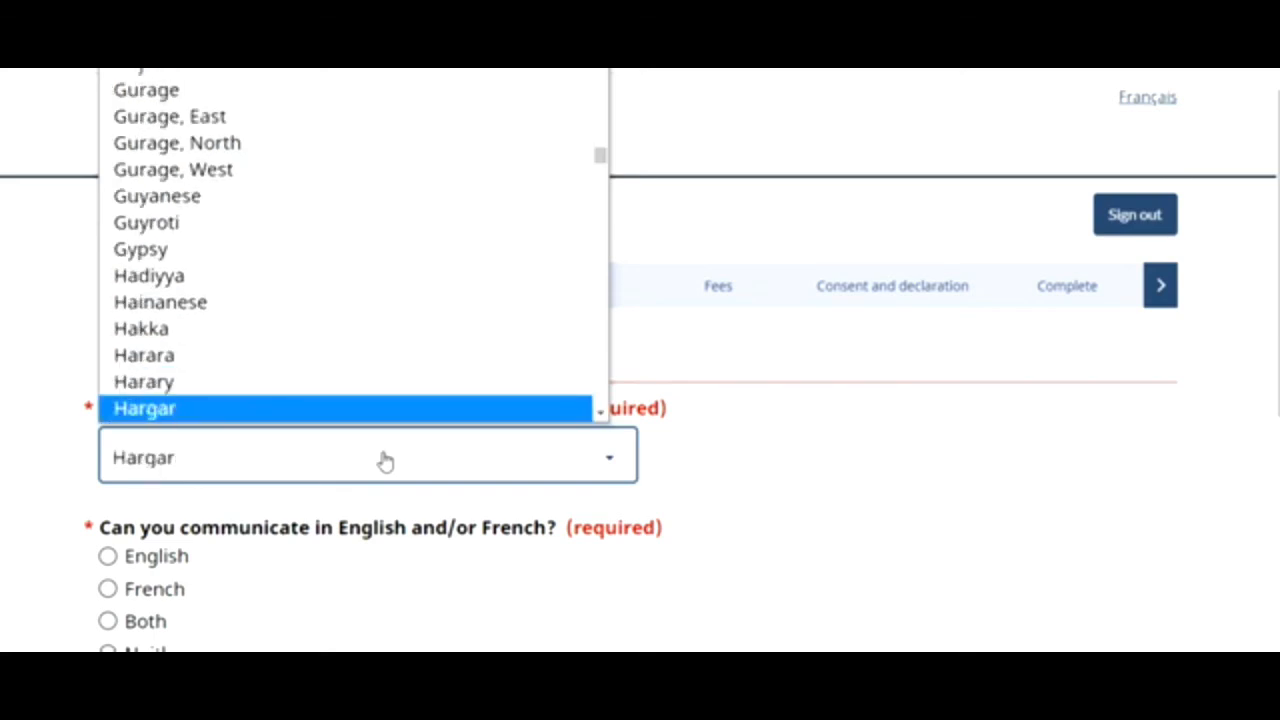
key(h)
key(h)
key(h)
key(h)
key(h)
key(h)
key(h)
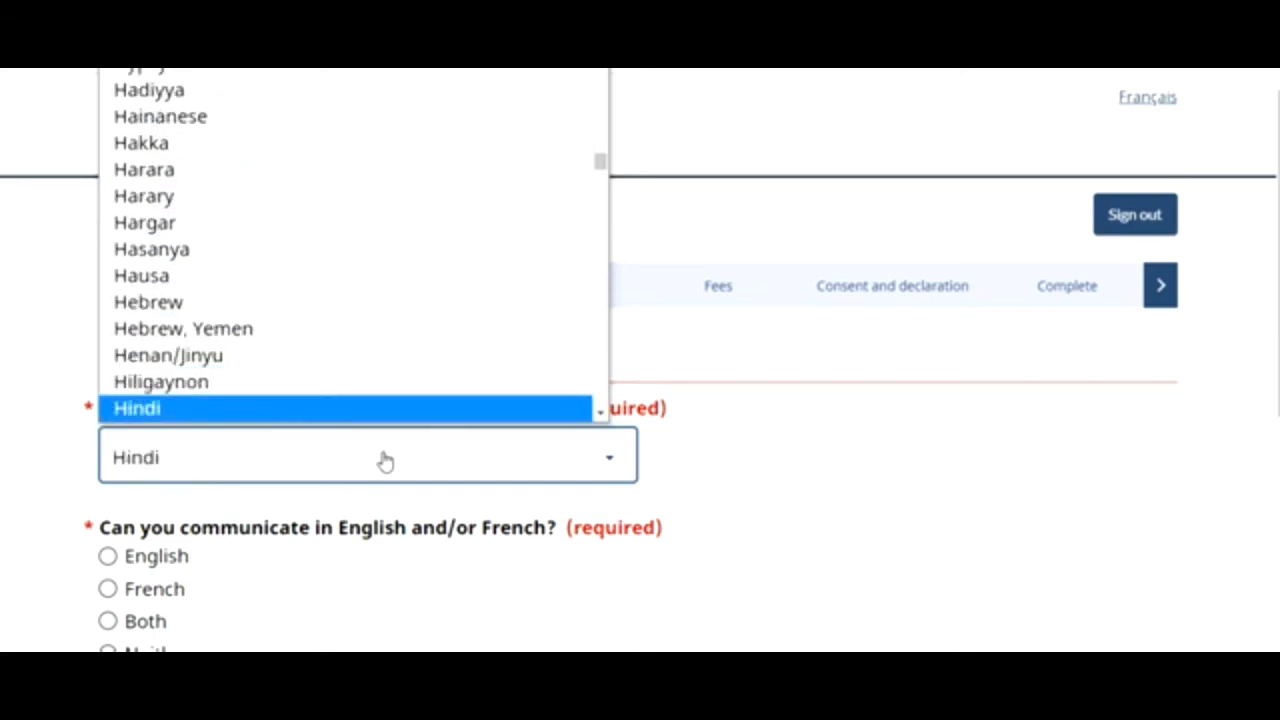
- Choose English as both the language of communication and the contact language, and save and continue
click(410, 629)
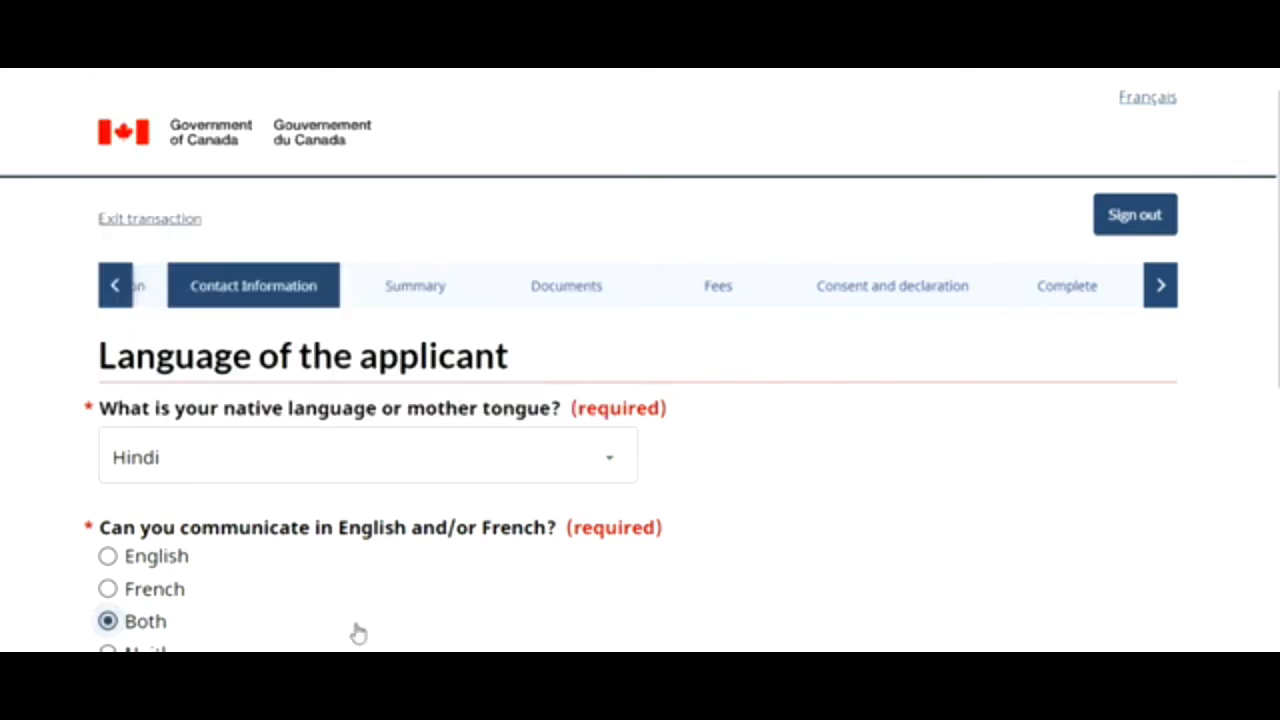
click(108, 558)
drag(1278, 350, 1278, 486)
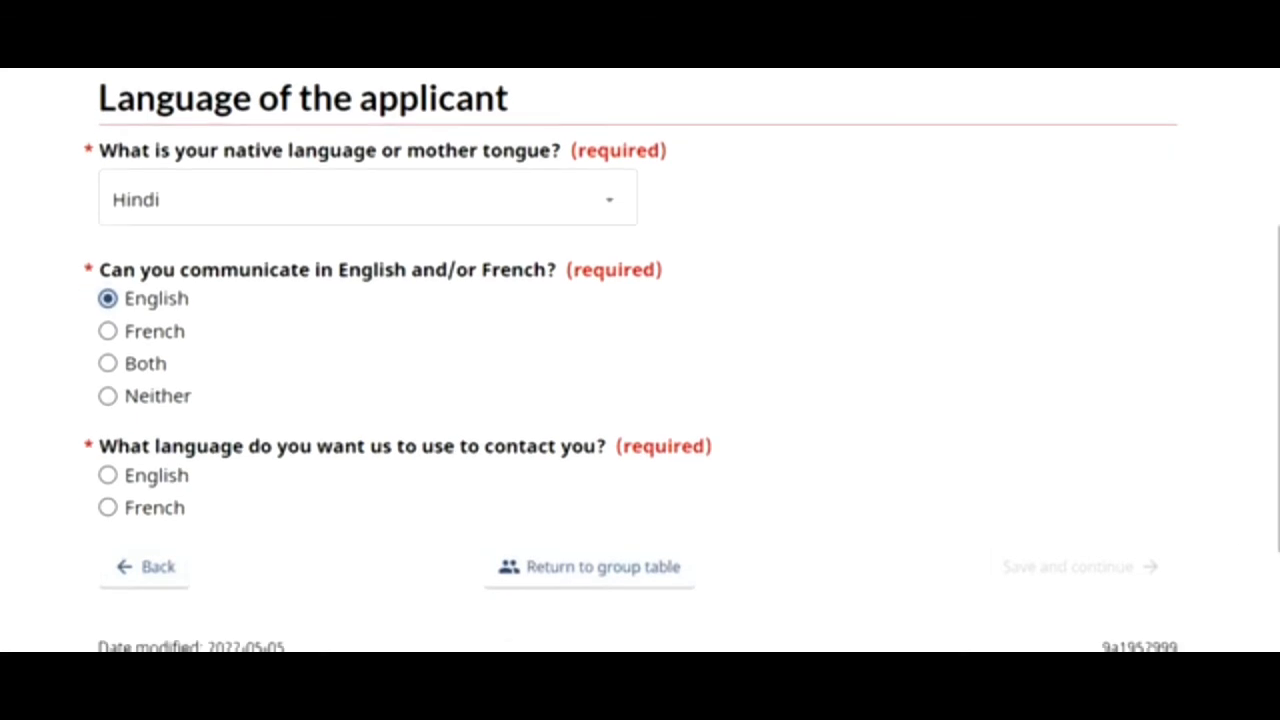
click(105, 479)
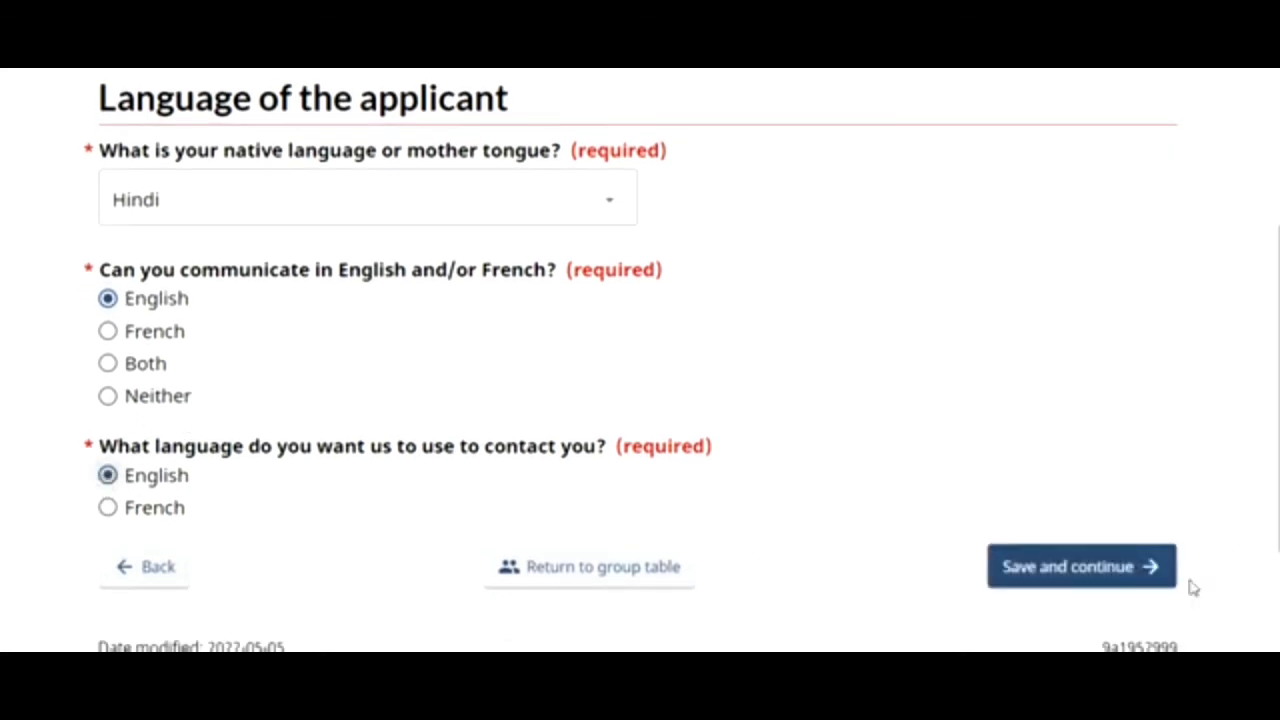
click(1124, 568)
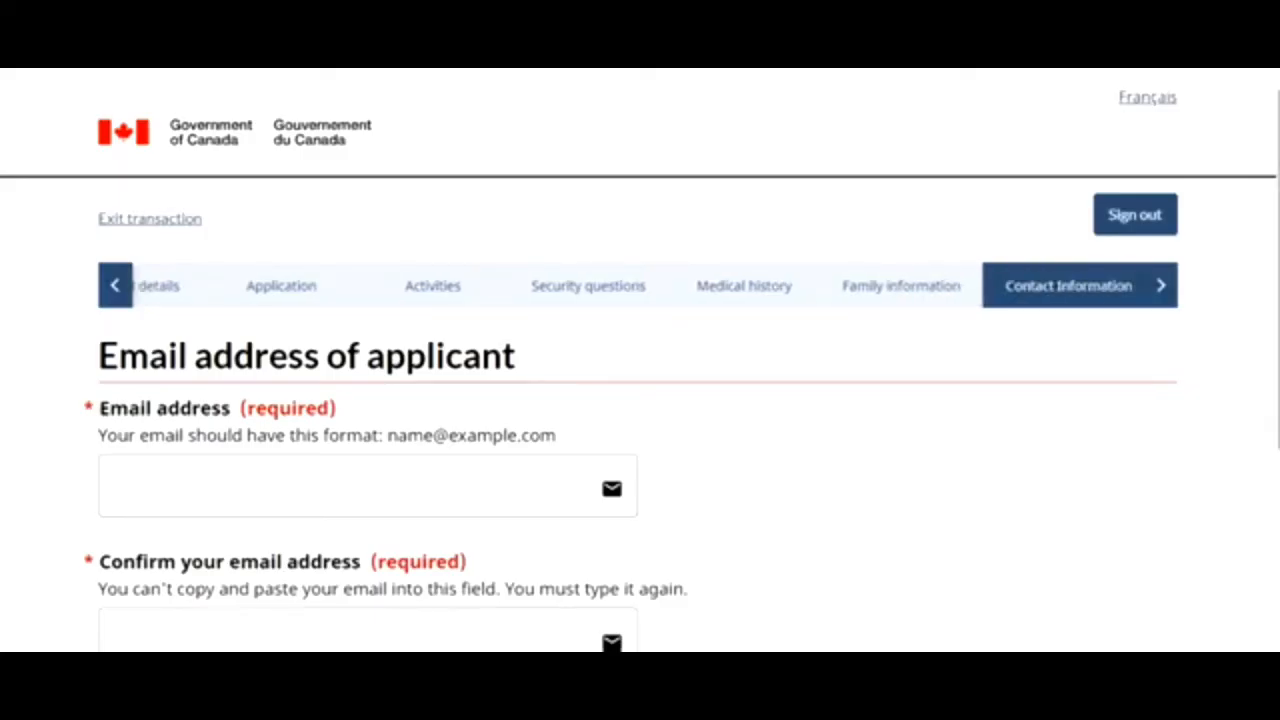
- Add a telephone number entry for the applicant with type Cellular, country or territory Other and dial code 91
scroll(640, 360, down, 3)
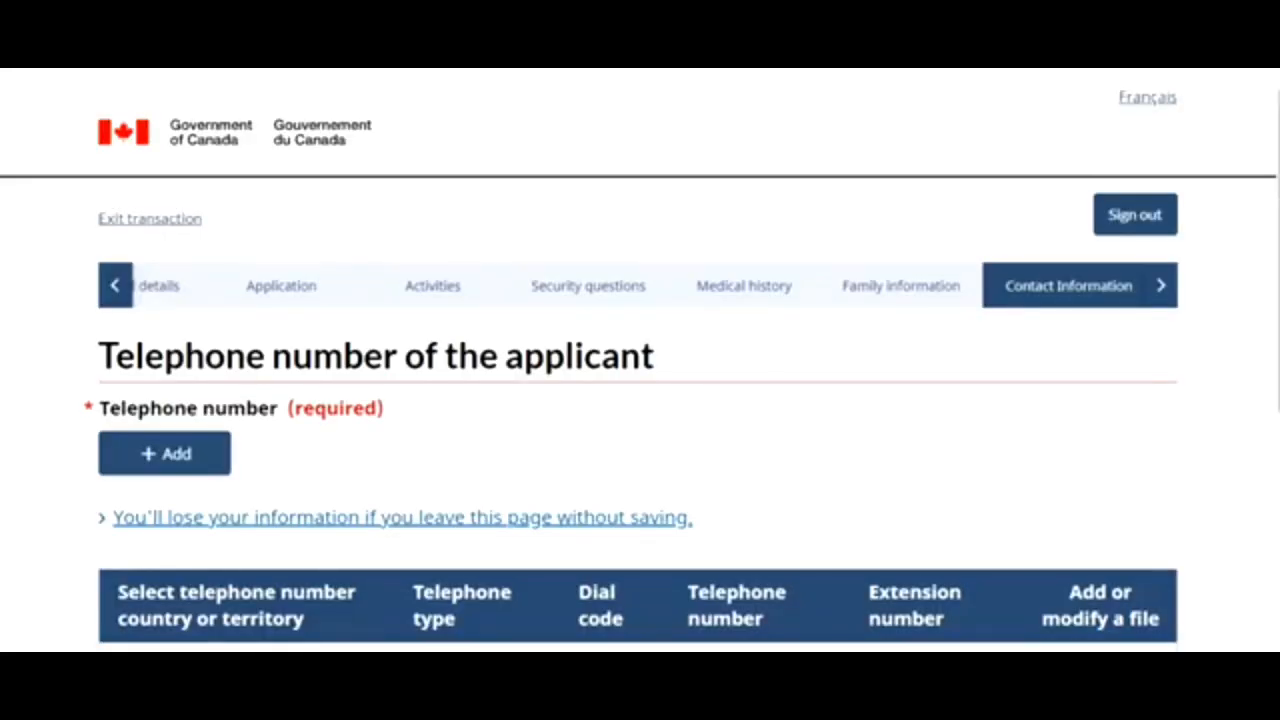
click(165, 454)
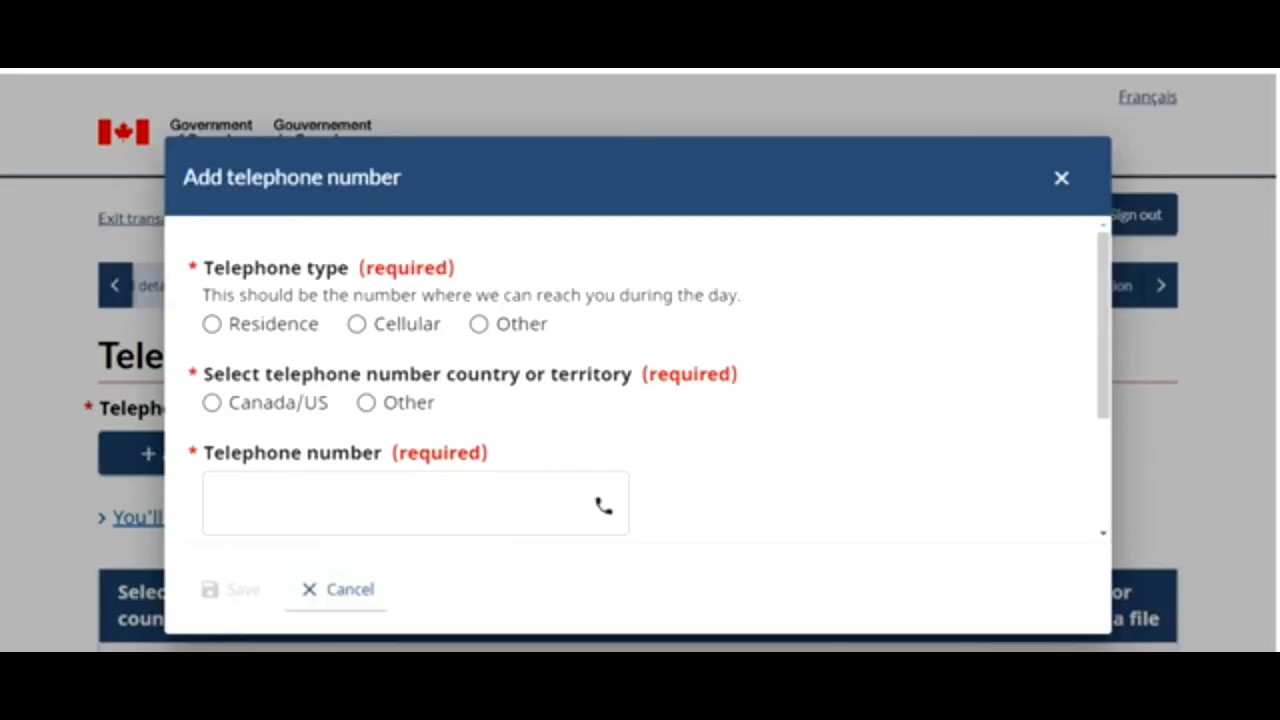
click(357, 324)
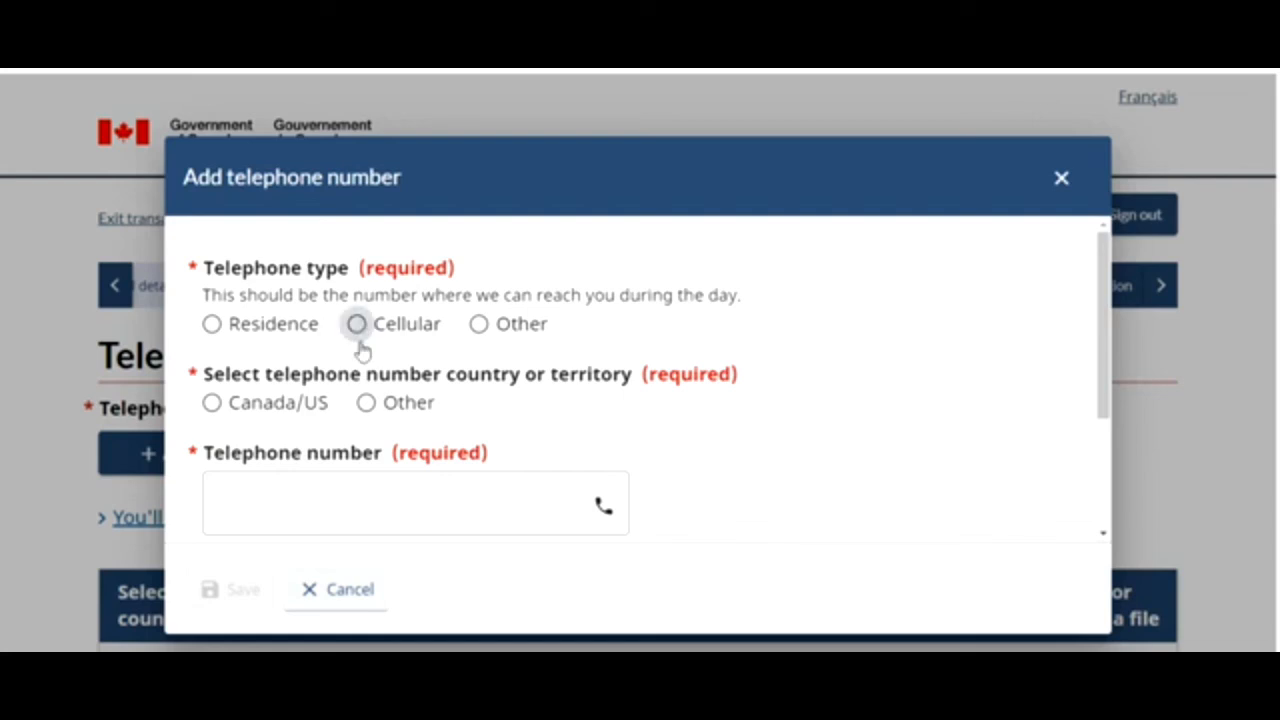
click(365, 404)
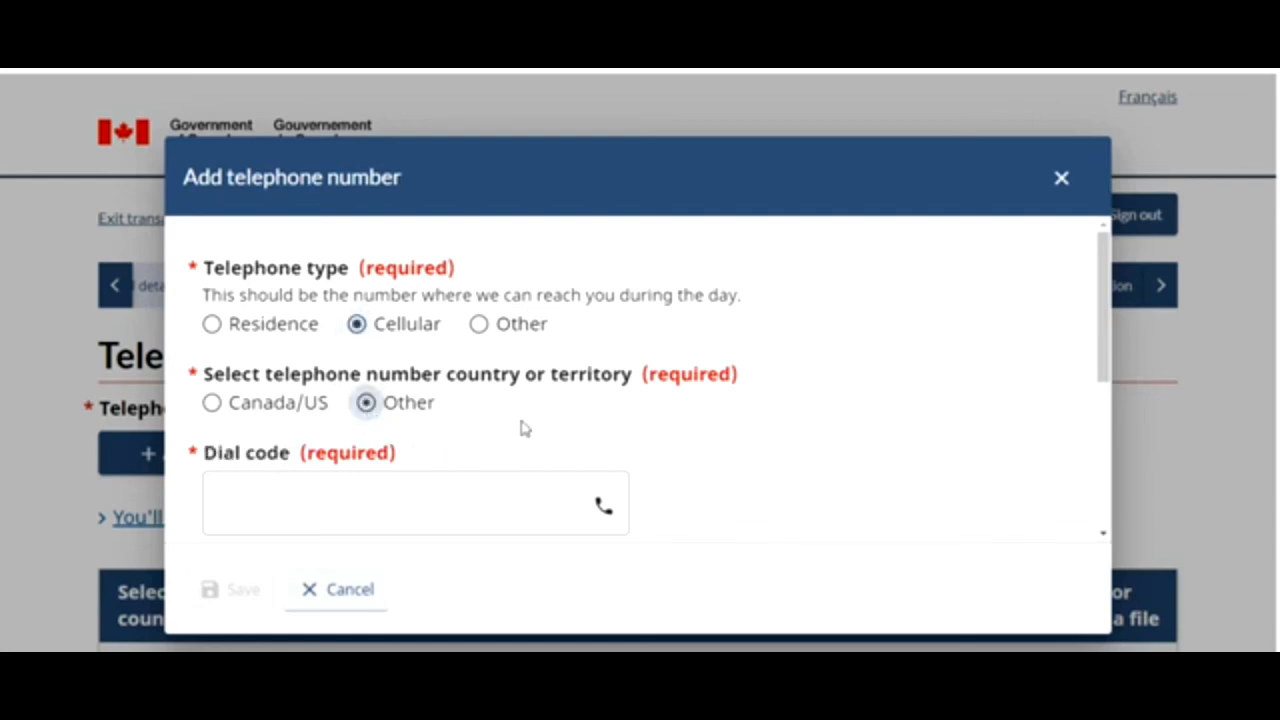
click(470, 510)
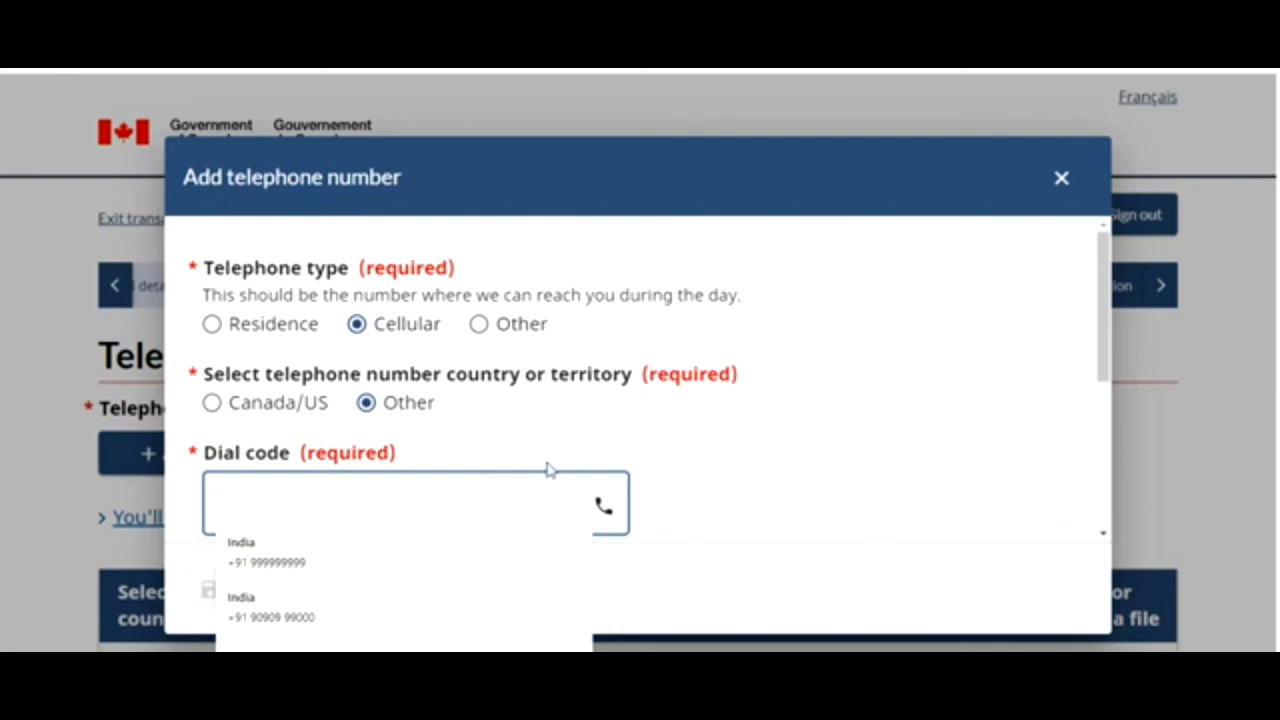
text(9)
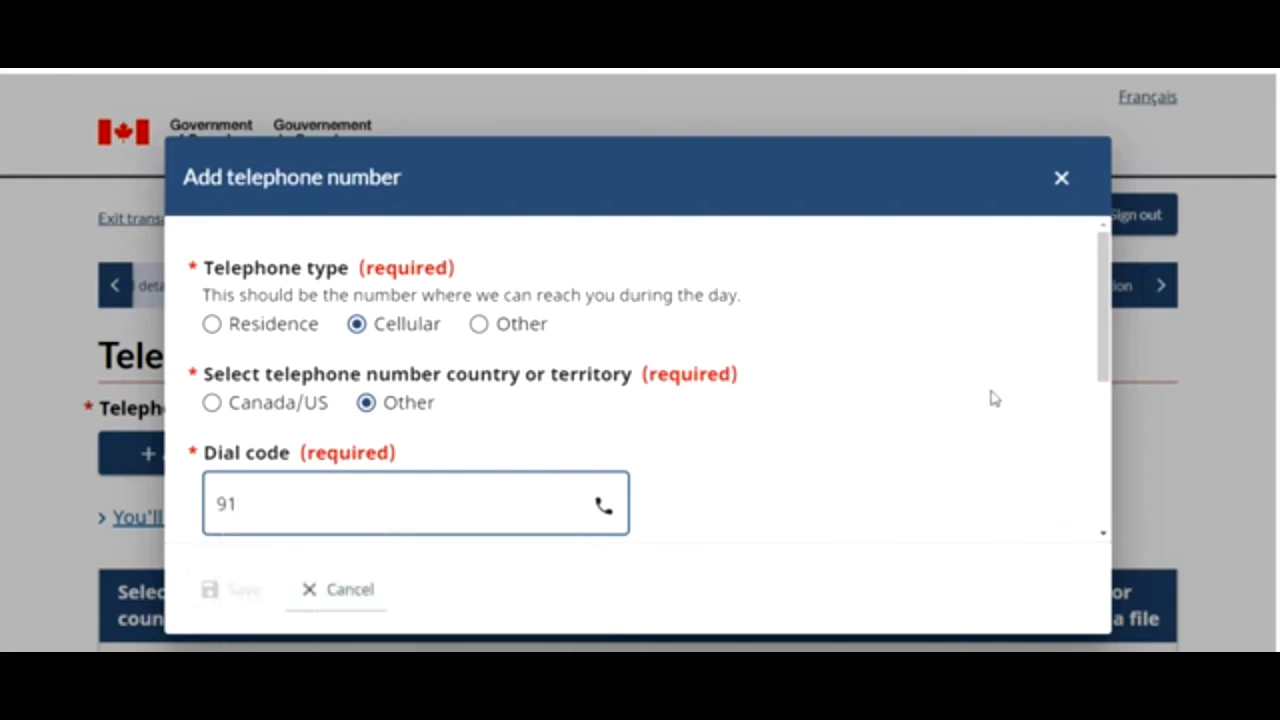
text(1)
- Save the entry with the applicant's telephone number and no extension, and save and continue to the summary
drag(1098, 322, 1140, 530)
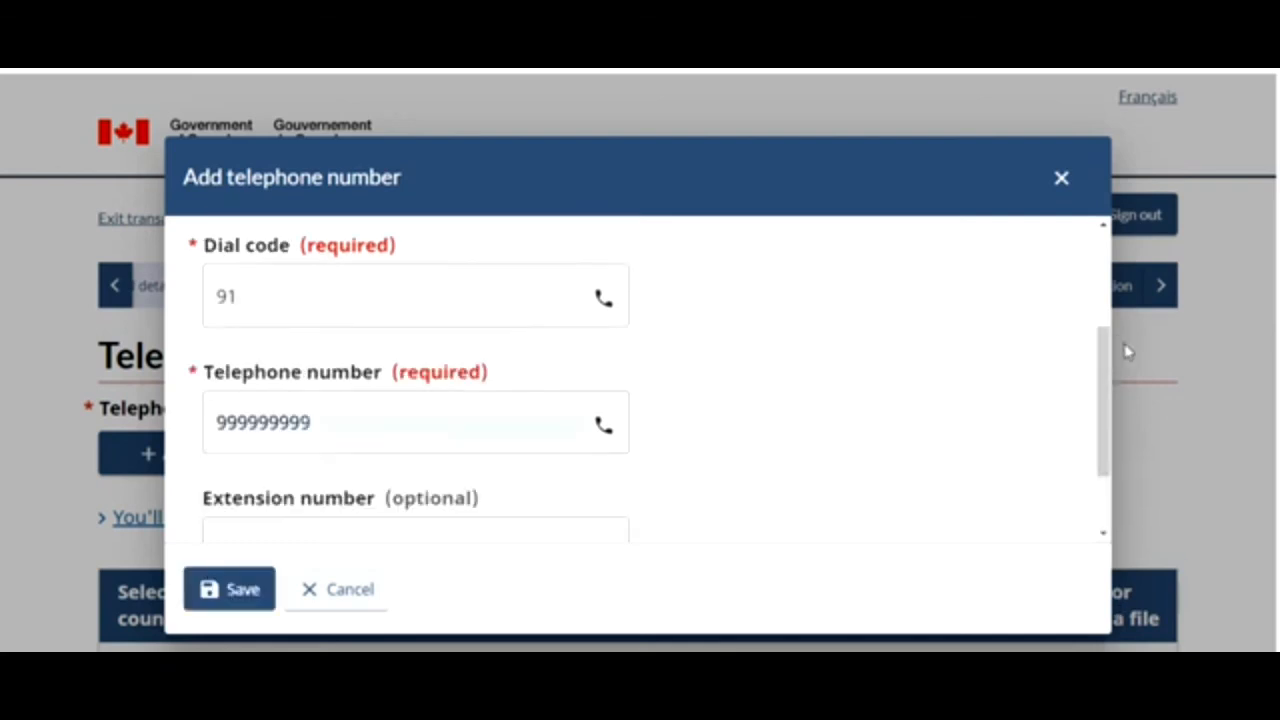
drag(1123, 349, 780, 471)
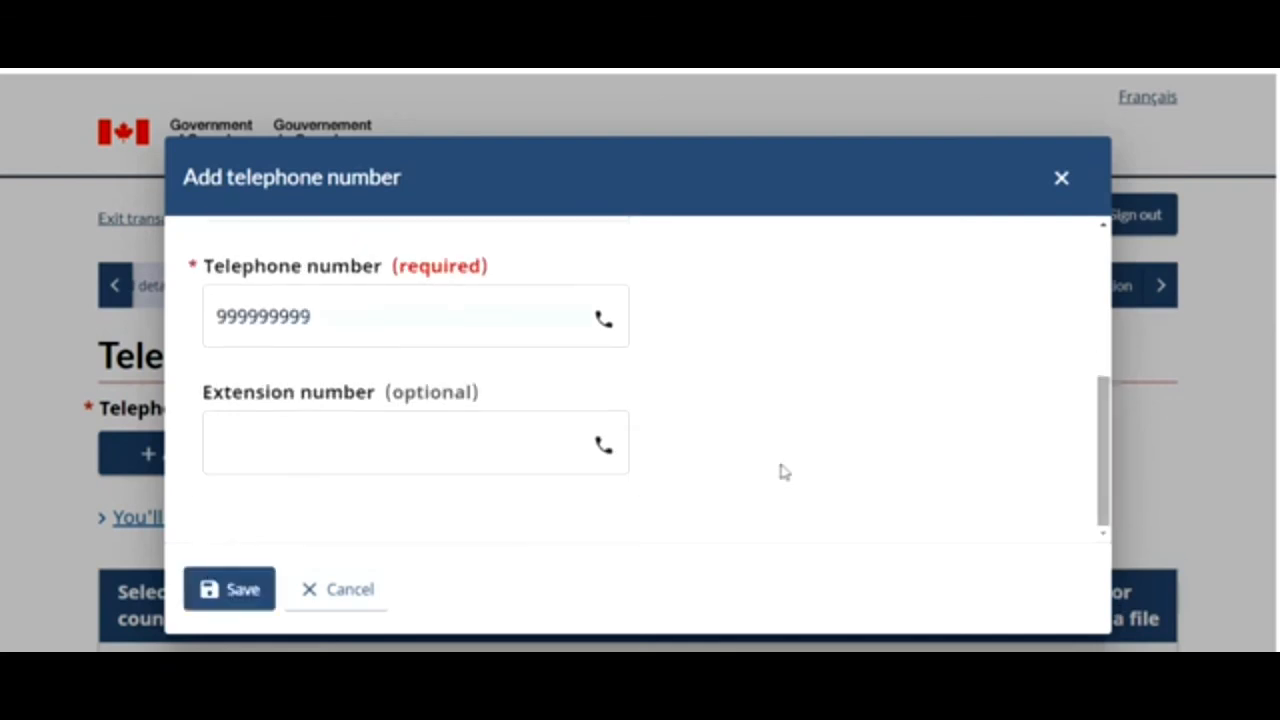
click(214, 586)
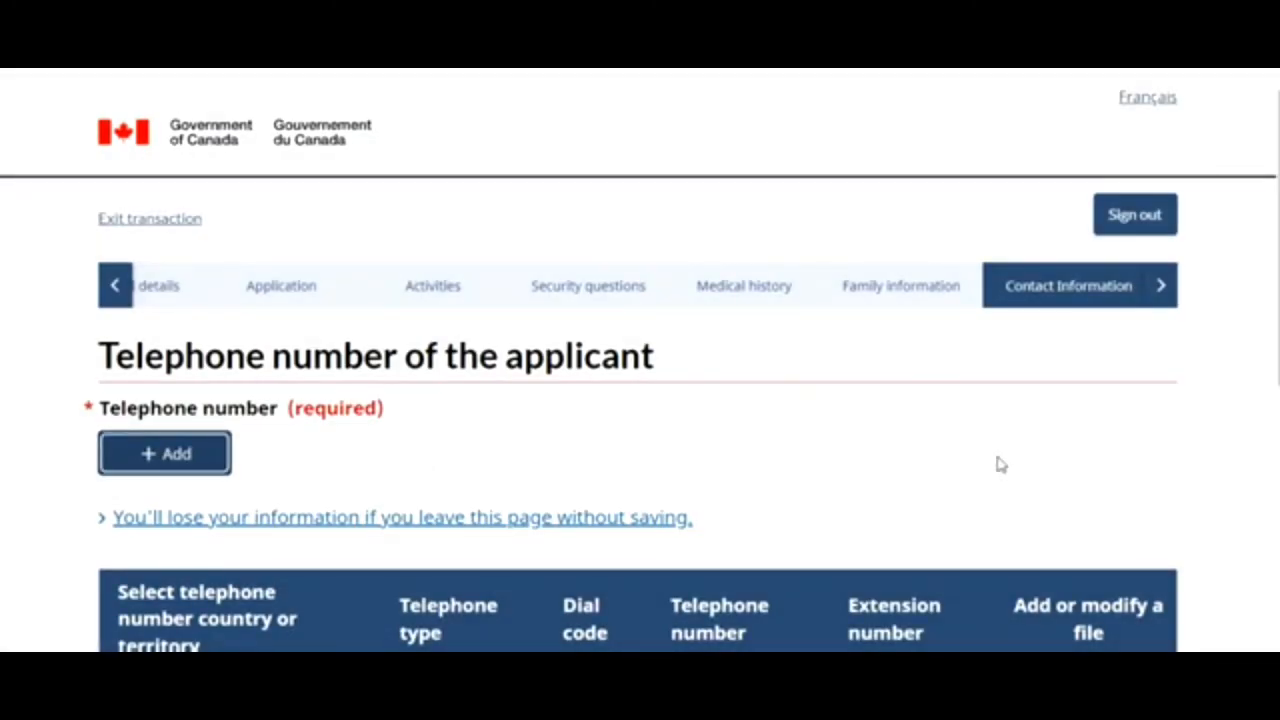
scroll(640, 400, down, 4)
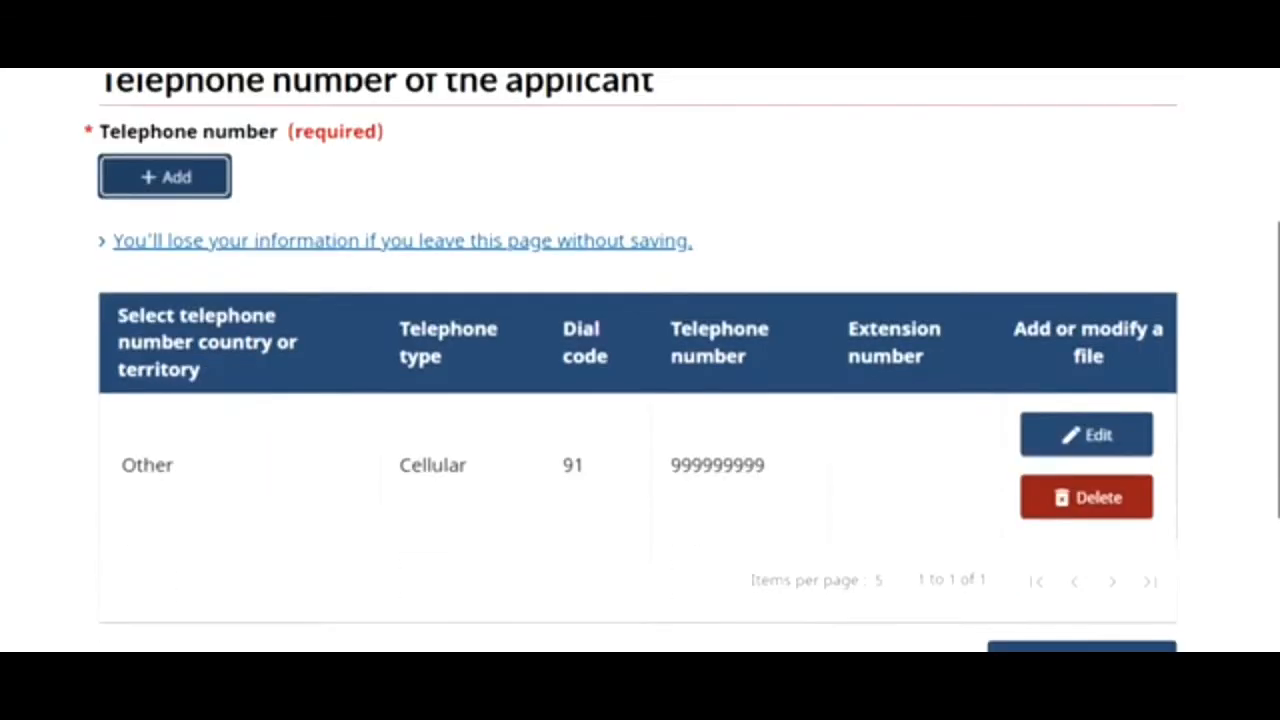
click(1132, 566)
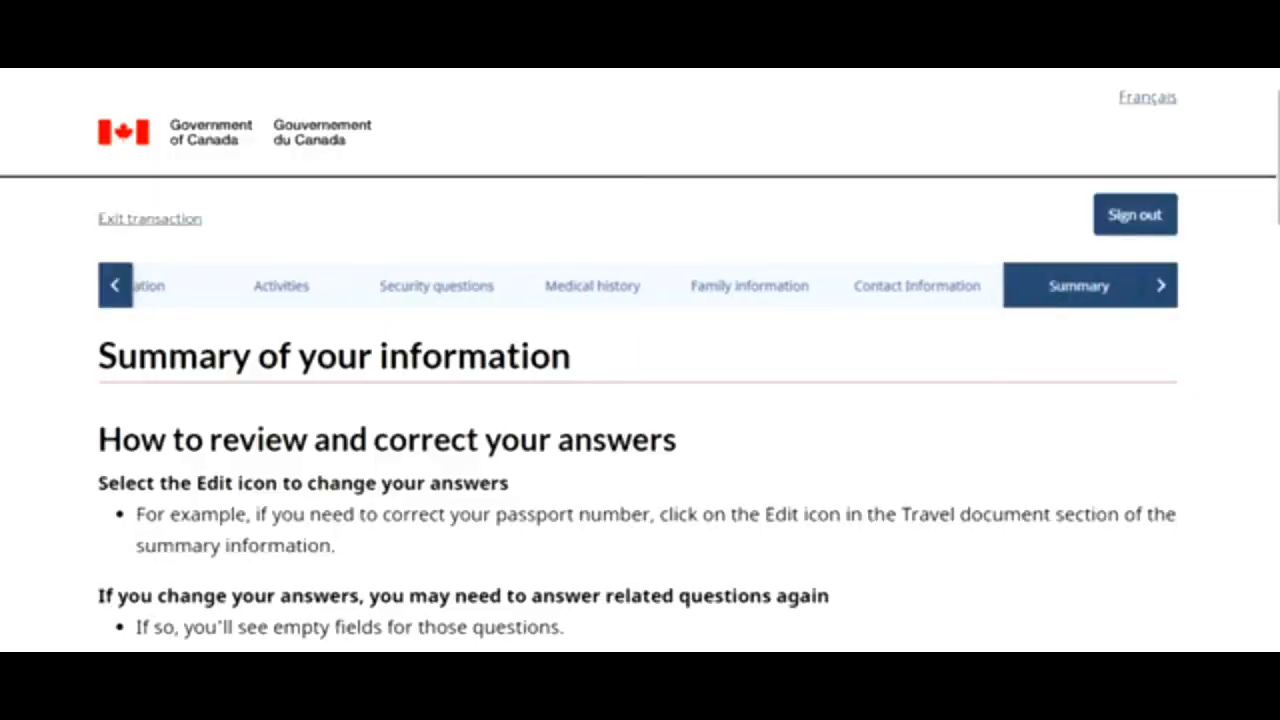
- Review the sections of the application summary through the applicant's telephone number, and save and continue to the documents page
scroll(640, 400, down, 10)
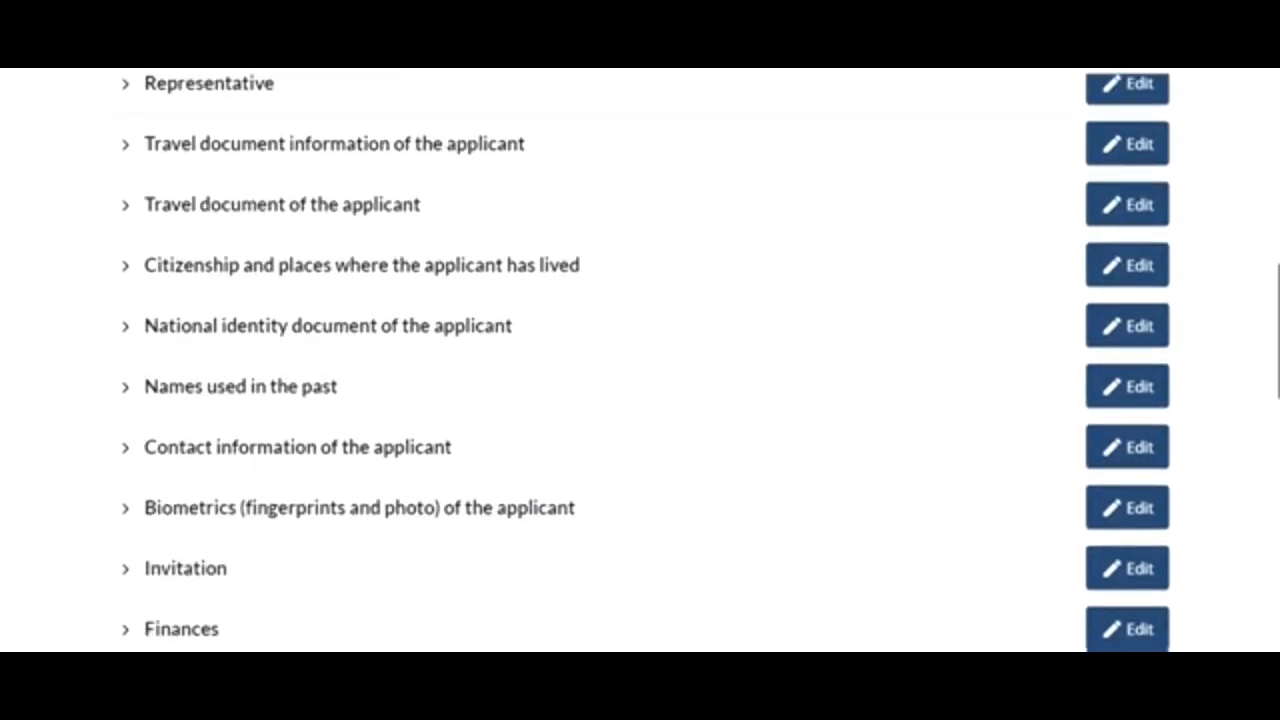
scroll(640, 360, down, 12)
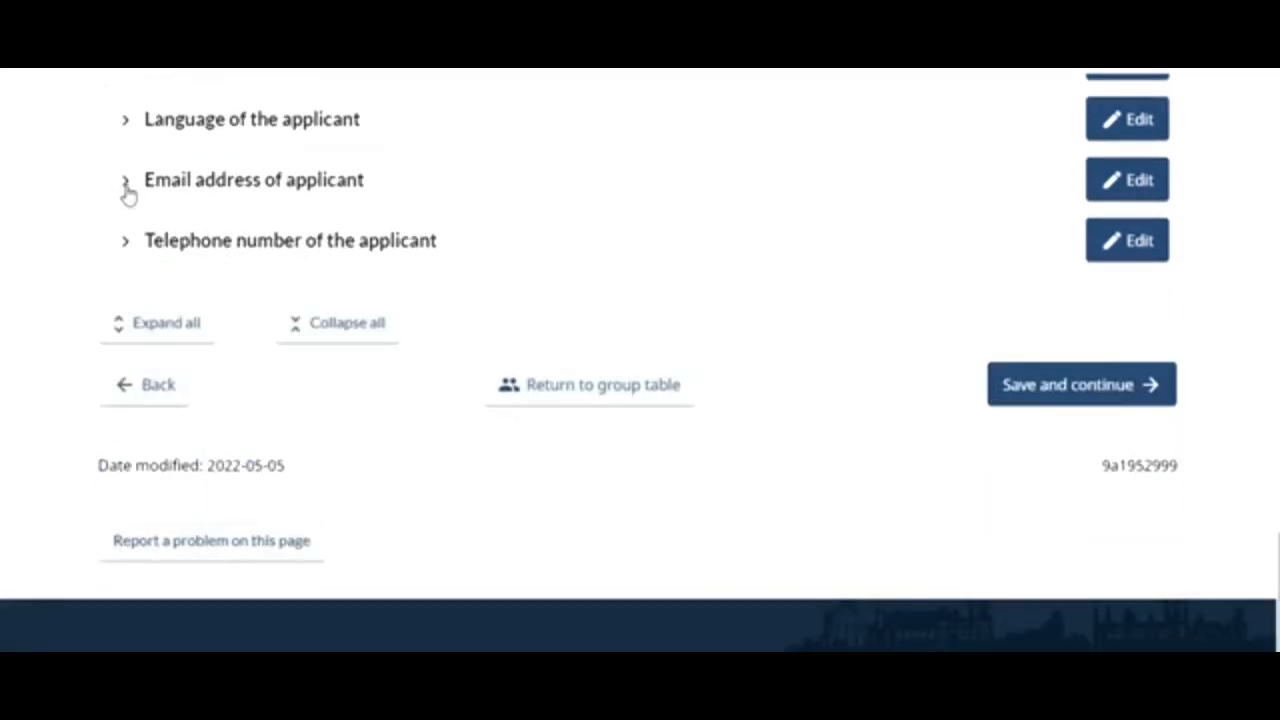
click(123, 250)
click(123, 250)
click(1080, 398)
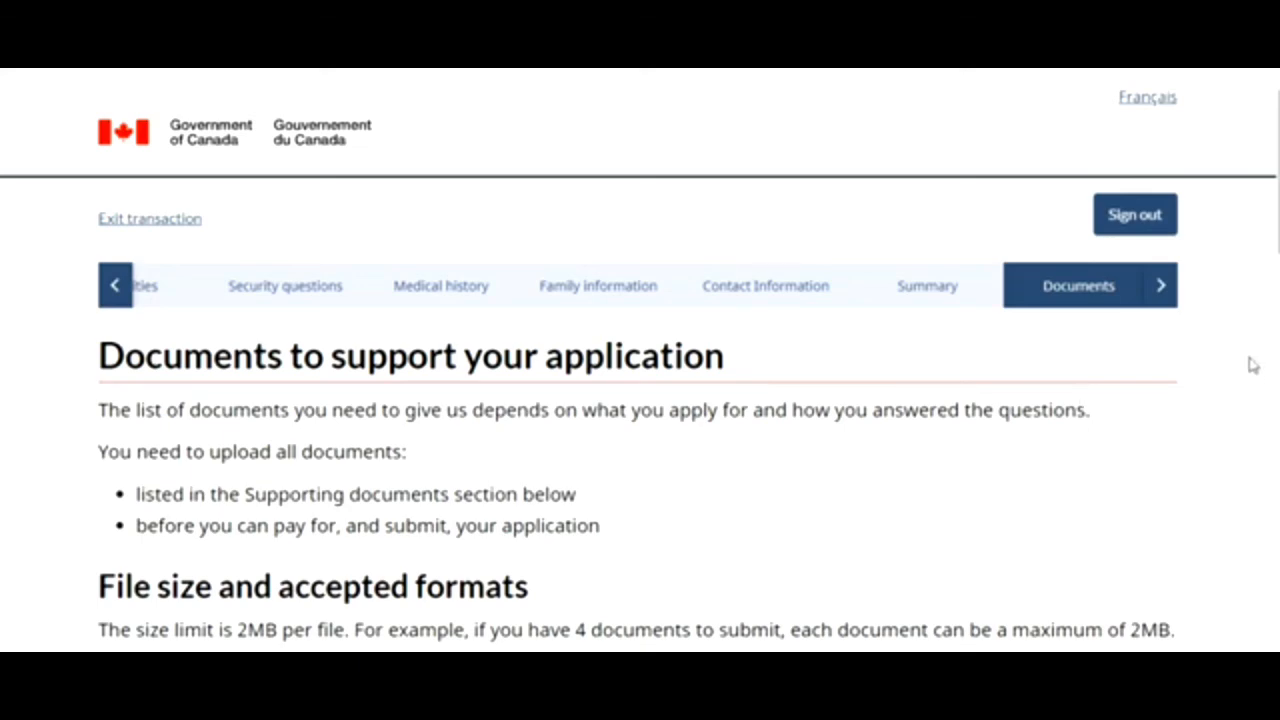
- Look through the required supporting and optional documents, and read the description of the national identity document
scroll(1253, 366, down, 10)
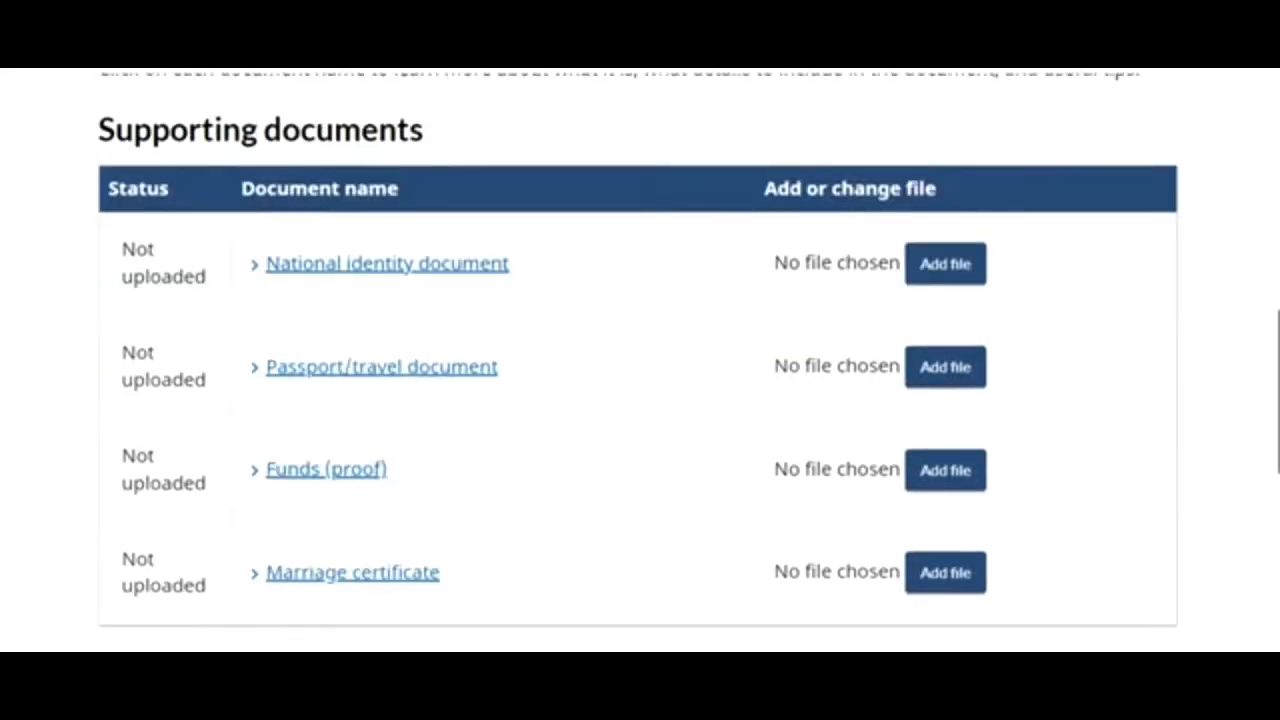
scroll(638, 369, down, 6)
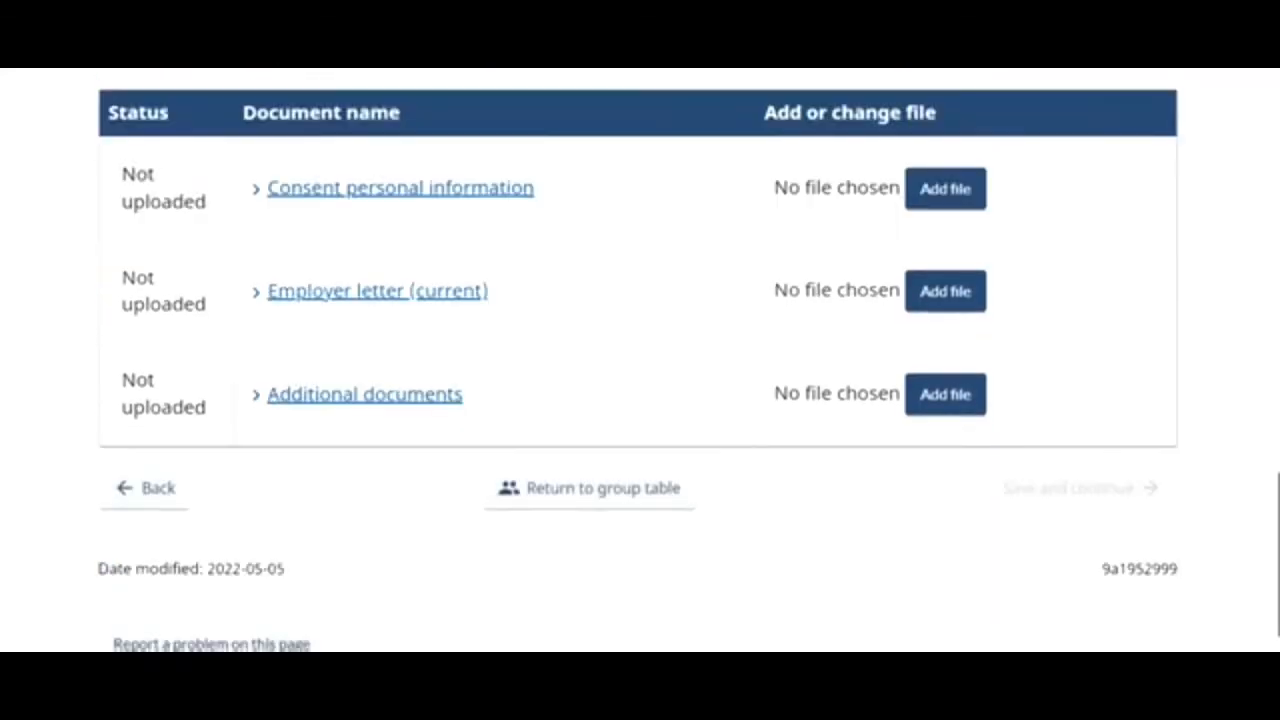
scroll(1229, 457, up, 7)
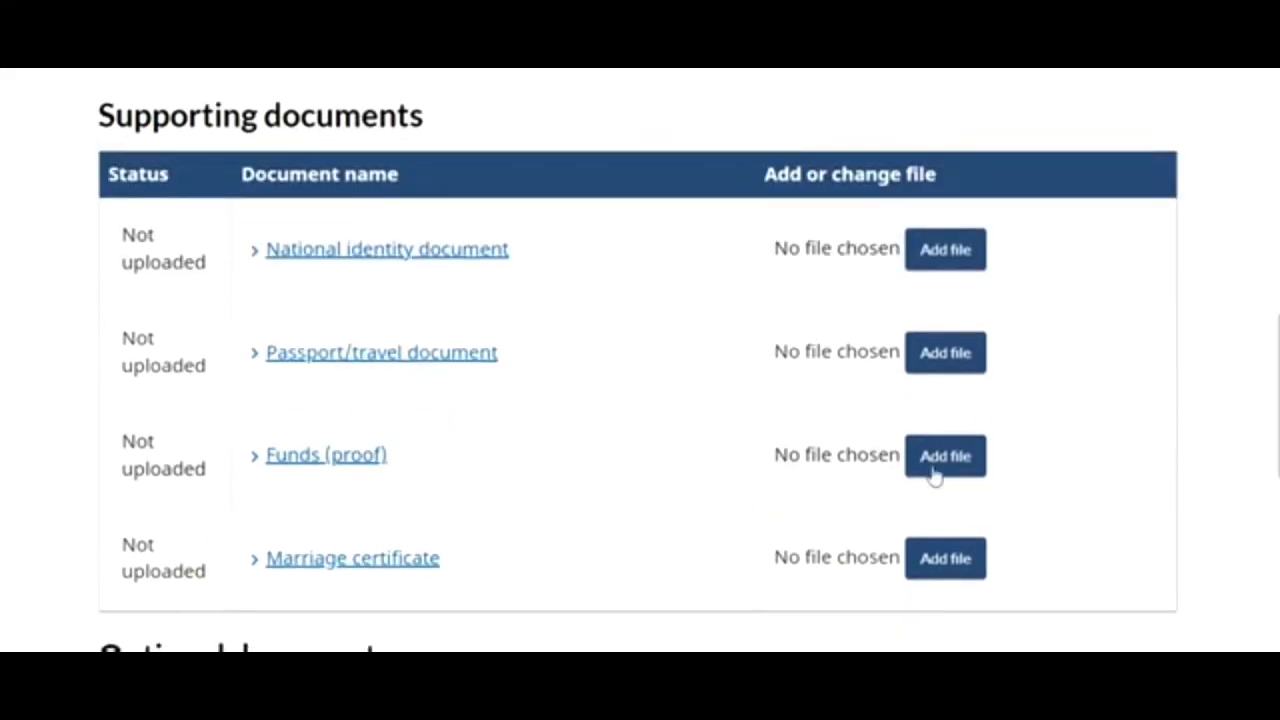
click(315, 257)
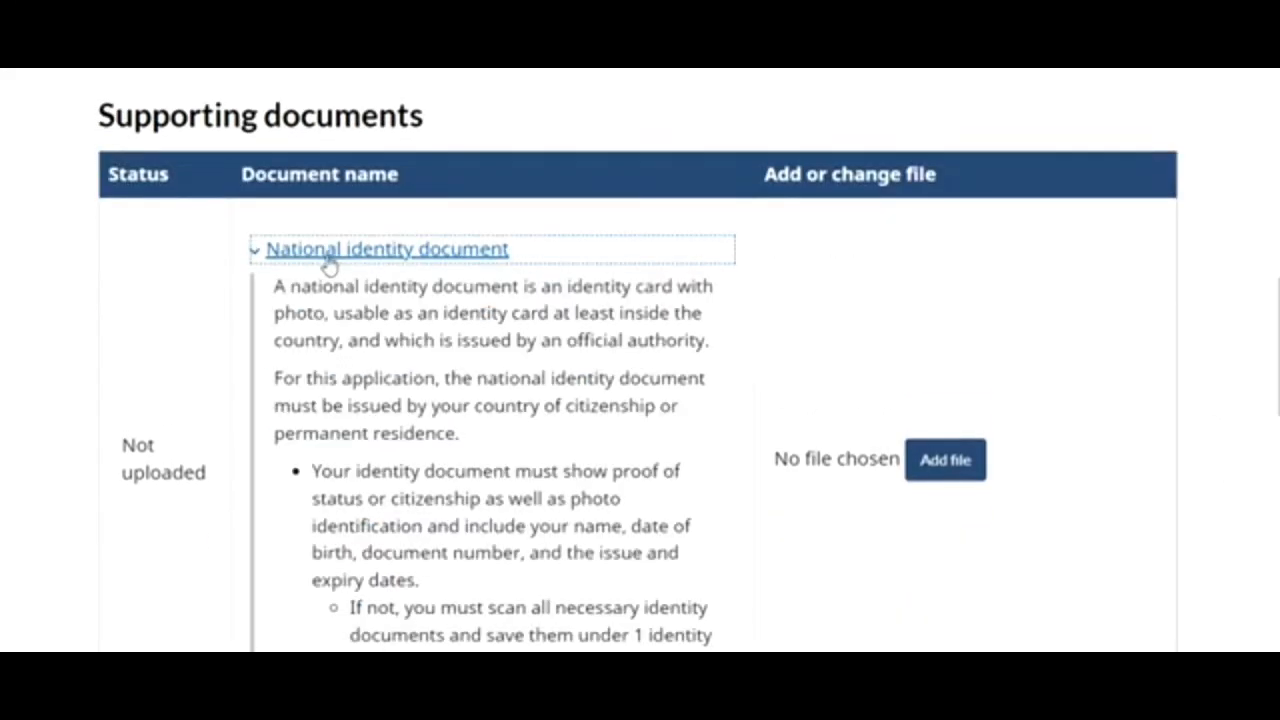
click(328, 252)
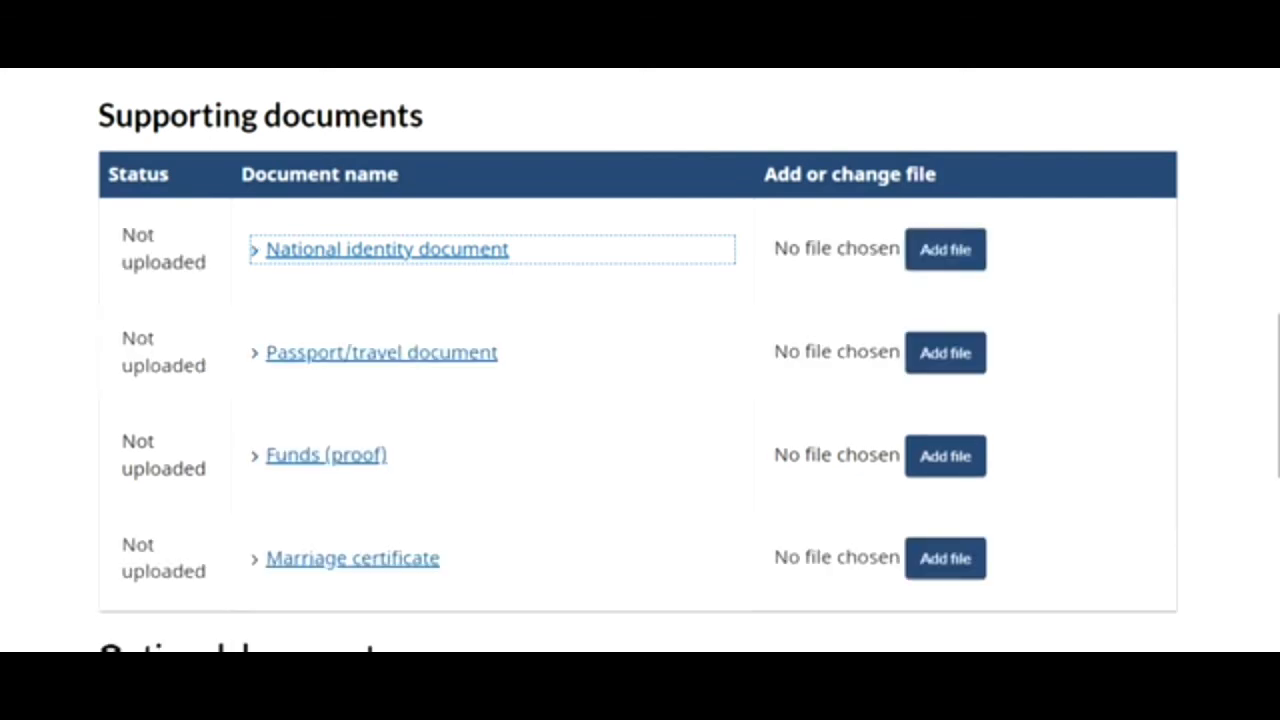
scroll(1186, 194, up, 9)
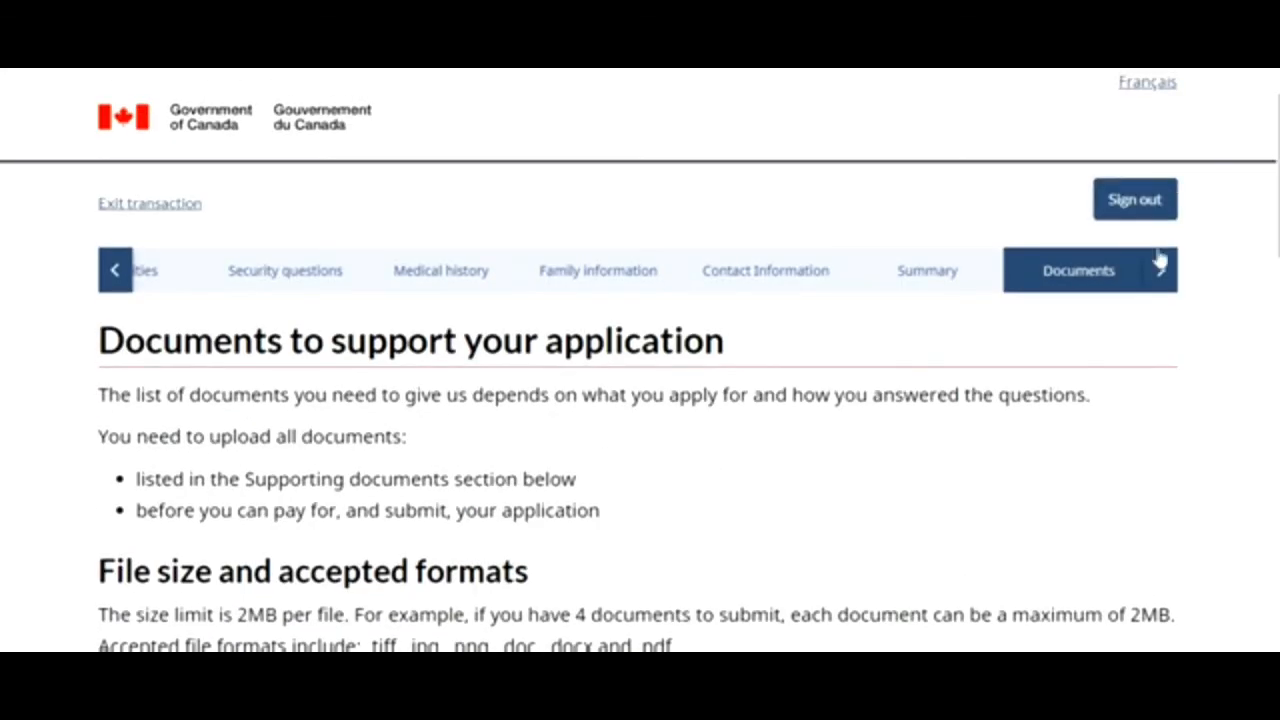
click(1161, 268)
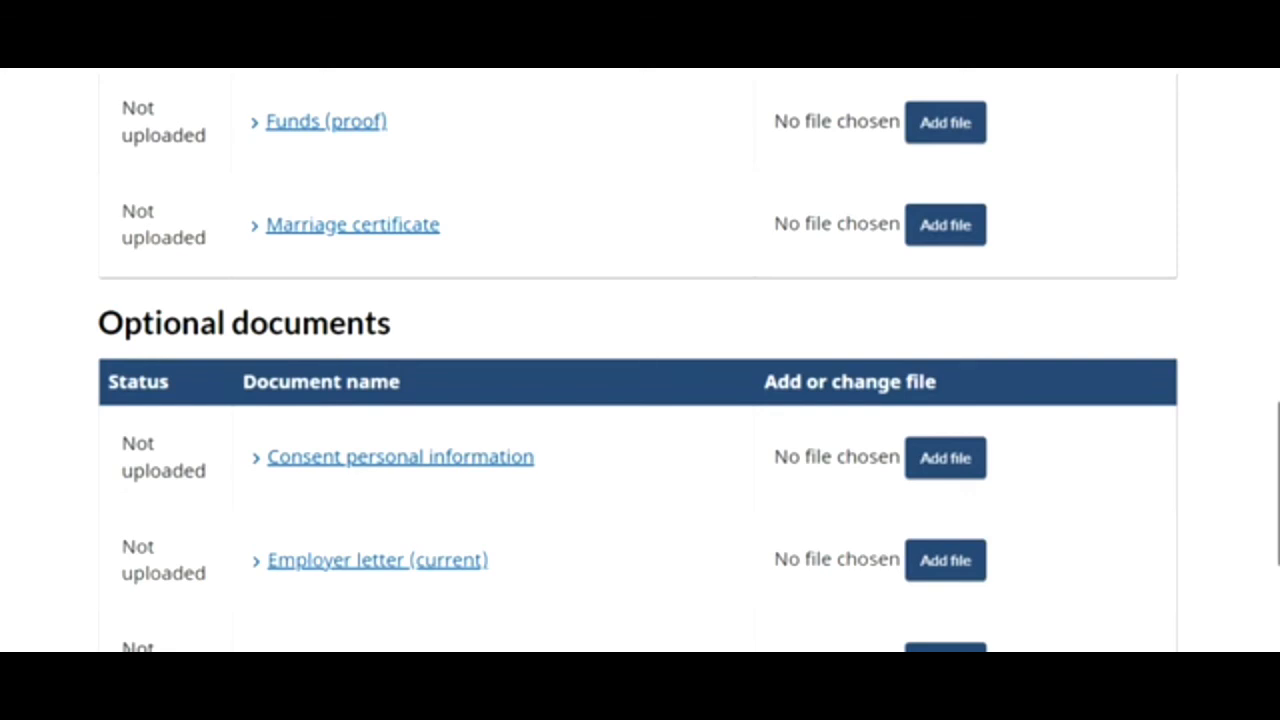
- Check the uploaded supporting documents and leave the optional ones empty, and save and continue to the consent and declaration
scroll(640, 360, up, 6)
scroll(640, 360, down, 3)
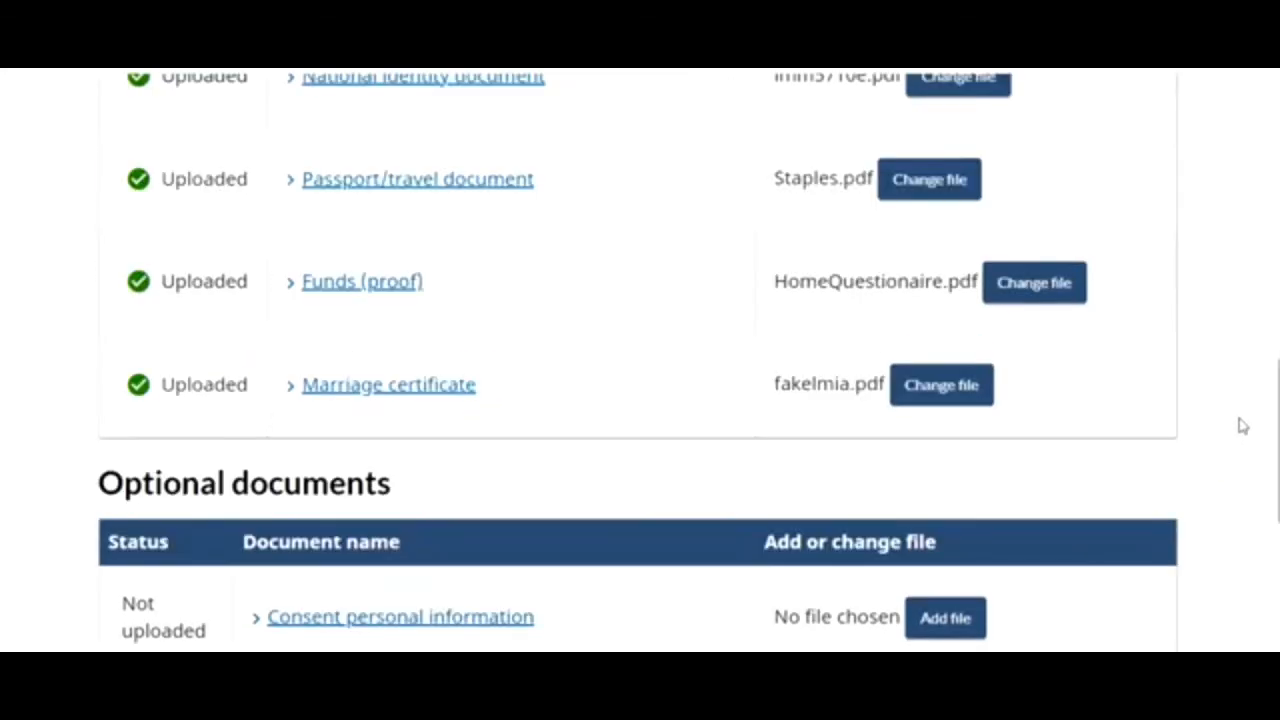
scroll(640, 360, down, 5)
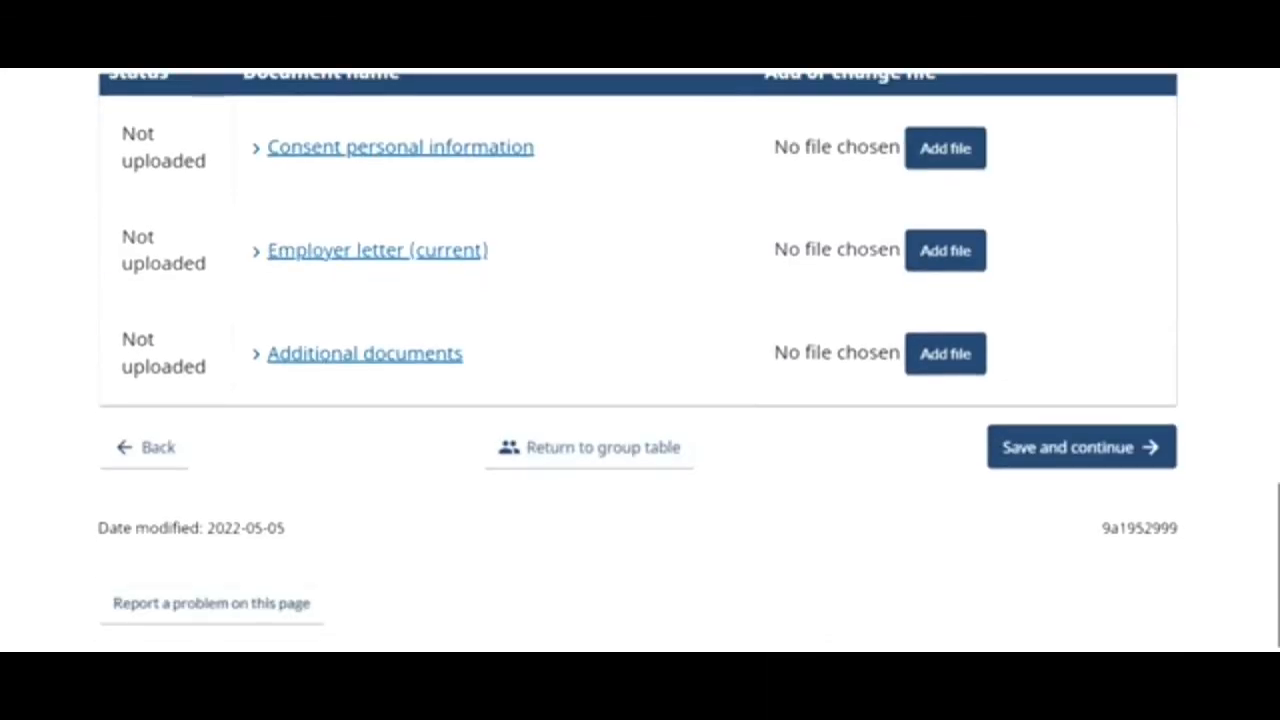
scroll(1114, 449, up, 1)
click(1115, 528)
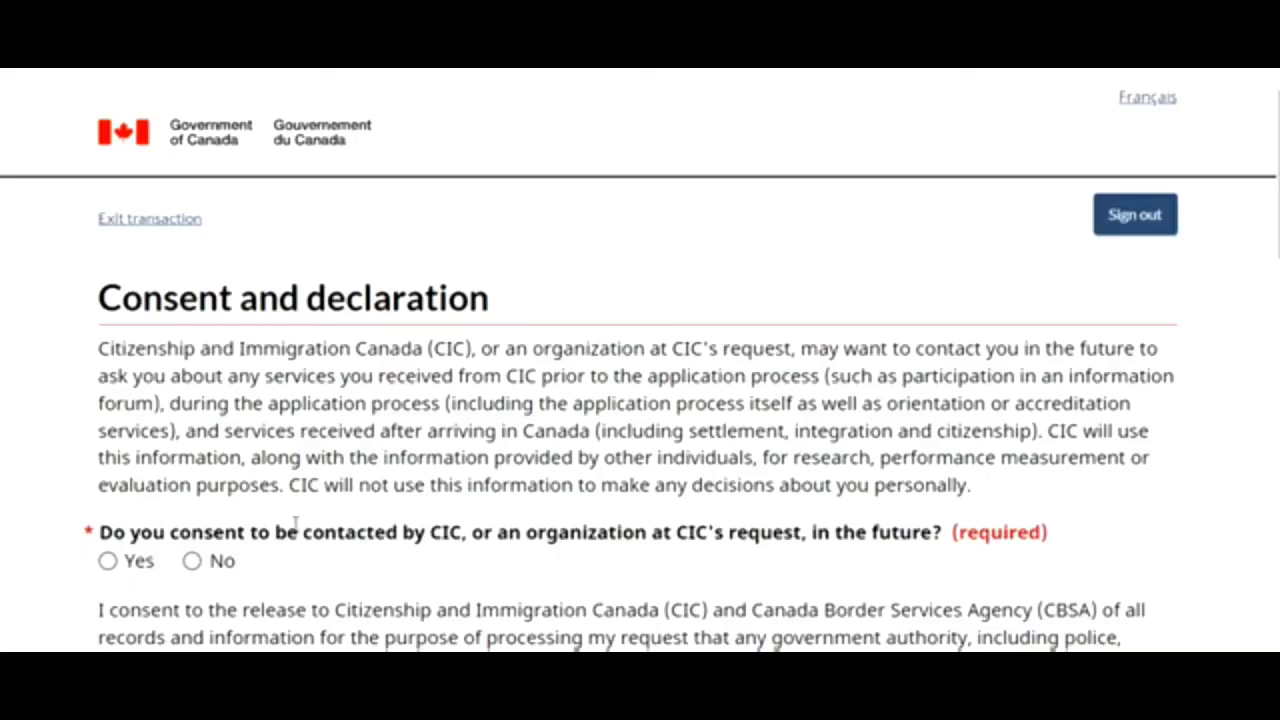
- Answer Yes to being contacted by CIC in the future and sign the declaration with the applicant's surname
click(108, 561)
scroll(1203, 313, down, 5)
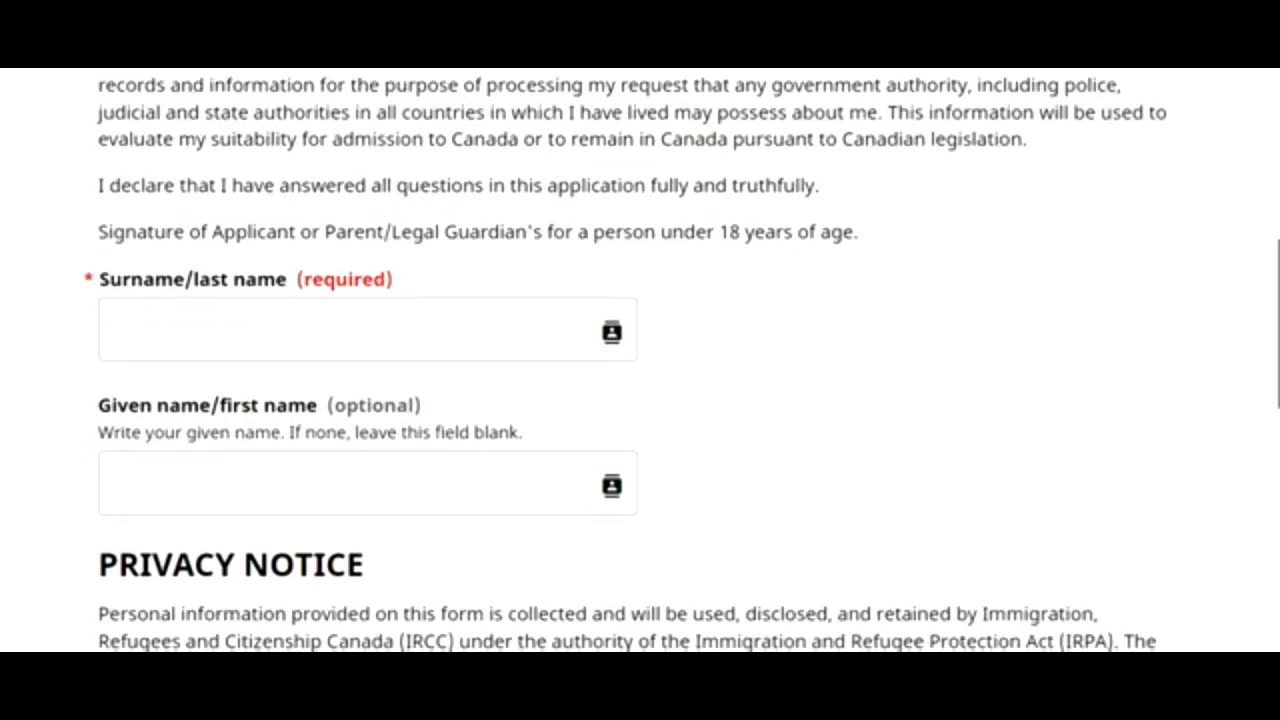
scroll(640, 360, down, 10)
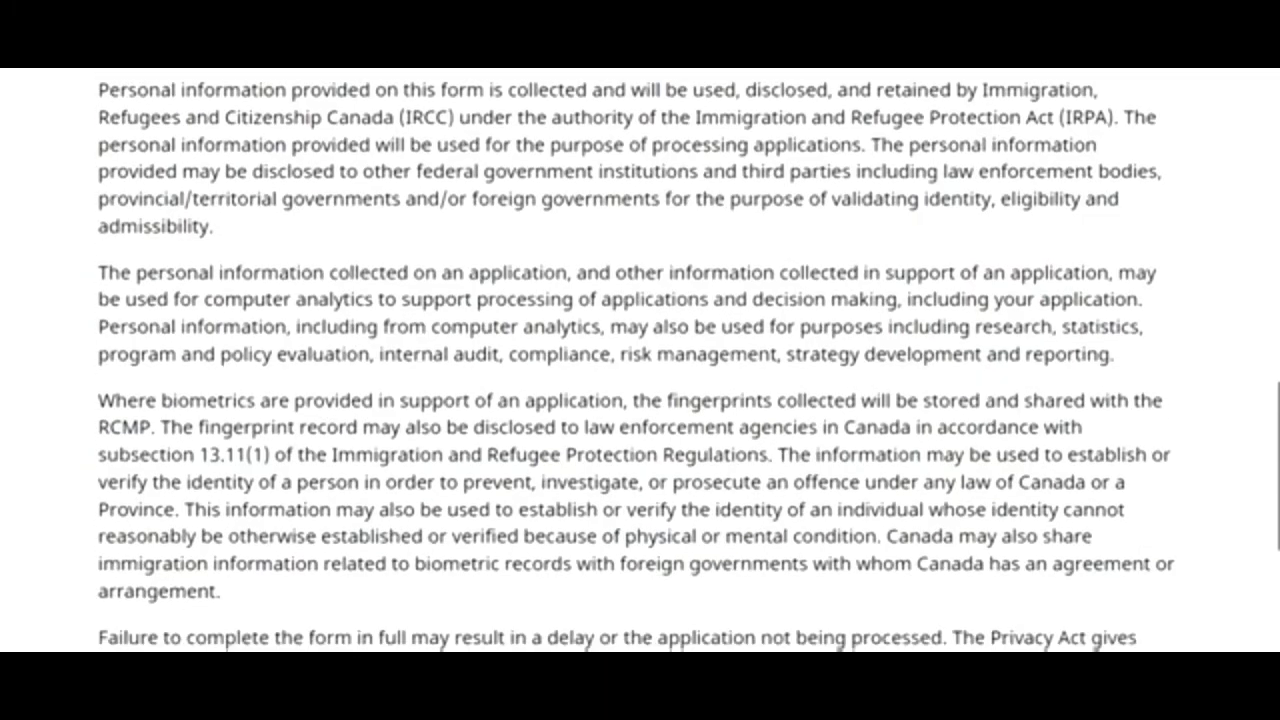
scroll(1187, 322, up, 12)
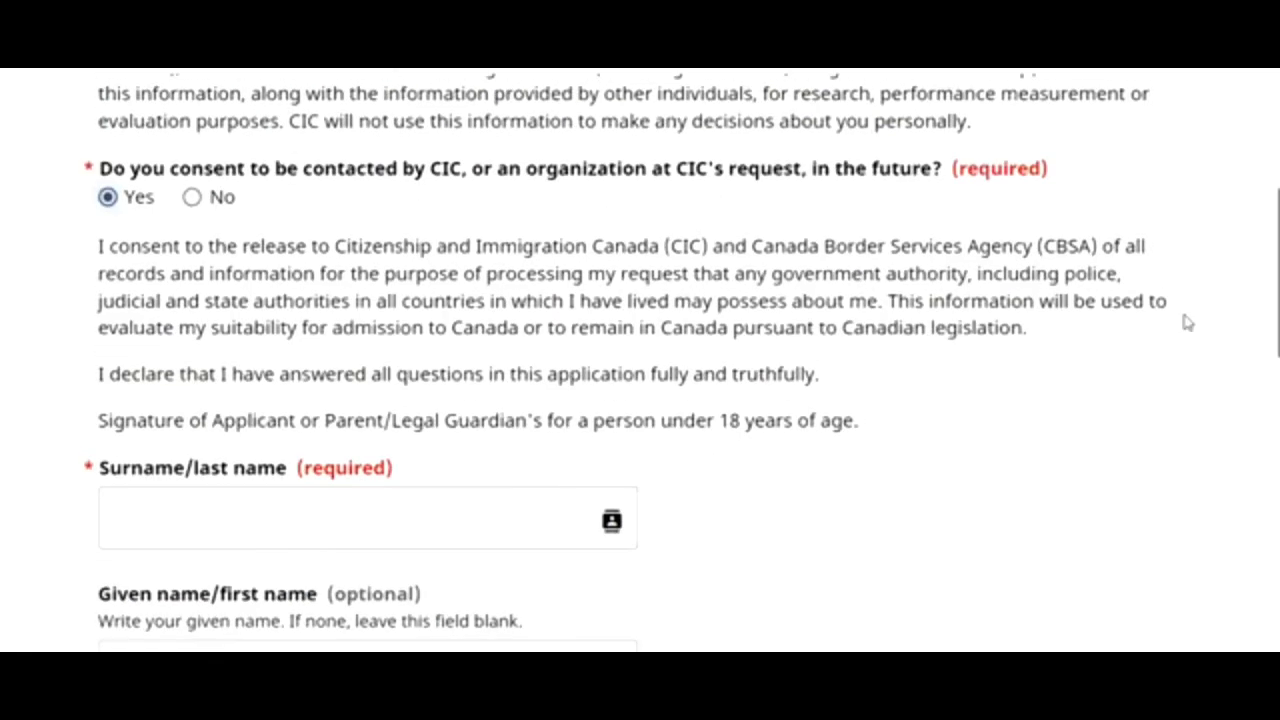
scroll(1187, 322, down, 2)
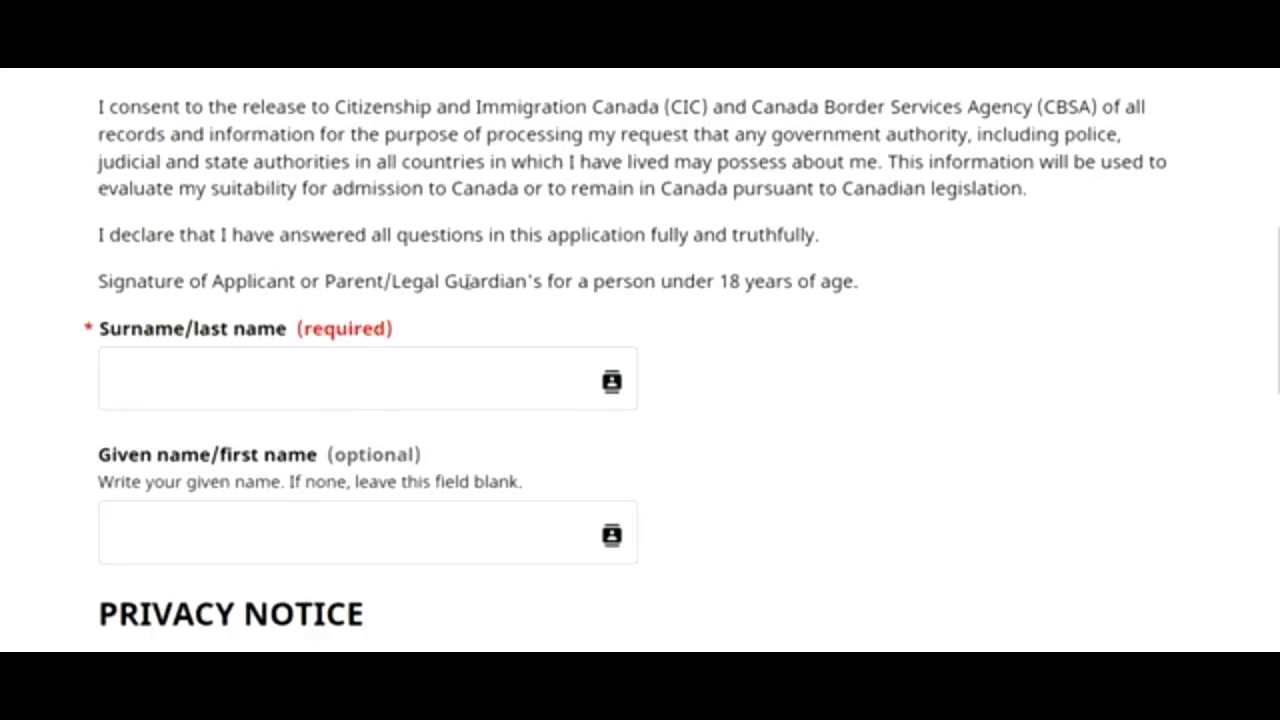
click(424, 367)
drag(1279, 370, 1274, 483)
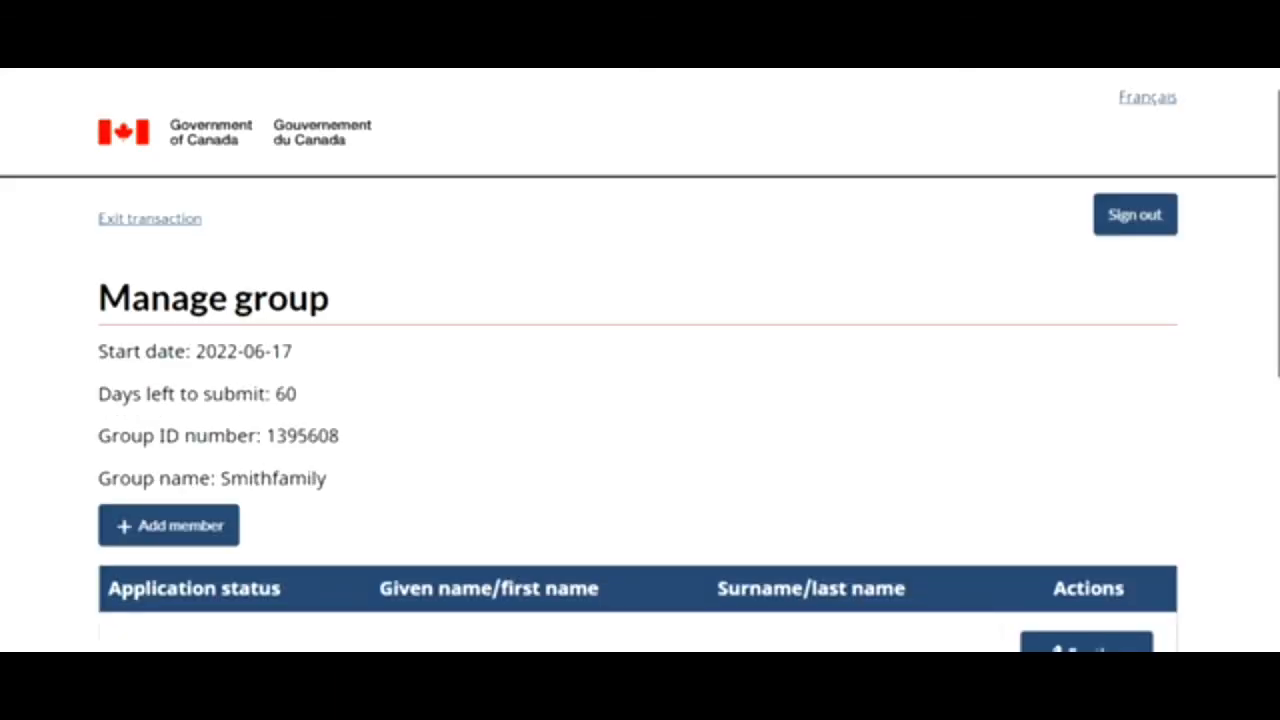
- Review the group table for each member's application status and the available actions
scroll(1274, 408, down, 5)
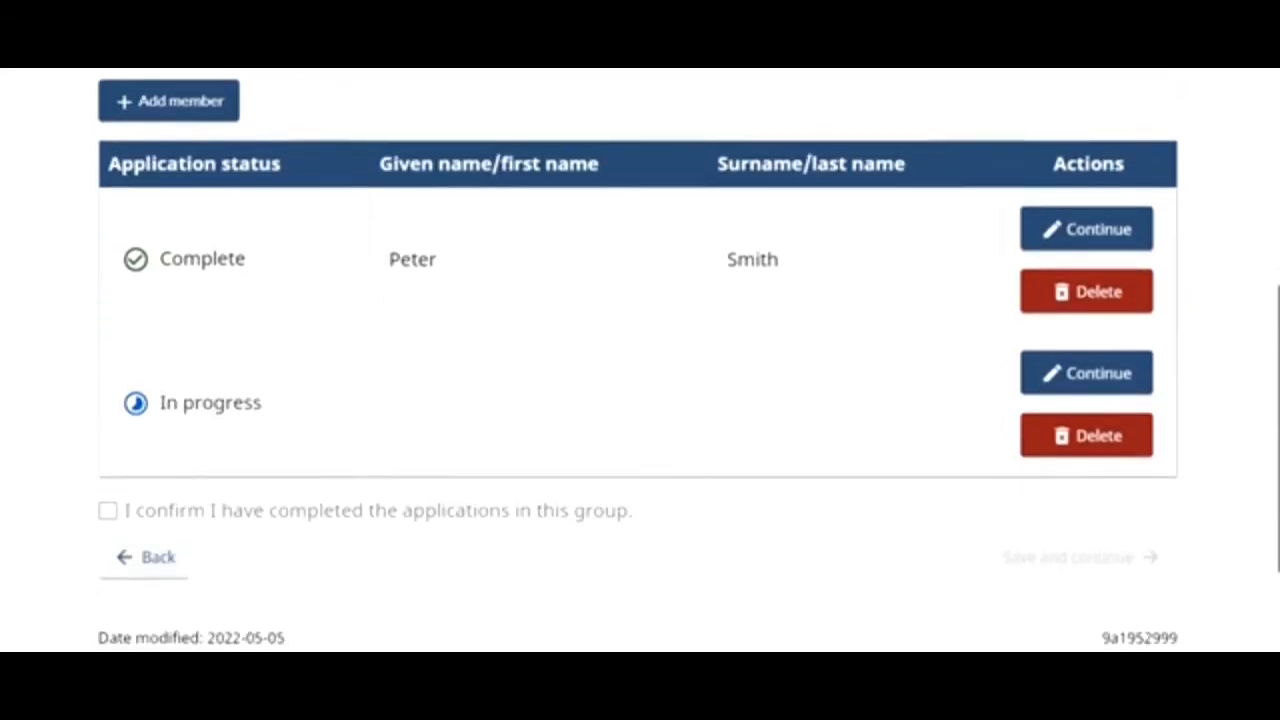
scroll(640, 360, down, 2)
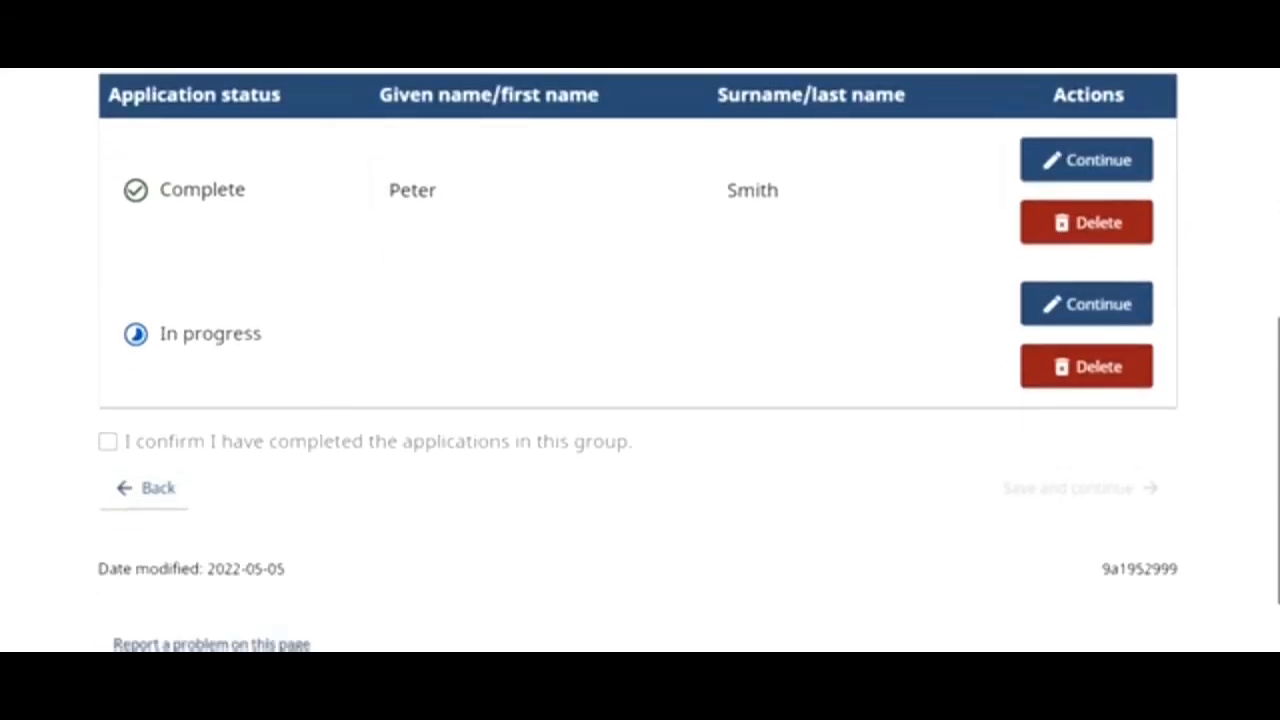
scroll(1040, 450, up, 2)
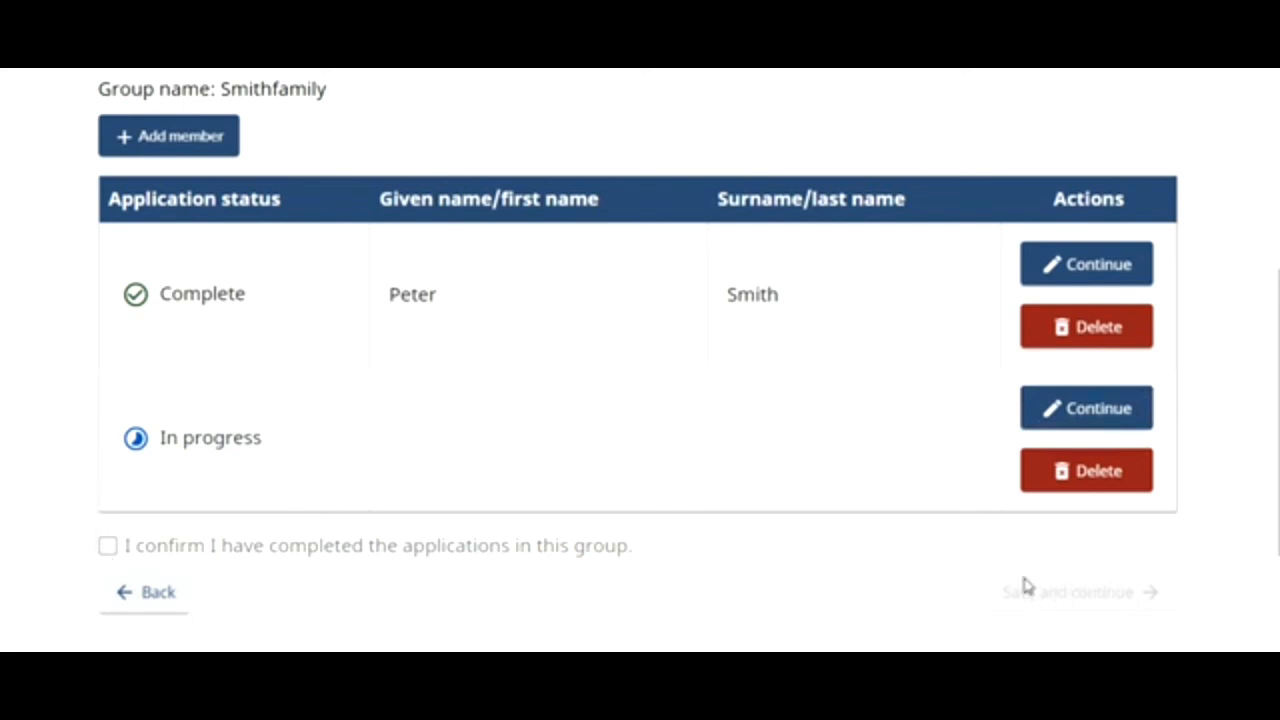
scroll(1266, 416, up, 2)
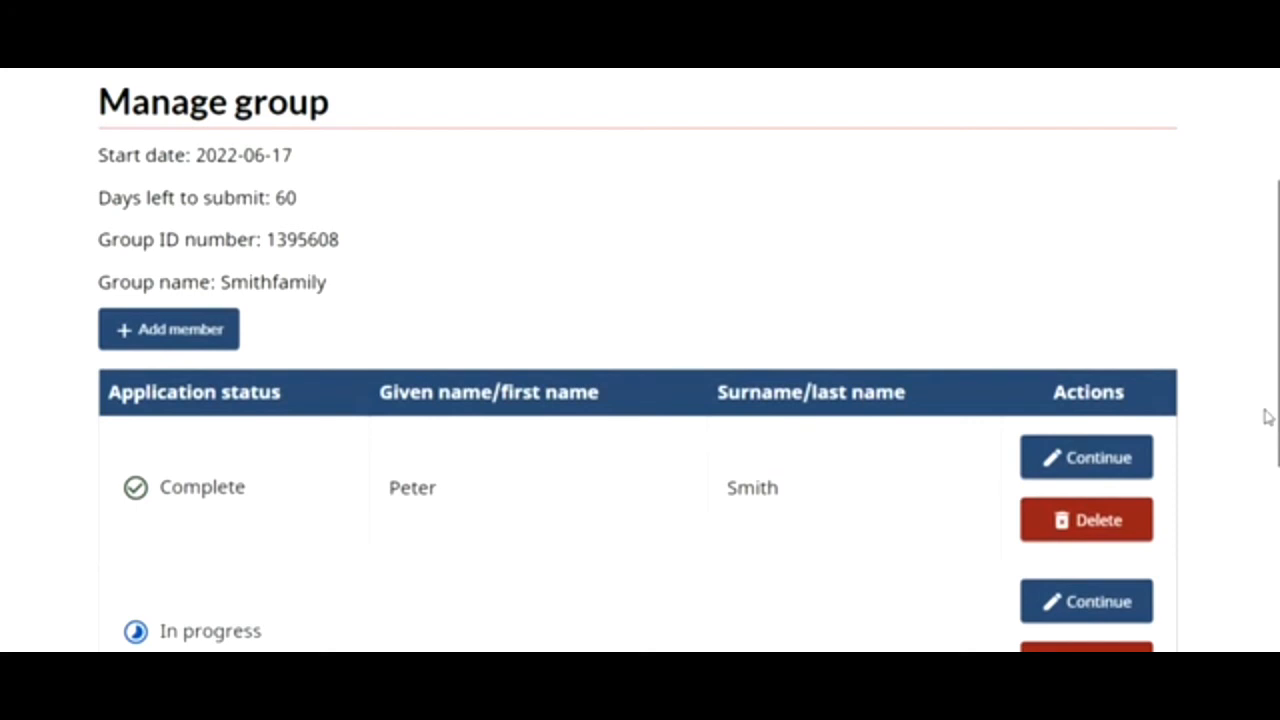
scroll(1266, 416, down, 1)
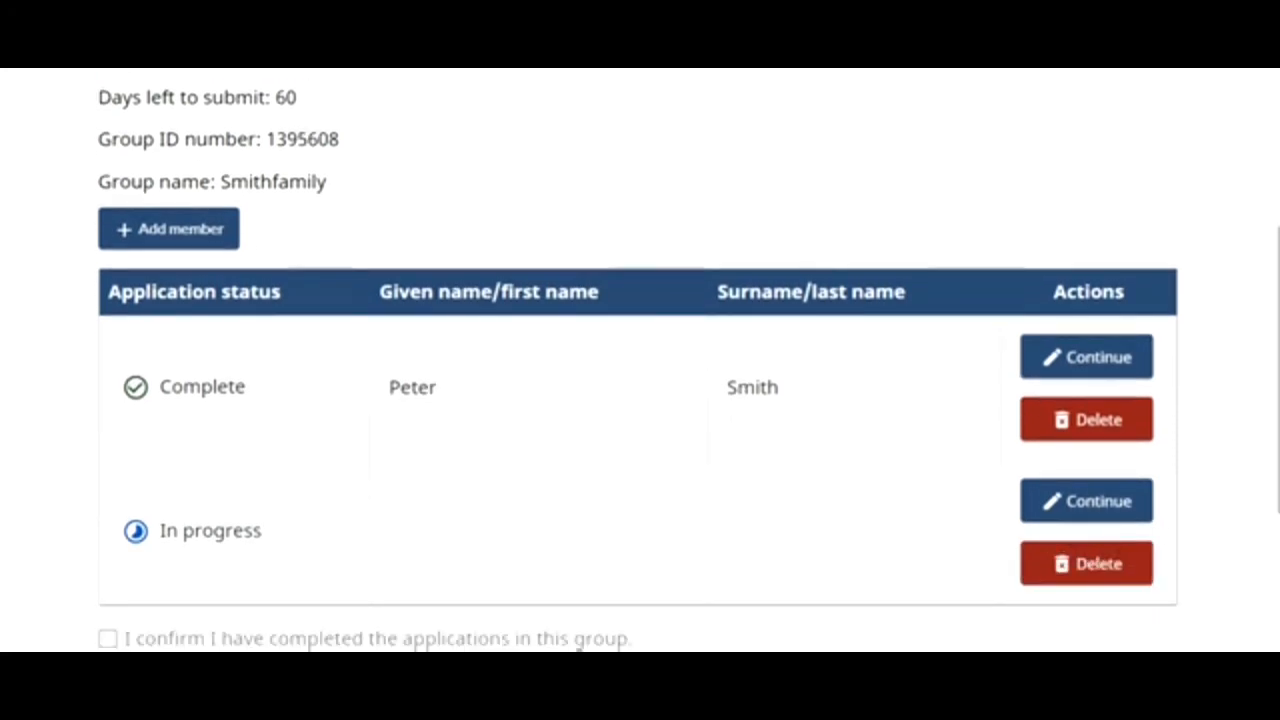
scroll(1270, 328, up, 3)
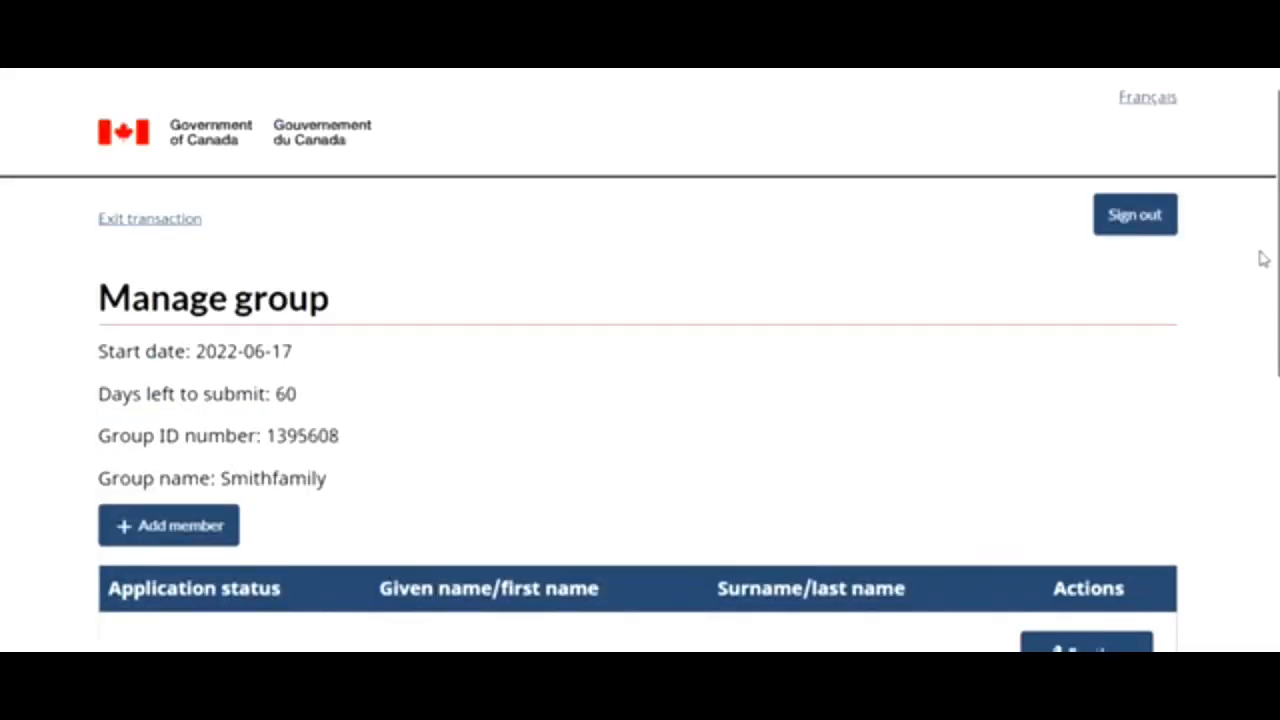